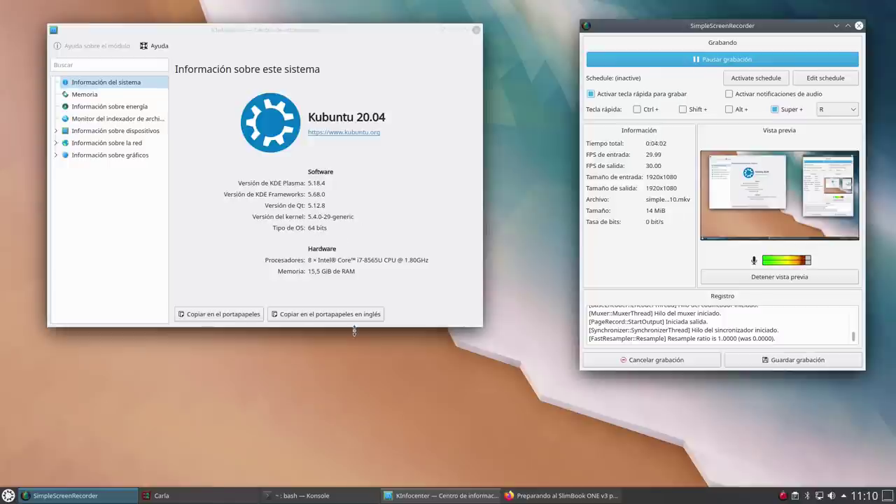
Step: Switch to Firefox and look through the SlimBook ONE v3 article down to its embedded video and list of links
click(570, 495)
scroll(70, 317, down, 5)
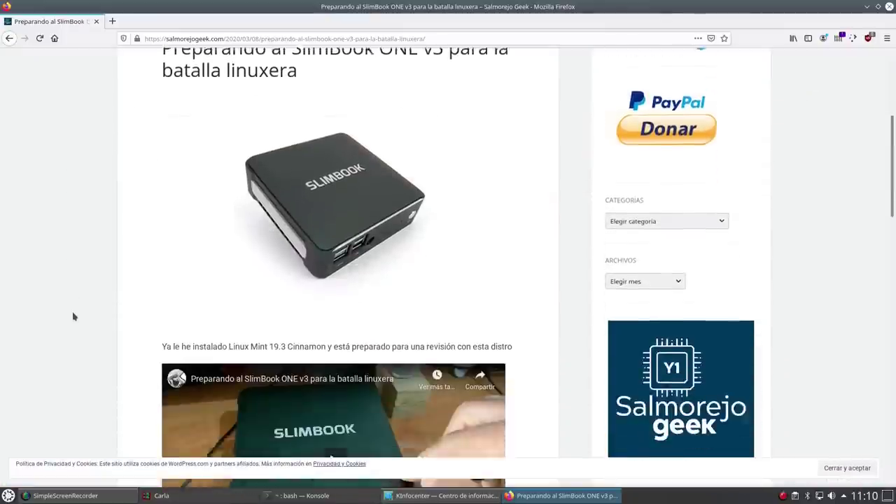
scroll(73, 317, down, 5)
scroll(73, 317, up, 6)
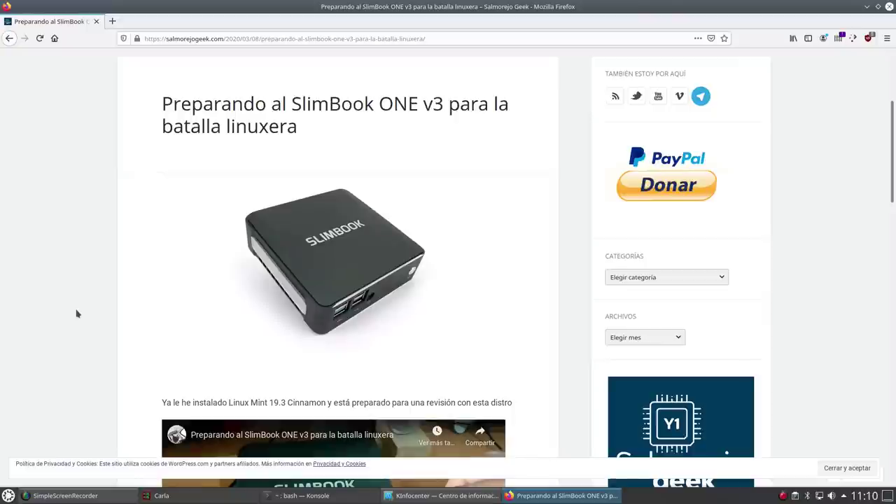
scroll(78, 314, down, 3)
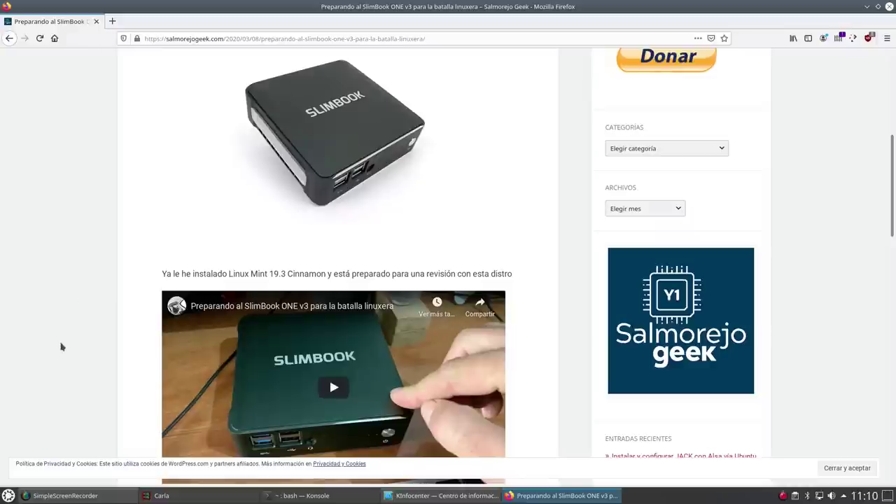
scroll(126, 306, up, 4)
scroll(334, 319, down, 3)
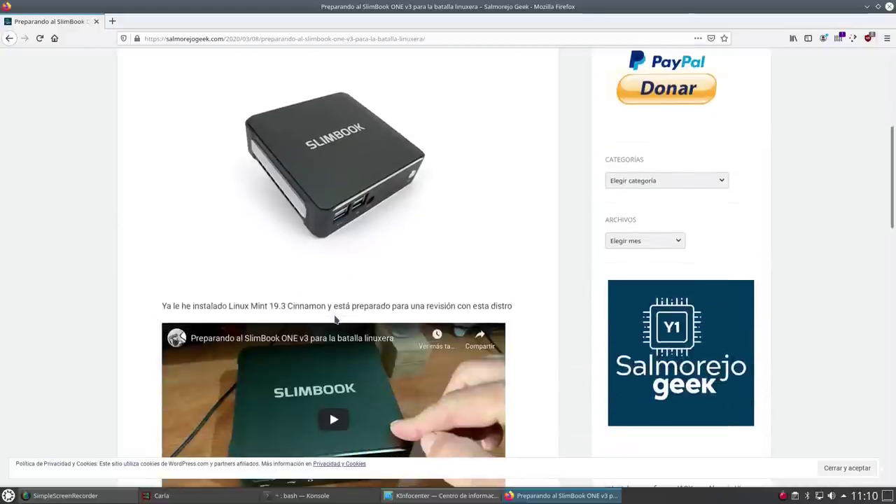
scroll(335, 319, down, 4)
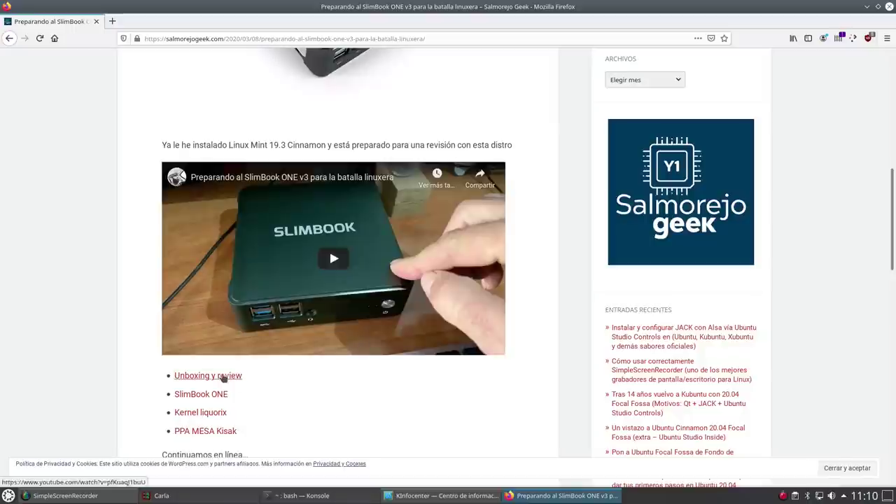
Step: Open the article's "Unboxing y review" link and look over the YouTube video page and its description
click(223, 377)
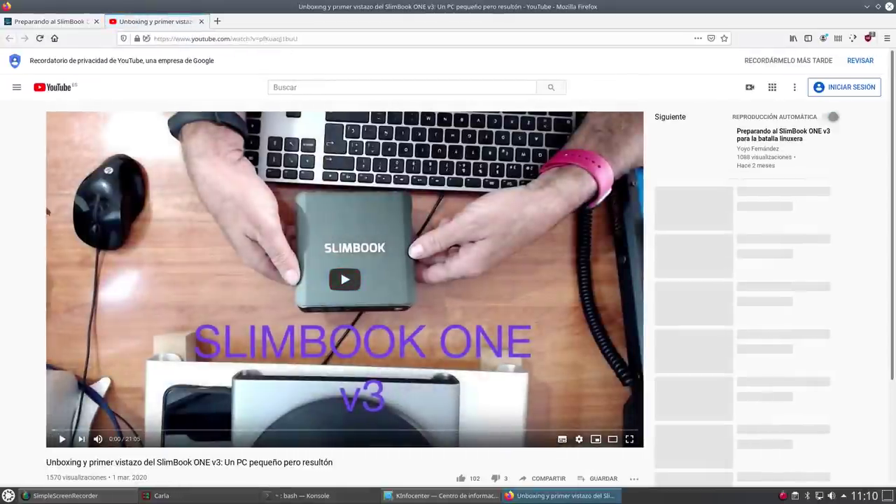
scroll(112, 266, down, 5)
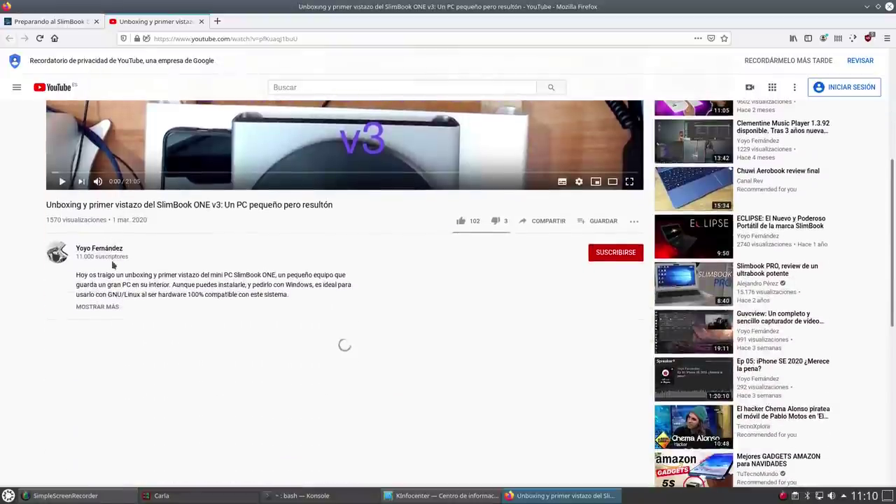
scroll(112, 263, up, 3)
scroll(157, 269, up, 3)
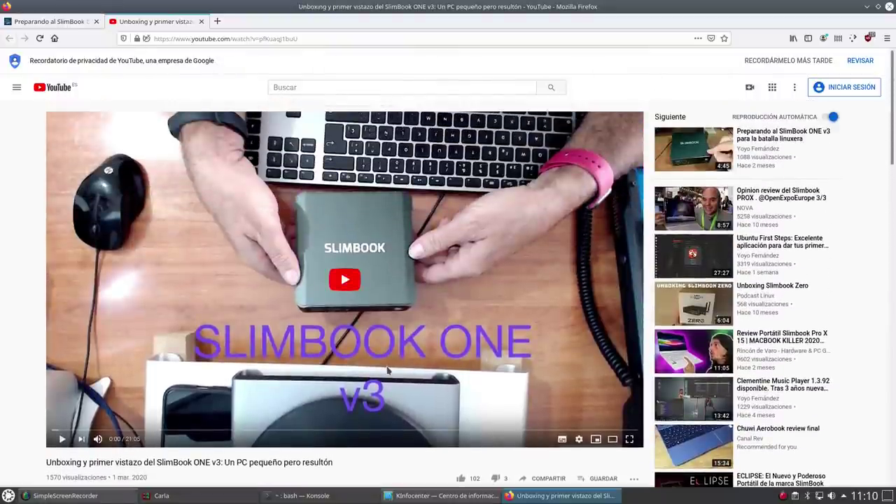
scroll(387, 371, down, 3)
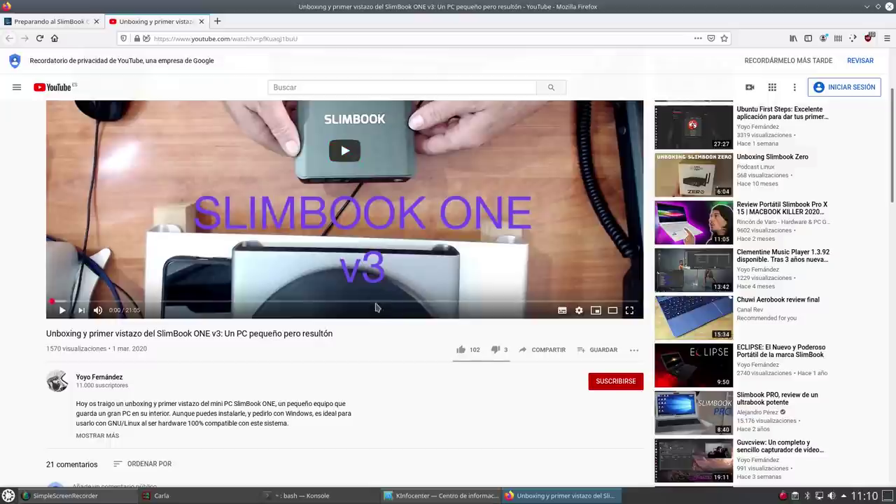
scroll(315, 392, up, 3)
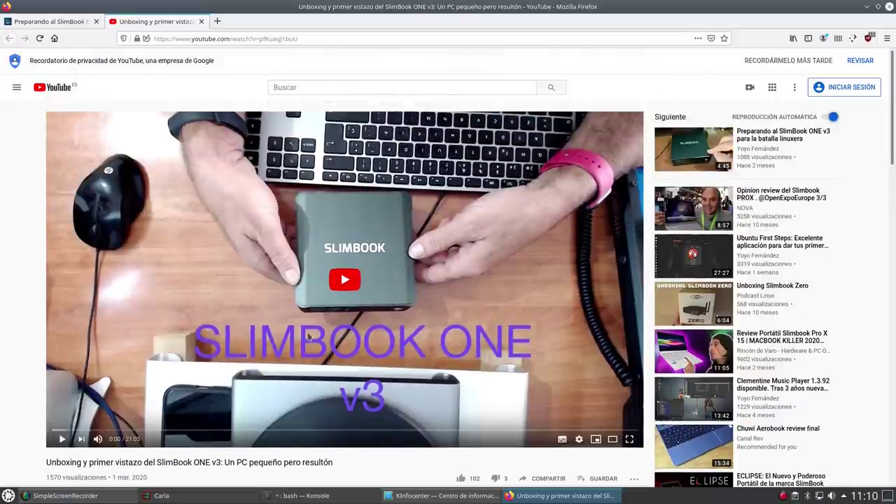
scroll(355, 304, down, 4)
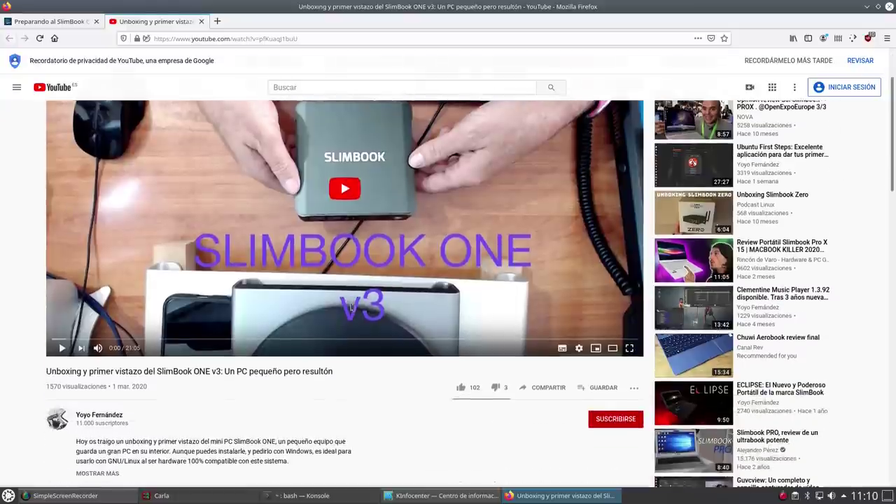
scroll(233, 110, up, 4)
Step: Return to the blog article, open the Salmorejo Geek home page and look over its recent posts
click(73, 21)
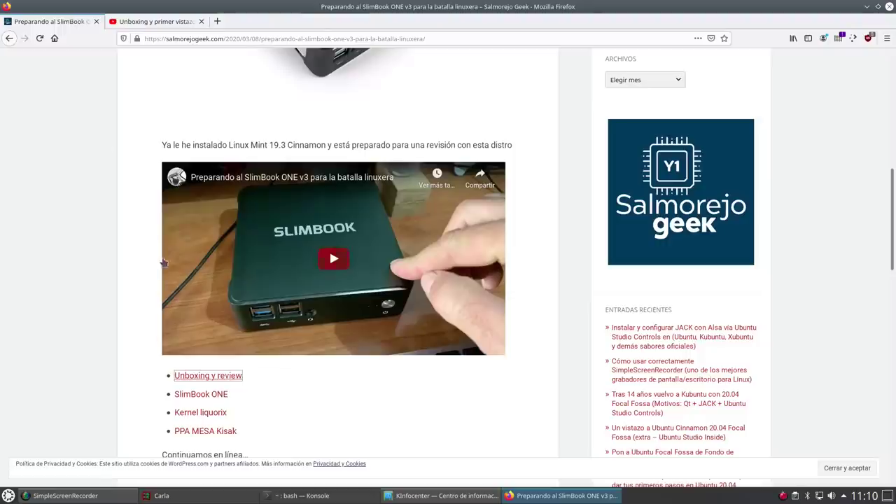
scroll(161, 256, up, 8)
click(428, 96)
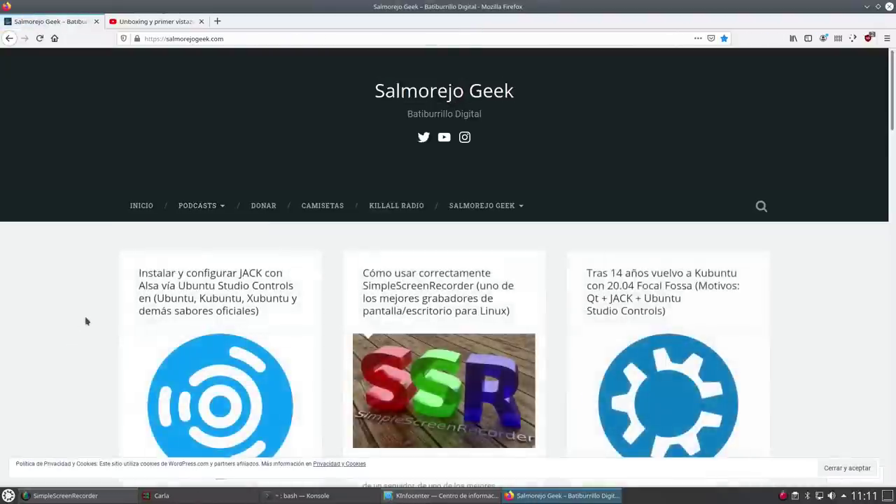
scroll(86, 320, down, 6)
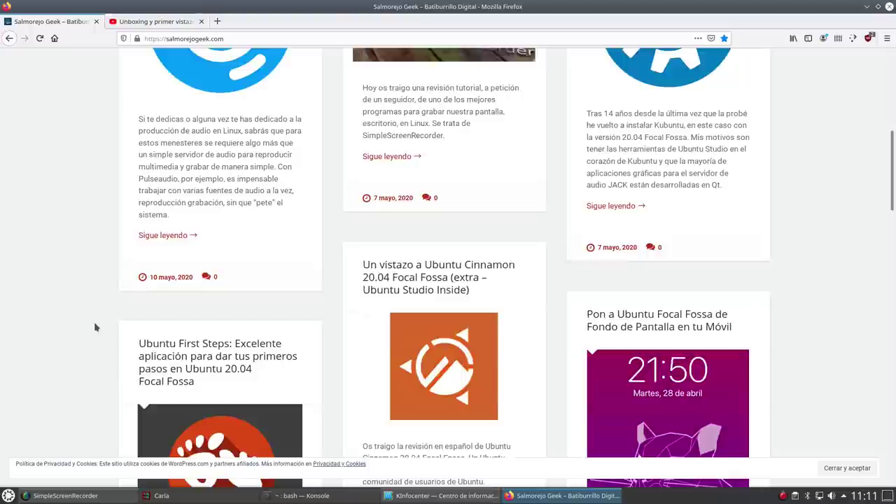
scroll(93, 323, up, 5)
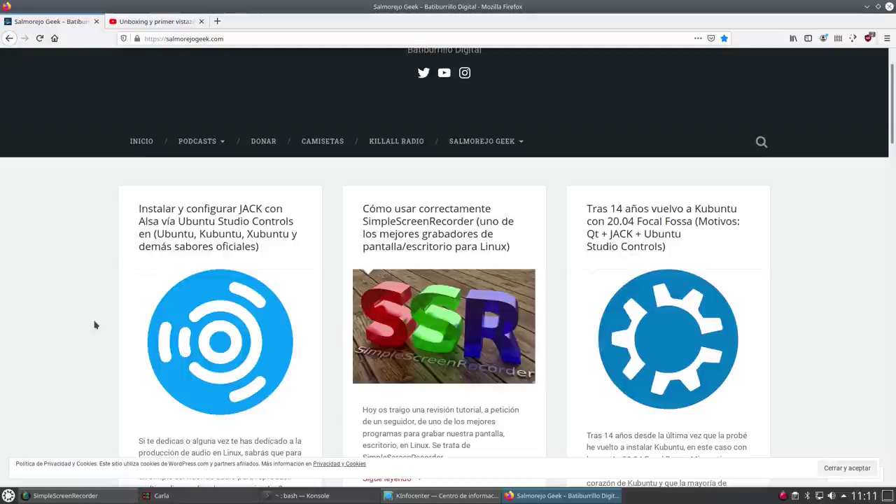
scroll(200, 344, down, 3)
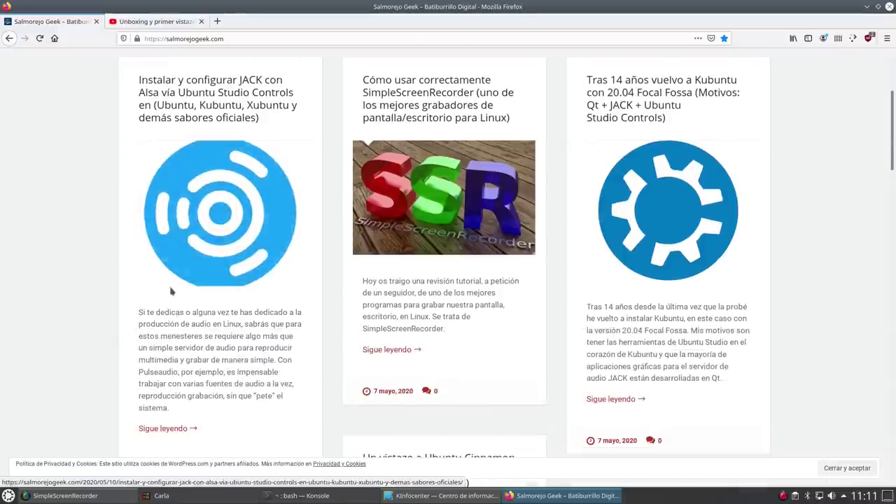
Step: Open the post on installing and configuring JACK with Alsa and highlight the "Manejar JACK requiere su aprendizaje" paragraph under Notas previas
click(201, 226)
scroll(199, 237, down, 5)
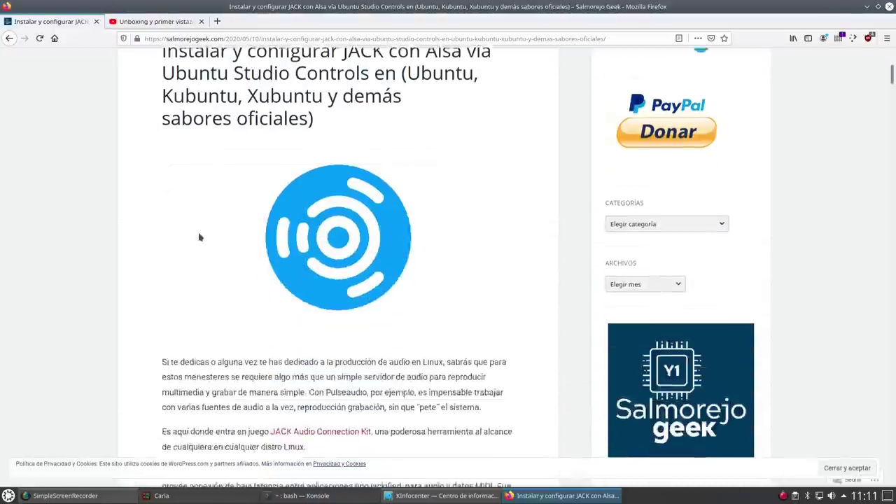
scroll(199, 237, down, 14)
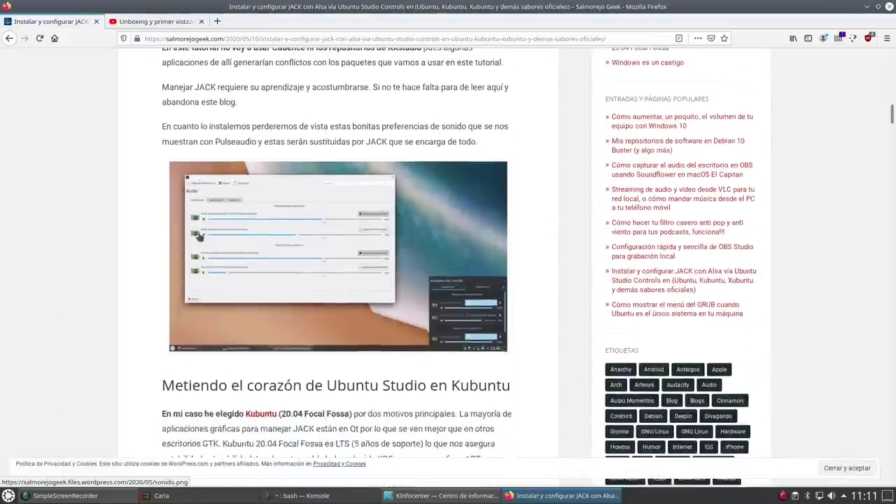
scroll(199, 237, down, 1)
scroll(199, 237, up, 3)
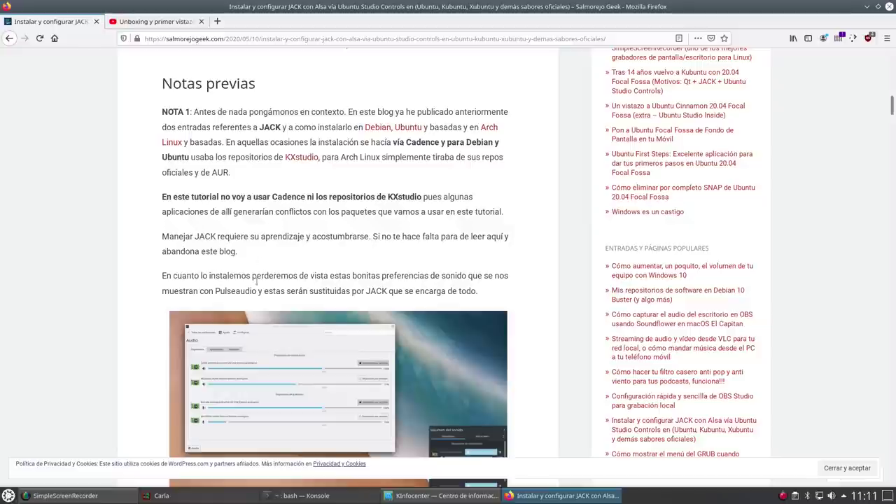
drag(238, 253, 156, 237)
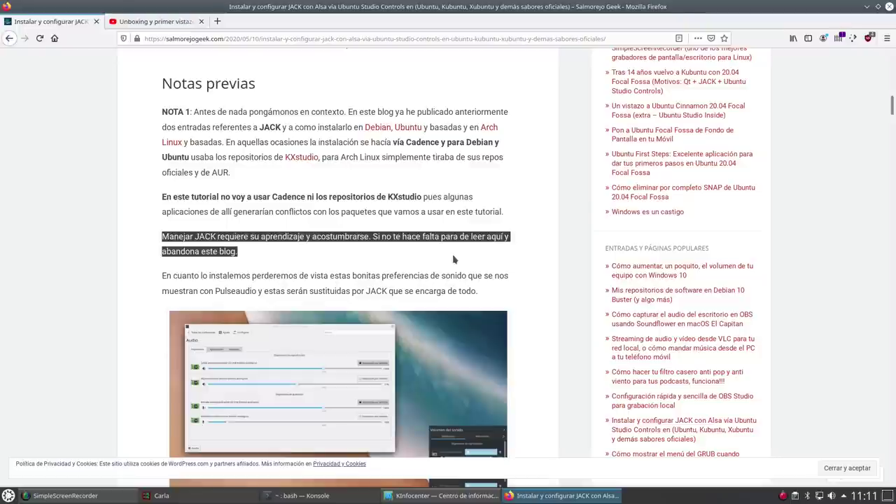
Step: Review the article's installation sections for Ubuntu Studio Controls, Carla and Ubuntu Studio Installer
scroll(452, 258, down, 12)
scroll(126, 269, down, 5)
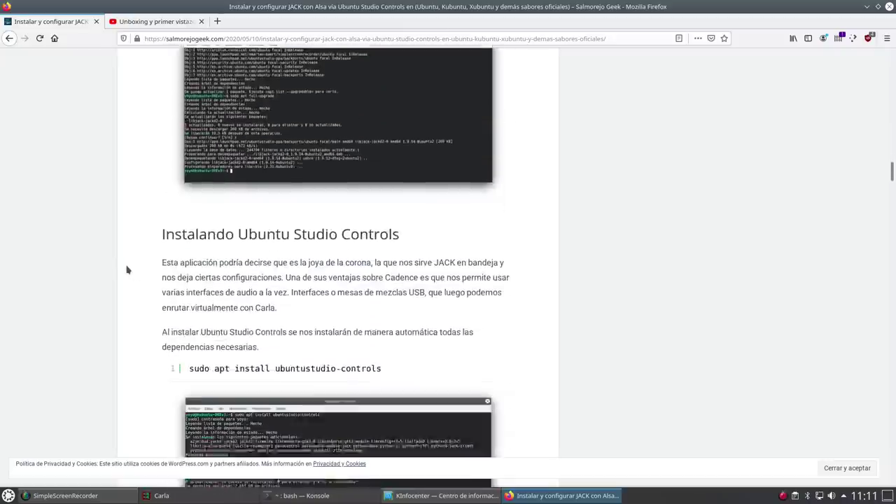
scroll(126, 266, up, 6)
scroll(124, 259, down, 3)
scroll(124, 259, down, 6)
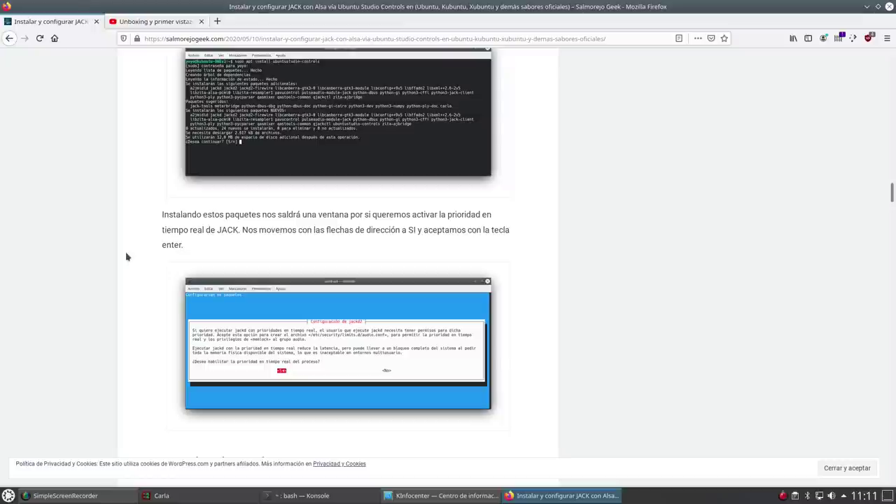
scroll(126, 256, down, 8)
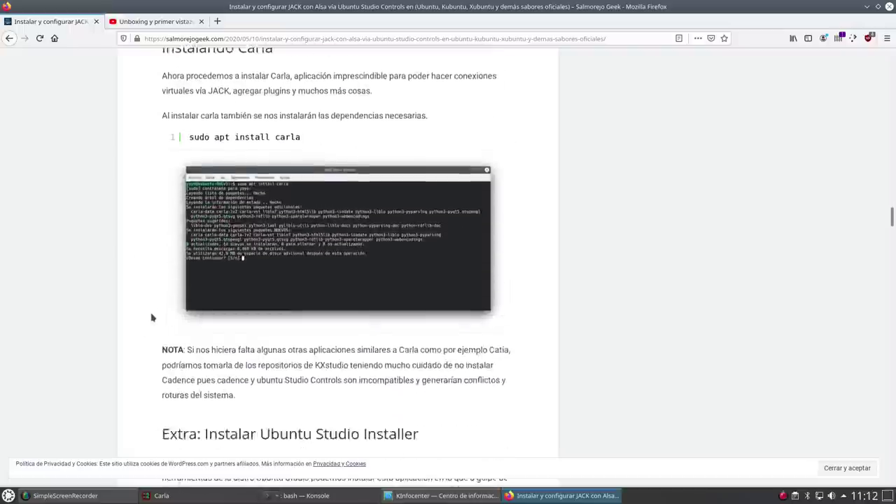
scroll(156, 301, down, 4)
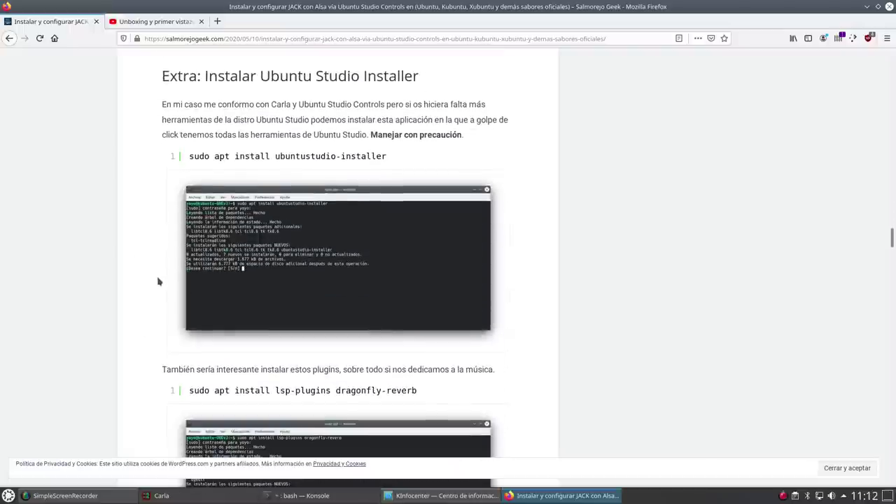
Step: Look through the JACK settings screenshots and the Ubuntu Studio Installer usage section, continuing to Consideraciones finales
scroll(175, 280, down, 20)
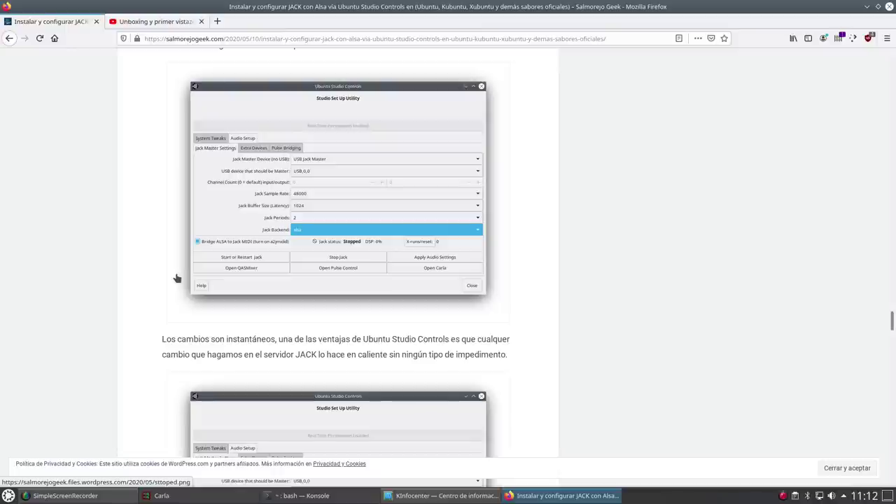
scroll(179, 274, down, 1)
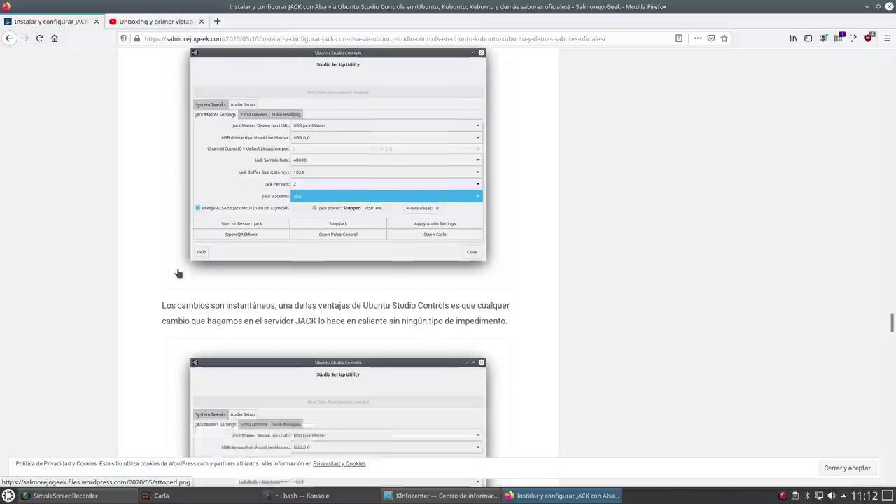
scroll(179, 274, down, 20)
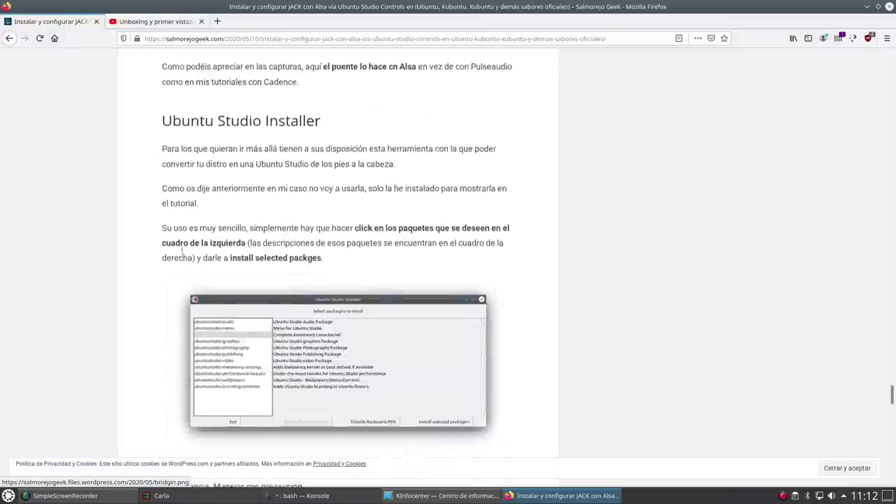
scroll(182, 250, down, 20)
scroll(182, 251, up, 6)
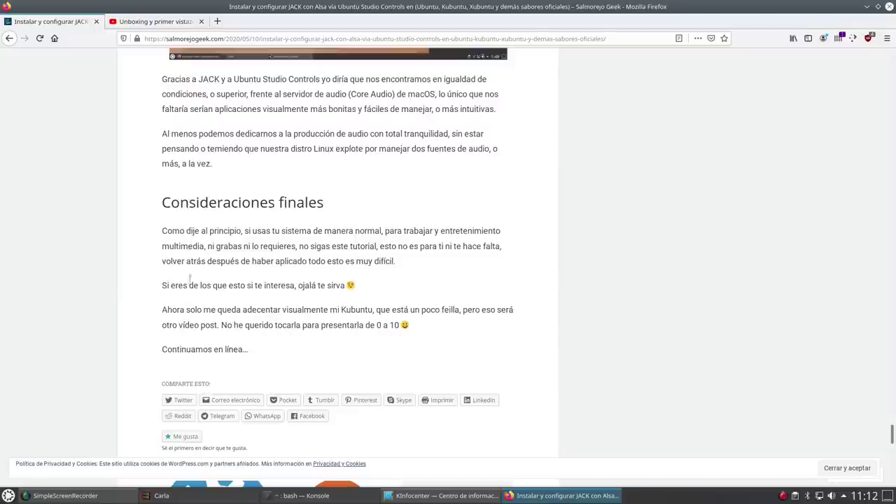
Step: Highlight the Consideraciones finales heading with its first paragraph, clear that selection, and highlight the closing paragraph about restyling Kubuntu
drag(409, 273, 175, 194)
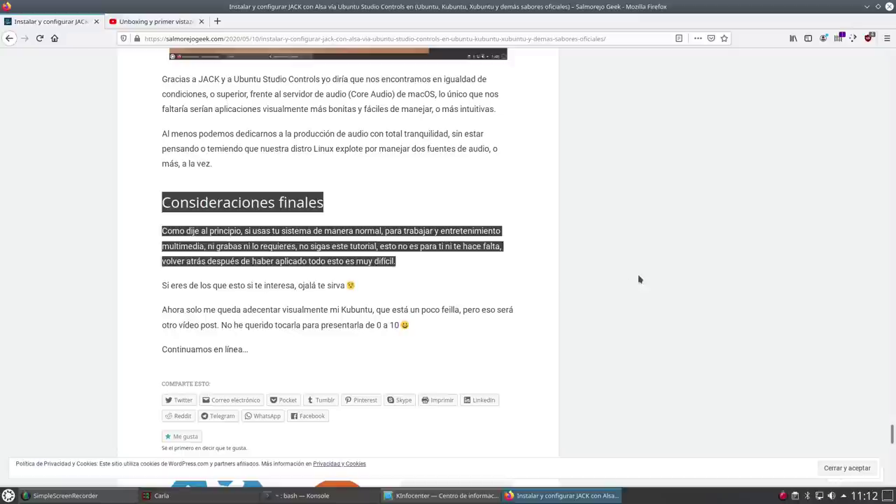
click(509, 346)
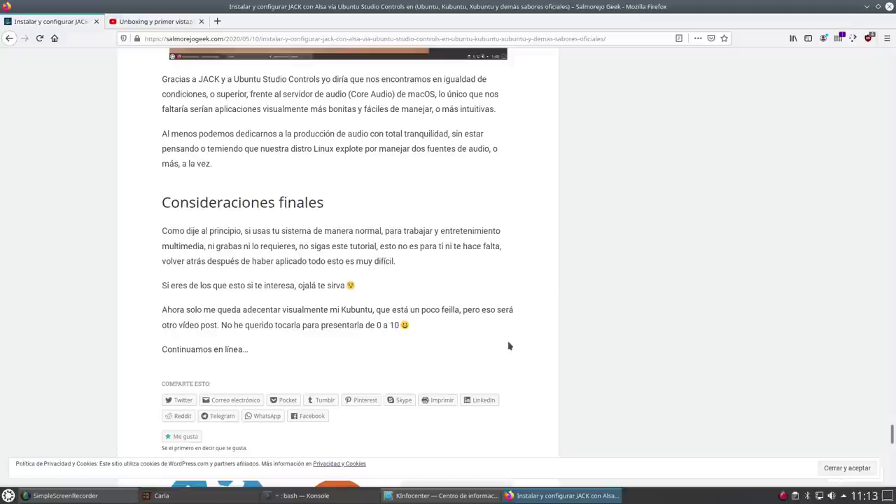
scroll(510, 346, down, 5)
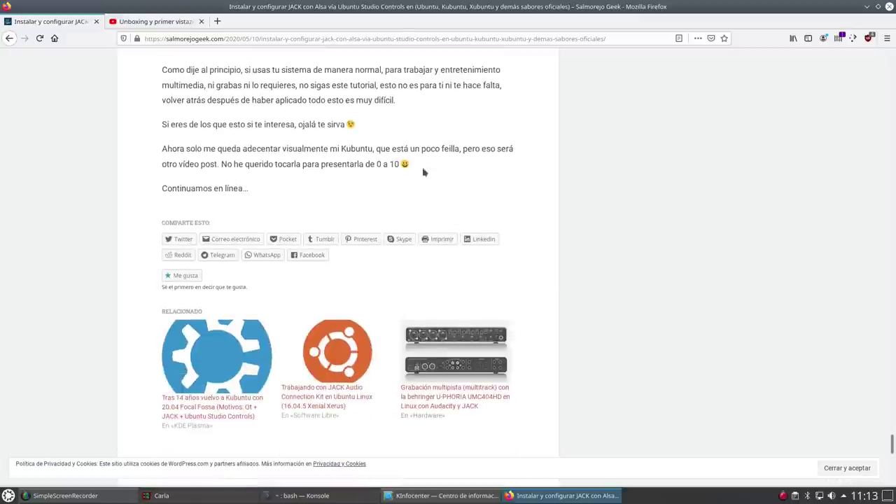
drag(423, 172, 154, 151)
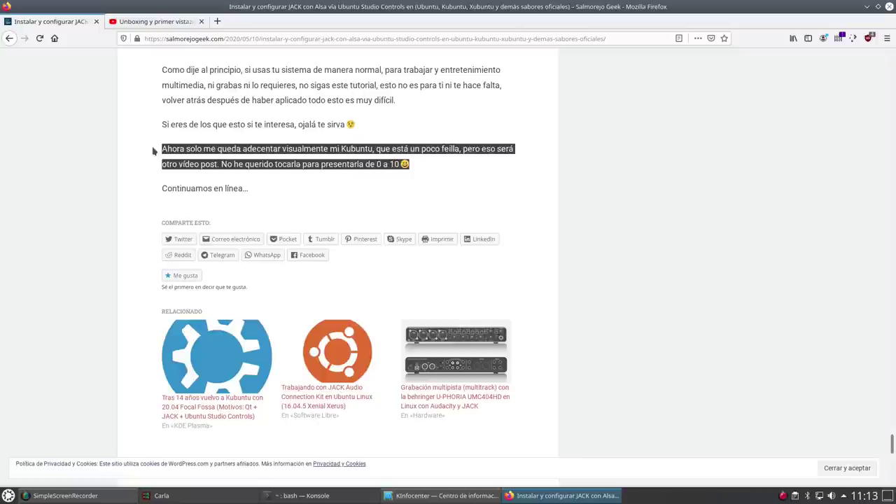
Step: Return from the JACK article to the Salmorejo Geek blog's home page
scroll(512, 98, up, 10)
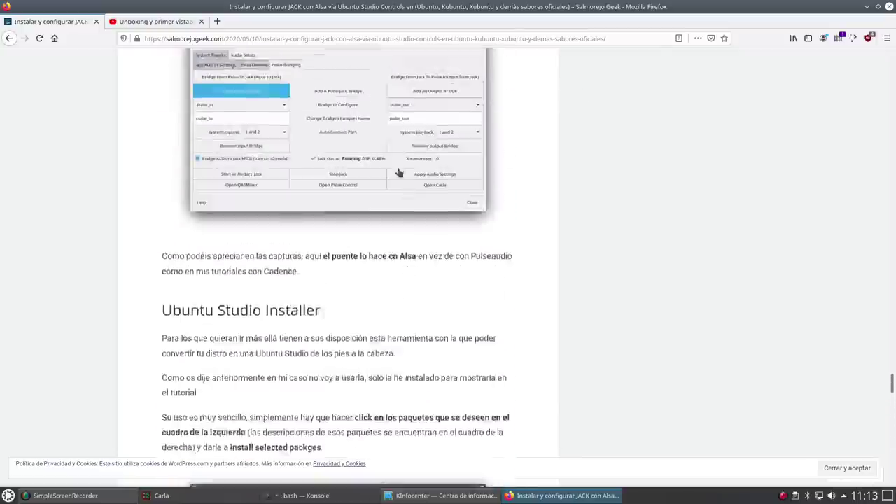
scroll(364, 189, up, 20)
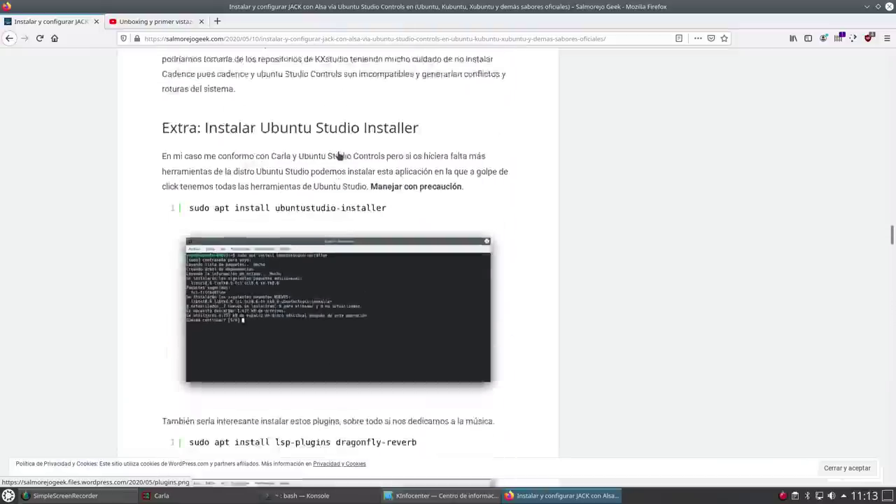
scroll(338, 155, up, 20)
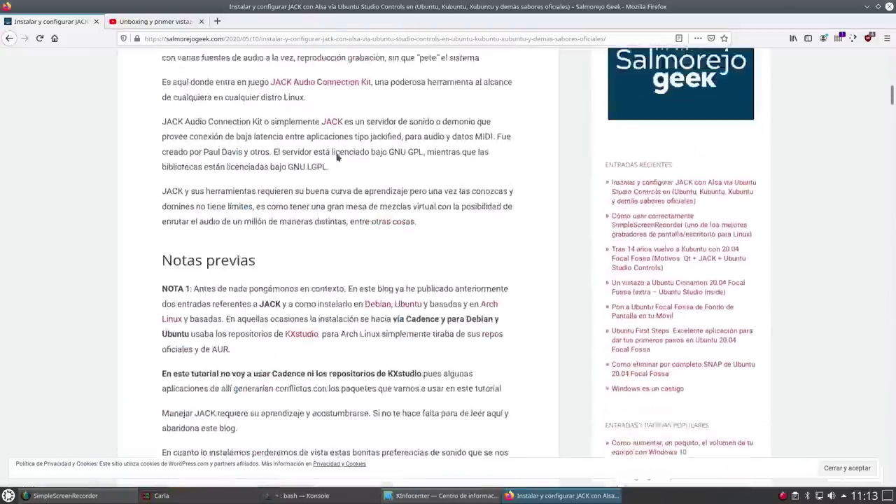
scroll(337, 157, up, 10)
click(378, 93)
Step: Look over the latest posts on the blog's home page, including the JACK, SimpleScreenRecorder and Kubuntu 20.04 entries
mouse_move(204, 206)
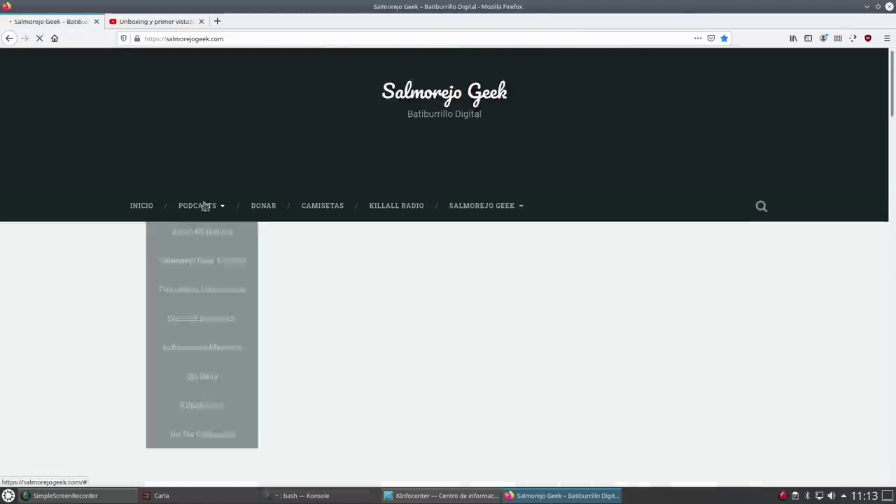
scroll(91, 339, down, 4)
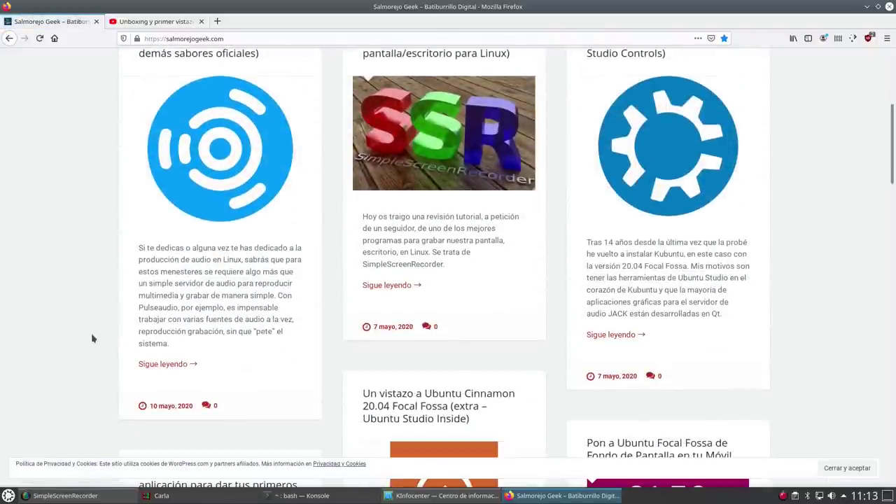
scroll(176, 364, up, 2)
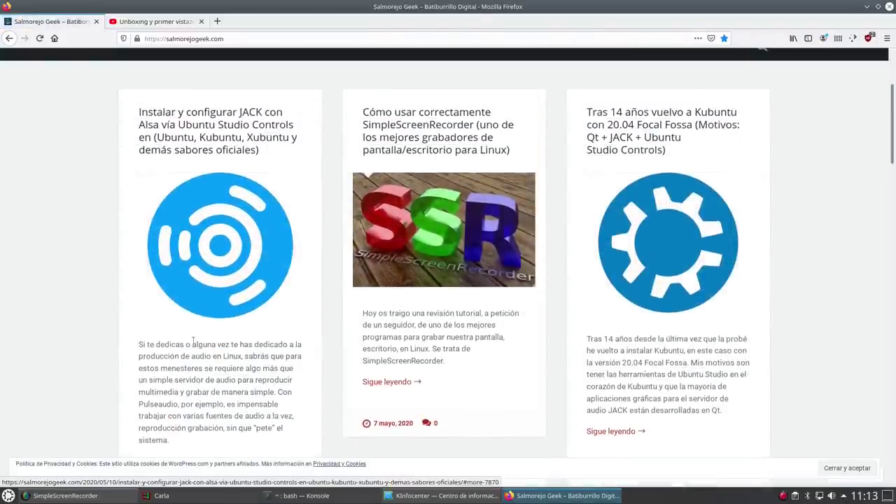
scroll(608, 356, down, 3)
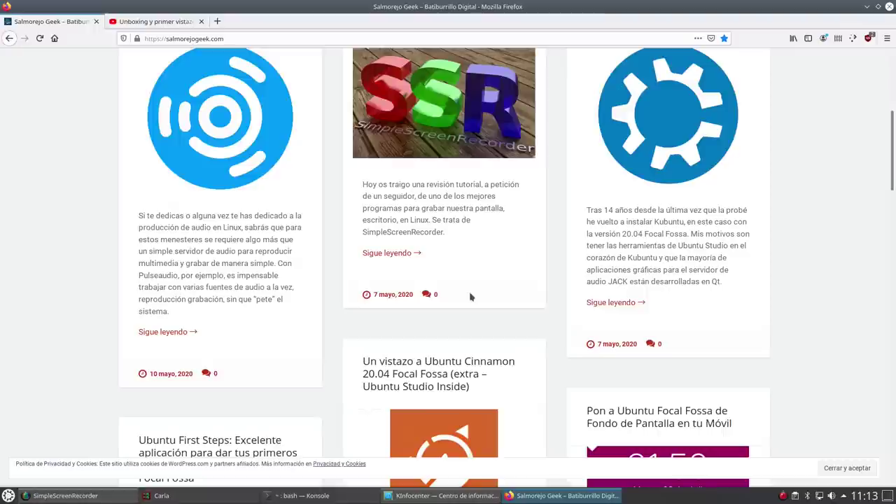
scroll(471, 297, up, 4)
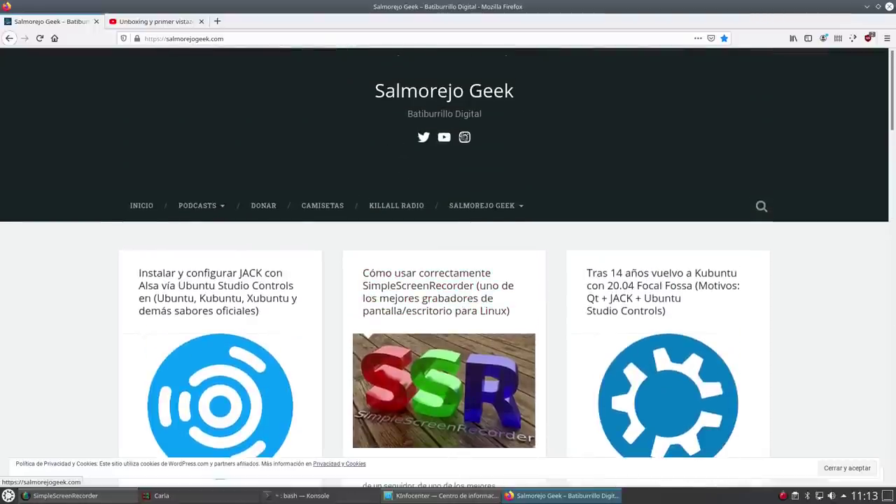
Step: Clear the desktop by closing the SlimBook ONE v3 video, the browser and KInfocenter, and minimizing SimpleScreenRecorder
click(150, 21)
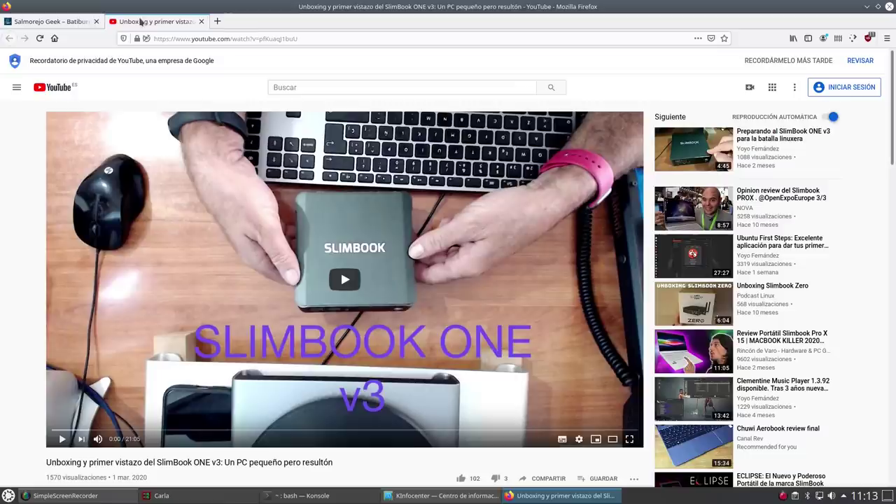
click(201, 21)
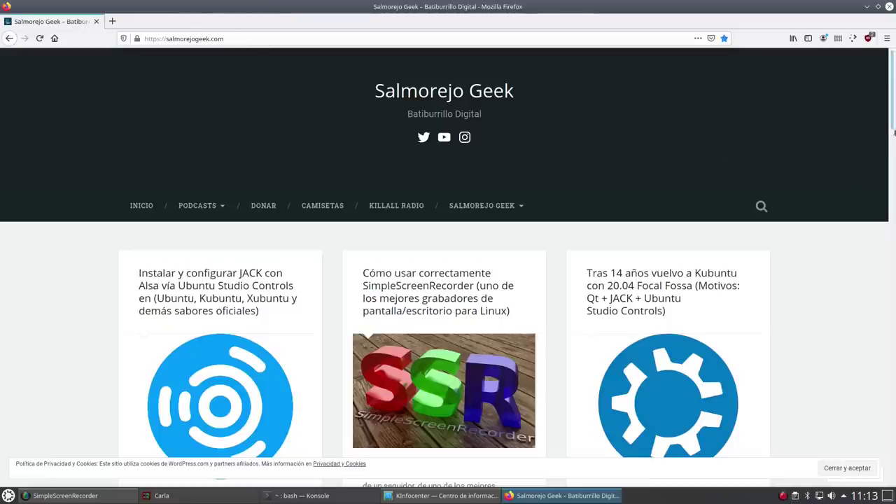
click(886, 7)
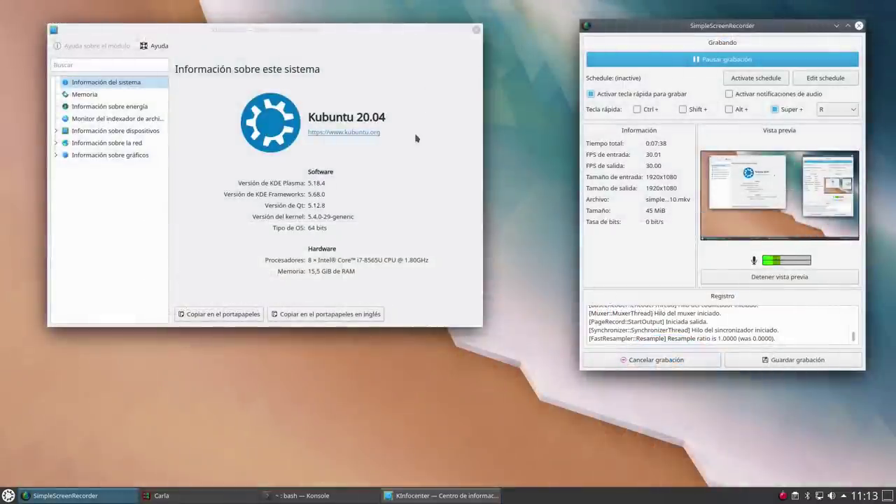
click(476, 30)
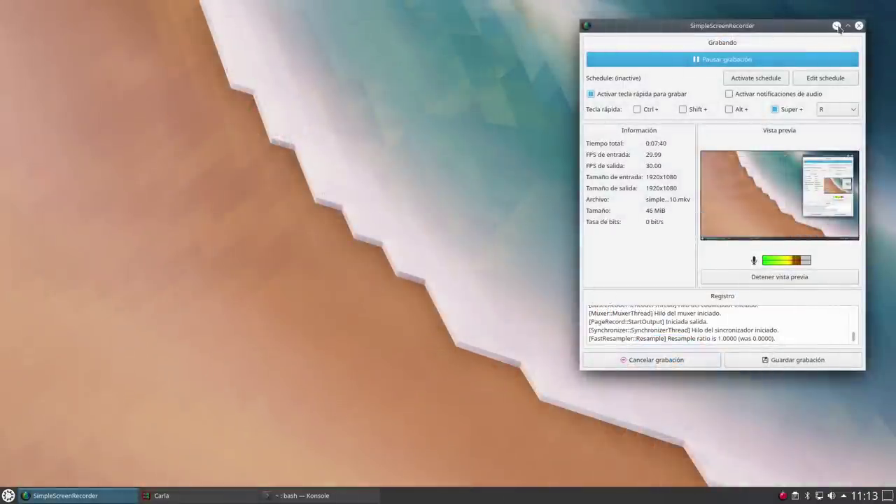
click(835, 26)
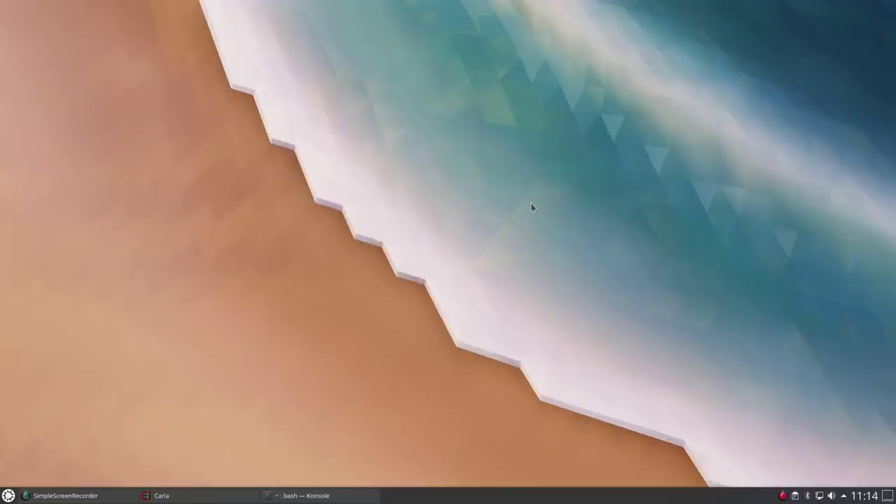
Step: Open the desktop configuration dialog, compare its wallpaper page with the bare desktop, and reposition the dialog
right_click(301, 104)
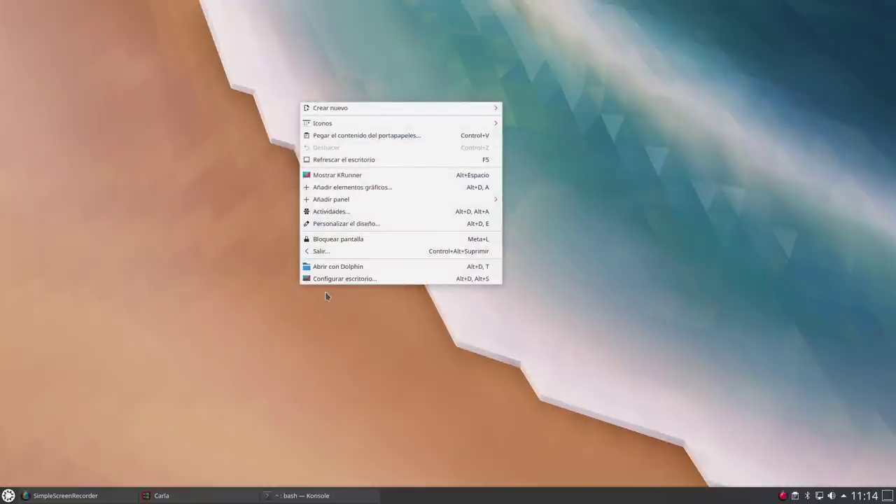
click(336, 280)
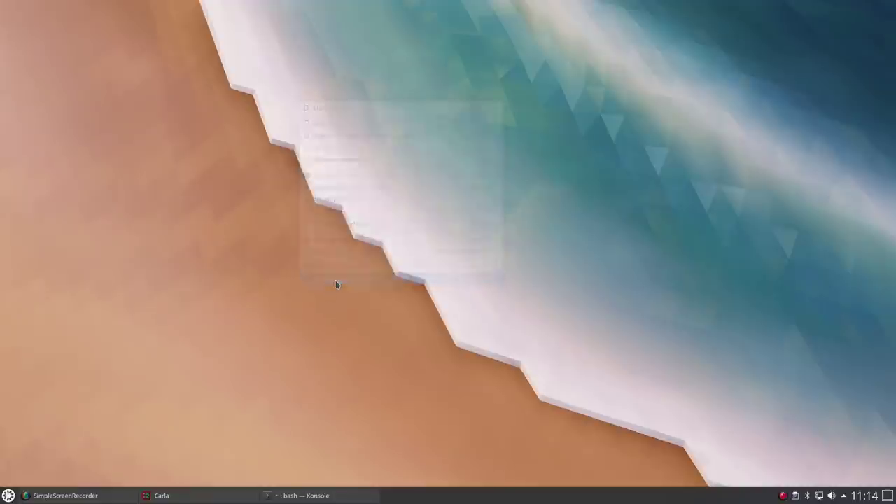
drag(382, 3, 464, 25)
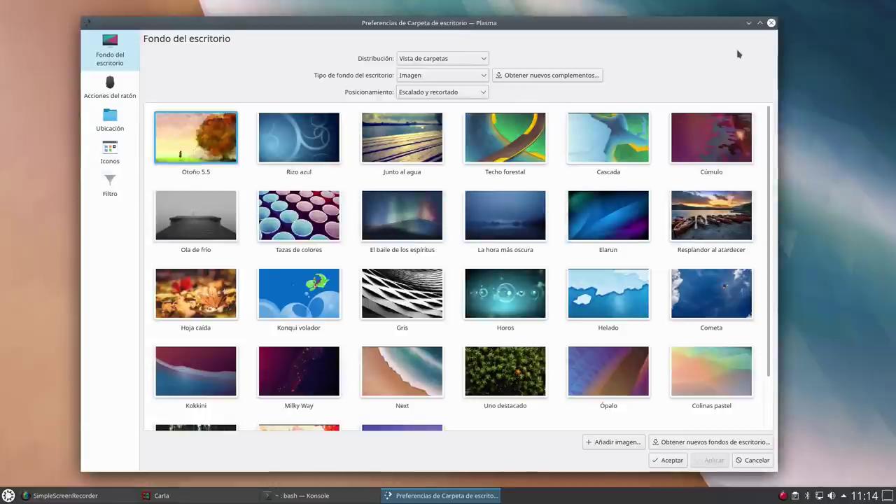
click(749, 23)
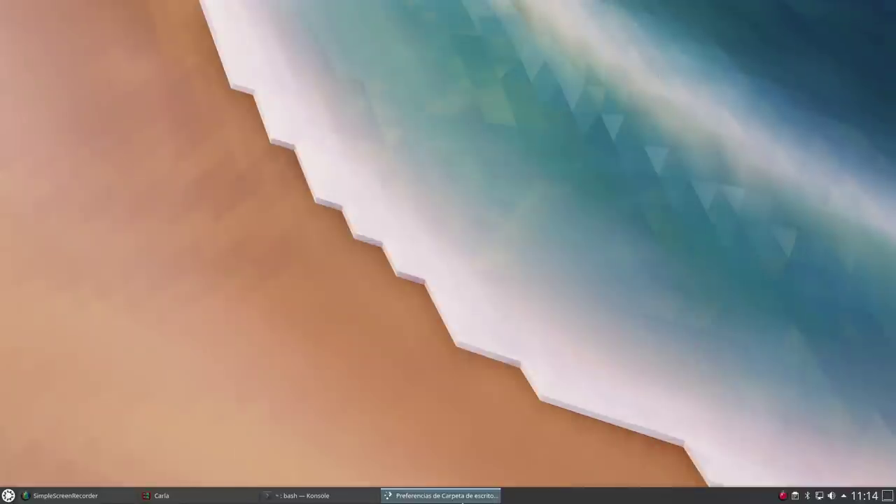
click(442, 496)
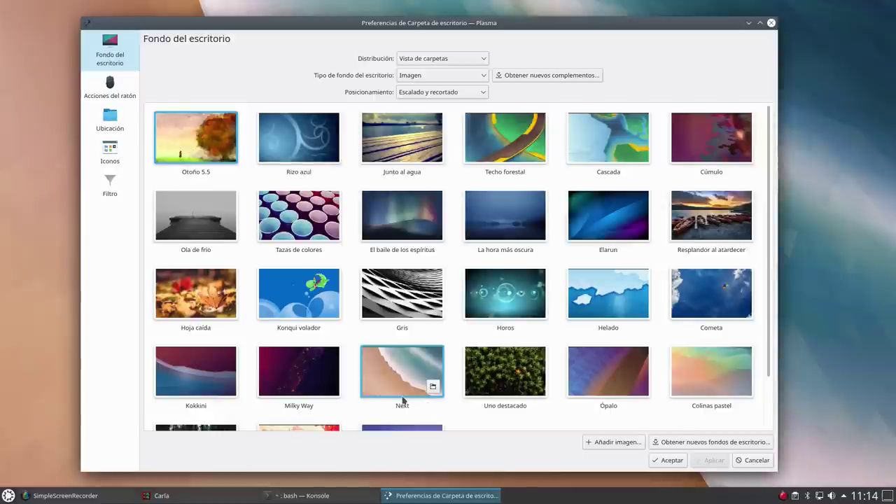
mouse_move(579, 24)
mouse_down()
mouse_move(632, 22)
mouse_move(589, 23)
mouse_up()
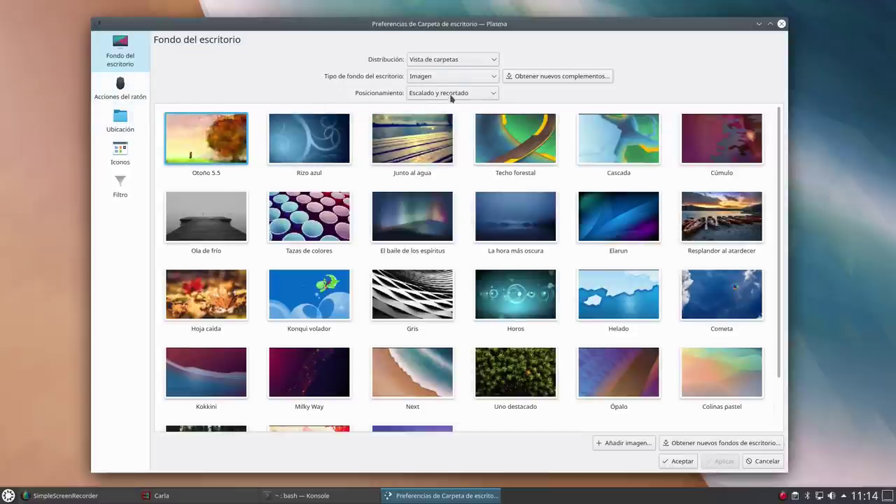
Step: Review the mouse actions, location, icons and filter settings, returning to Fondo del escritorio
click(123, 92)
click(121, 128)
click(125, 154)
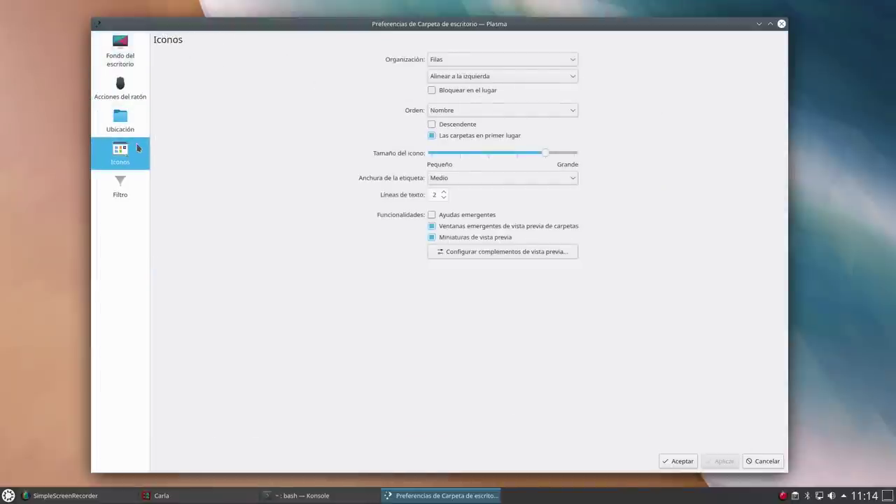
click(124, 183)
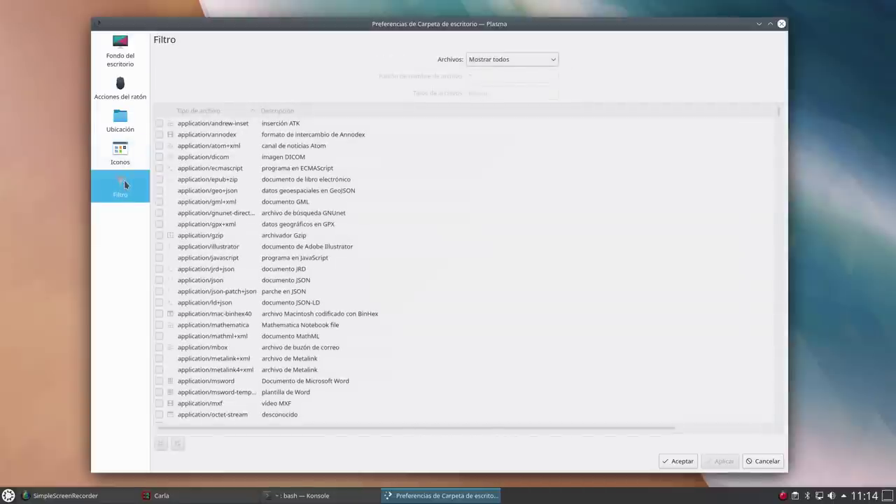
click(124, 57)
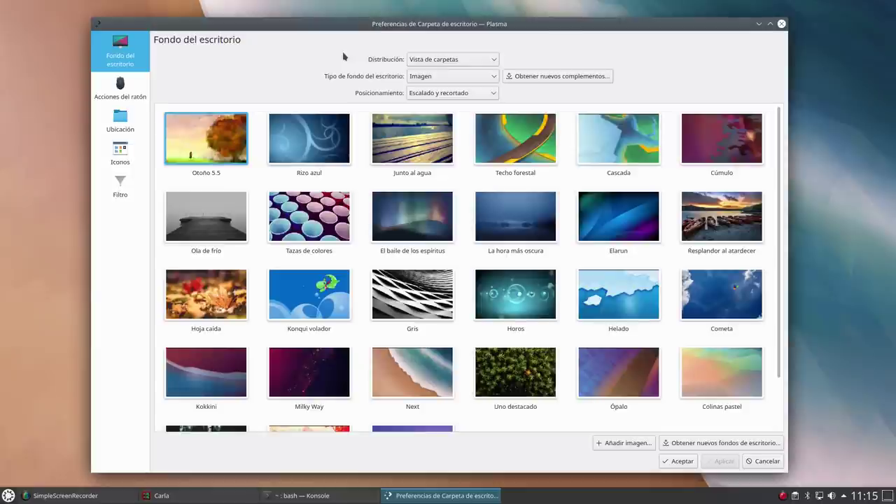
Step: Change the desktop layout (Distribución) to Escritorio and apply it
click(427, 59)
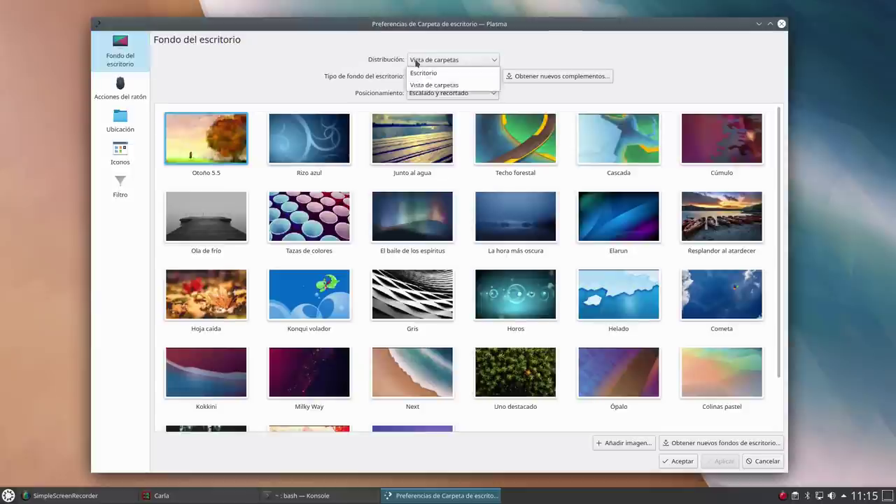
click(420, 73)
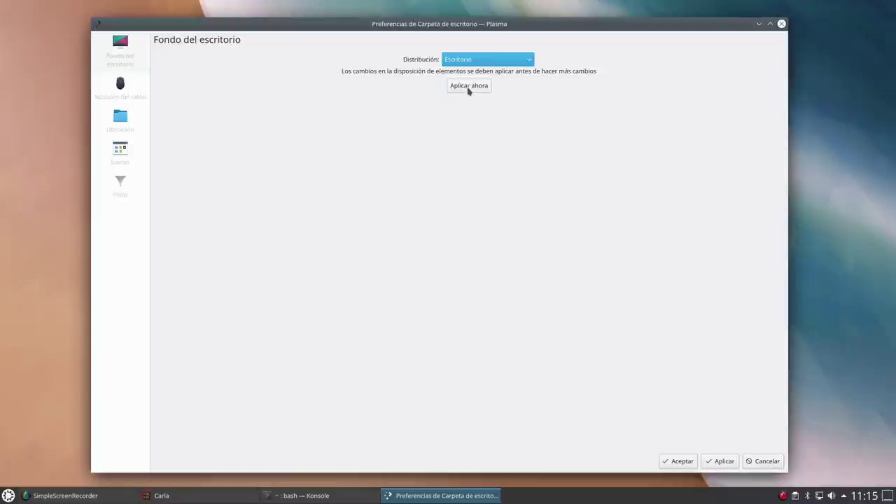
click(467, 91)
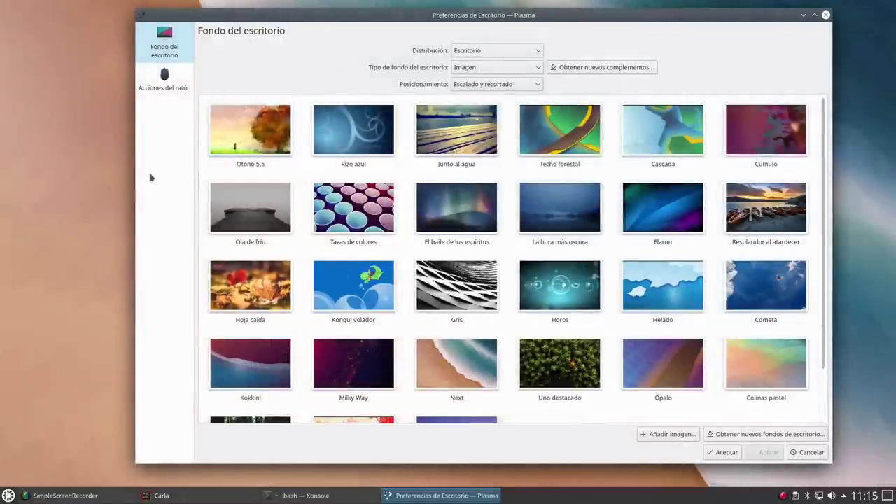
Step: Check the Acciones del ratón page, look through the wallpaper collection, and close the desktop settings
click(176, 88)
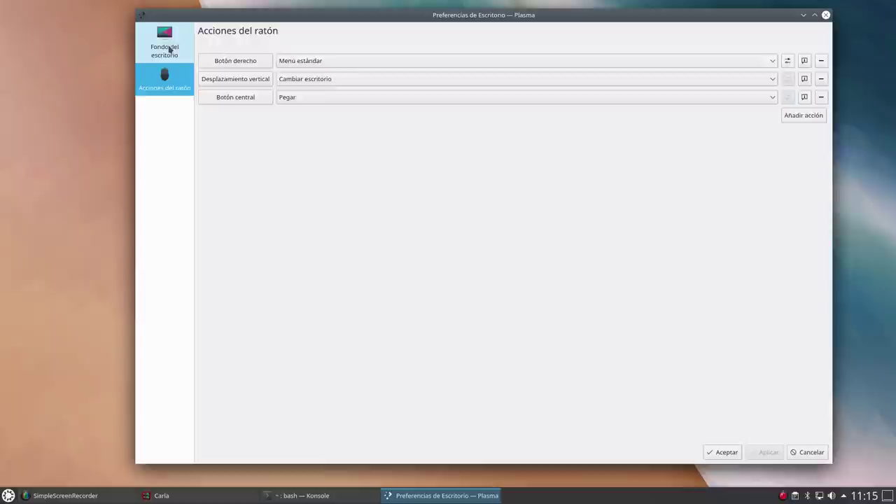
click(169, 49)
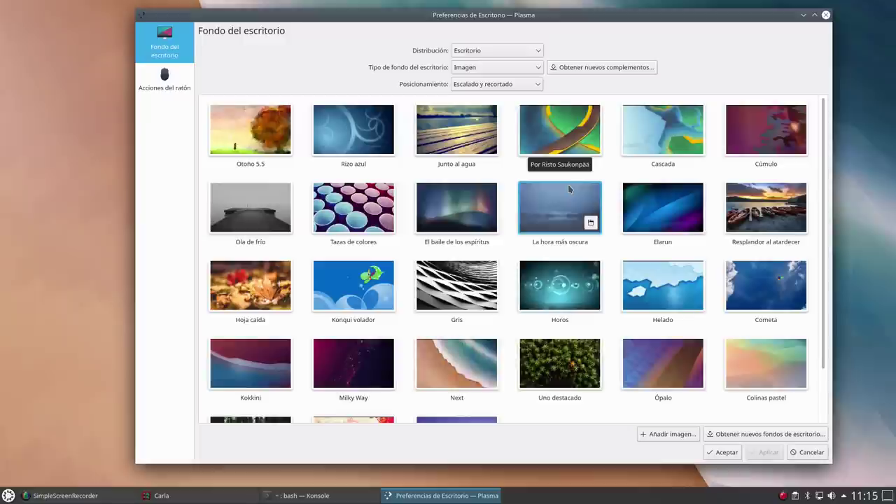
scroll(569, 189, down, 2)
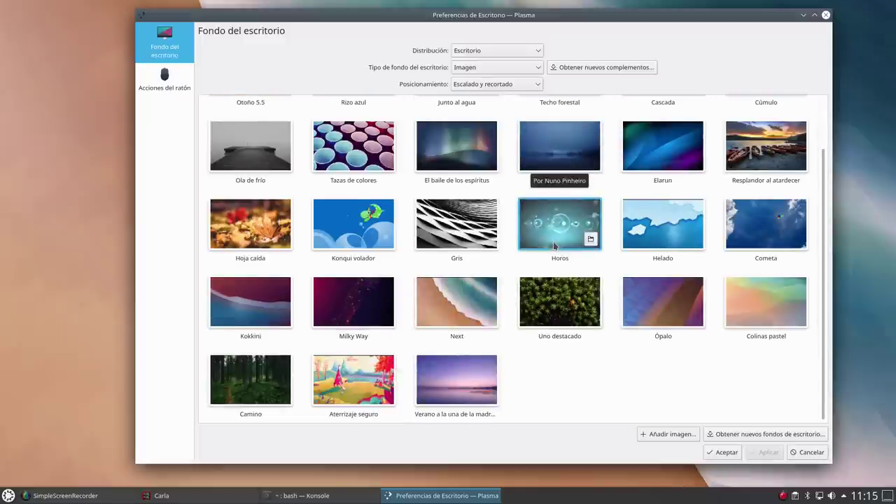
scroll(555, 245, up, 2)
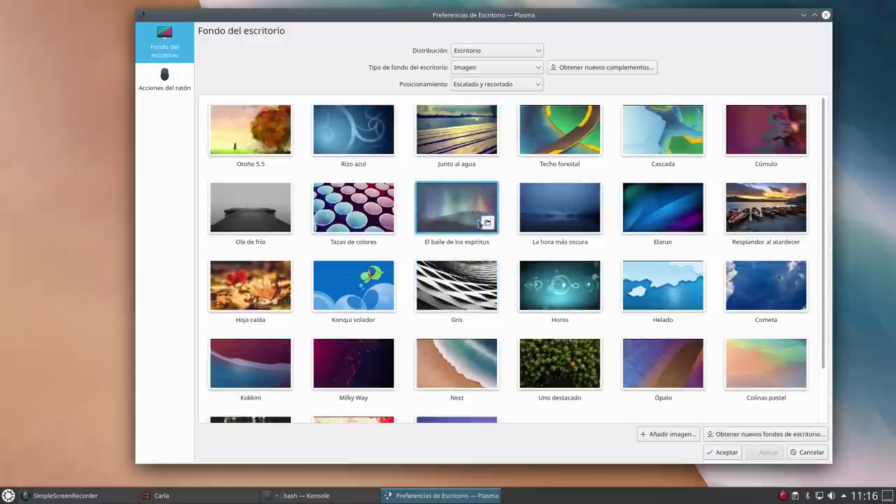
drag(577, 24, 554, 22)
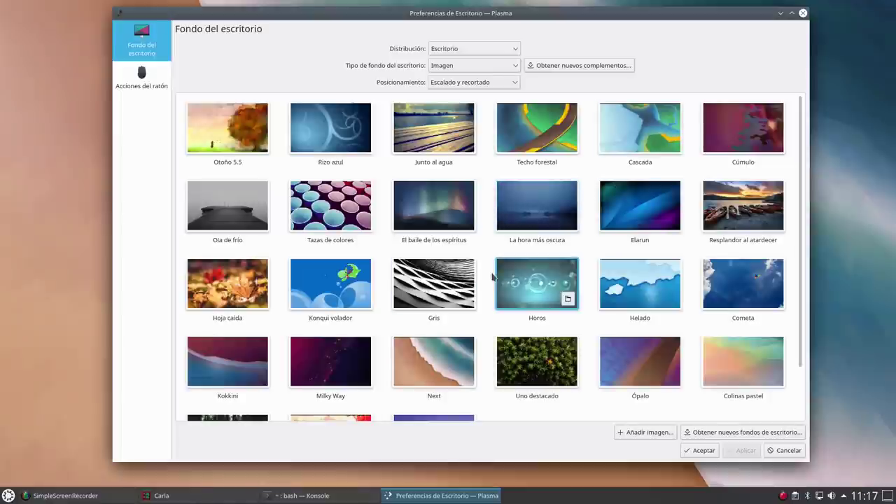
scroll(483, 315, down, 2)
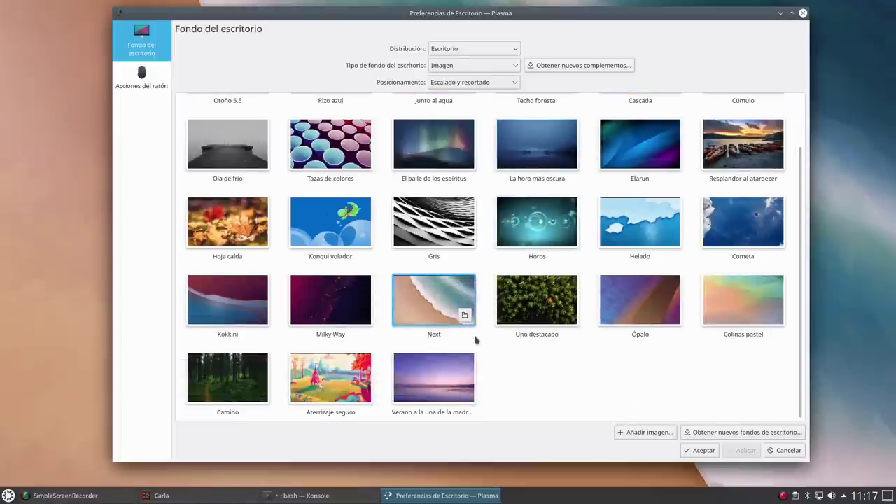
scroll(476, 336, up, 2)
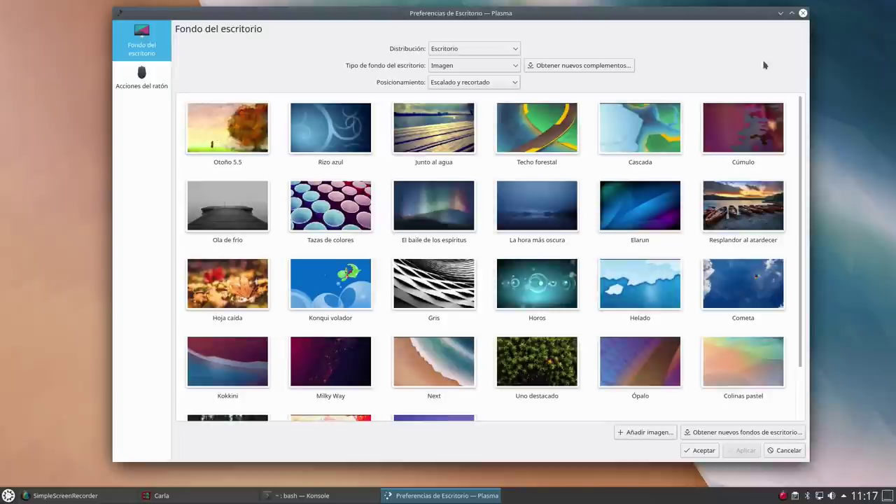
click(803, 12)
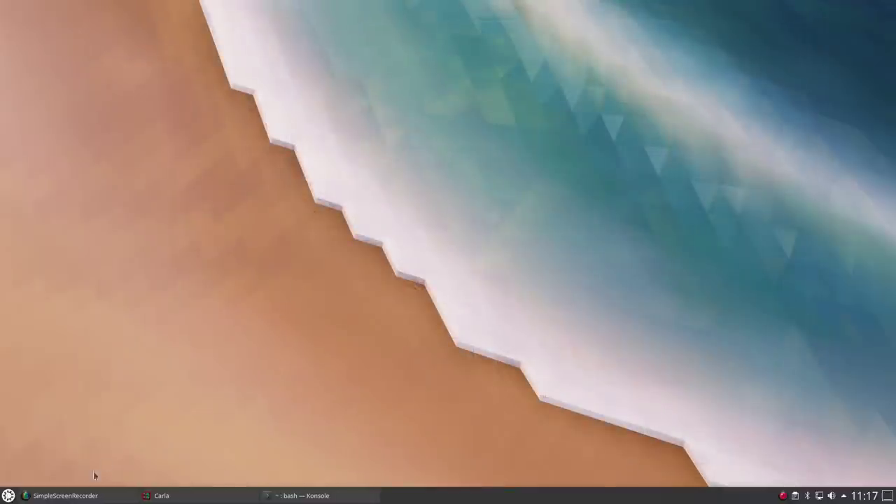
Step: Open the Dolphin file manager and go to the Descargas folder
click(9, 496)
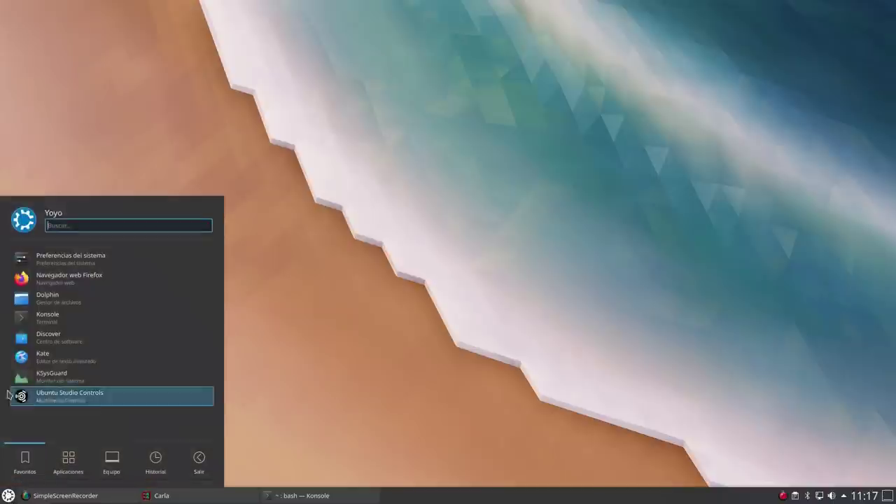
click(32, 298)
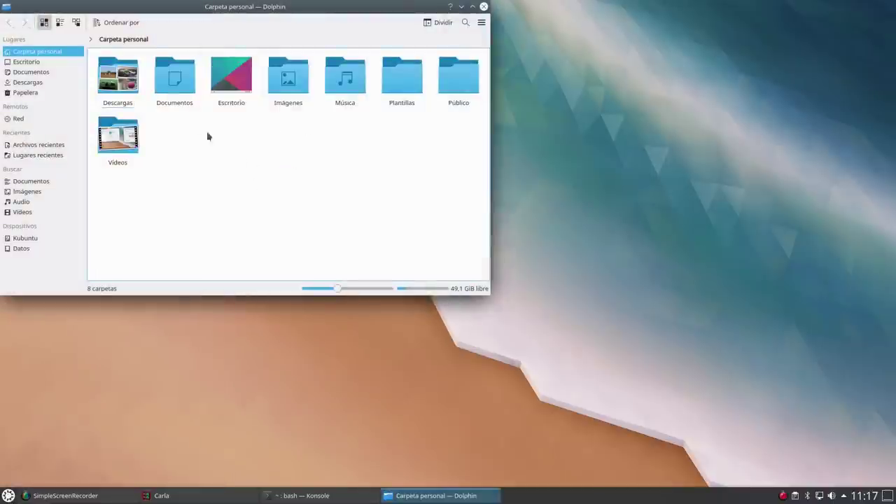
click(117, 77)
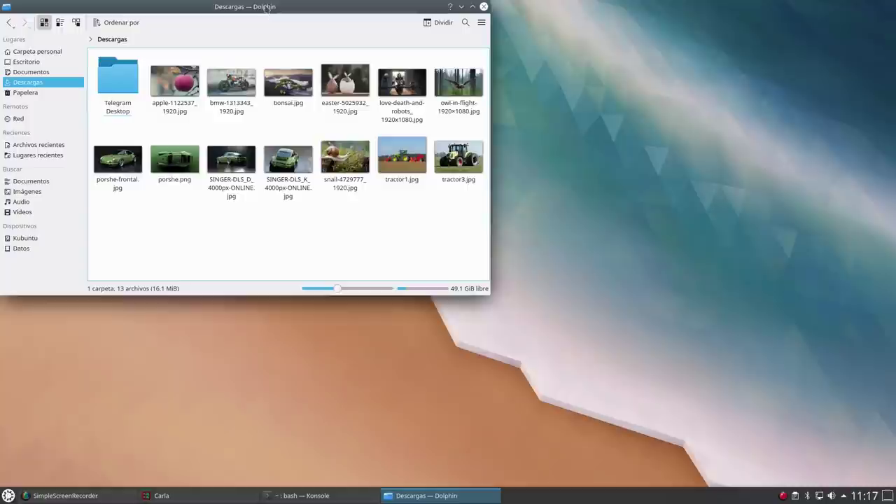
Step: Reposition and enlarge the Dolphin window, and enlarge the thumbnails so the images in Descargas are easy to see
drag(266, 9, 341, 33)
drag(566, 321, 706, 387)
drag(553, 382, 572, 377)
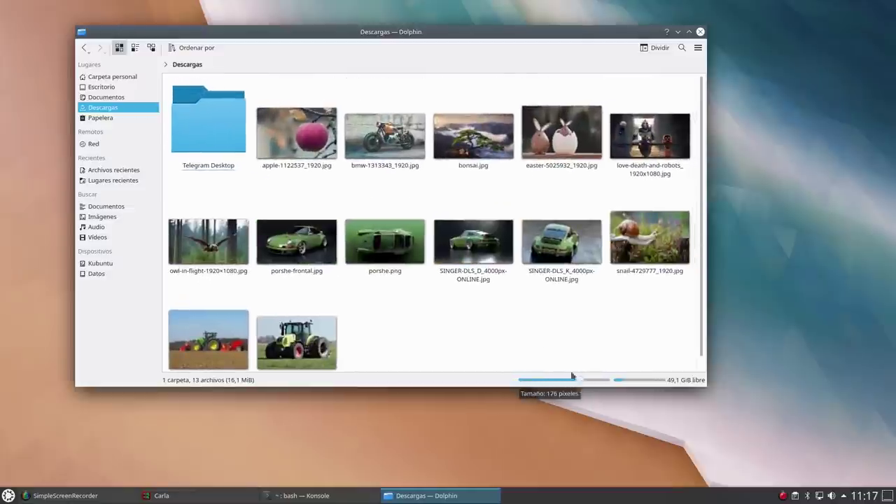
drag(707, 387, 717, 415)
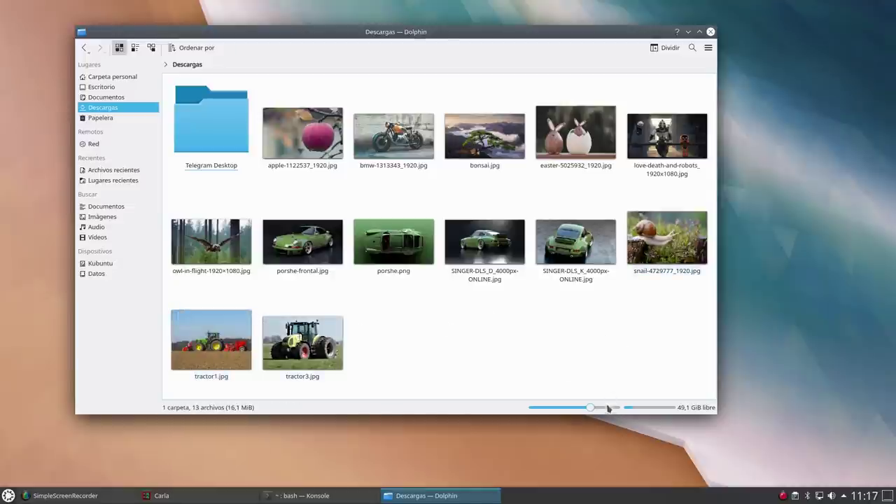
drag(594, 408, 576, 411)
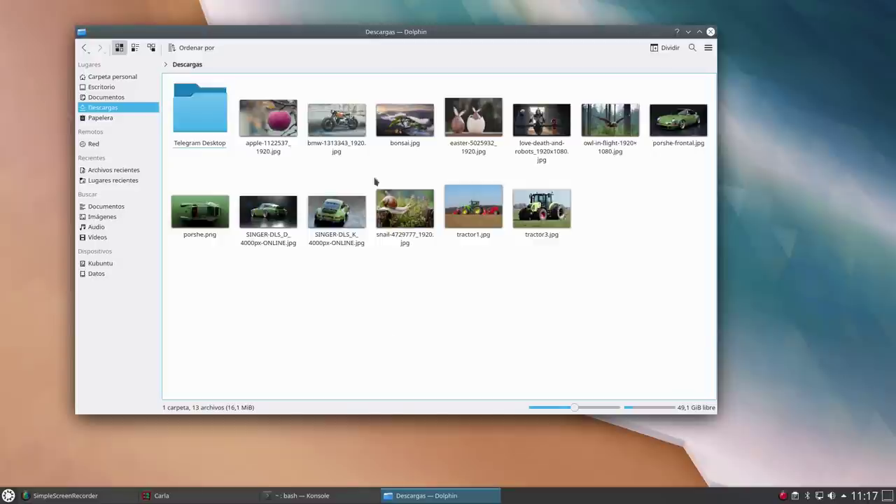
drag(621, 35, 570, 35)
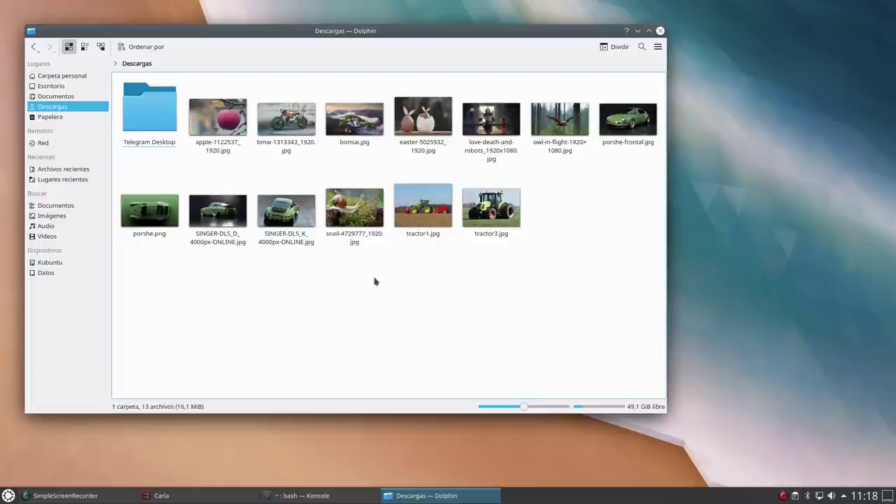
Step: Split the file view and open Imágenes from Carpeta personal in the second pane
click(611, 48)
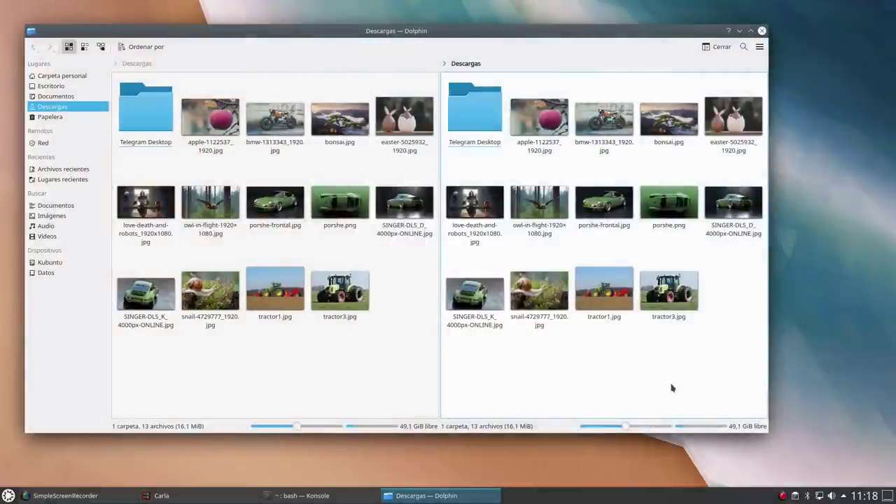
click(69, 77)
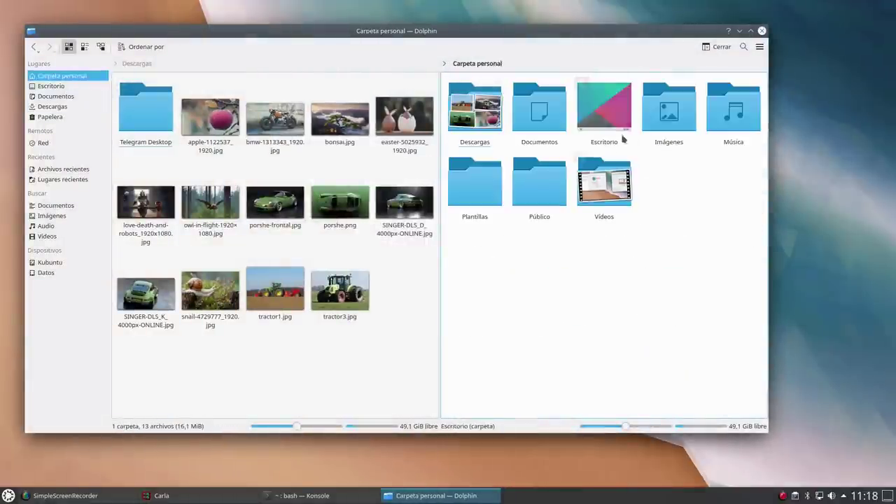
click(669, 110)
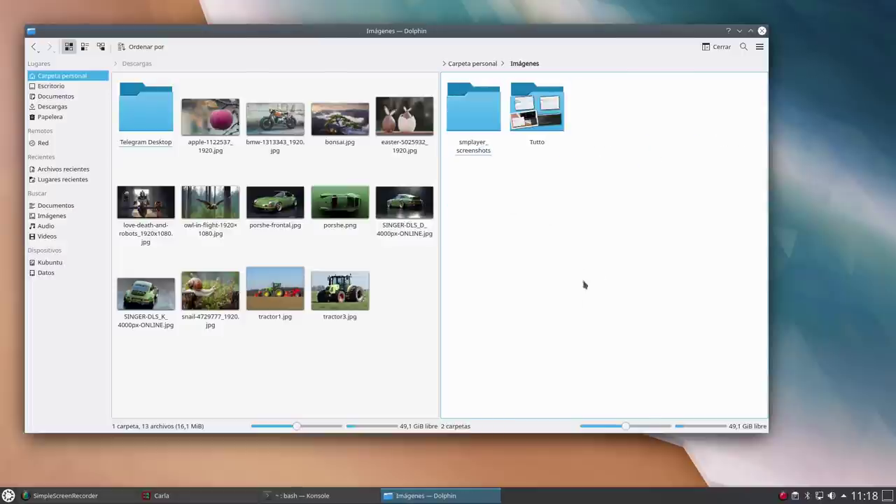
Step: Create a new folder named Walls inside Imágenes
right_click(573, 247)
mouse_move(634, 253)
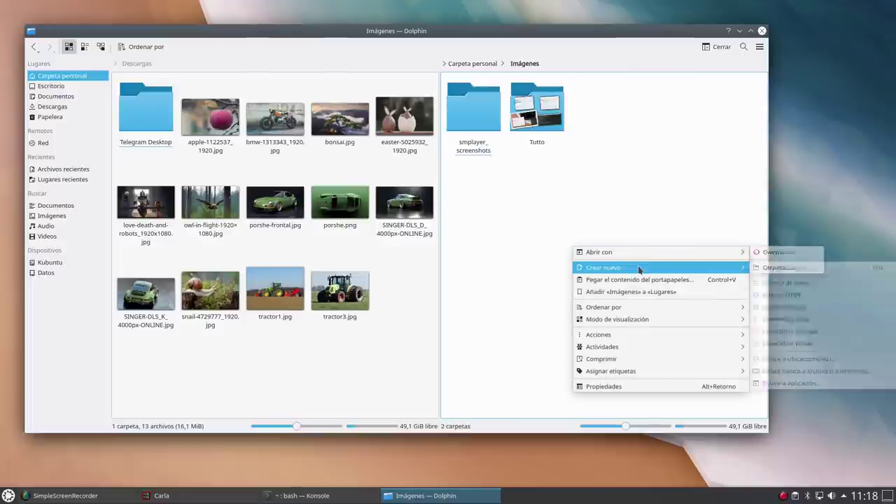
click(769, 268)
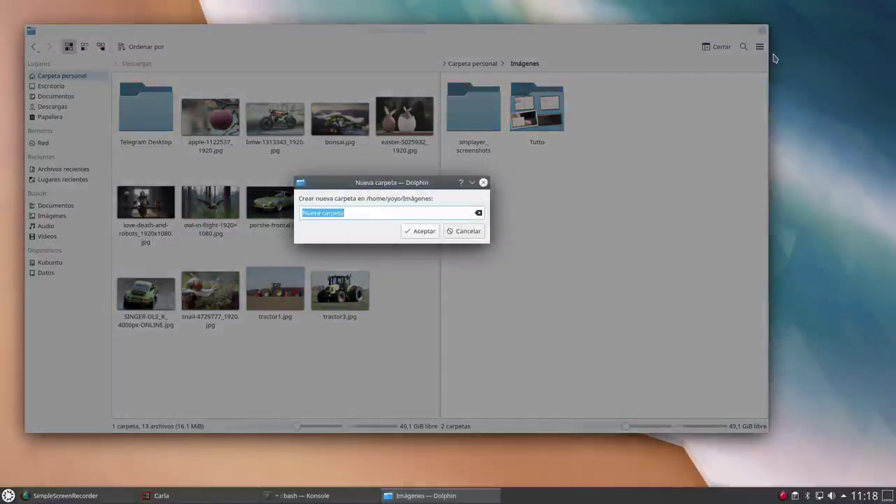
text(Walls)
key(Return)
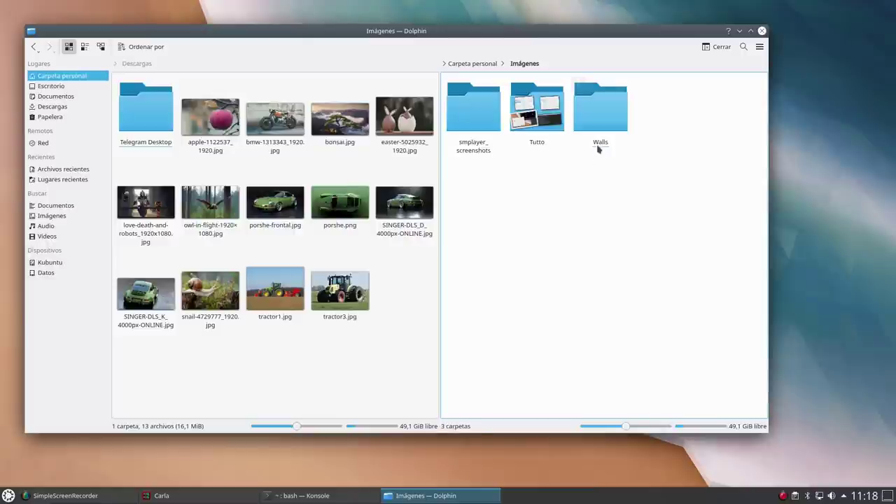
Step: Open the Walls folder and move all the images from Descargas into it, leaving only the Telegram Desktop folder behind
click(597, 120)
click(521, 63)
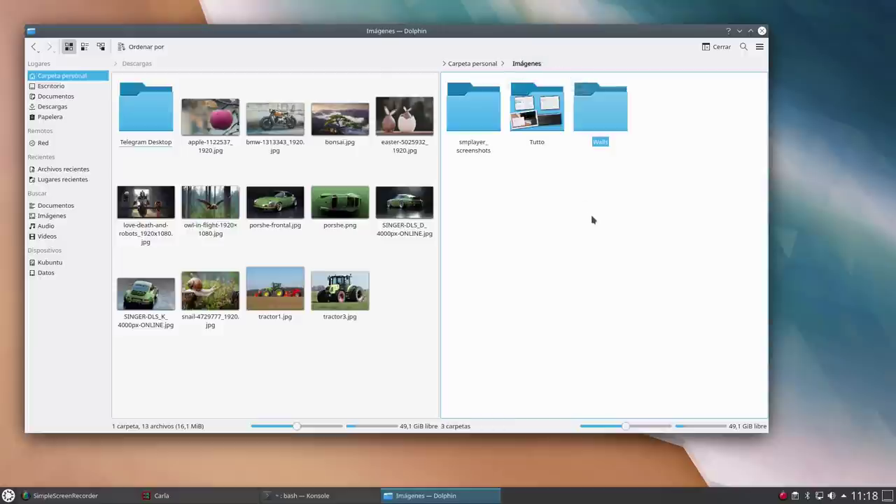
click(600, 117)
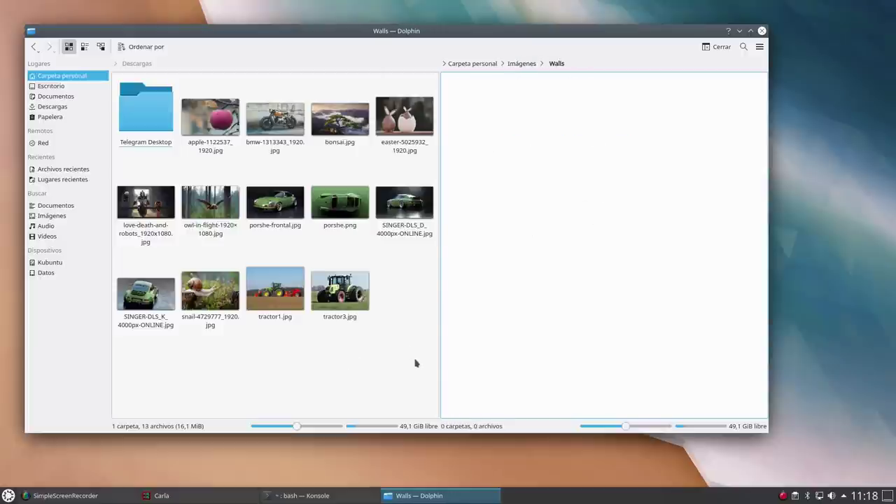
drag(416, 366, 231, 124)
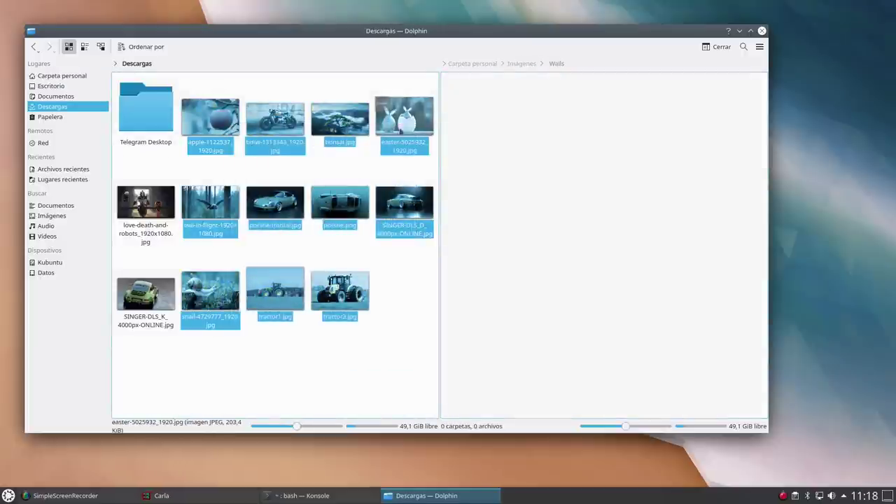
drag(385, 119, 593, 247)
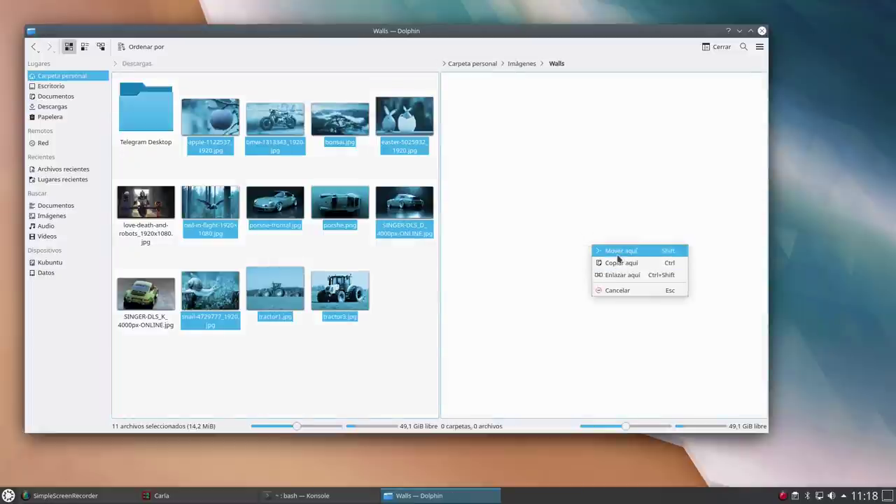
click(620, 251)
drag(323, 195, 576, 329)
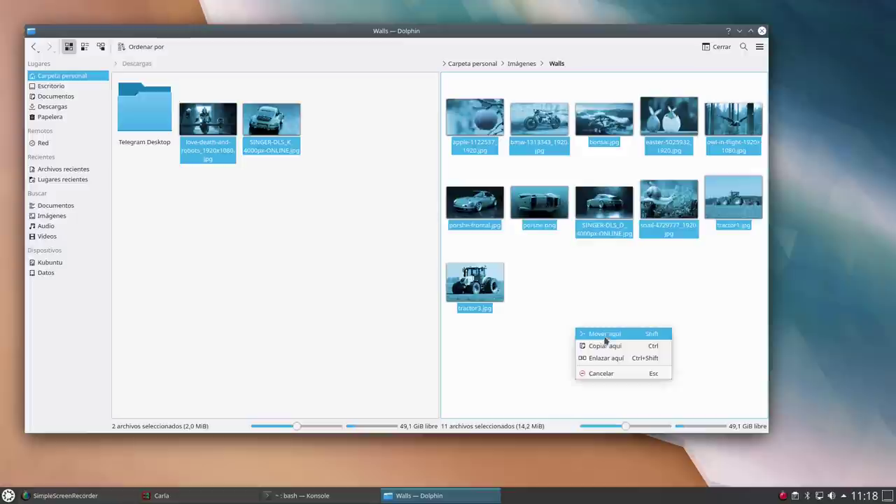
click(606, 337)
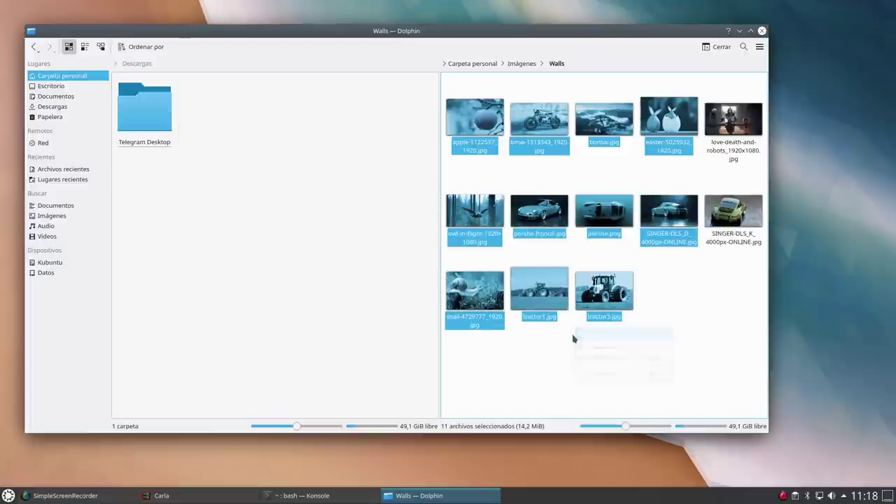
Step: Clear the selection, return to Imágenes and reopen Walls to check the moved images
click(709, 369)
click(519, 64)
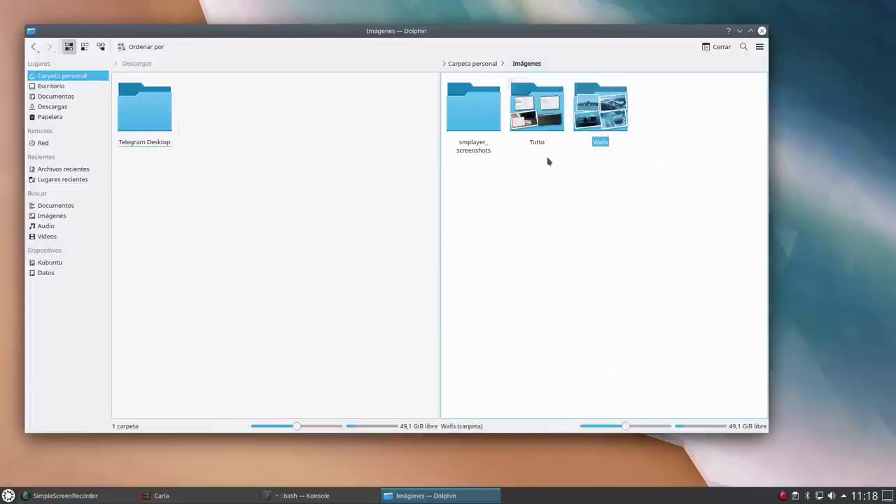
click(600, 108)
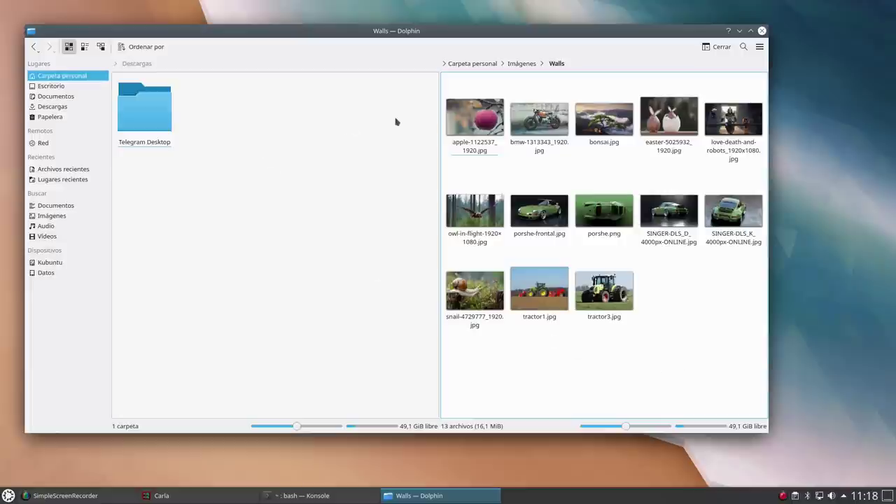
Step: Close the split view and return to Carpeta personal
click(720, 46)
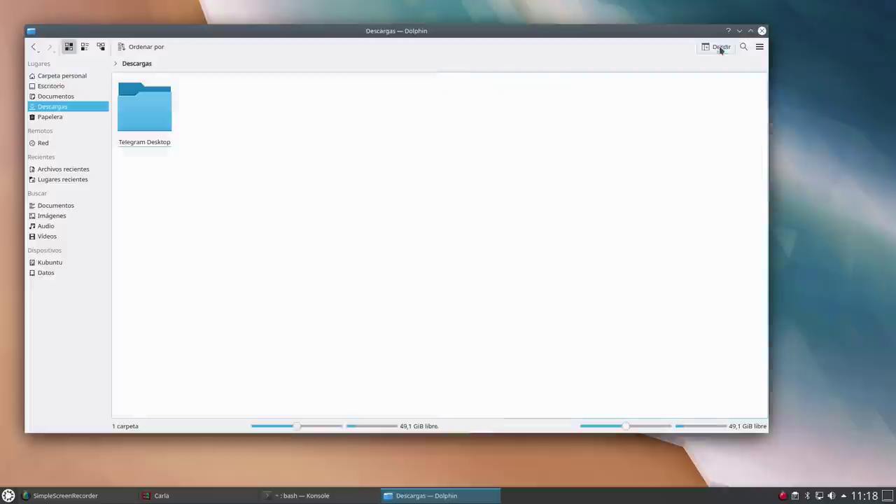
click(69, 76)
click(245, 197)
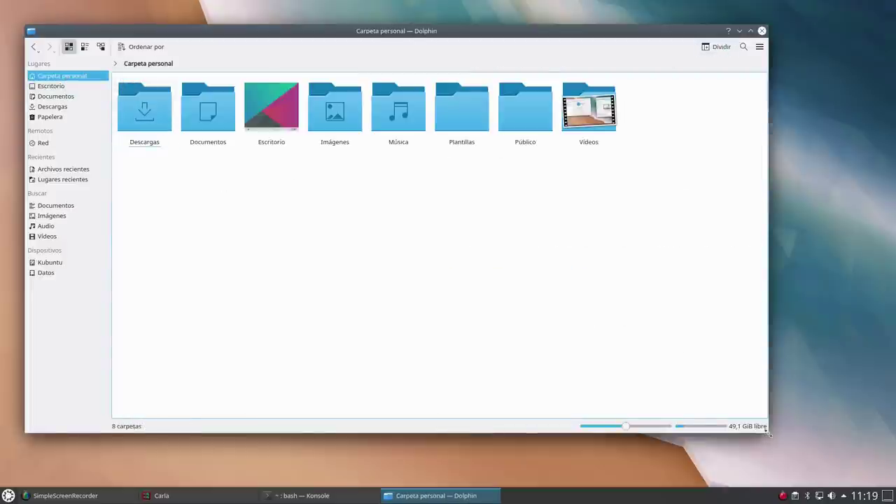
Step: Minimize Dolphin, look over the wallpaper collection in the desktop preferences, and close them
click(740, 31)
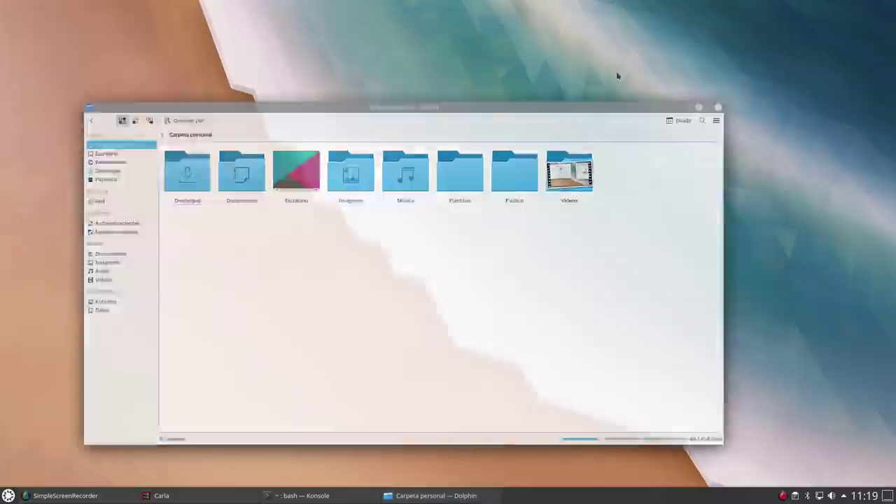
right_click(470, 96)
click(500, 200)
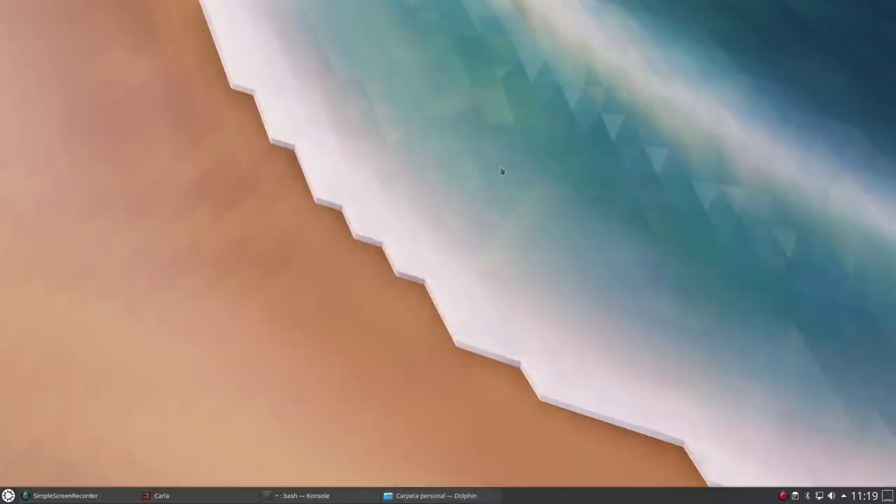
right_click(501, 161)
click(531, 257)
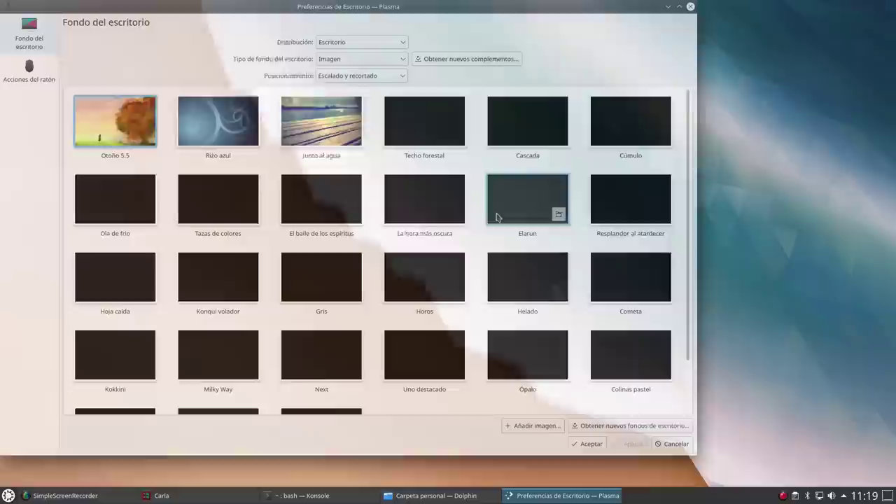
scroll(502, 276, down, 1)
scroll(502, 276, up, 1)
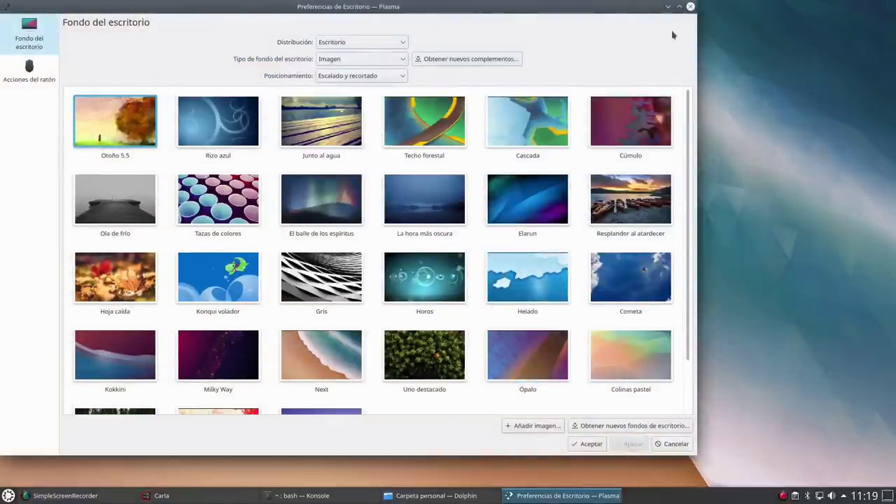
click(691, 7)
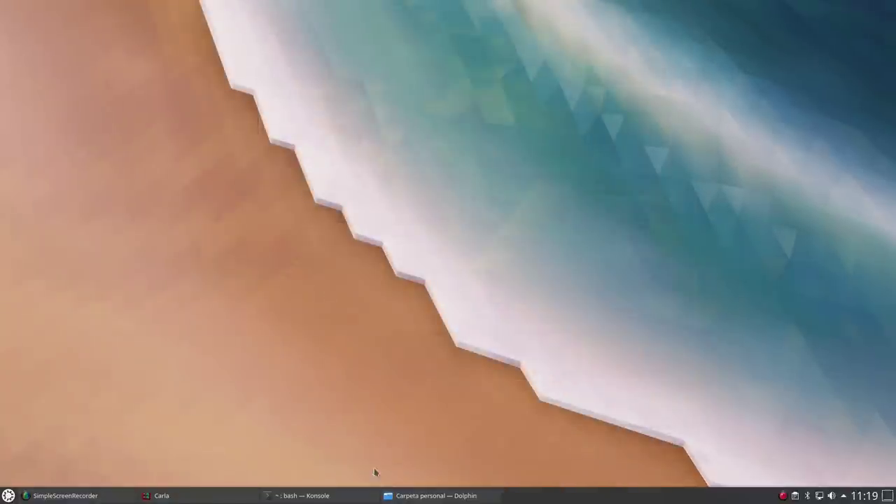
Step: Restore the Dolphin window, reposition it, and show the hidden files in Carpeta personal
click(429, 497)
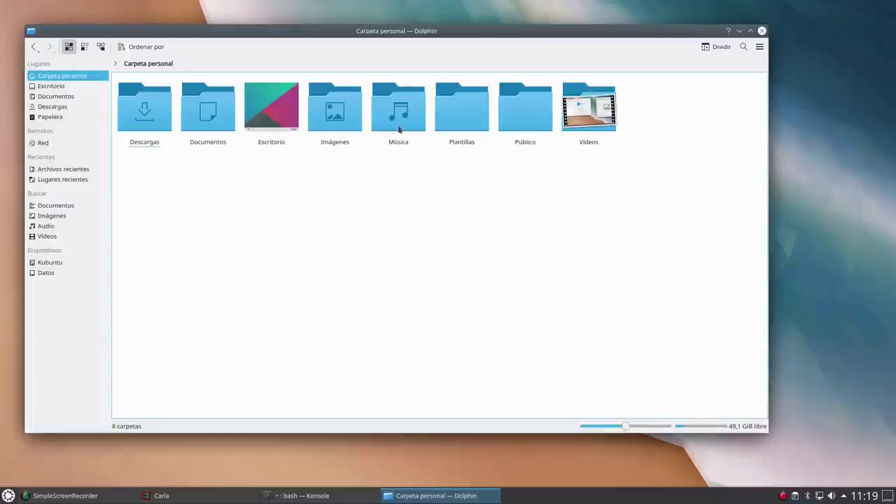
drag(381, 31, 436, 41)
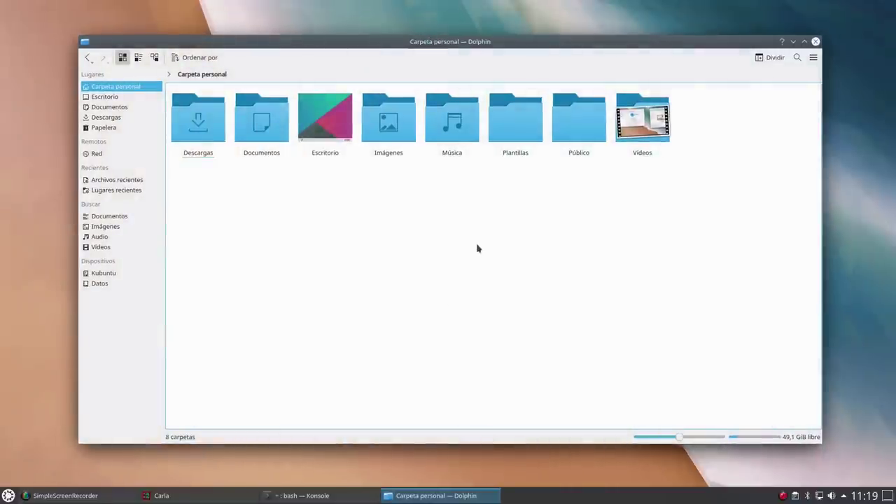
click(812, 59)
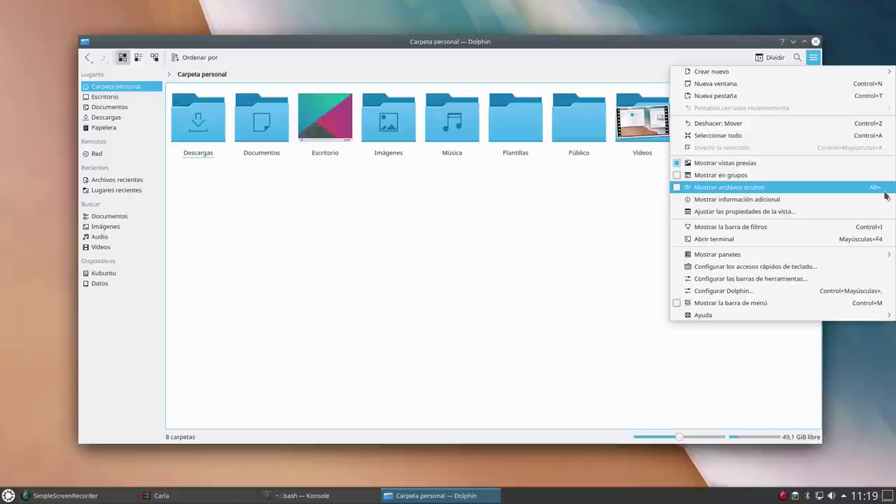
click(741, 194)
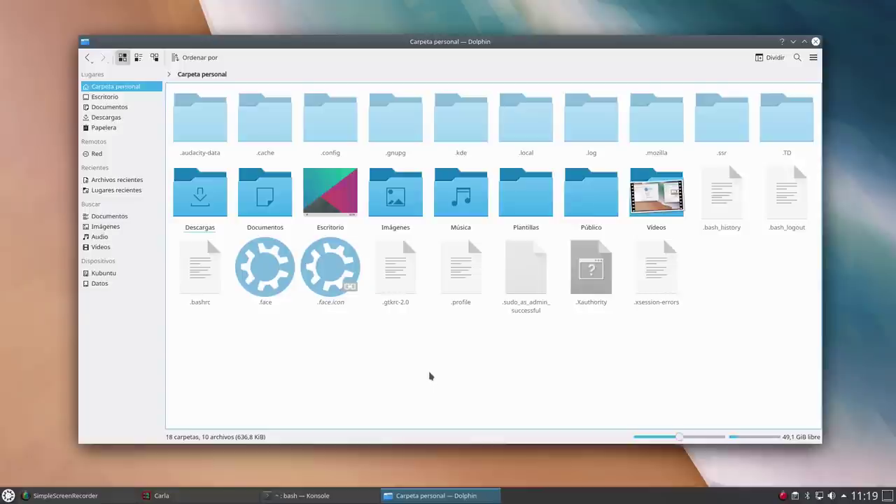
Step: Open .local/share and start a basic link to a file or directory there, naming it wallpapers
click(524, 126)
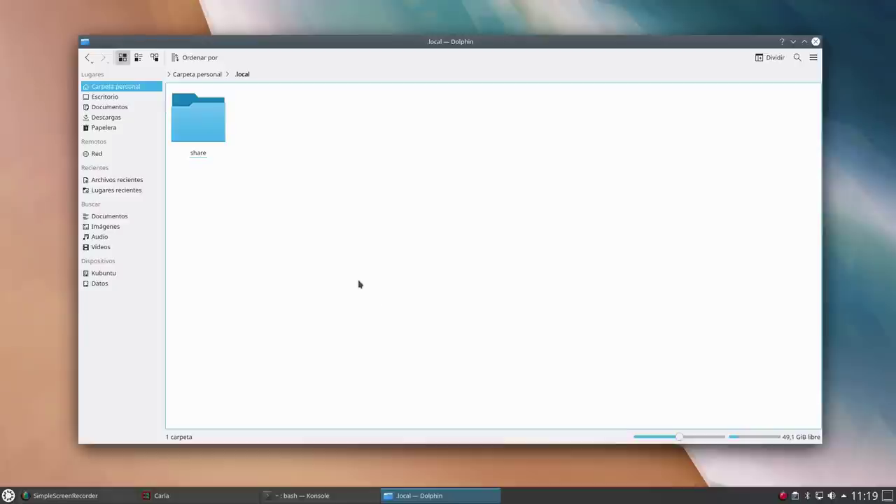
click(205, 124)
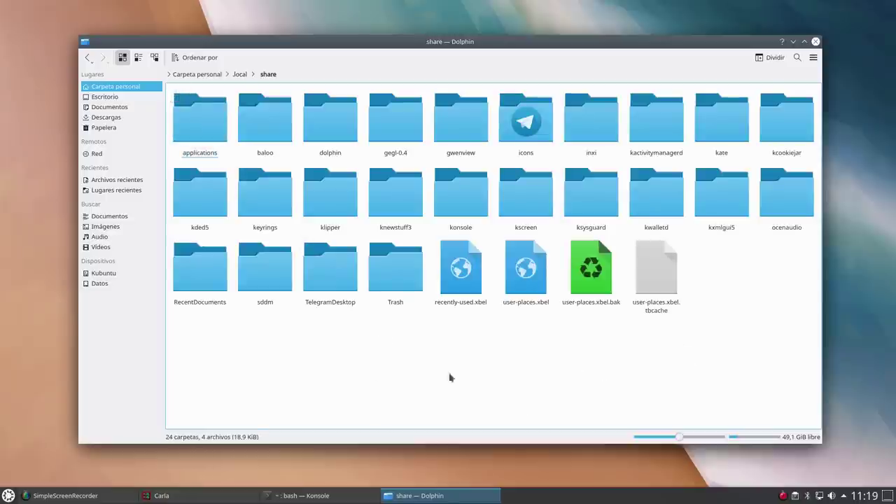
right_click(294, 357)
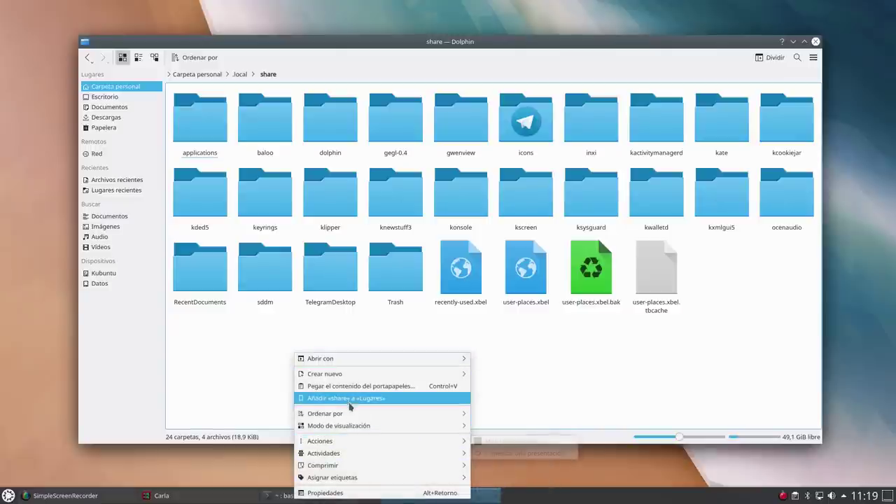
mouse_move(347, 426)
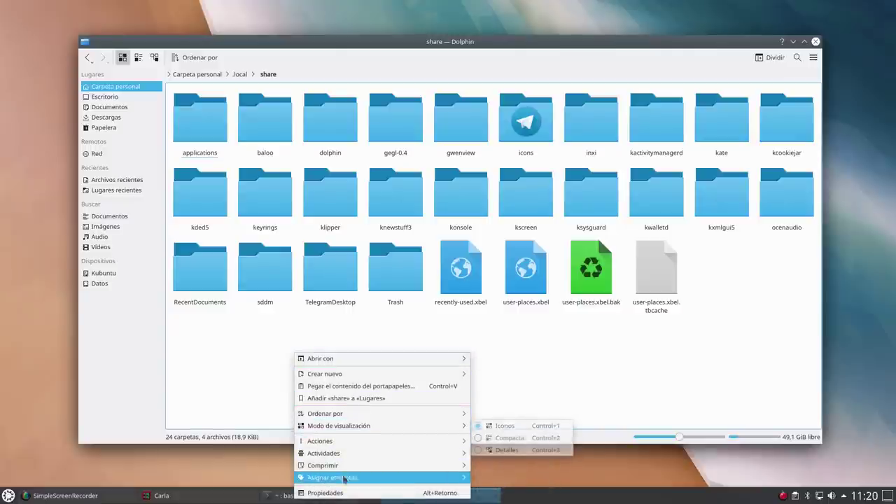
mouse_move(344, 378)
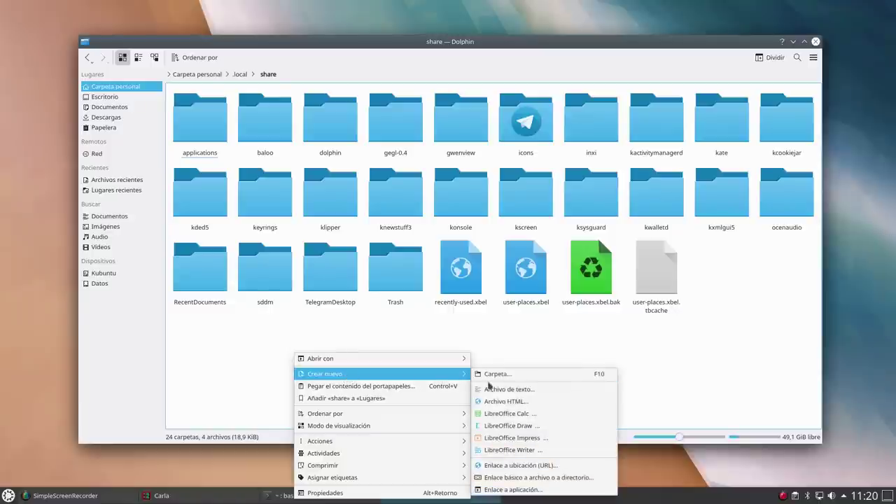
click(554, 480)
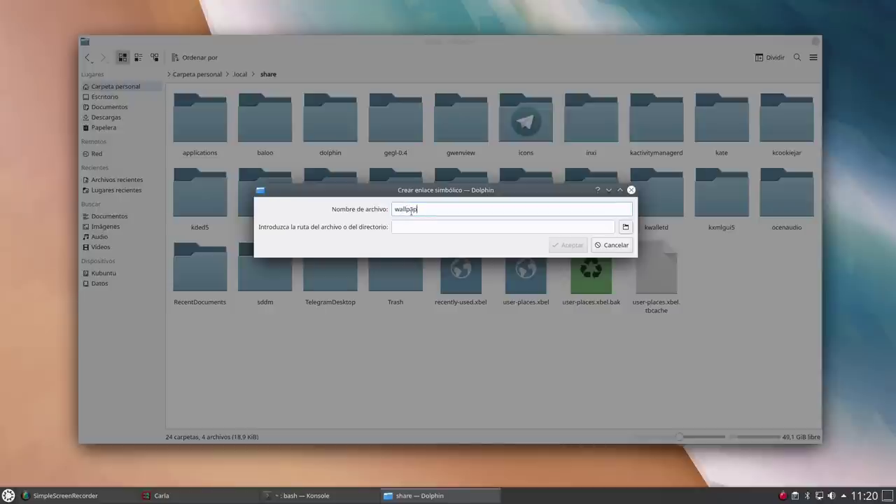
text(wallpapers)
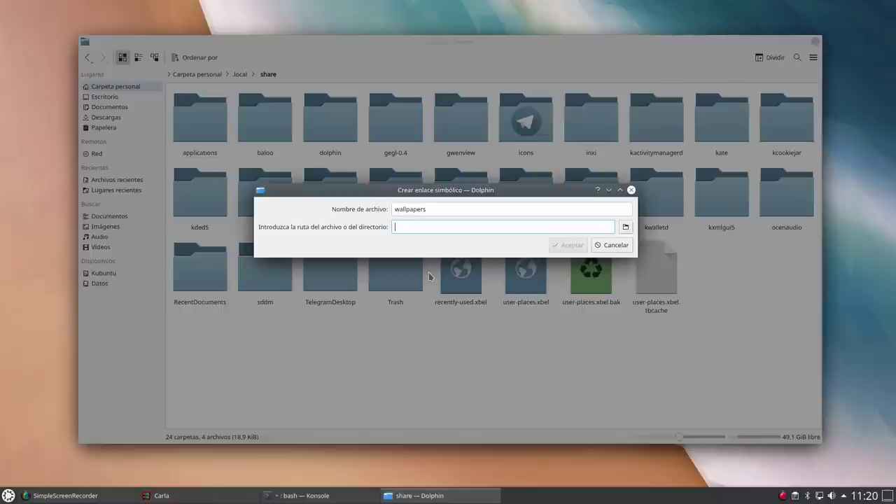
Step: Point the wallpapers link to the Walls directory inside Imágenes, create it, and clear the selection
click(626, 229)
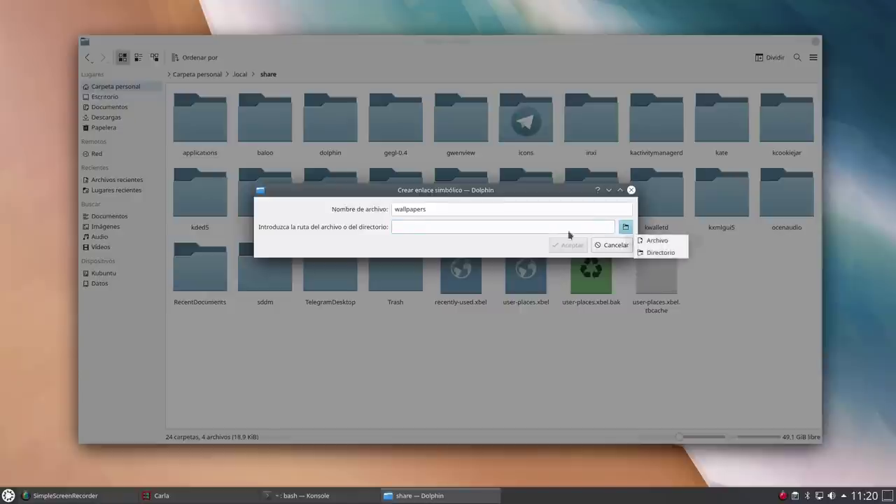
click(660, 252)
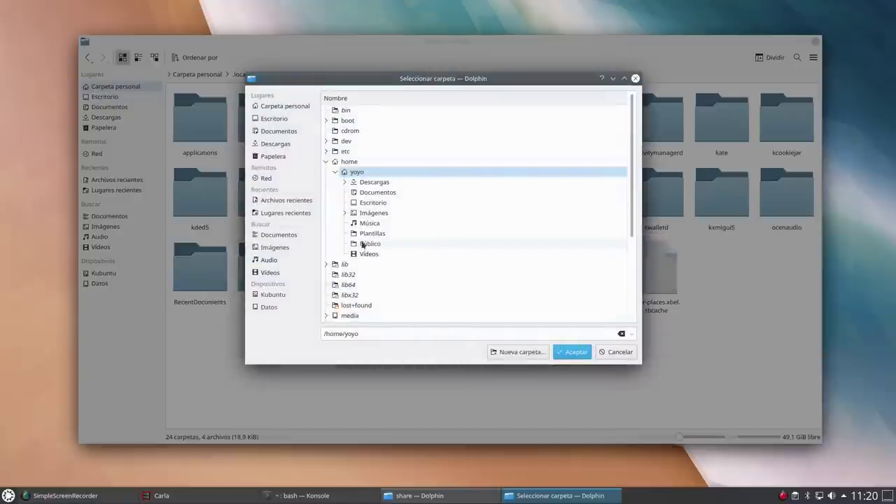
click(344, 213)
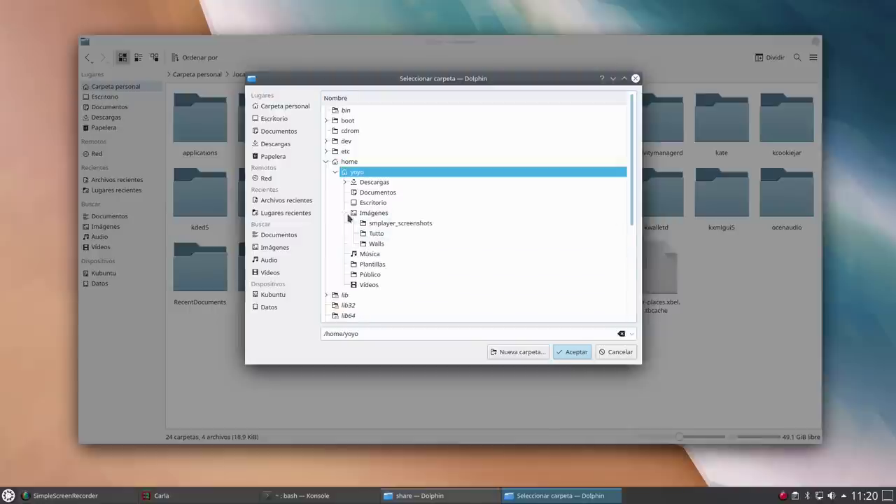
click(378, 245)
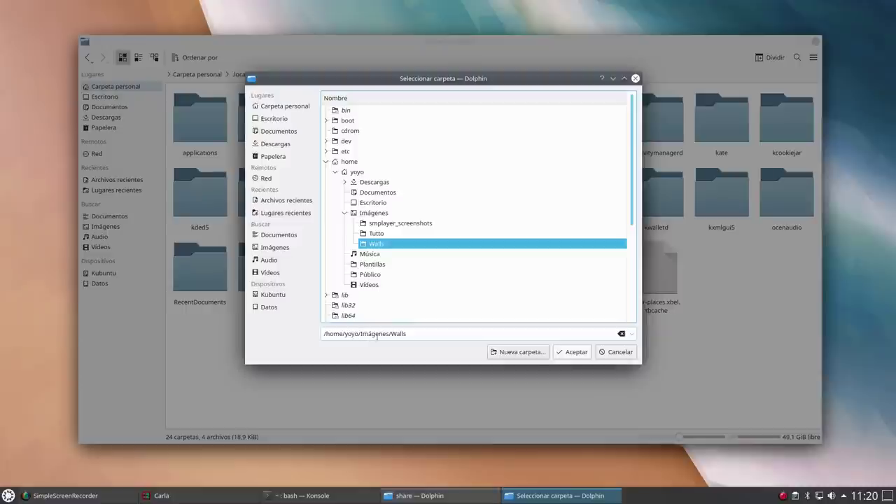
click(575, 352)
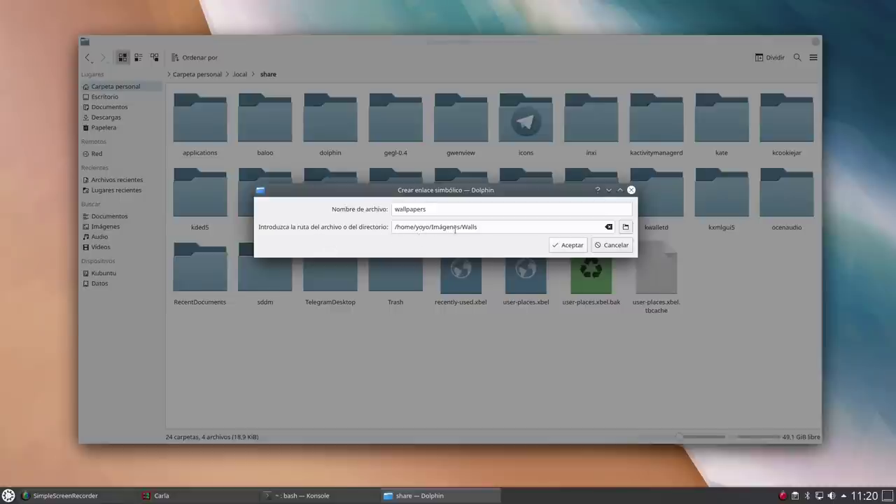
click(566, 248)
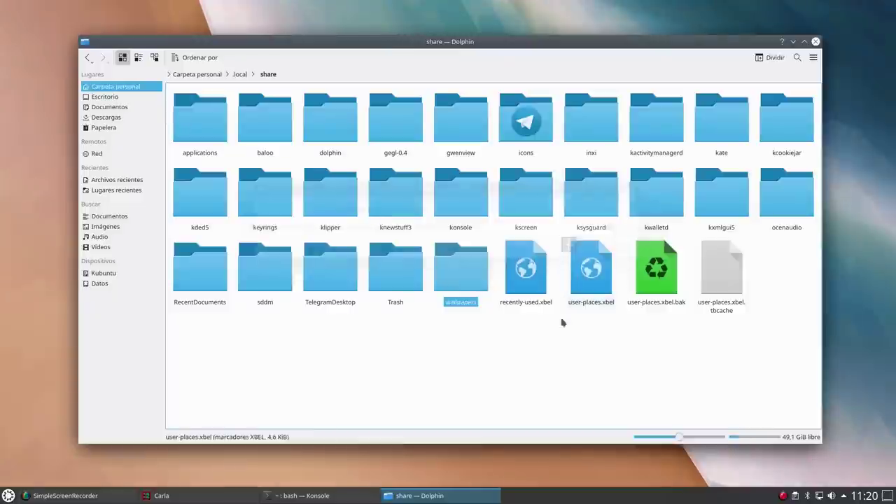
click(516, 383)
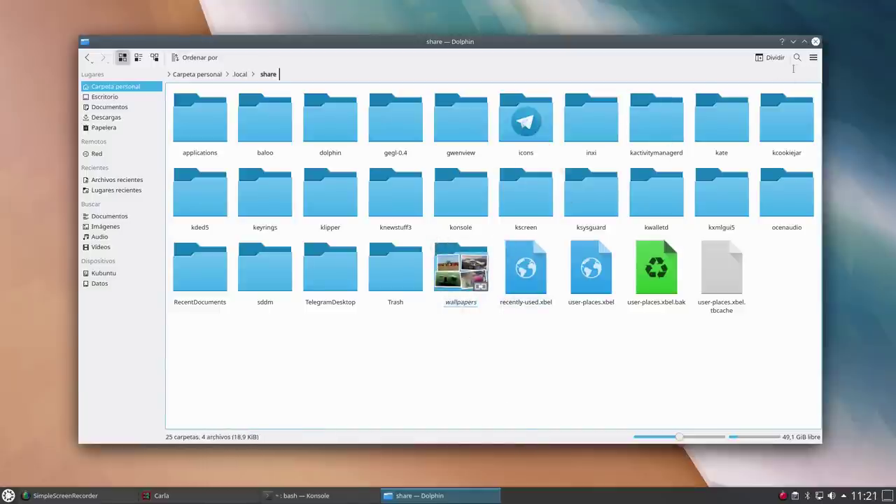
Step: Turn off the display of hidden files in Dolphin
click(812, 59)
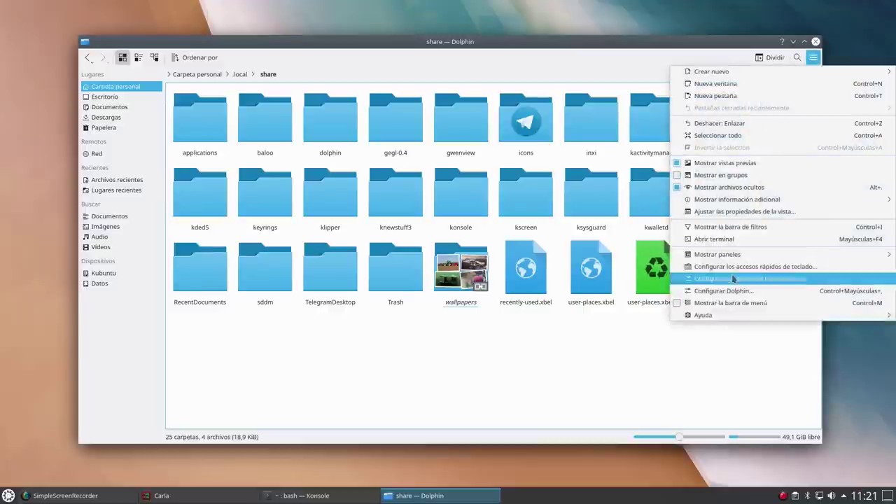
click(813, 59)
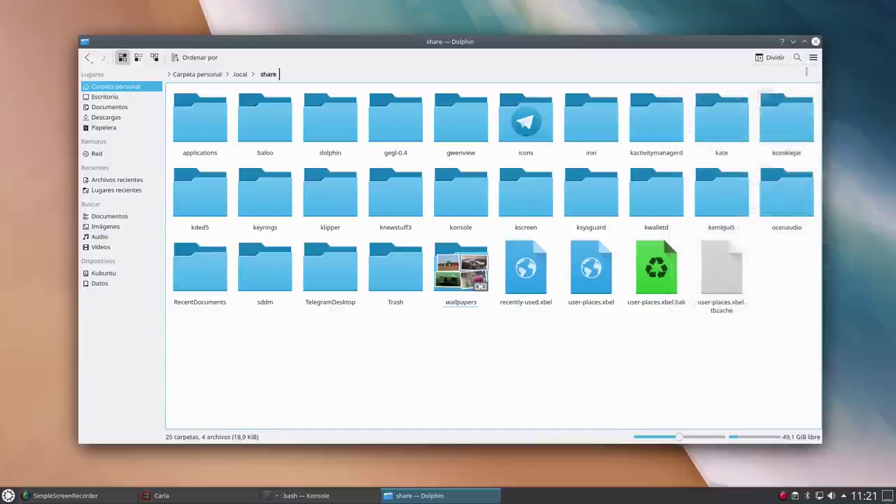
click(813, 58)
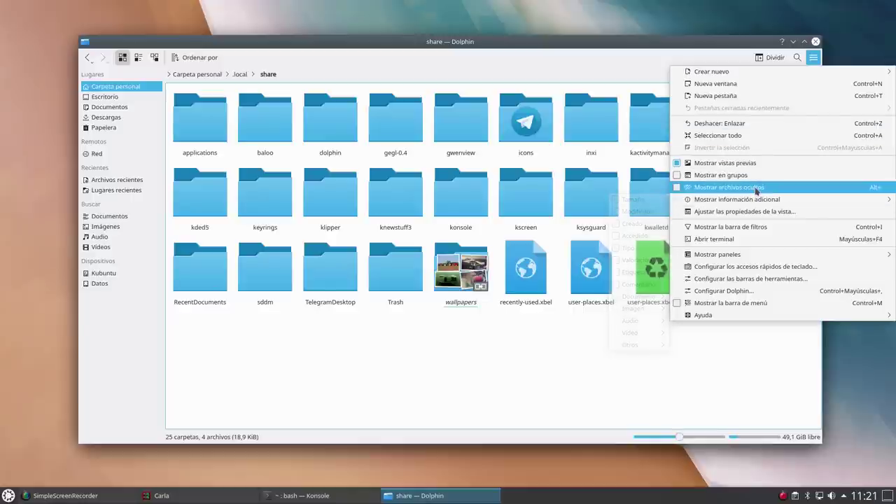
click(548, 343)
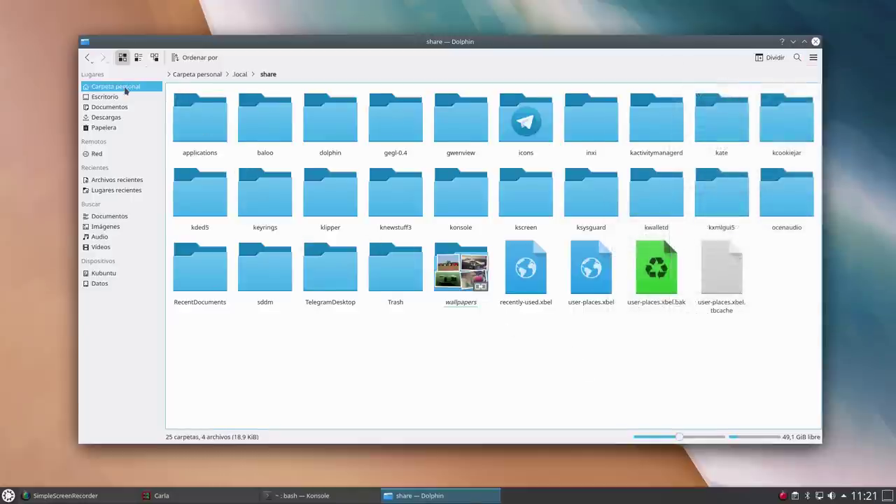
Step: Return to Carpeta personal, then shrink the Dolphin window and close it
click(126, 90)
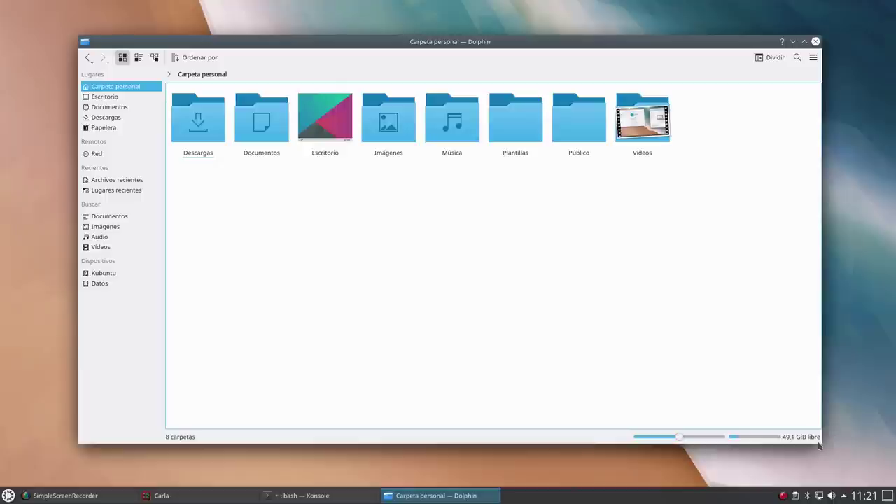
drag(821, 444, 573, 367)
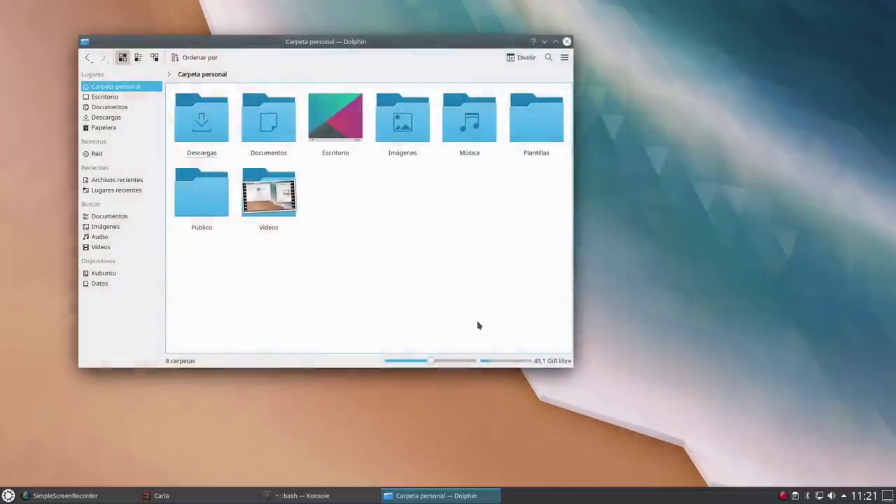
click(567, 41)
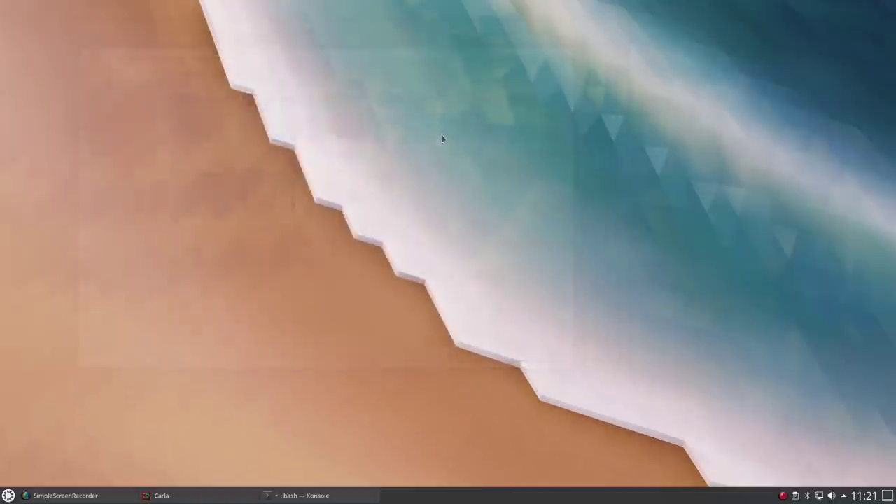
Step: Open the desktop preferences and move their window toward the middle of the screen
right_click(412, 39)
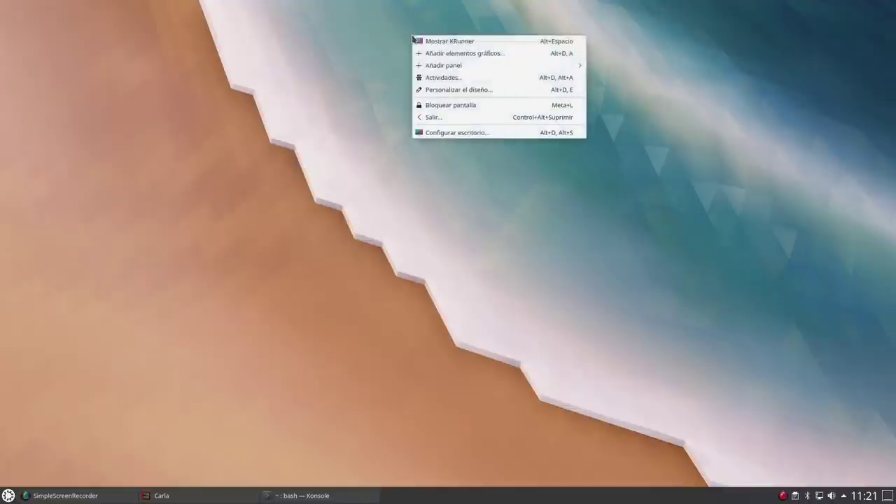
click(455, 133)
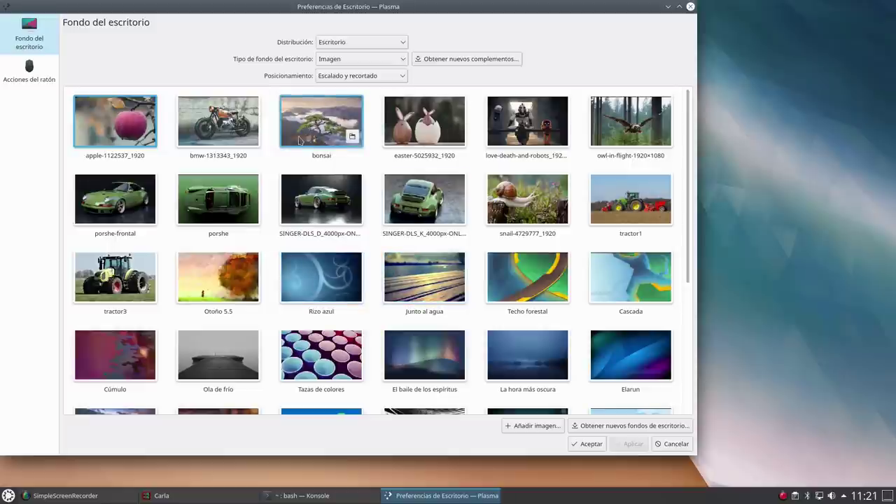
drag(423, 12, 537, 21)
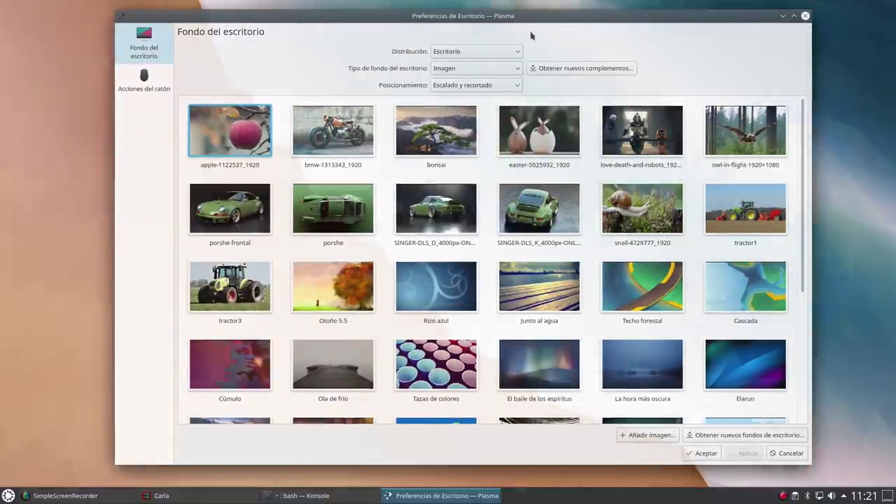
Step: Apply the bmw-1313343_1920 wallpaper and preview it on the bare desktop, bringing the preferences back when done
click(342, 144)
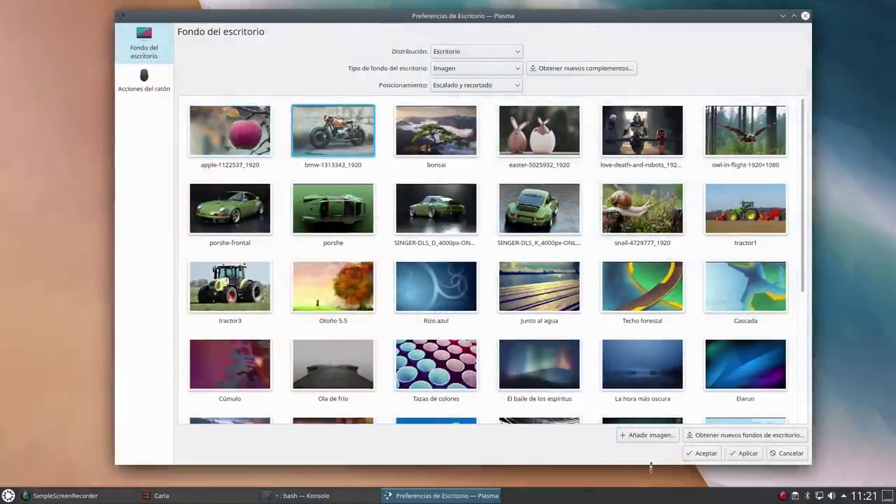
click(747, 453)
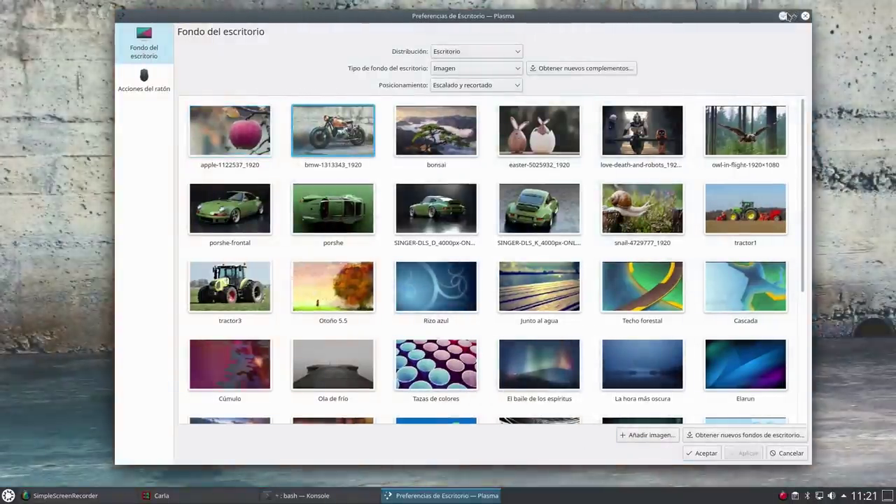
click(783, 16)
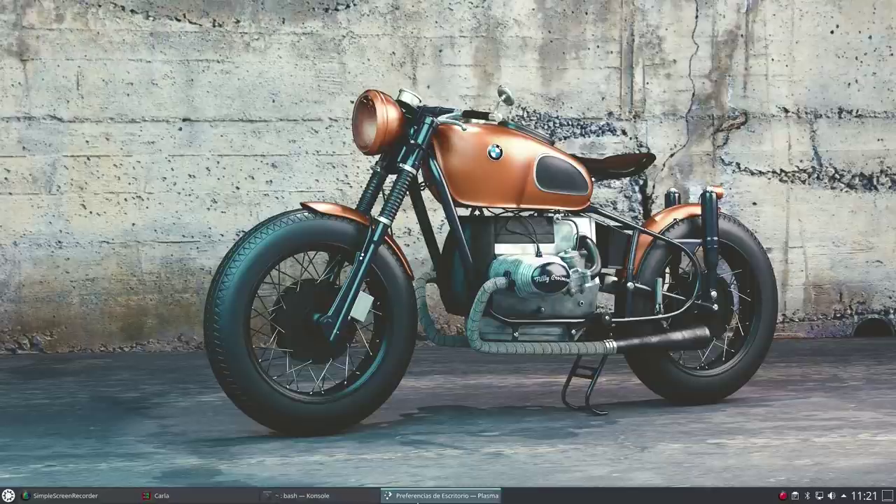
click(427, 496)
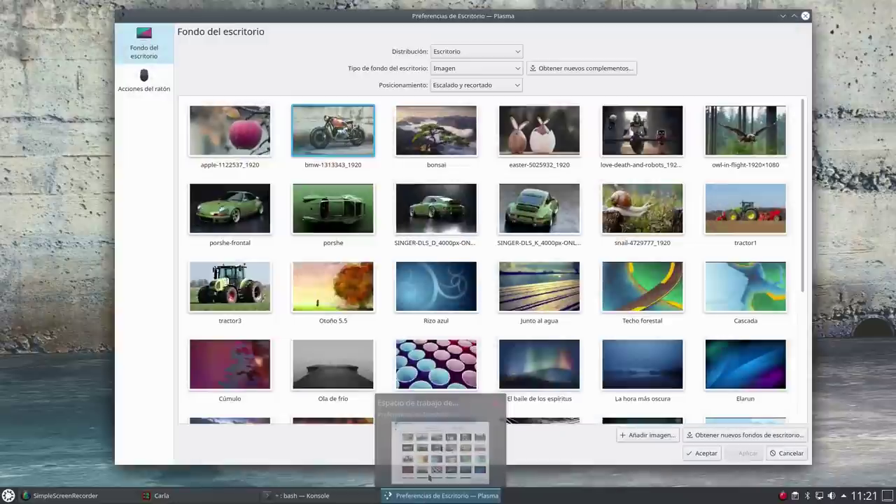
Step: Apply the apple-1122537_1920 wallpaper and preview it on the bare desktop, bringing the preferences back when done
click(237, 144)
click(739, 456)
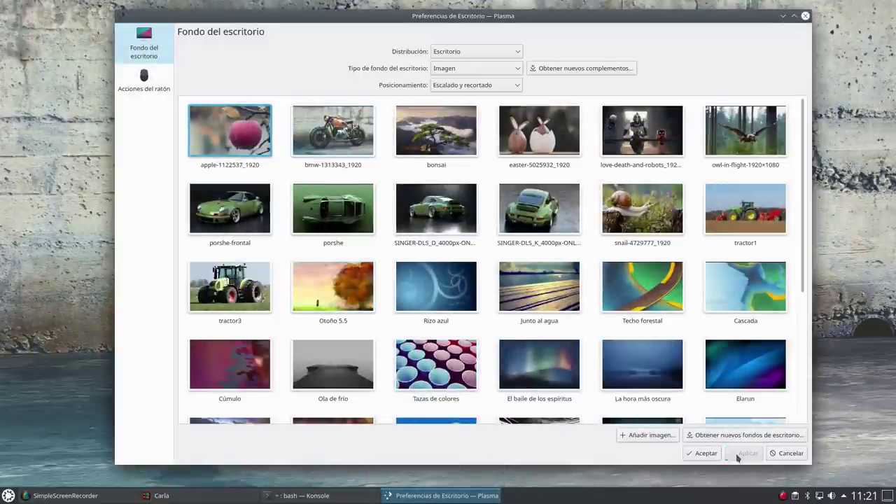
click(783, 16)
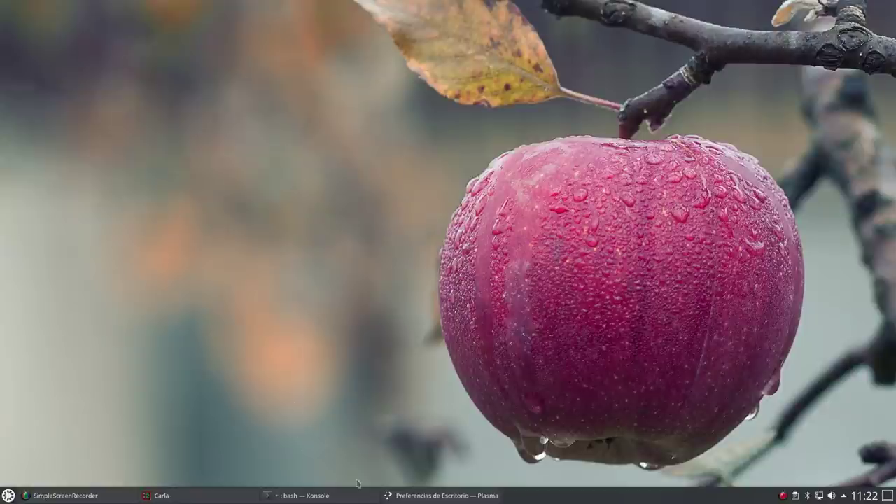
click(441, 495)
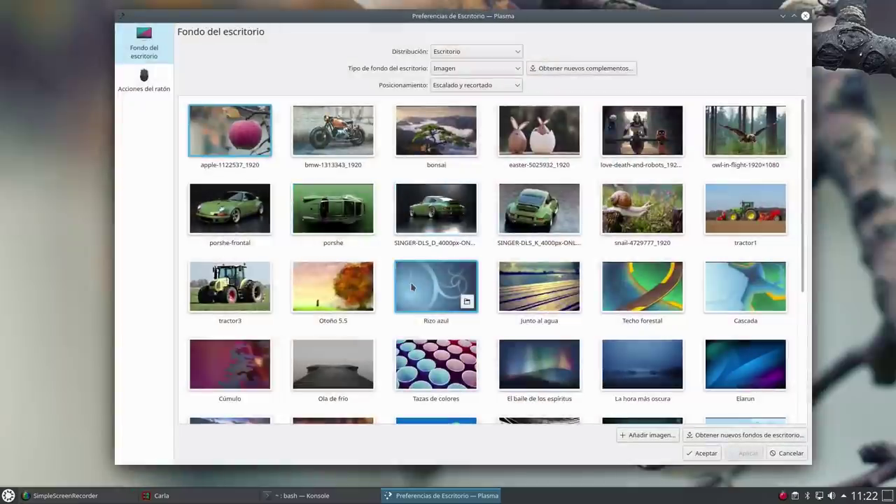
Step: Apply the porshe wallpaper, preview it on the bare desktop, and accept the desktop preferences
click(343, 210)
click(731, 455)
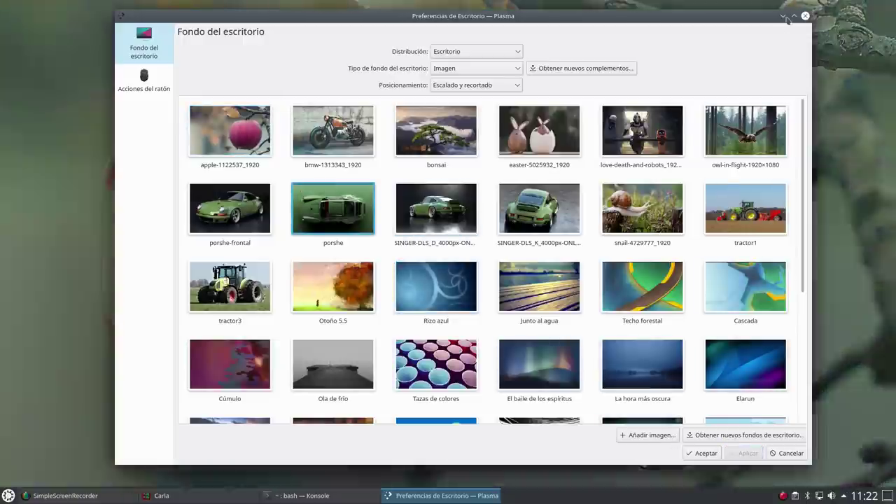
key(super+d)
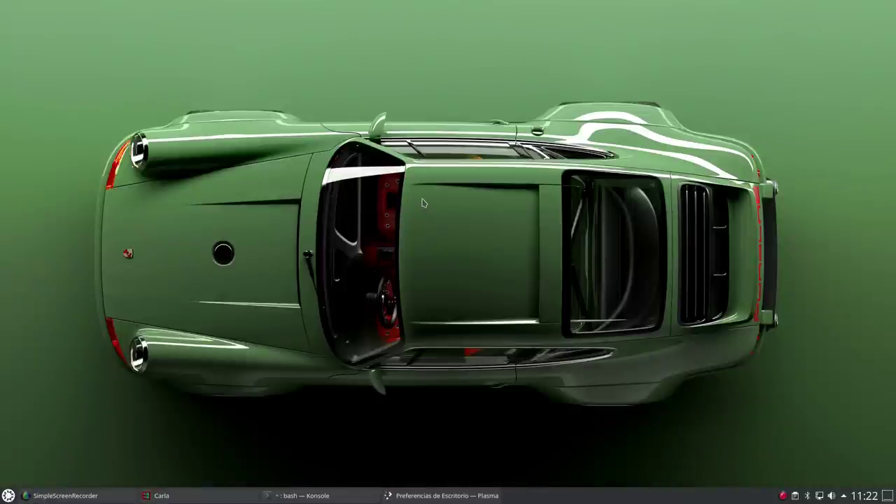
click(418, 495)
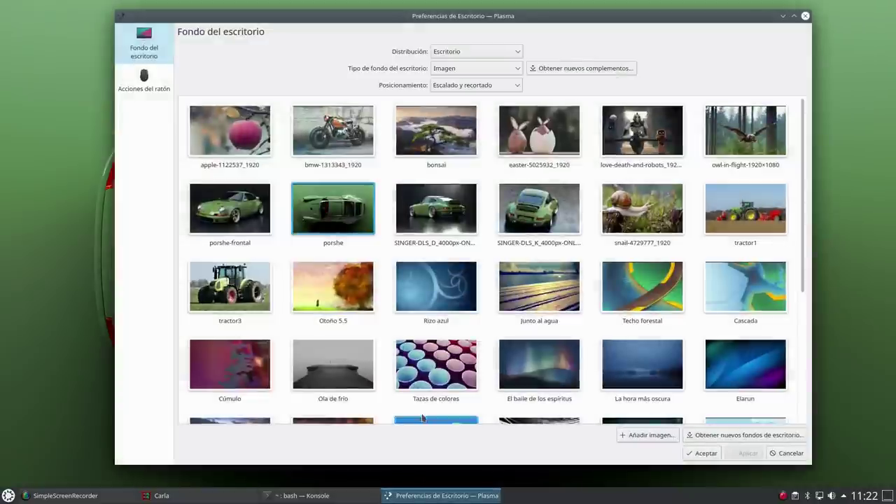
click(703, 453)
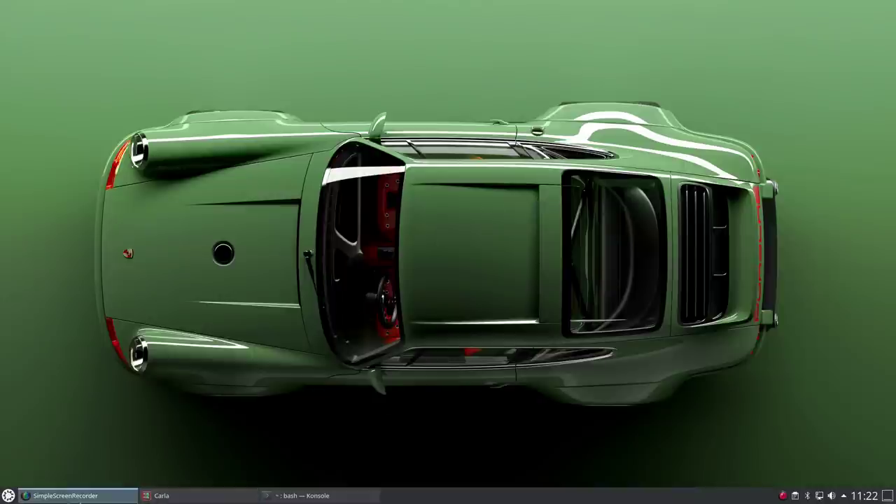
Step: Bring up SimpleScreenRecorder to check the running recording, and minimize its window again
click(66, 496)
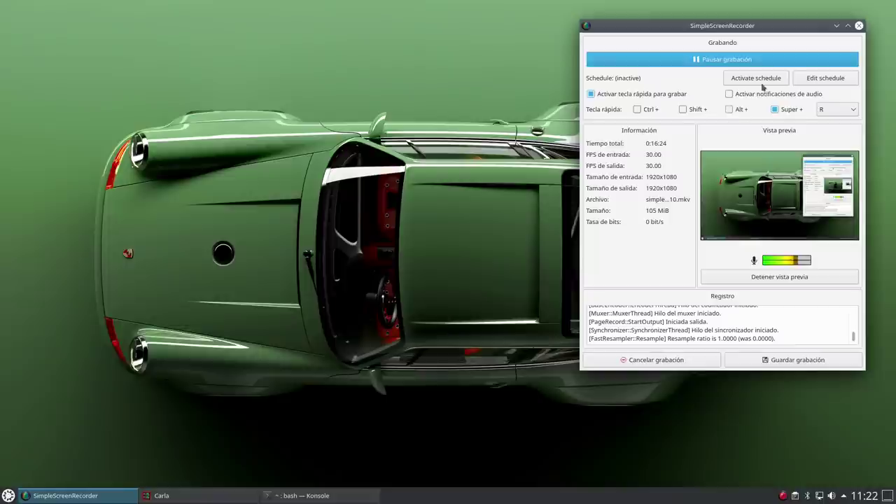
click(836, 26)
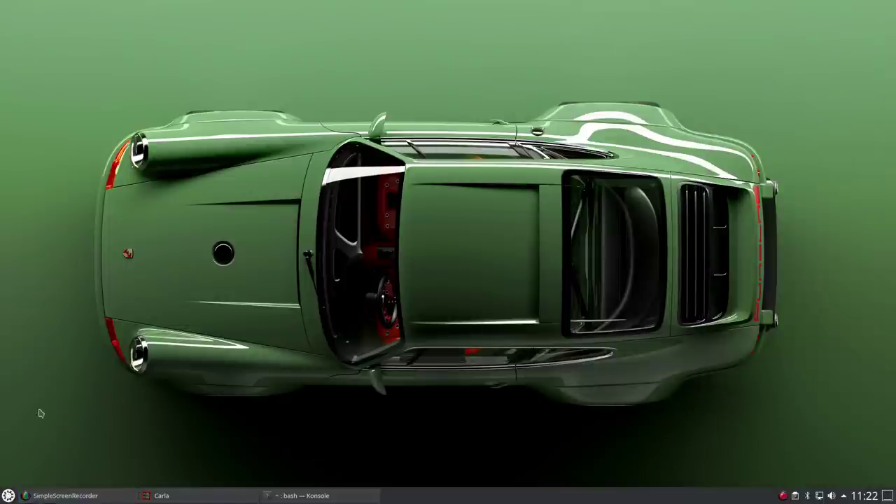
Step: Open Preferencias del sistema, move its window away from the screen corner and make it slightly smaller
click(9, 496)
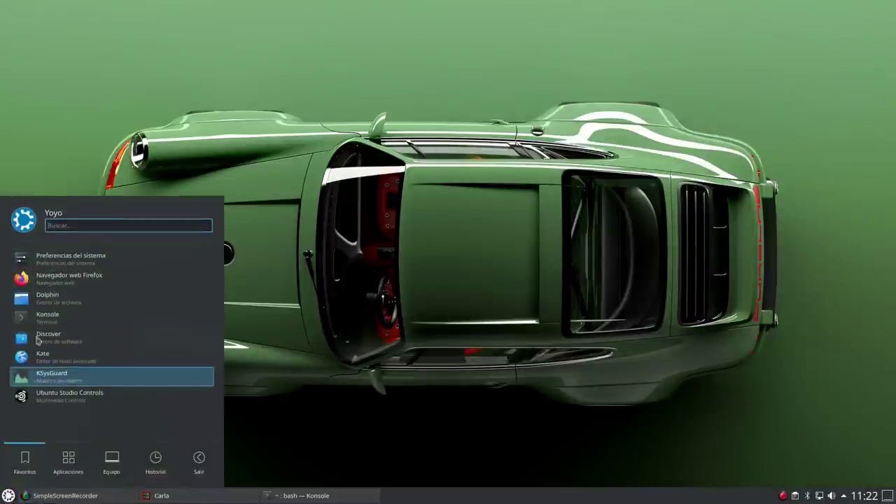
click(80, 264)
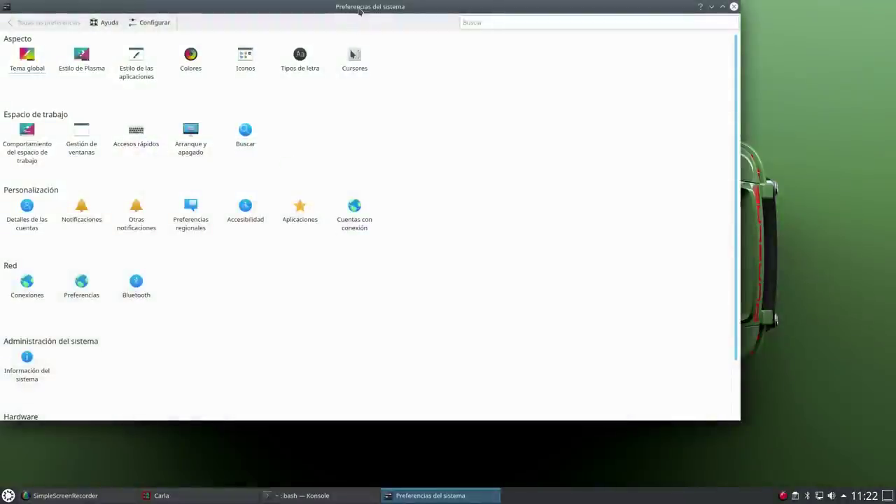
drag(358, 10, 406, 17)
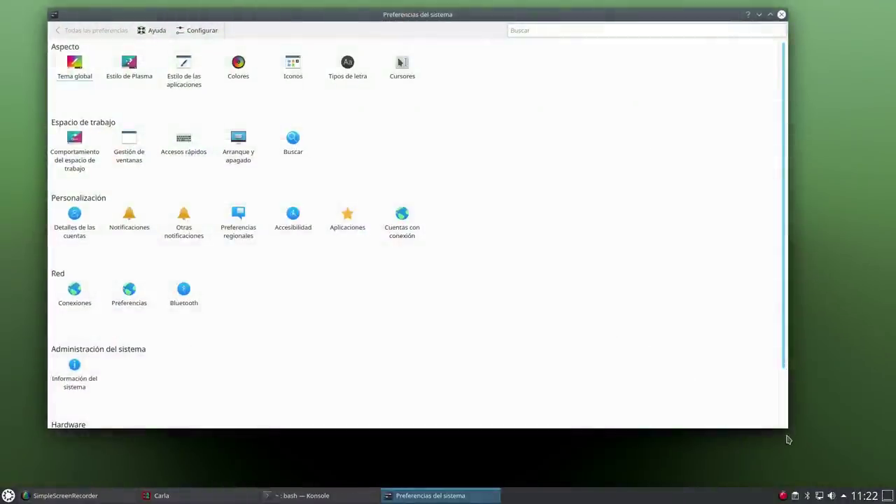
drag(787, 440, 751, 422)
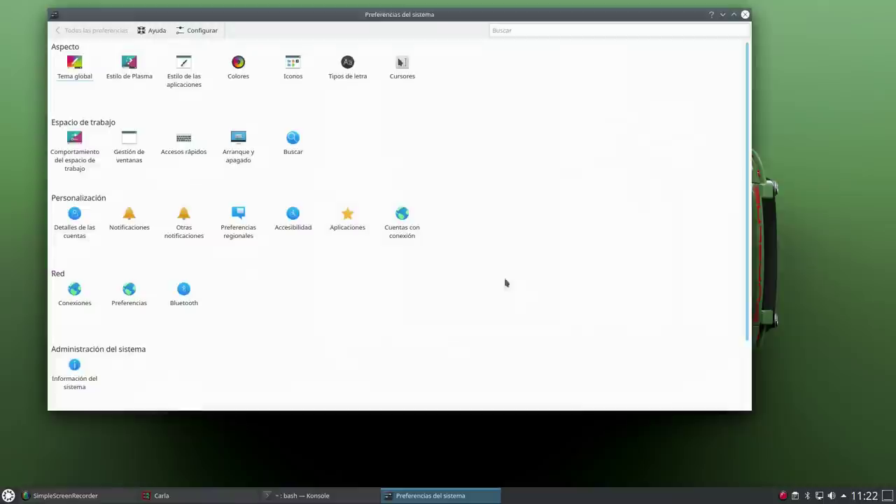
Step: Change the system preferences view style to Vista de barra lateral and open the Colores page
click(186, 33)
click(410, 194)
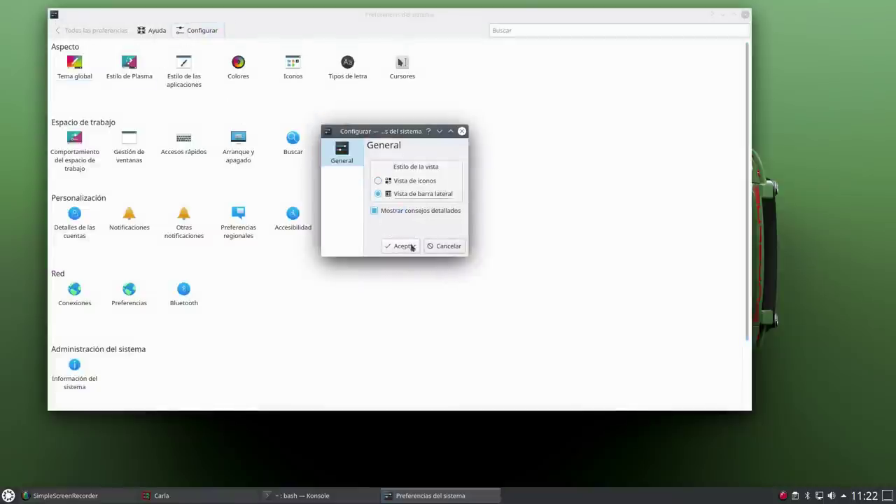
click(404, 246)
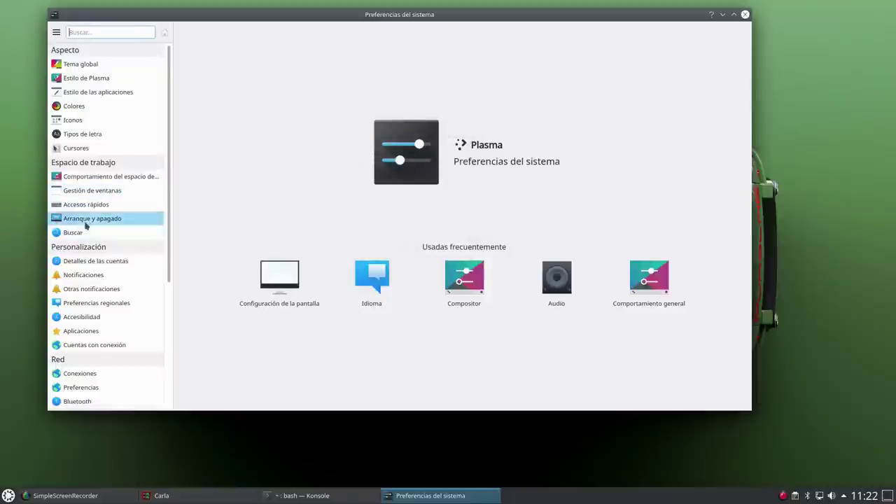
click(84, 106)
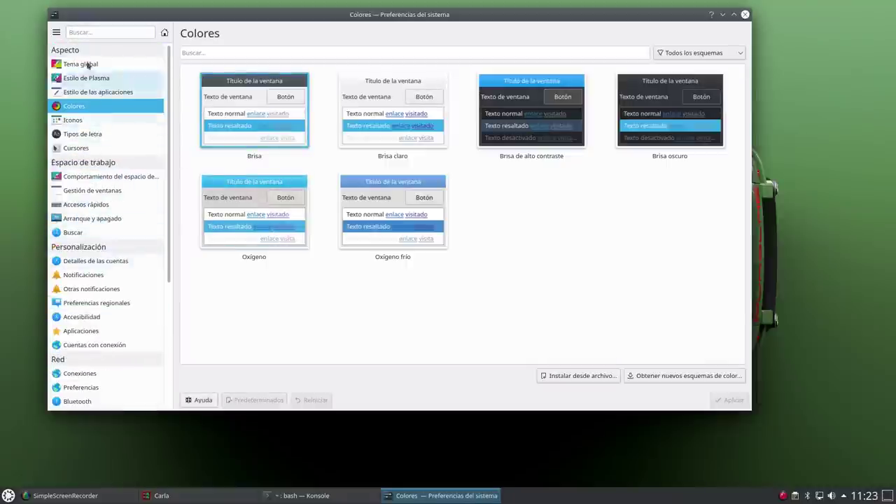
Step: Set the system preferences view style back to Vista de iconos
click(56, 32)
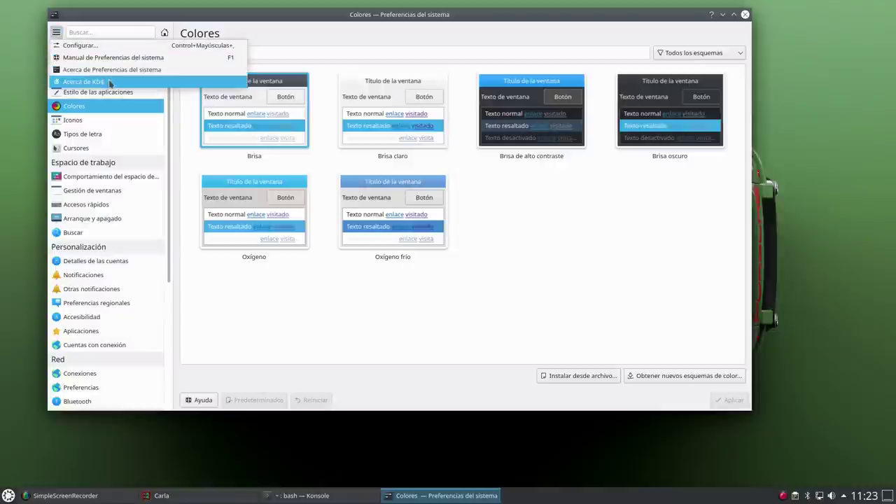
click(74, 46)
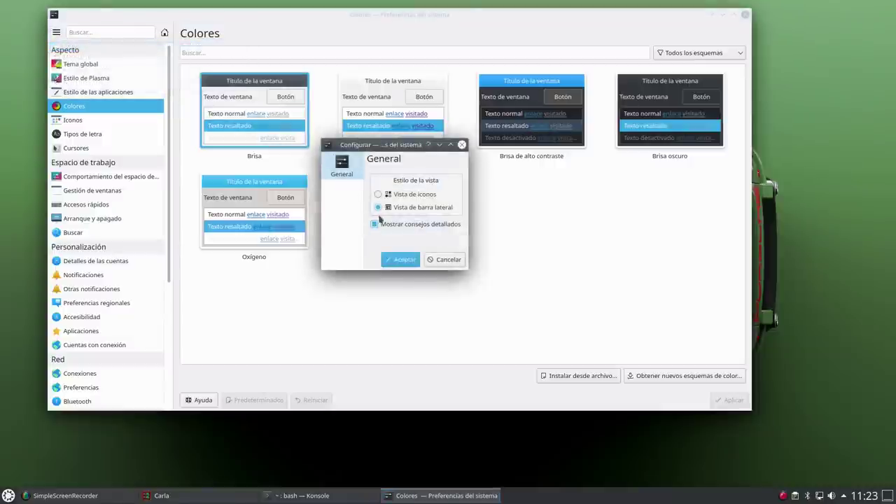
click(402, 195)
click(400, 260)
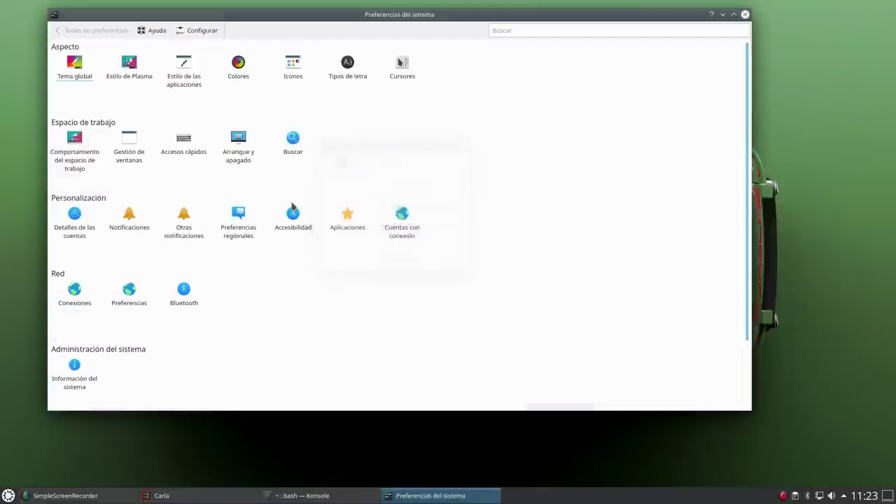
scroll(332, 311, down, 2)
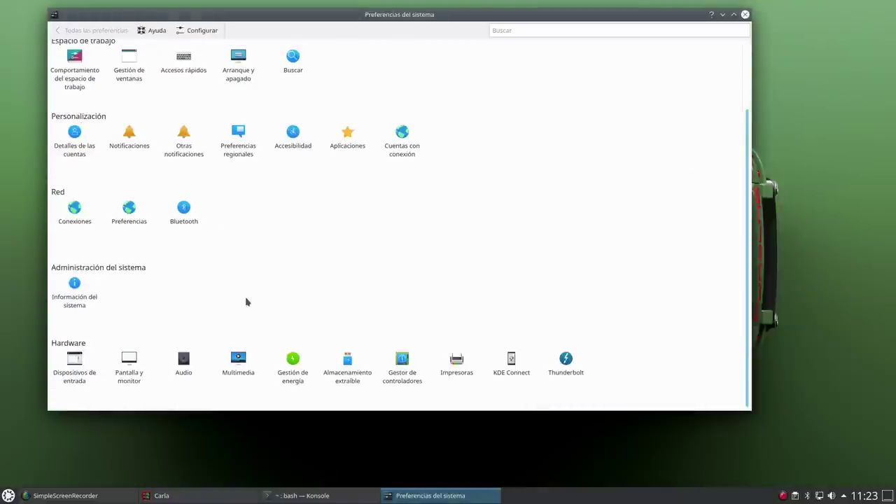
scroll(331, 325, up, 2)
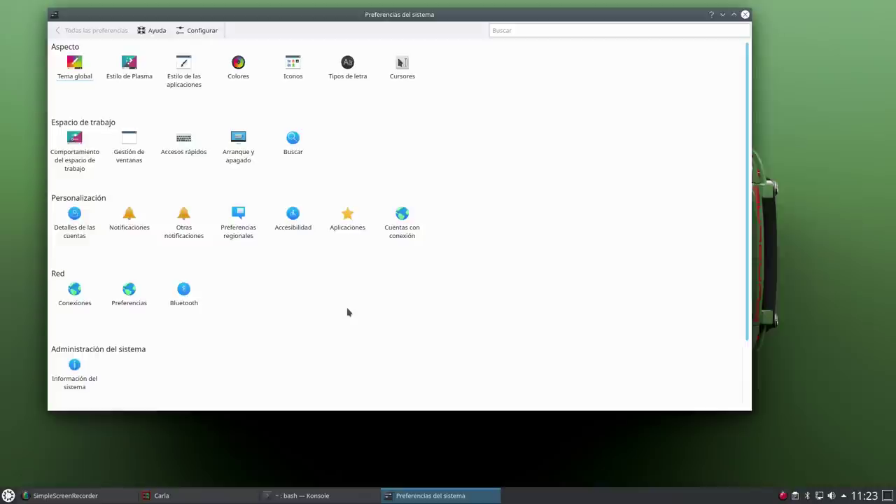
click(7, 497)
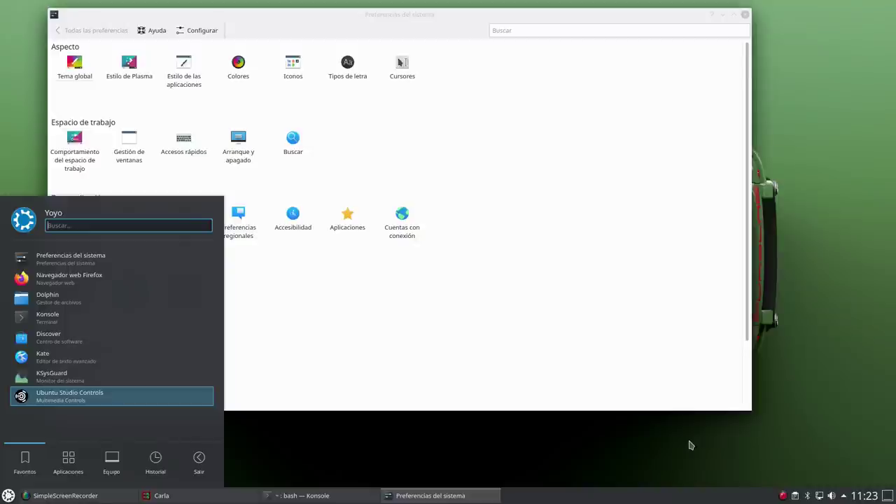
click(614, 402)
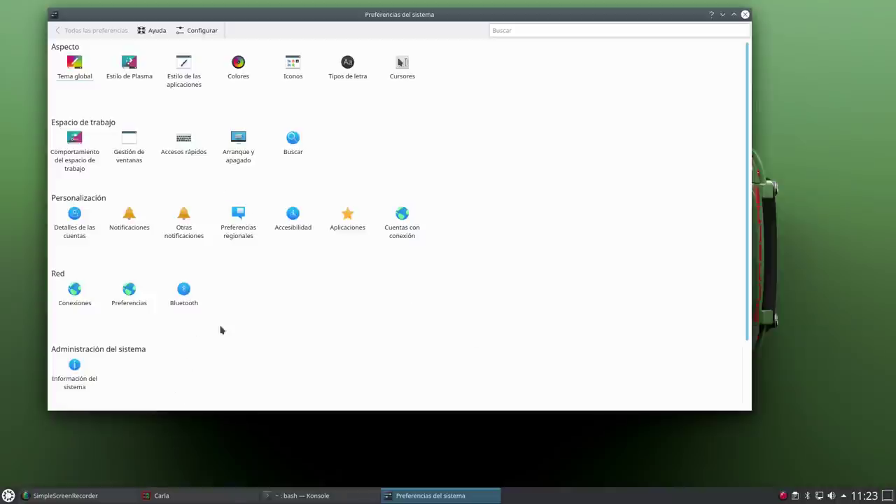
Step: Open the online catalogue of new global themes from Tema global, and move and enlarge its window
click(80, 68)
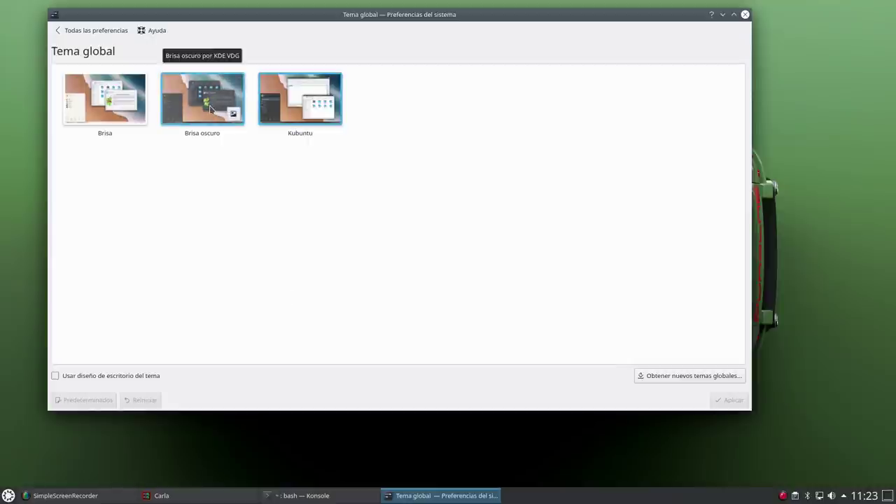
click(73, 31)
click(79, 68)
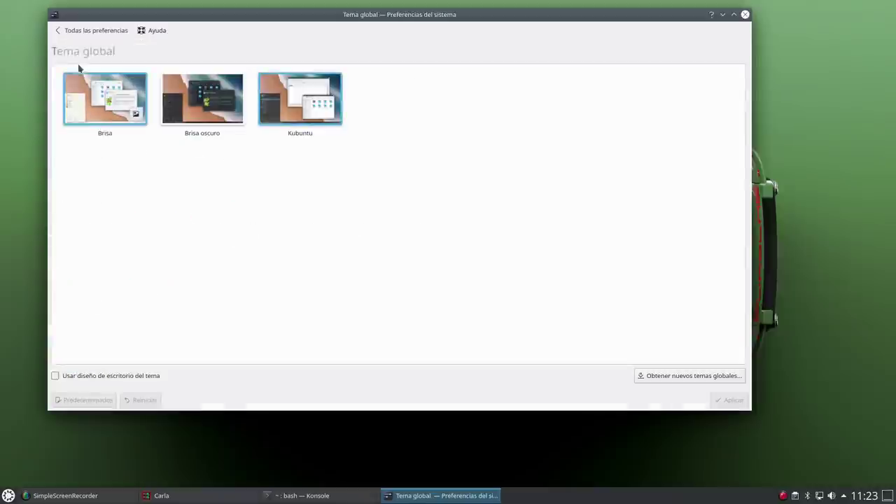
click(672, 380)
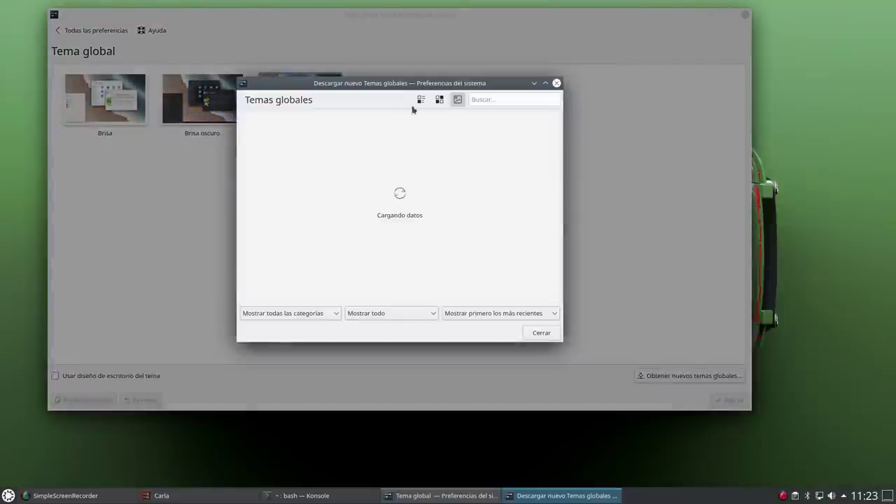
drag(369, 93, 266, 33)
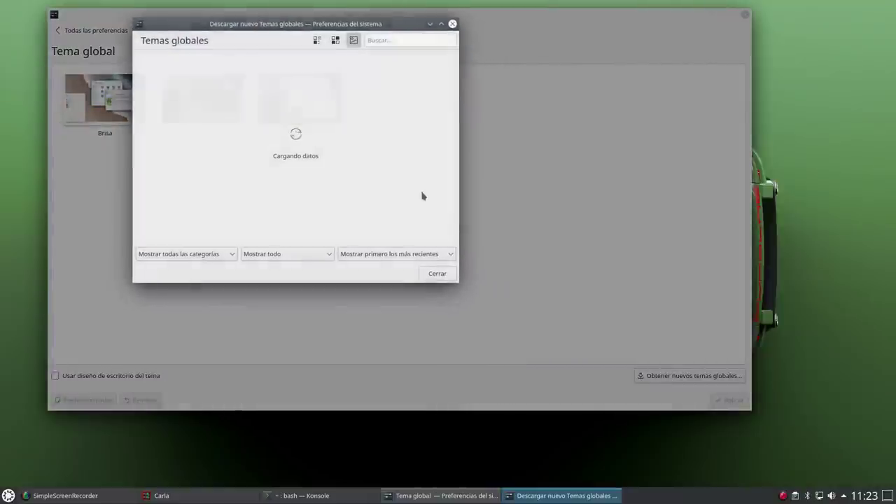
drag(459, 283, 802, 448)
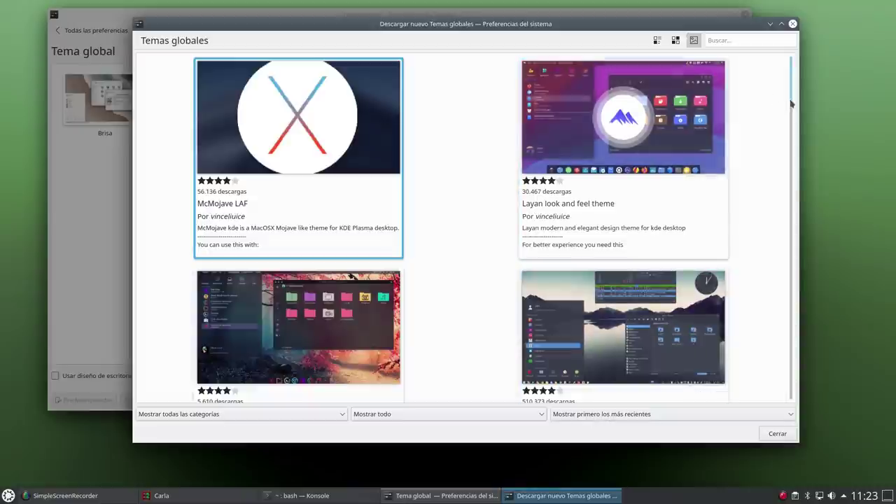
Step: Browse the downloadable global themes and view the details page of Arc KDE, returning to the list when done
scroll(791, 124, down, 4)
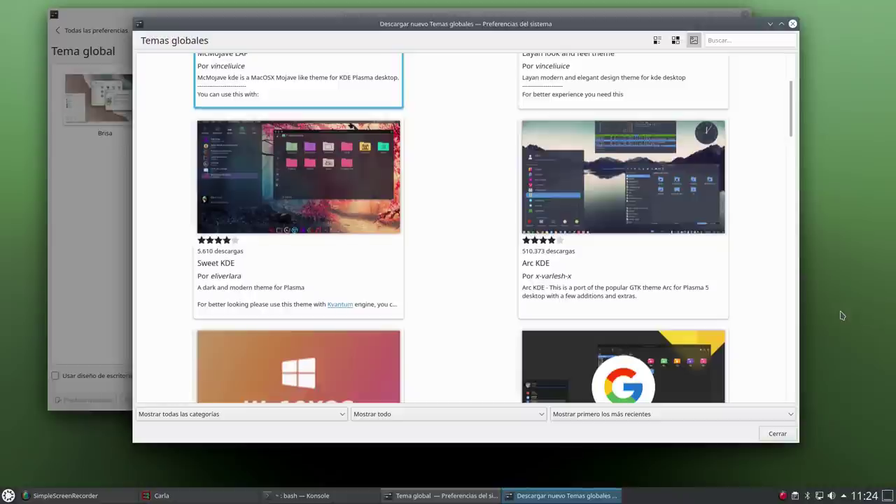
scroll(631, 319, up, 3)
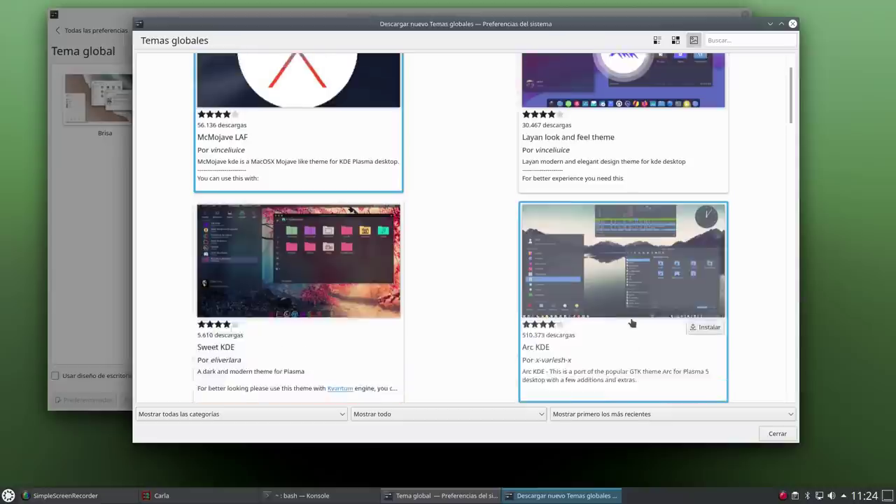
scroll(632, 319, down, 2)
scroll(632, 319, down, 3)
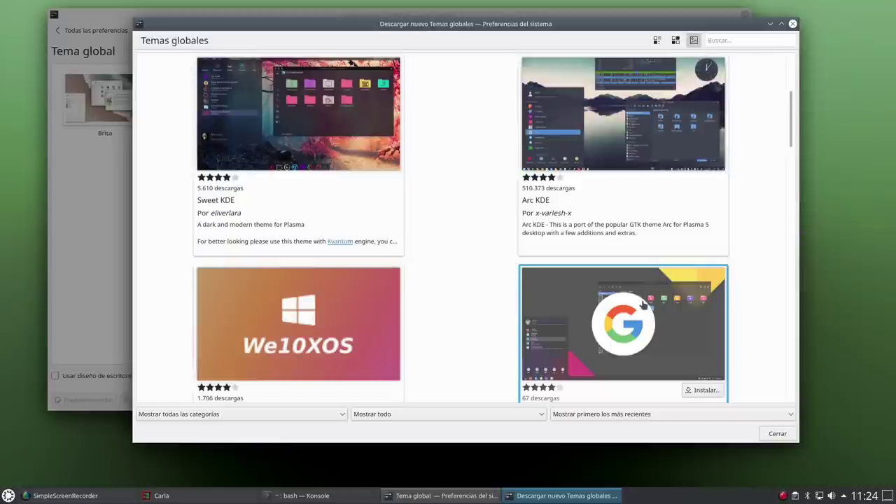
scroll(616, 318, down, 3)
scroll(616, 315, down, 3)
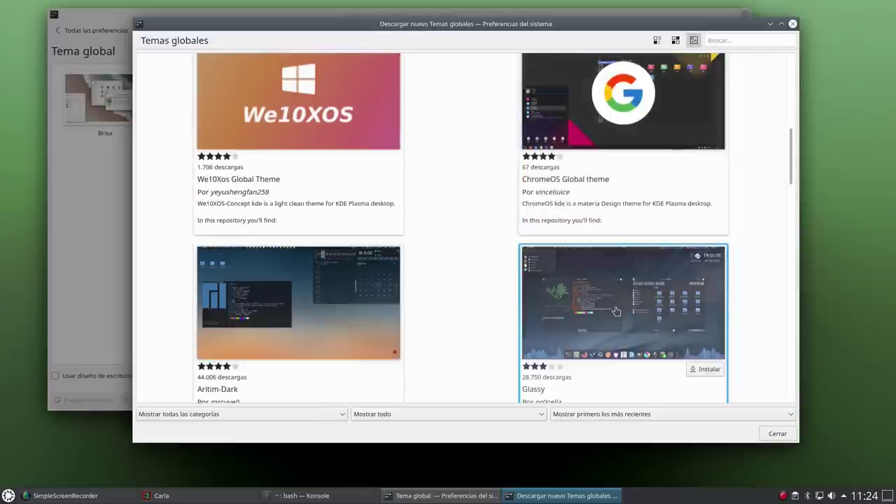
scroll(617, 311, up, 5)
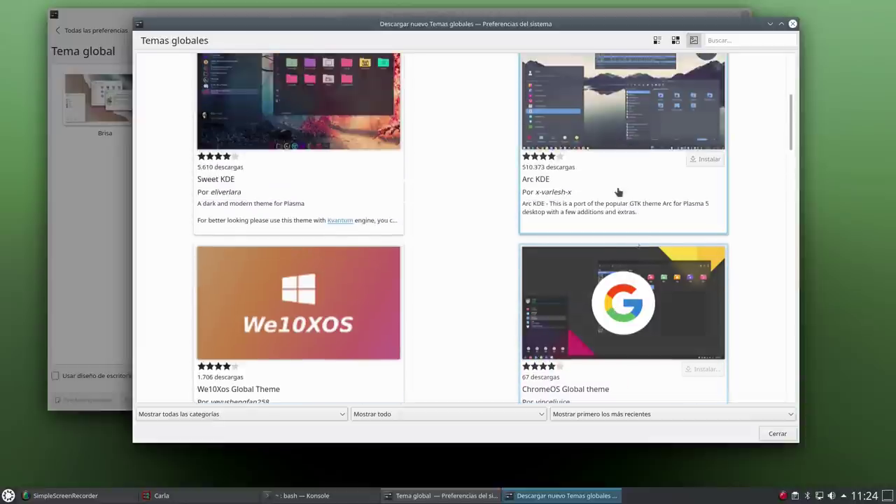
click(620, 125)
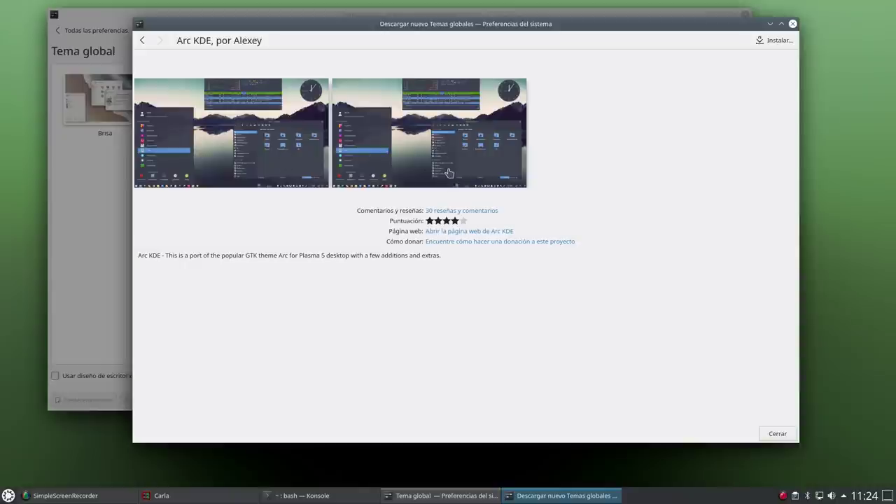
click(143, 40)
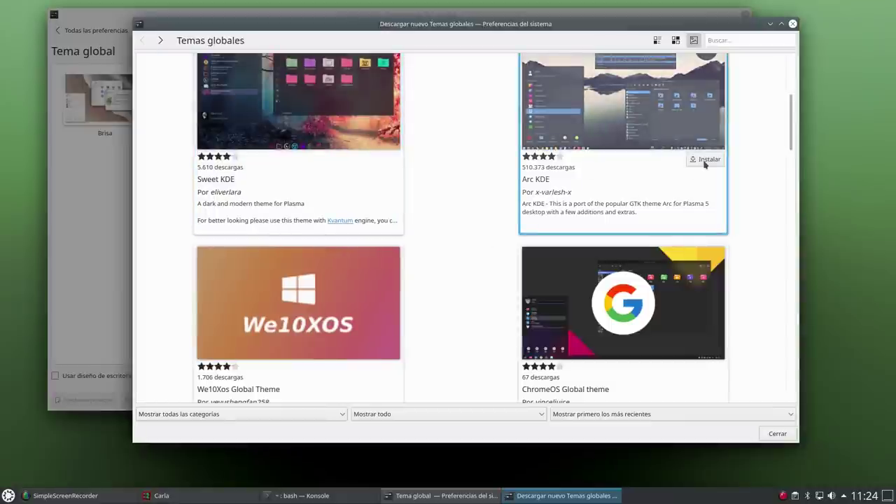
Step: Install the Arc KDE global theme and close the theme catalogue
click(705, 160)
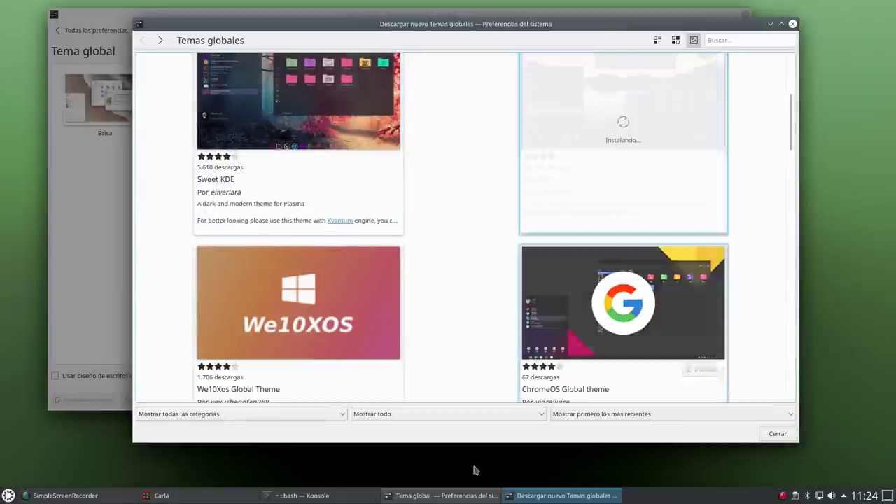
scroll(791, 140, up, 3)
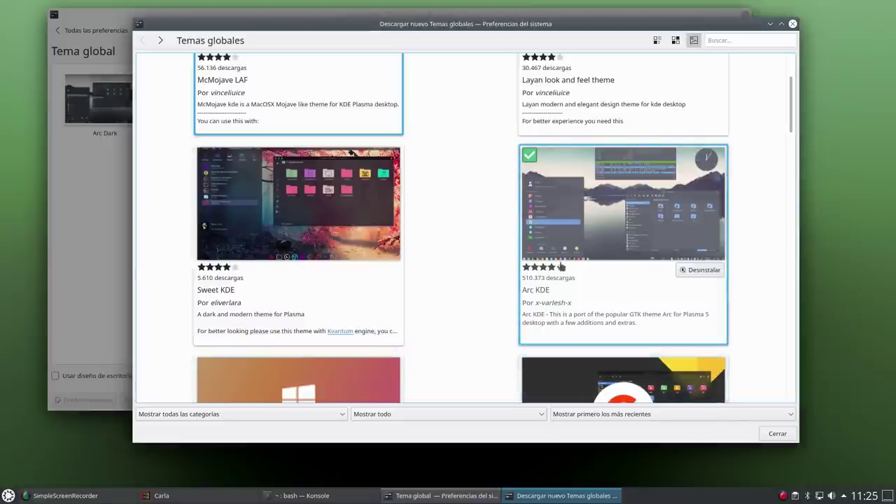
click(779, 433)
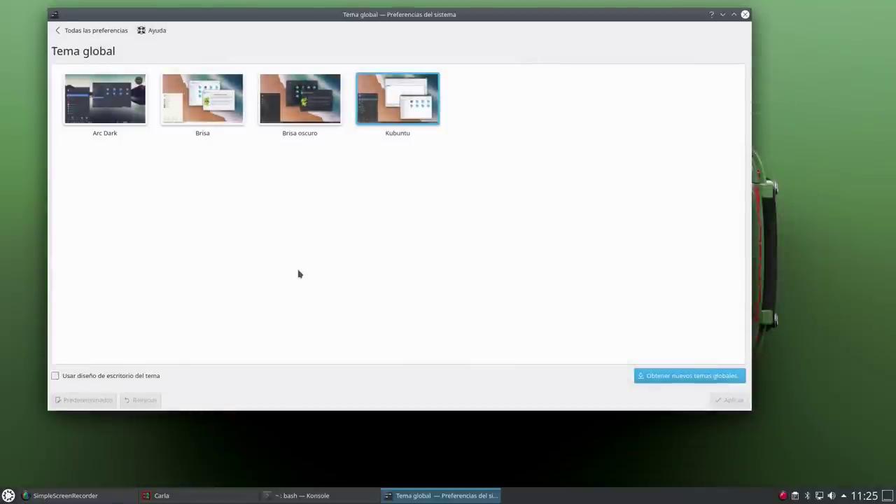
Step: Move the preferences window toward the screen centre, apply the Arc Dark global theme, and return to all preferences
drag(400, 14, 476, 36)
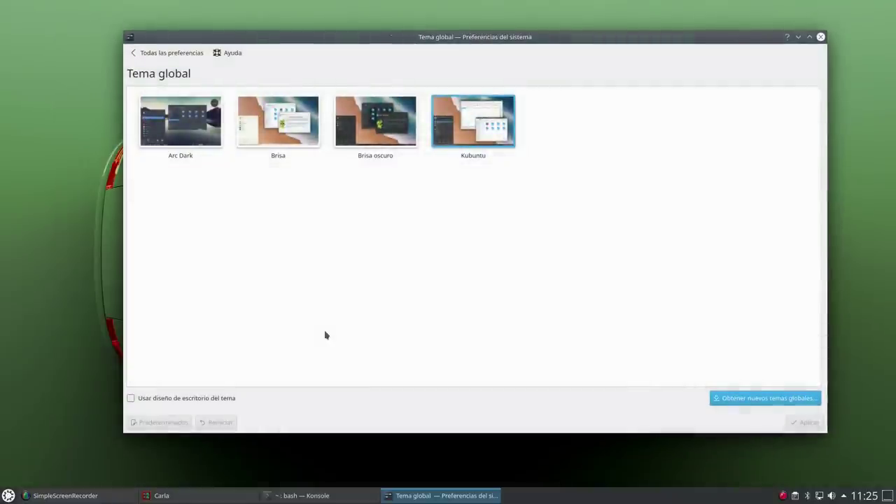
click(175, 143)
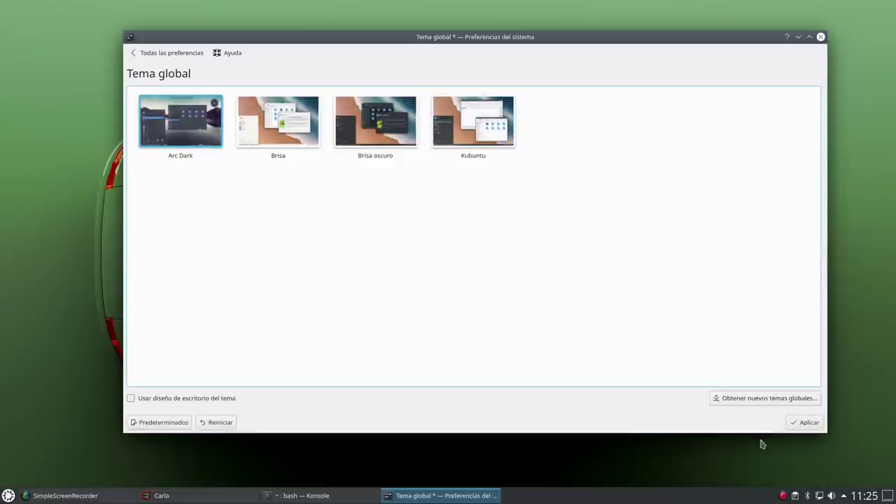
click(794, 422)
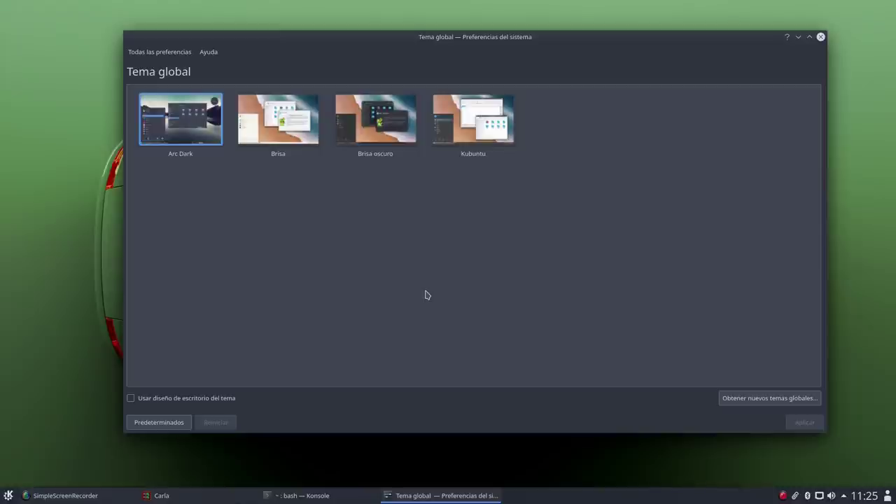
click(137, 52)
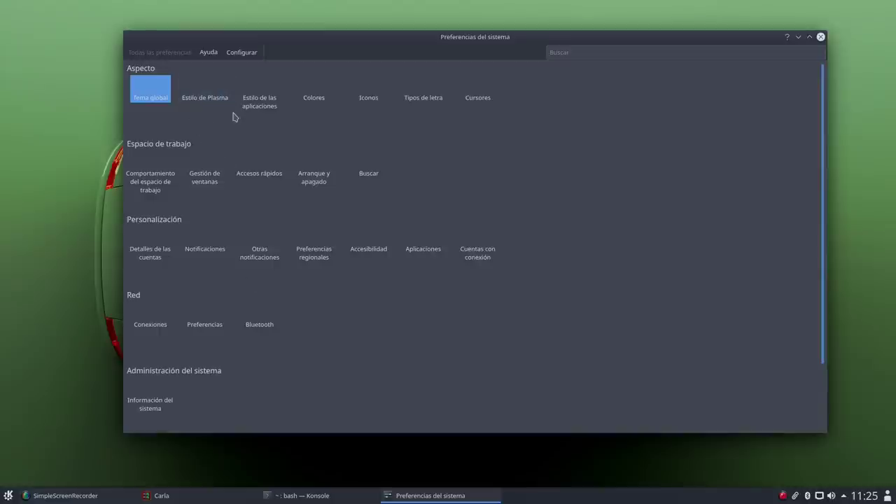
Step: Close the system preferences and reopen them from the application launcher's favourites
click(821, 36)
click(8, 496)
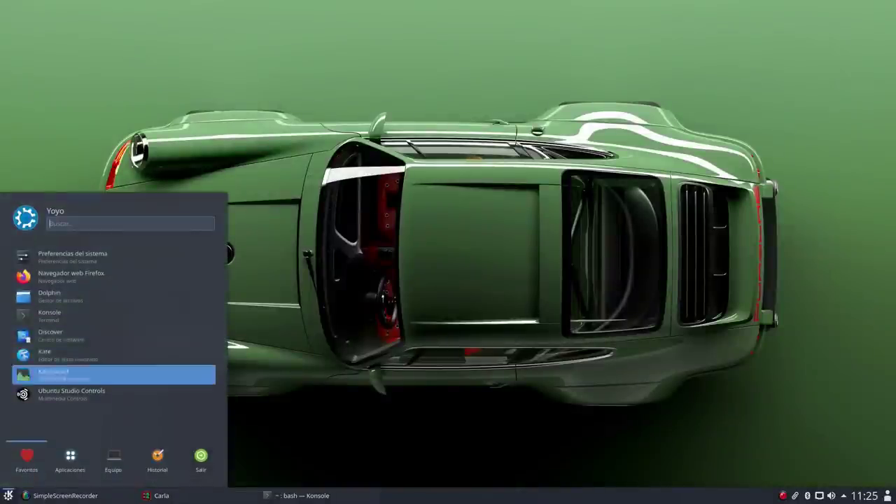
click(84, 255)
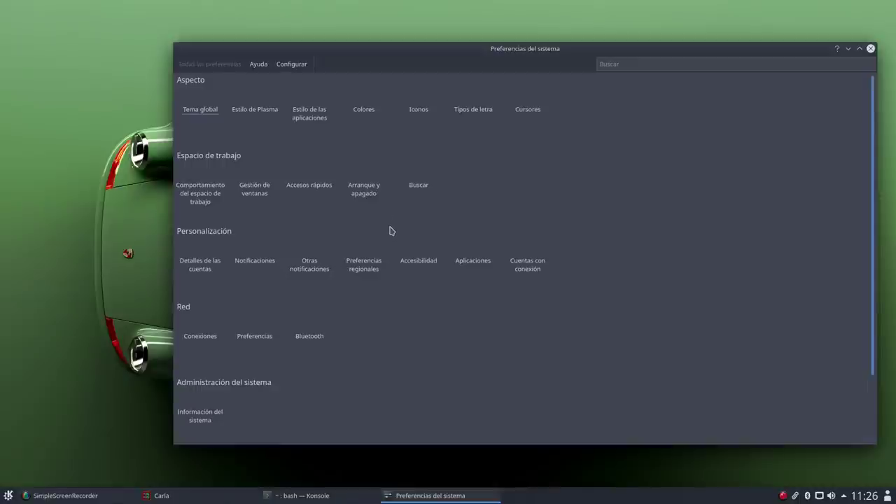
Step: Apply the Brisa icon theme, switch it to Brisa oscura, and return to all preferences
click(417, 109)
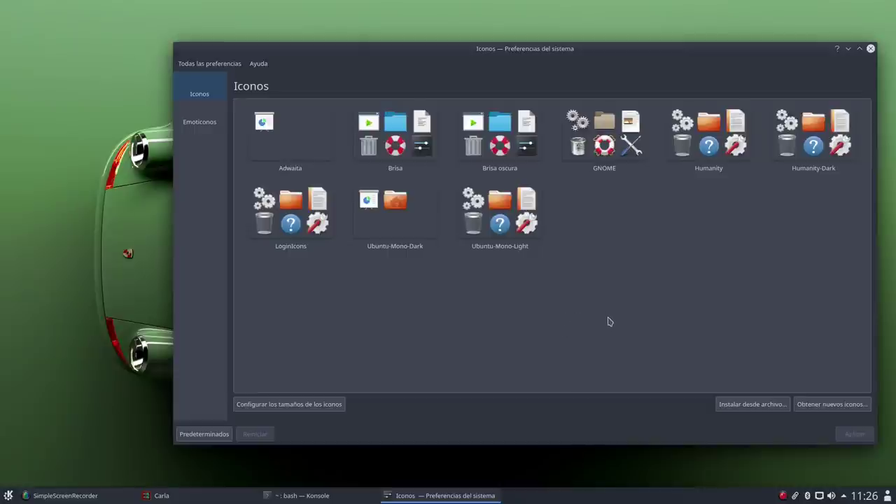
click(405, 147)
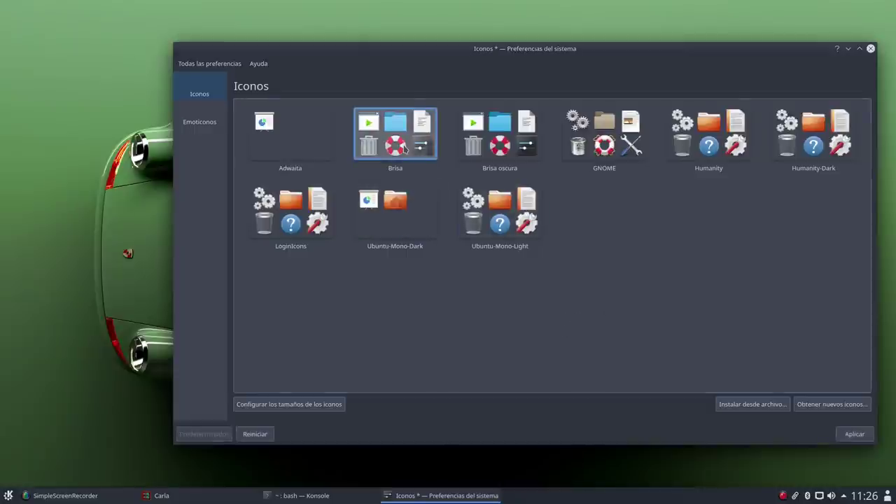
click(852, 434)
click(496, 142)
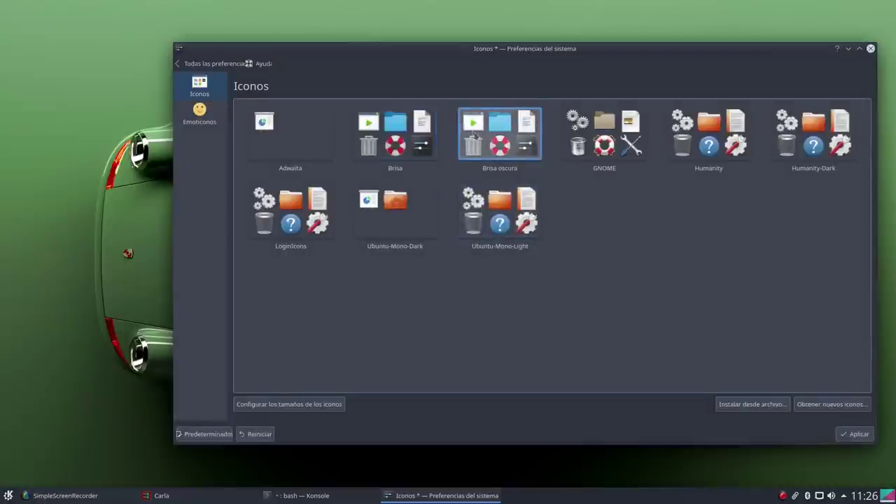
click(854, 434)
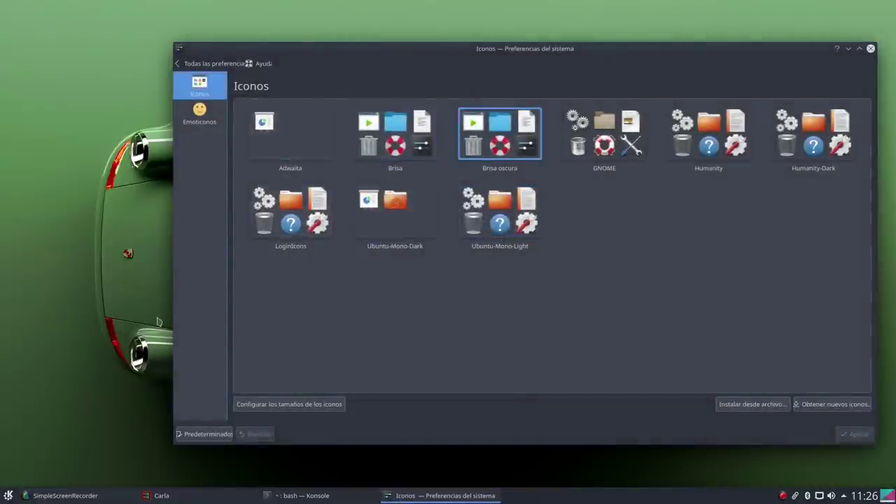
click(205, 63)
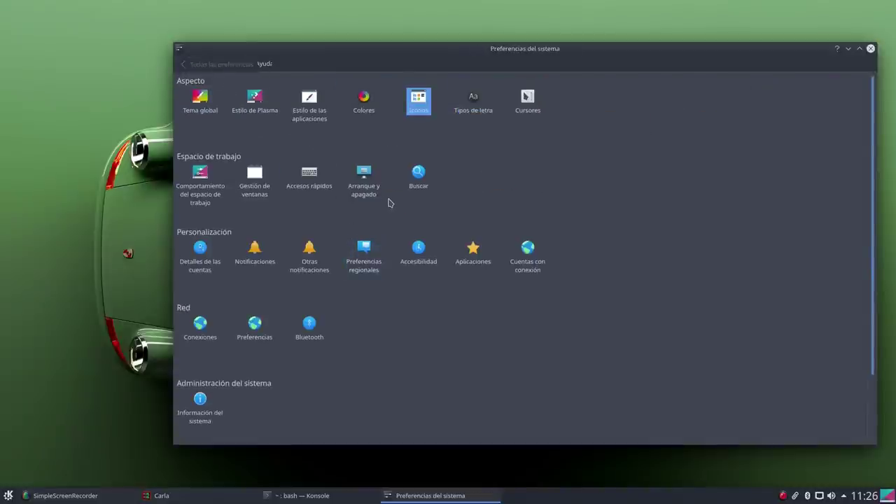
Step: Move the preferences window toward the screen's upper-left area and review the available Plasma styles, returning to all preferences
drag(509, 55, 405, 40)
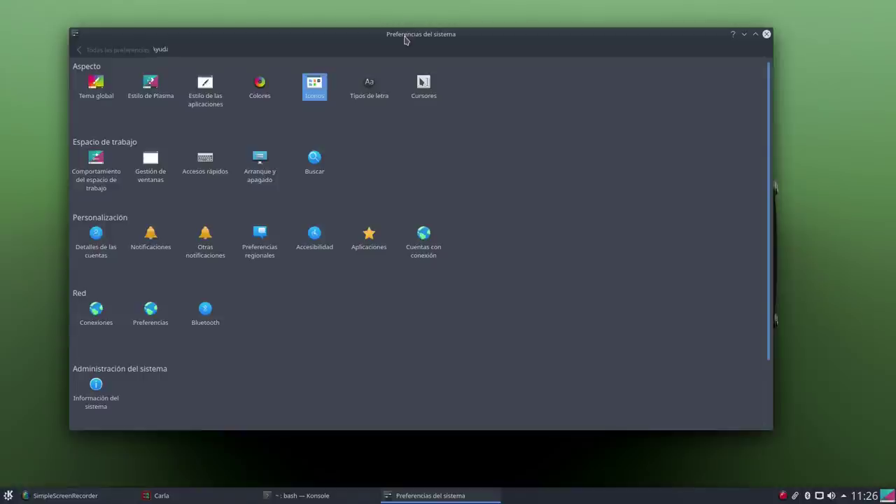
click(157, 90)
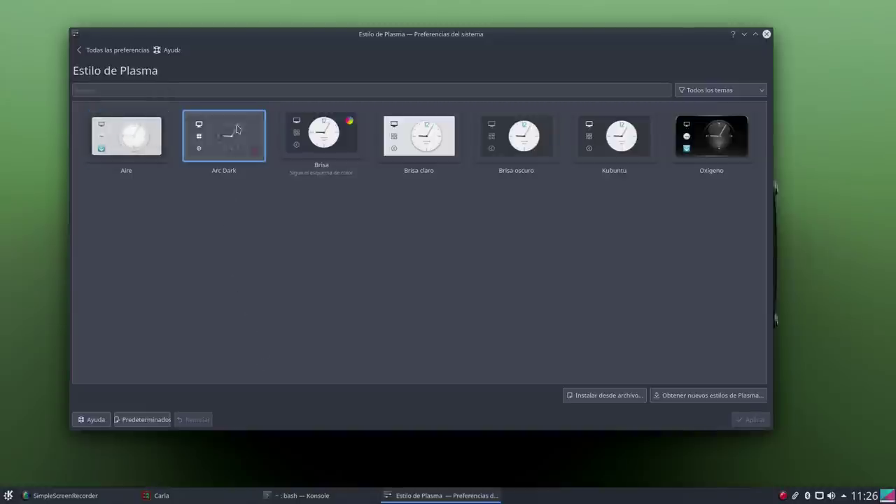
mouse_move(197, 495)
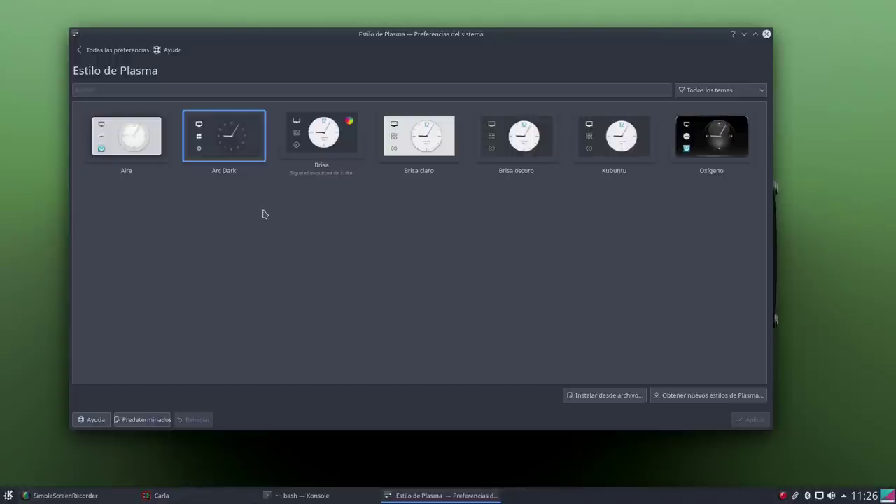
click(112, 50)
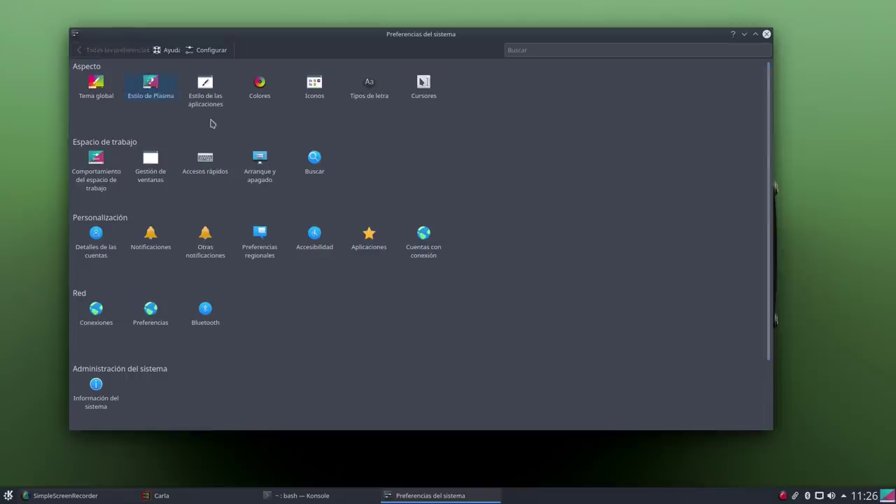
Step: Apply the Brisa application style and return to all preferences
click(205, 88)
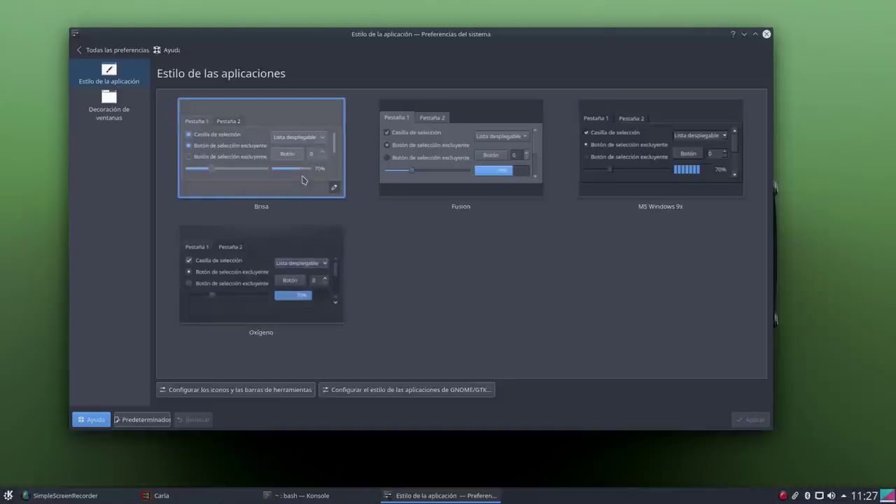
click(262, 157)
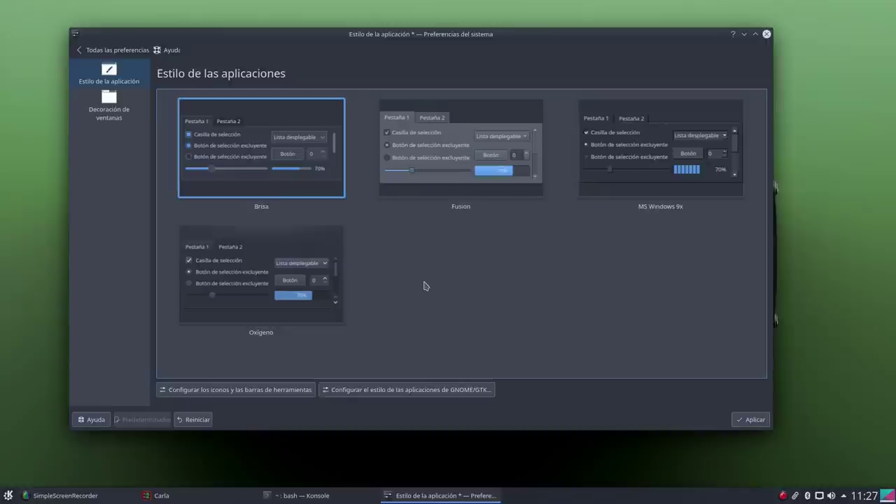
click(744, 422)
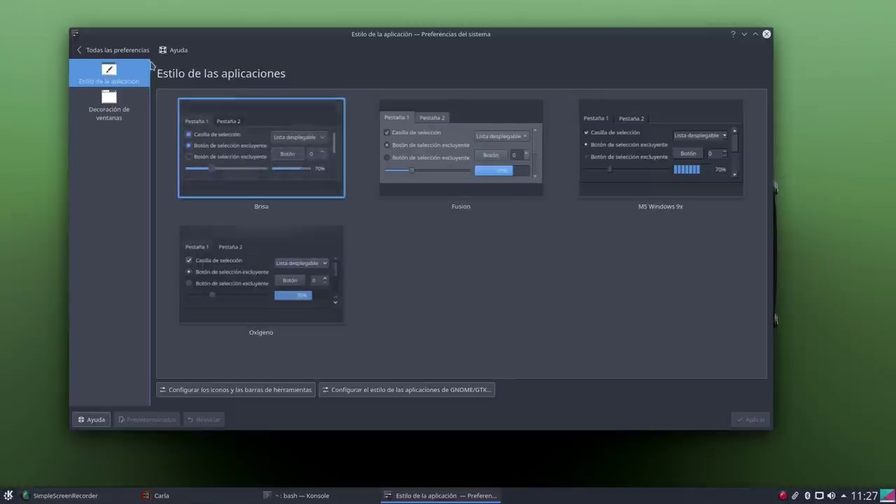
click(112, 49)
Step: Check which global theme and which Plasma style are selected, returning to all preferences after each
click(153, 88)
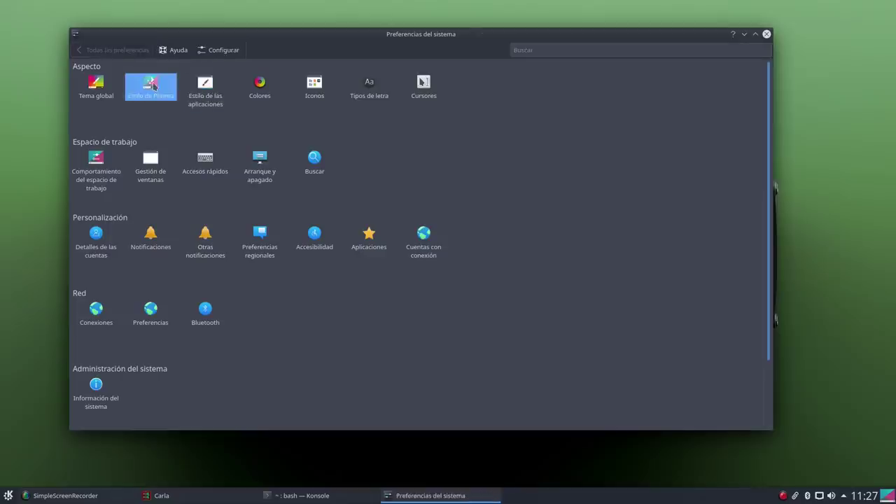
click(112, 49)
click(98, 84)
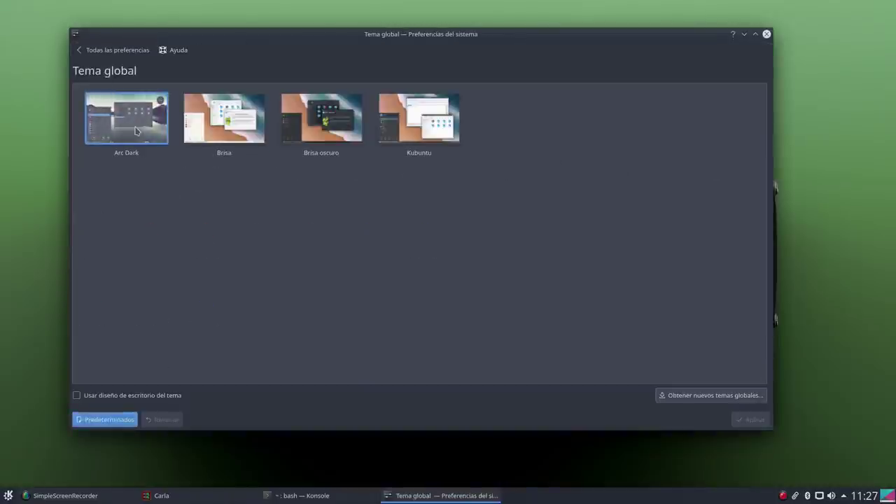
click(117, 51)
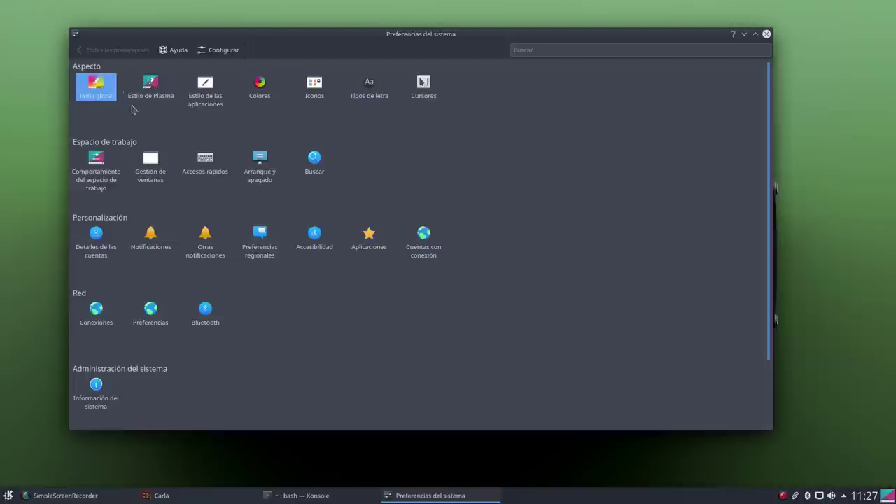
click(151, 87)
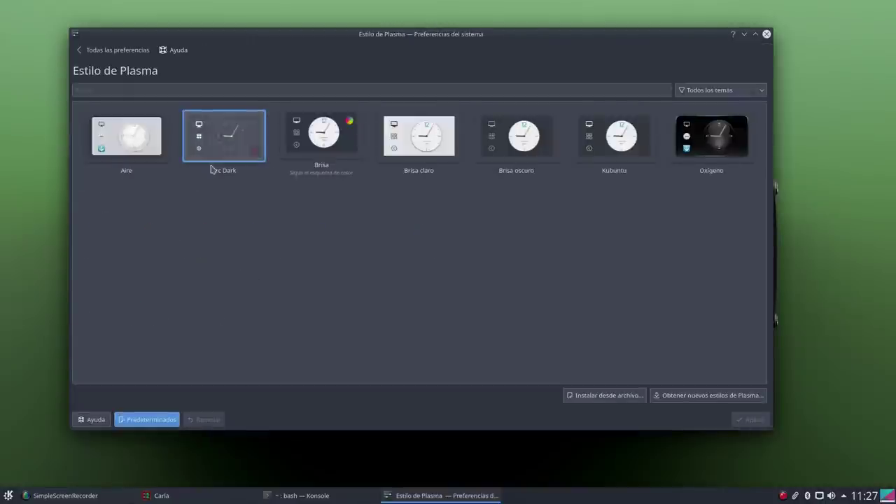
click(99, 52)
Step: Apply the Brisa window decoration within the application style preferences
click(202, 85)
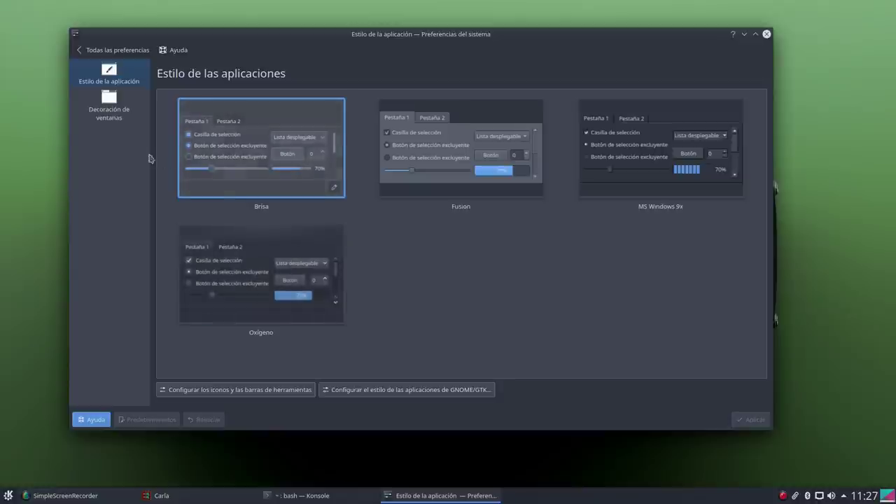
click(110, 114)
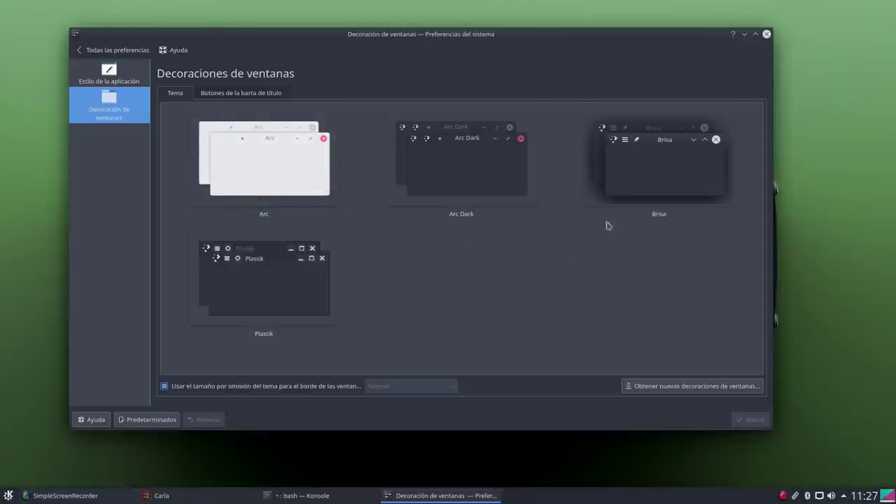
click(658, 172)
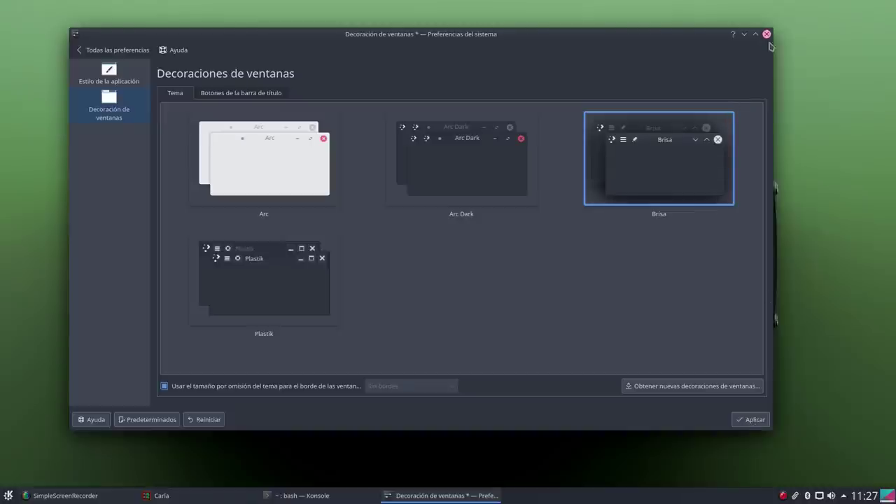
click(752, 420)
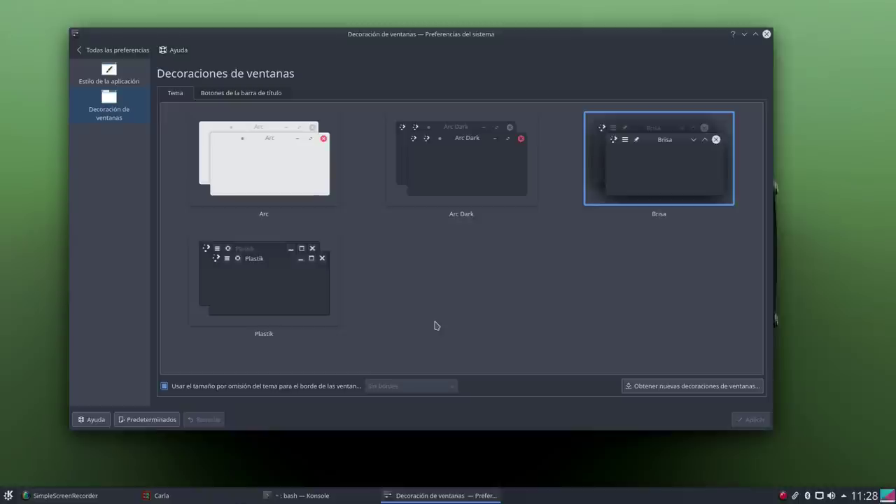
Step: Open the online catalogue of new window decorations, move and enlarge its window to view the offers, and close it
click(661, 386)
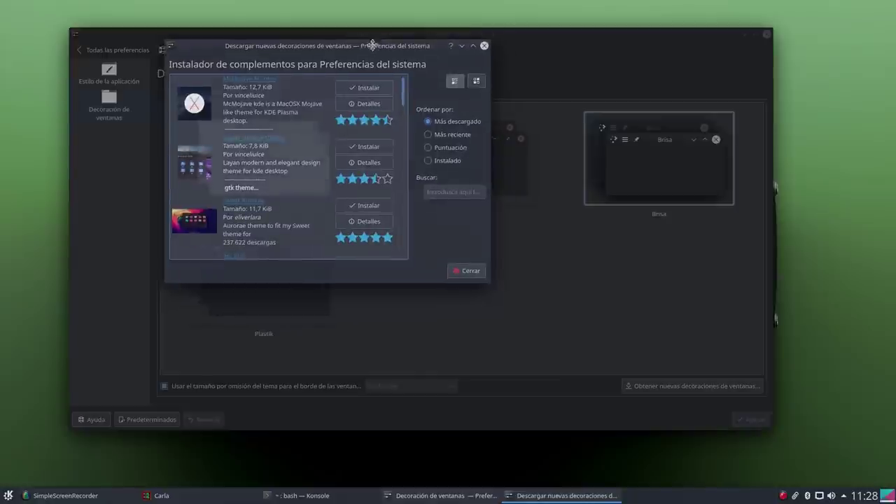
drag(471, 117, 377, 51)
drag(487, 286, 762, 468)
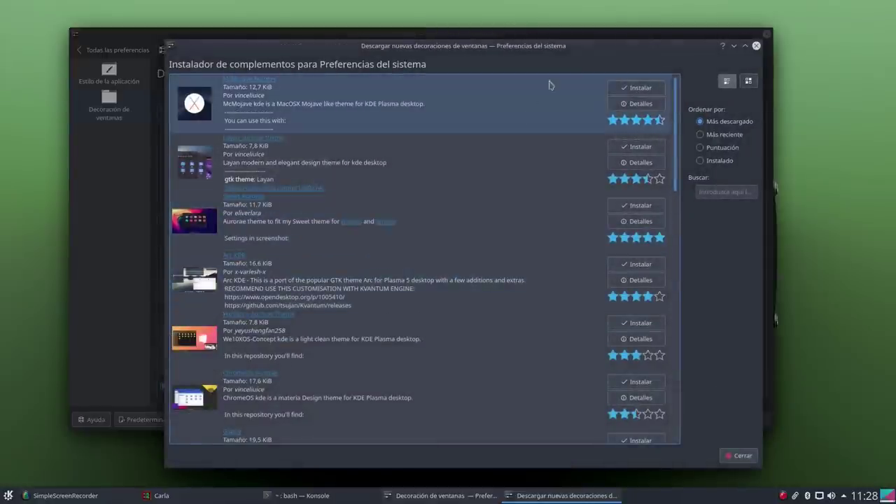
click(756, 46)
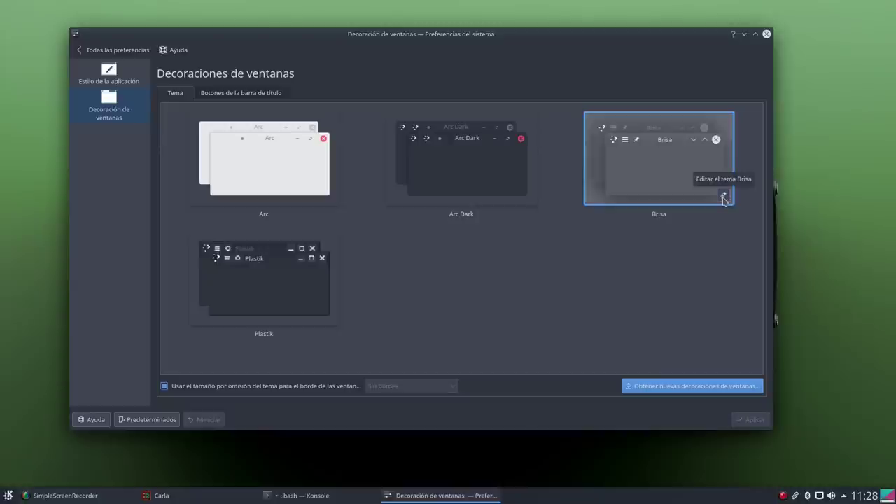
Step: Examine the general options of the Brisa window decoration, cancelling its settings dialog each time
click(724, 196)
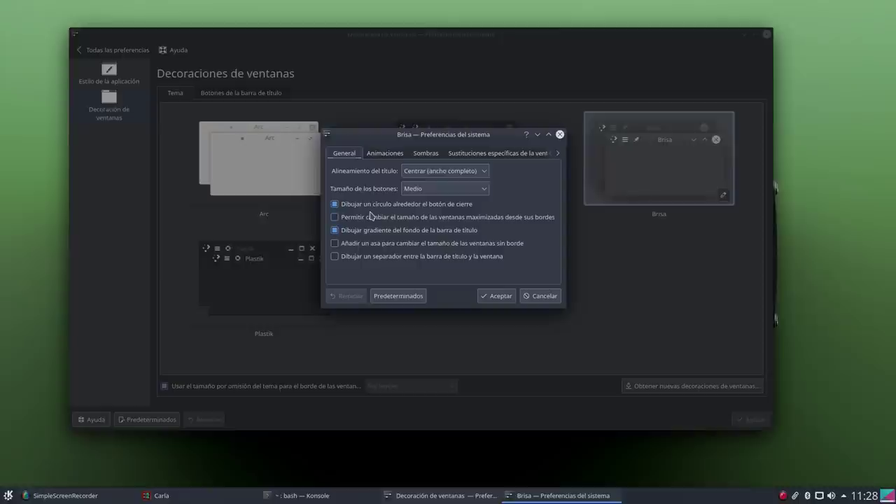
click(545, 296)
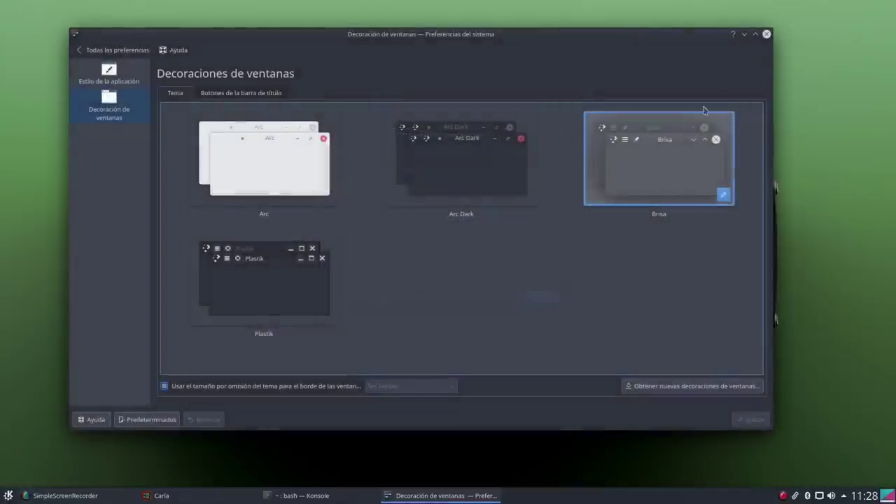
click(724, 196)
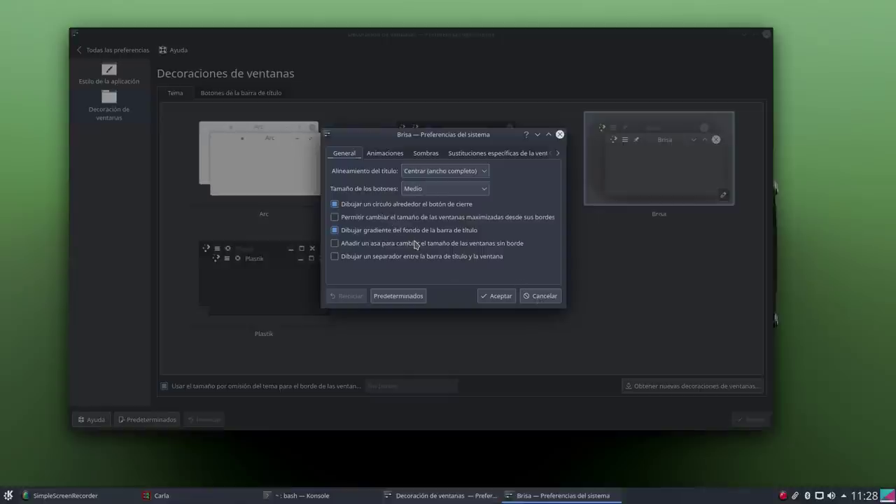
click(541, 296)
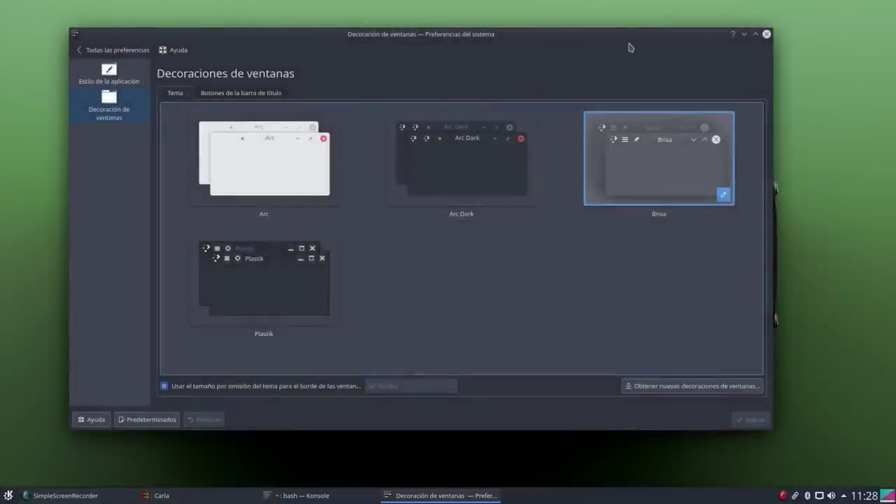
Step: Move the window decoration preferences window lower on the desktop and check the Brisa decoration's general options, closing them unchanged
drag(626, 36, 403, 112)
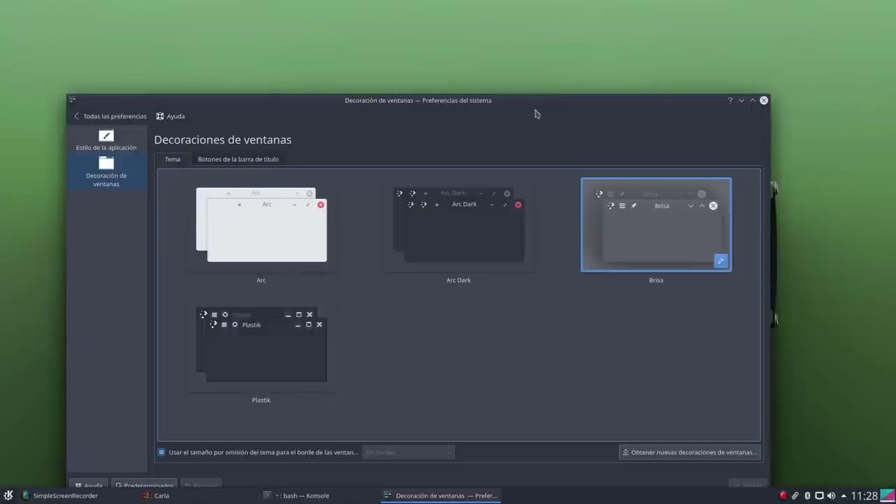
drag(624, 104, 614, 75)
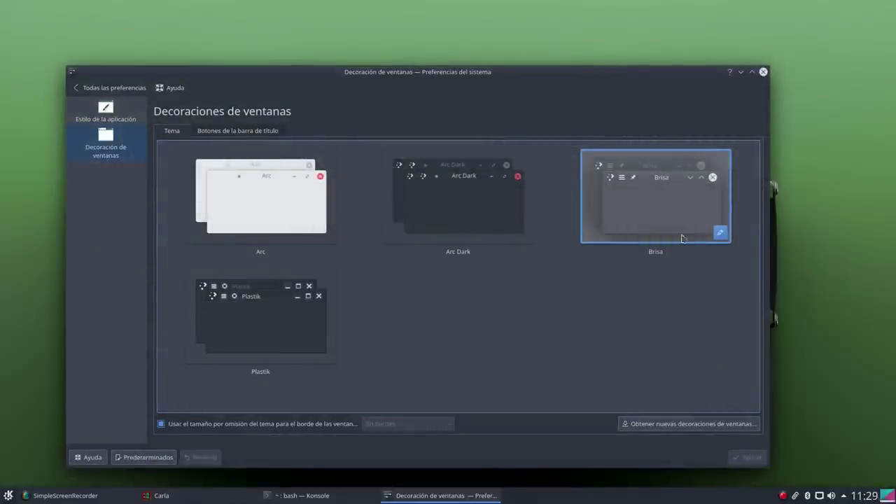
click(718, 234)
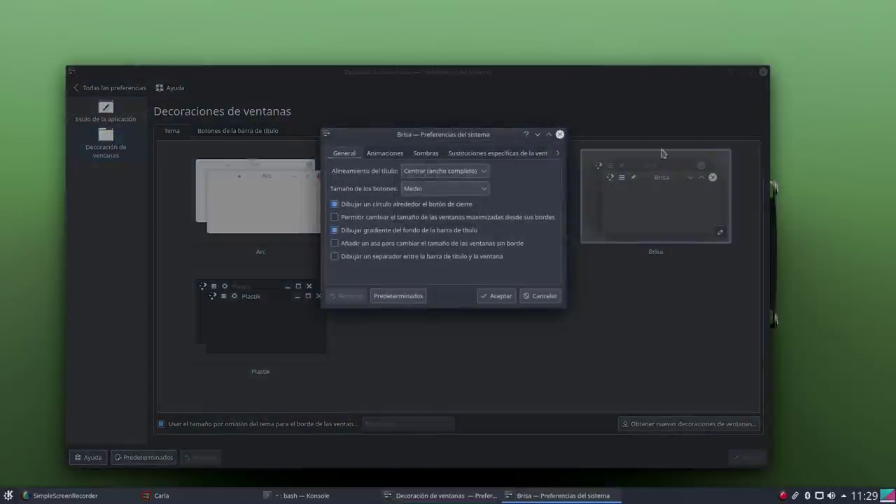
click(560, 135)
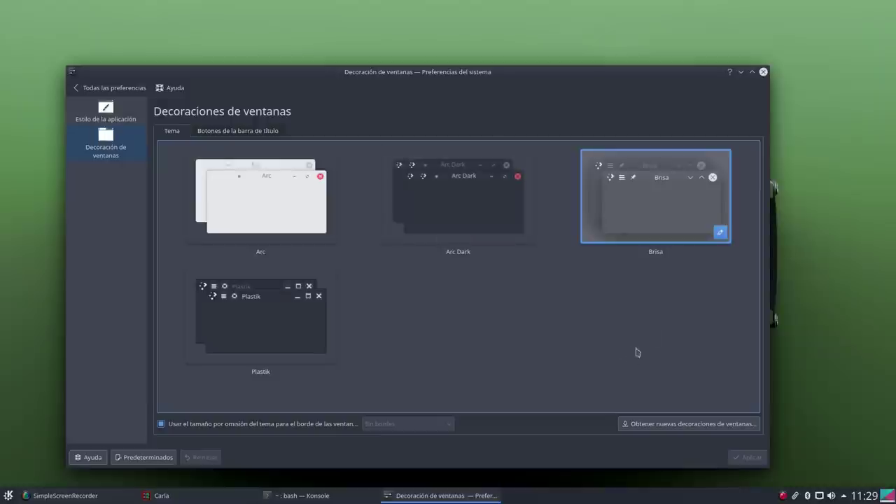
Step: Disable the circle around the close button and the title bar background gradient in the Brisa decoration's settings, and accept
click(721, 233)
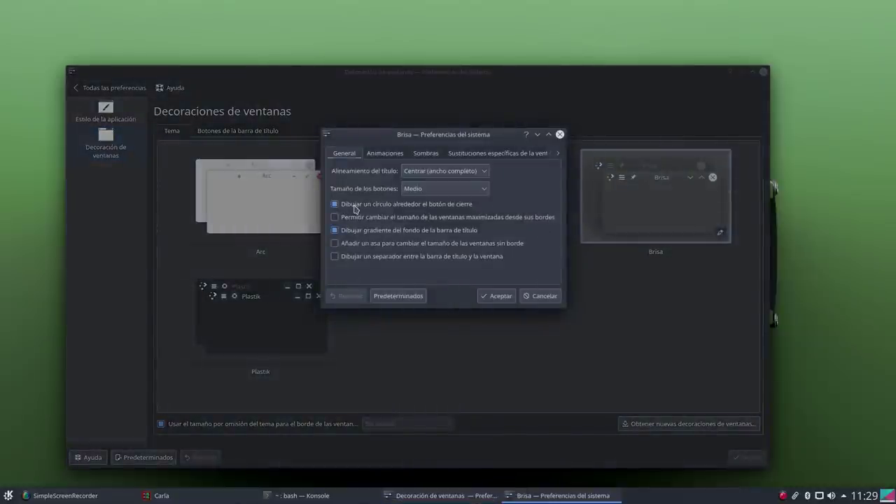
click(355, 208)
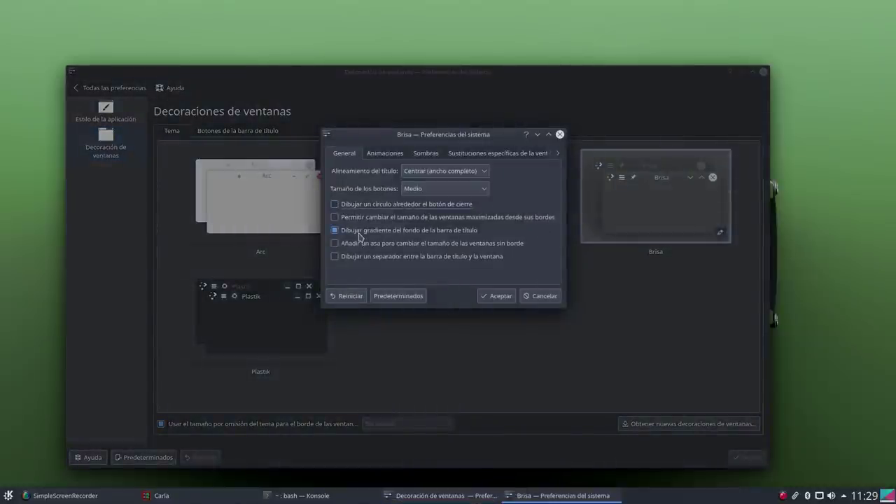
click(361, 233)
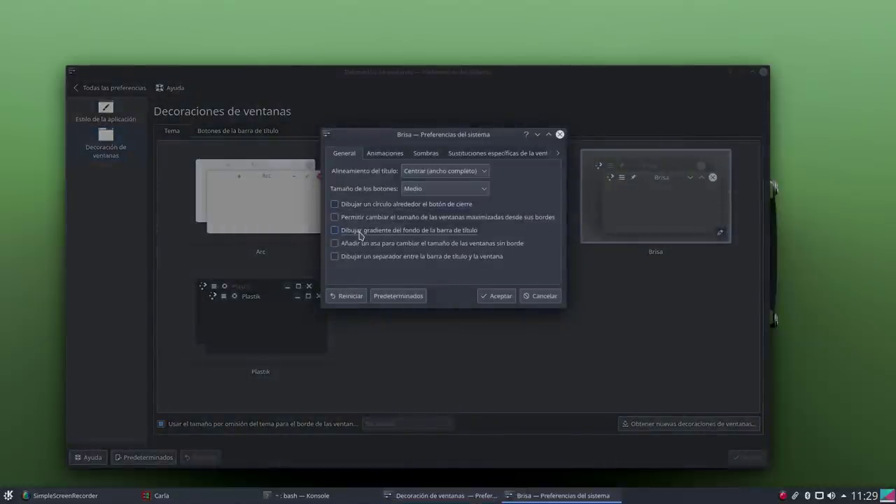
click(500, 297)
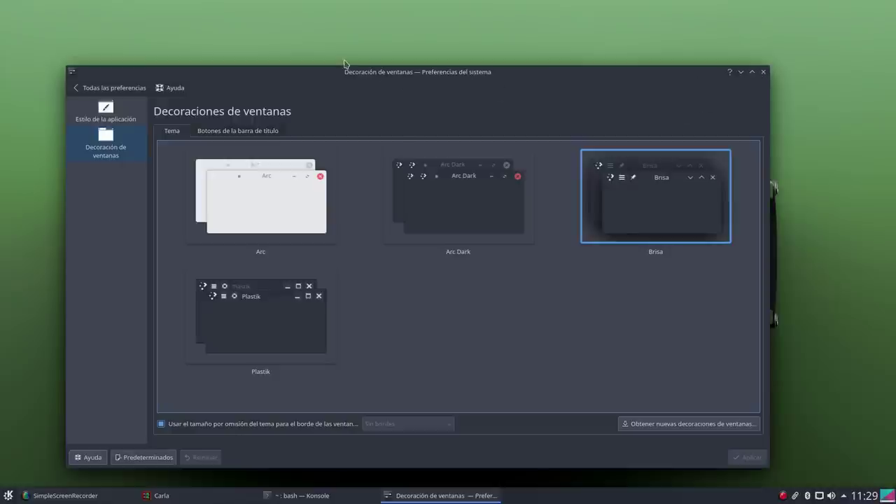
drag(367, 71, 369, 57)
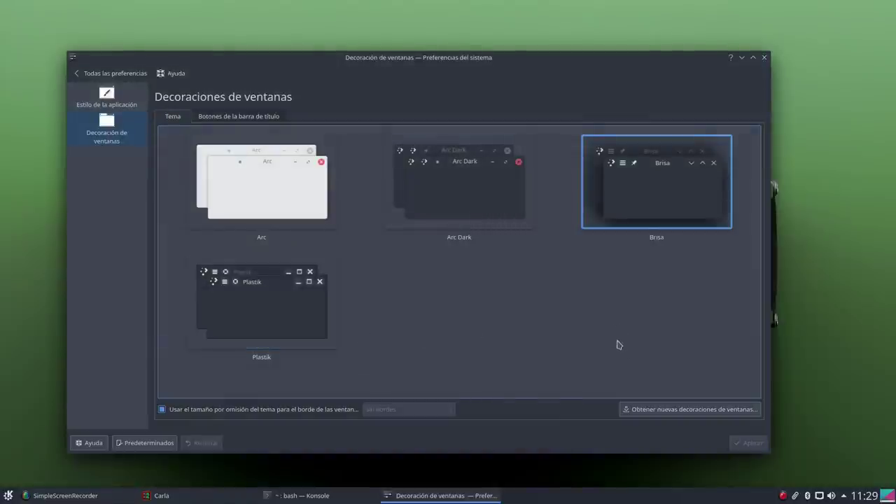
Step: Remove the contextual help button from the title bar layout of the window decorations and apply the change
click(221, 119)
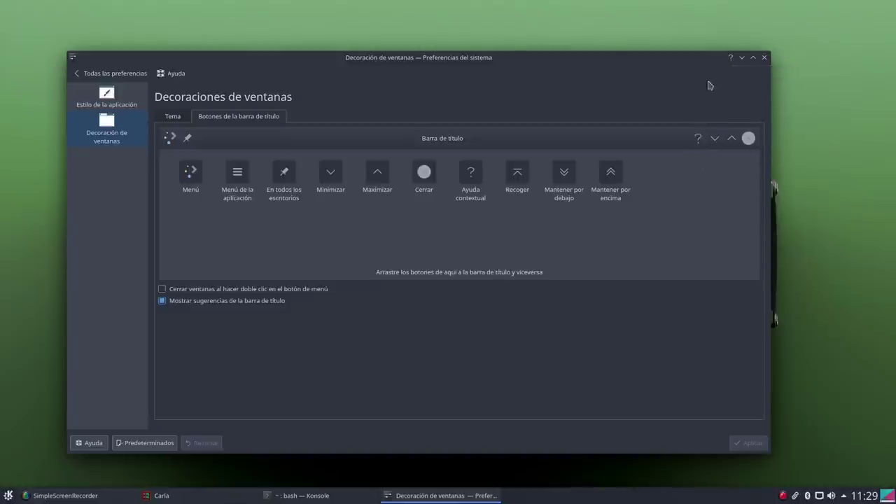
drag(698, 138, 623, 207)
click(750, 446)
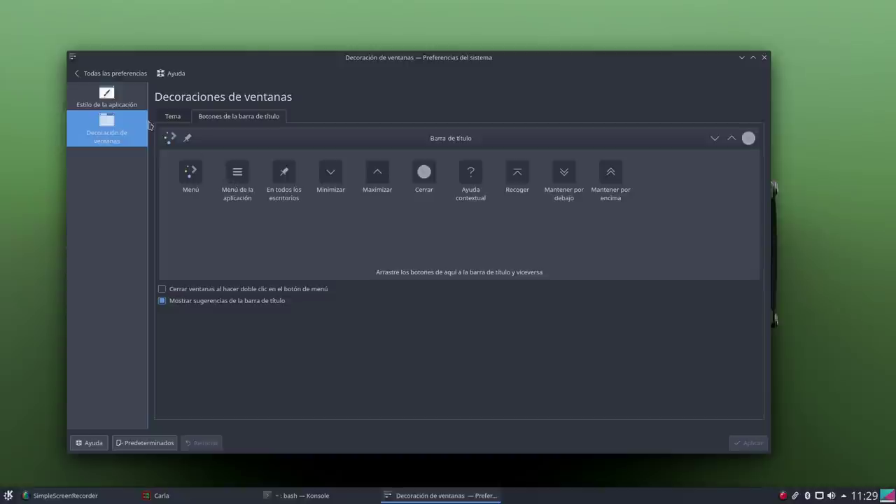
Step: Check the selected application style, return to all preferences and close the system preferences
click(106, 96)
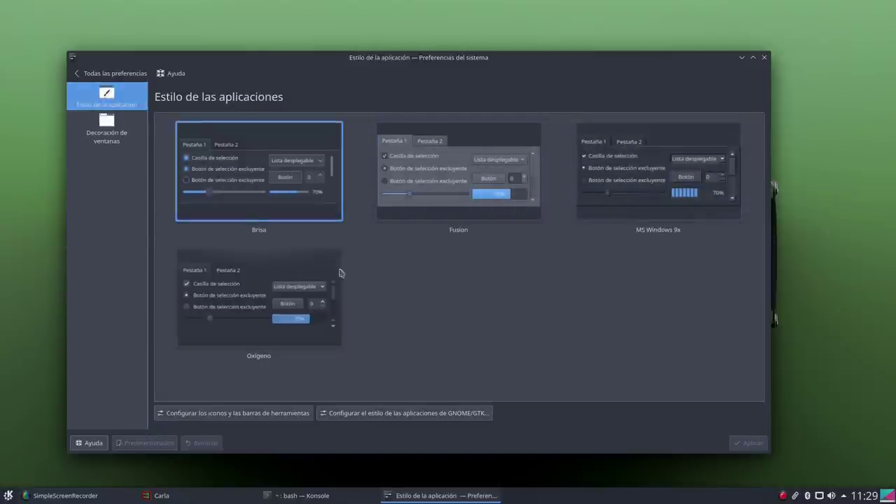
click(112, 73)
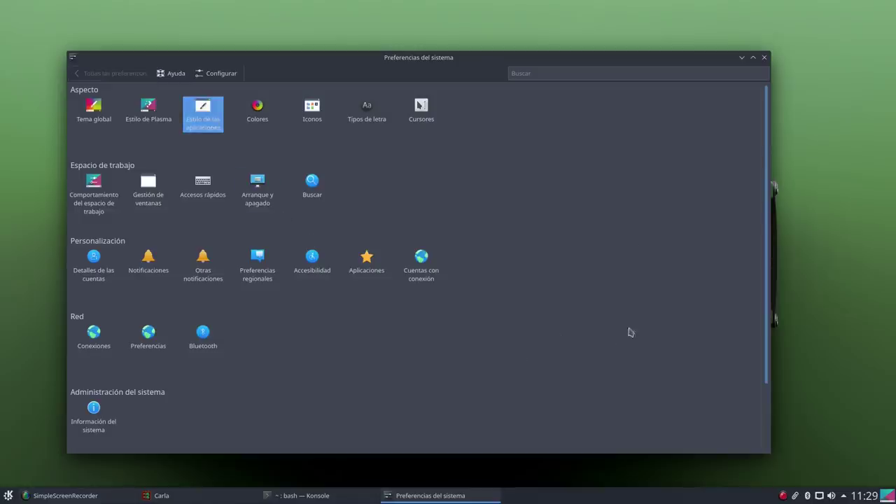
drag(452, 60, 423, 44)
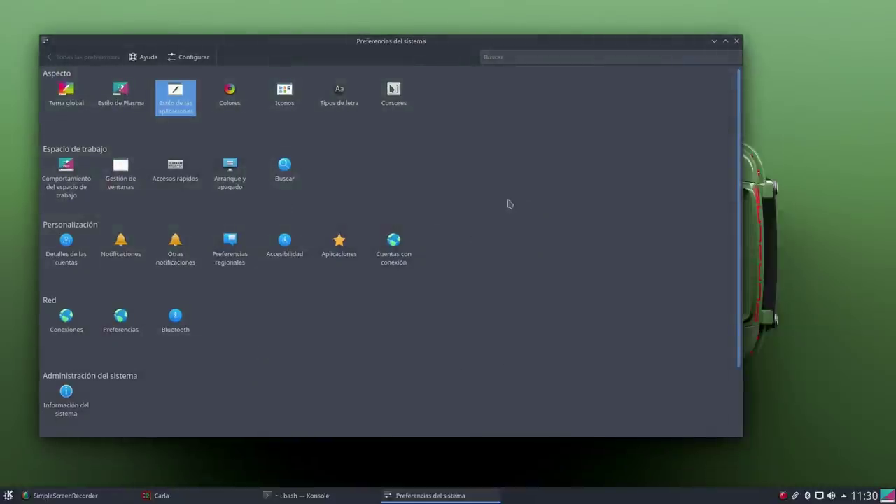
click(736, 41)
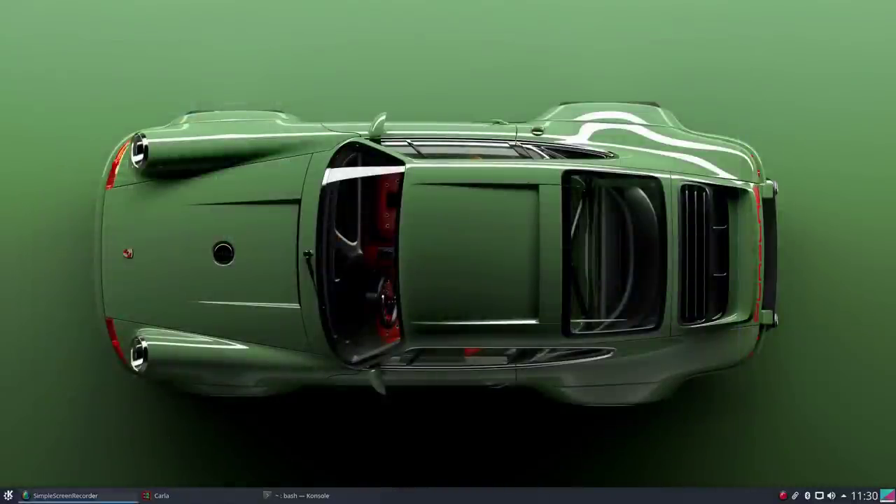
Step: Reopen the system preferences, check which colour scheme is selected and return to all preferences
key(super)
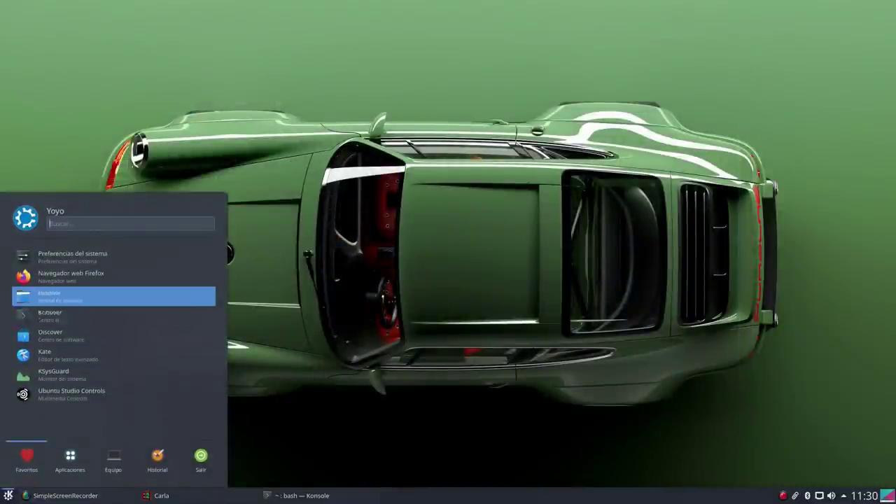
key(Up)
key(Up)
key(Return)
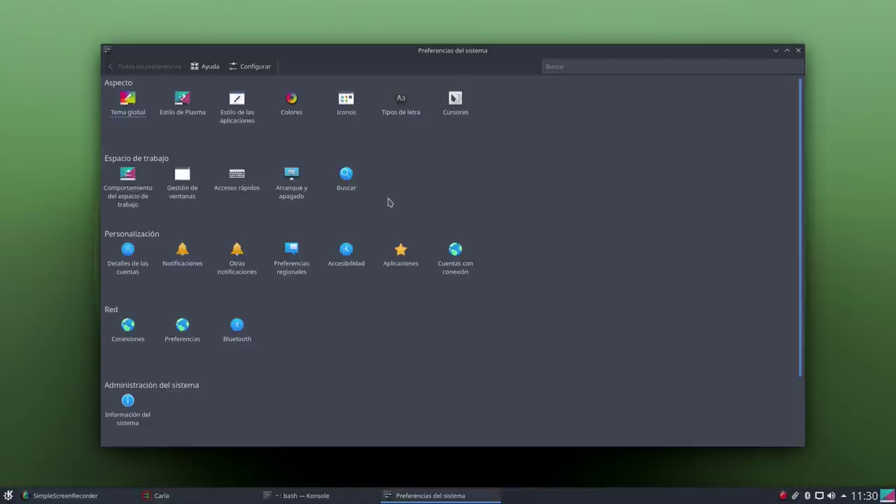
click(292, 101)
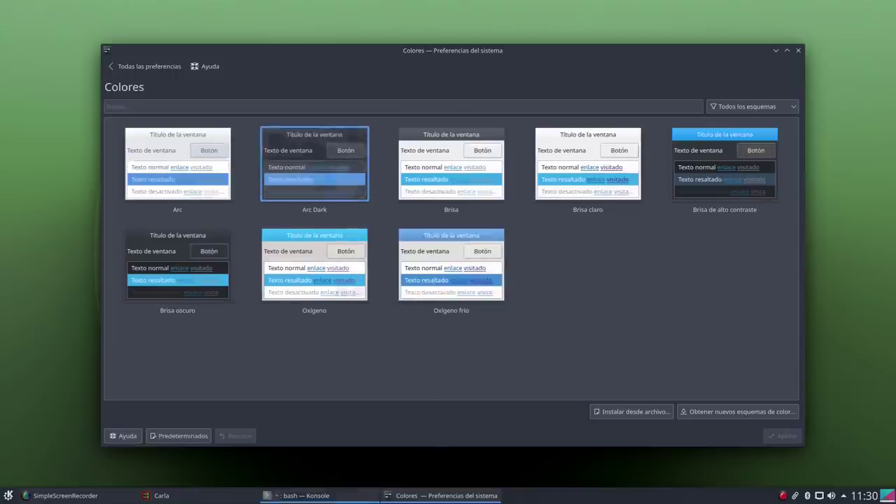
mouse_move(297, 496)
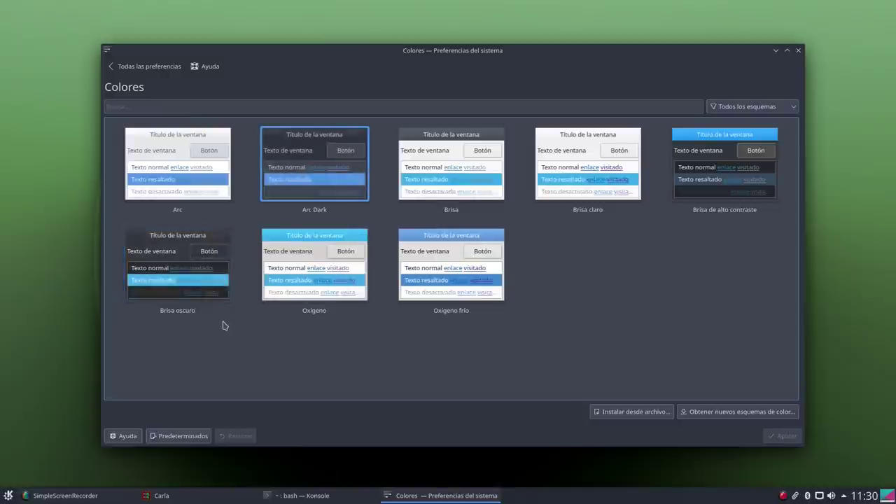
click(115, 66)
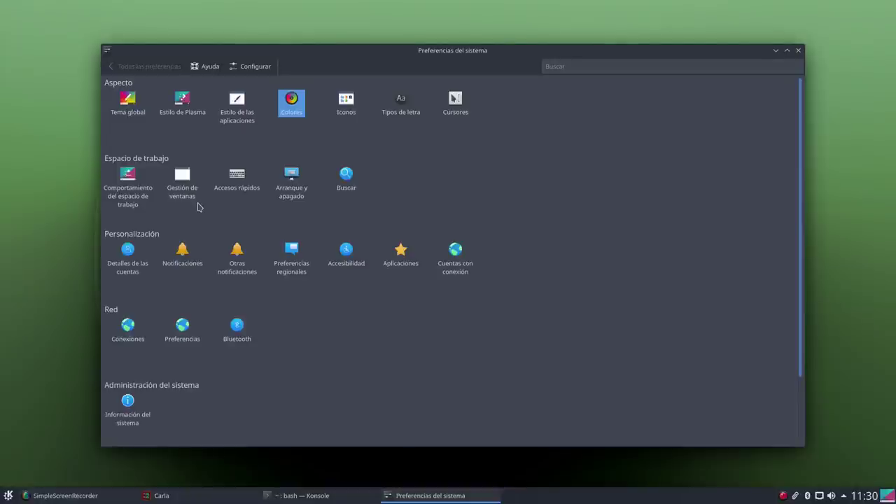
Step: Open the Dolphin file manager to view how the theme looks there, close it and minimise the system preferences
key(super)
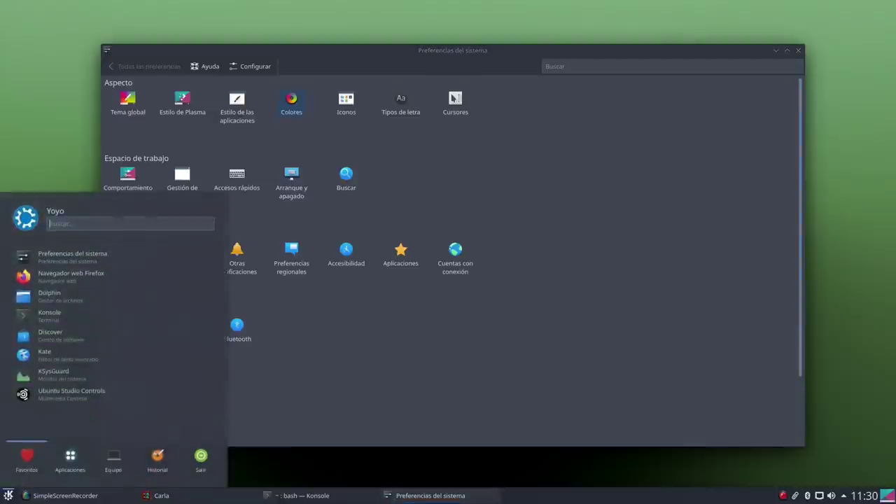
click(136, 294)
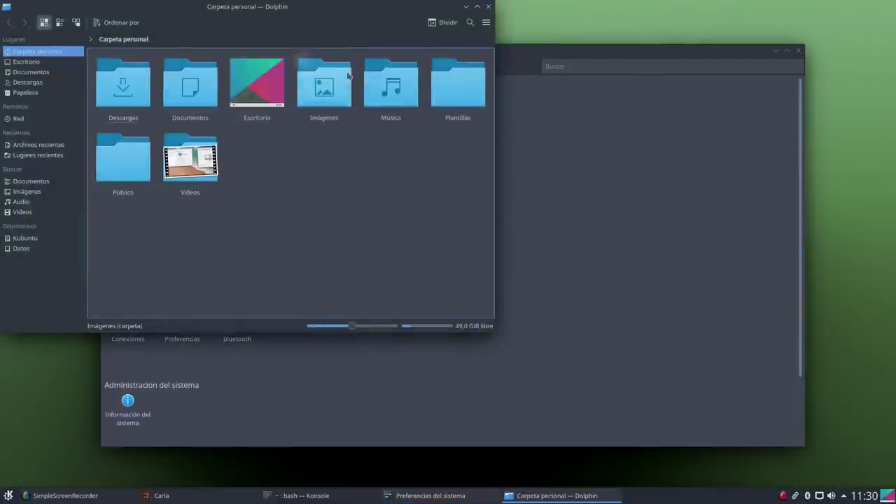
drag(288, 8, 519, 54)
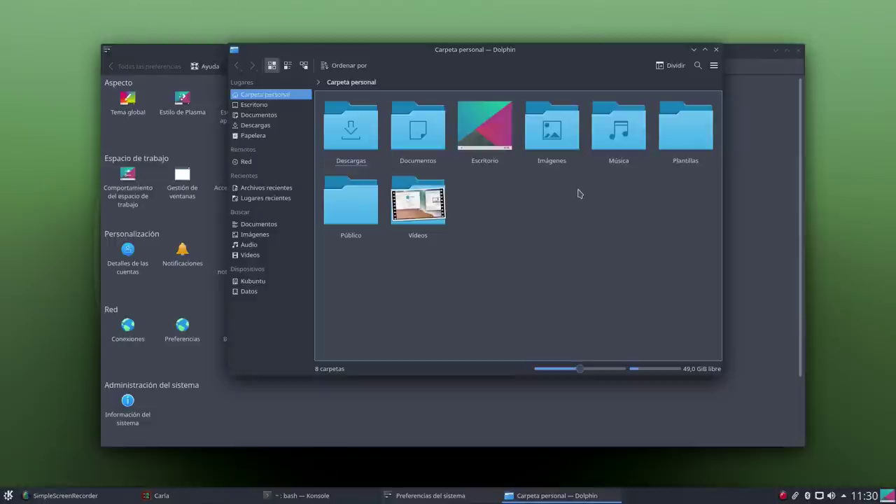
click(715, 50)
click(776, 49)
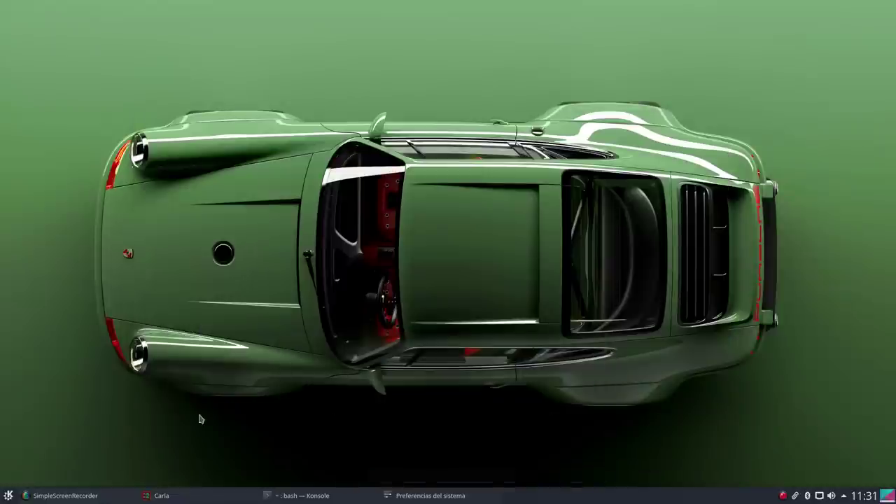
Step: Open Firefox, load the salmorejogeek.com blog and look over its home page
key(super)
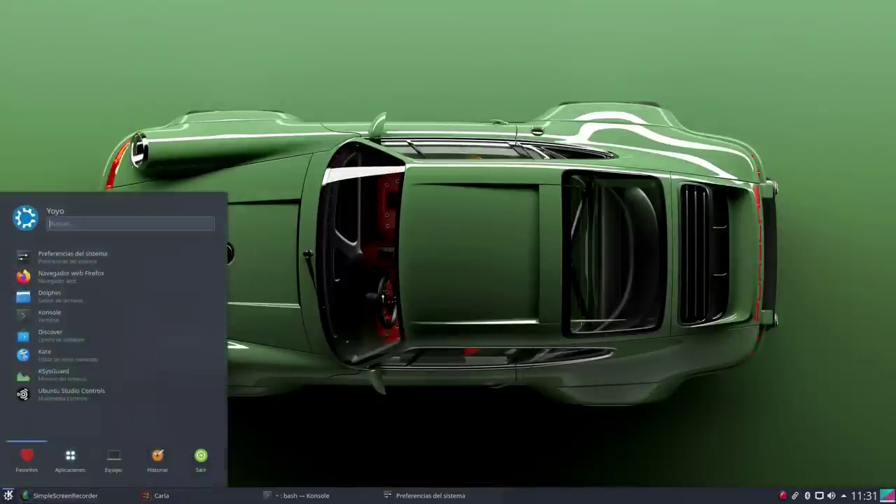
click(98, 283)
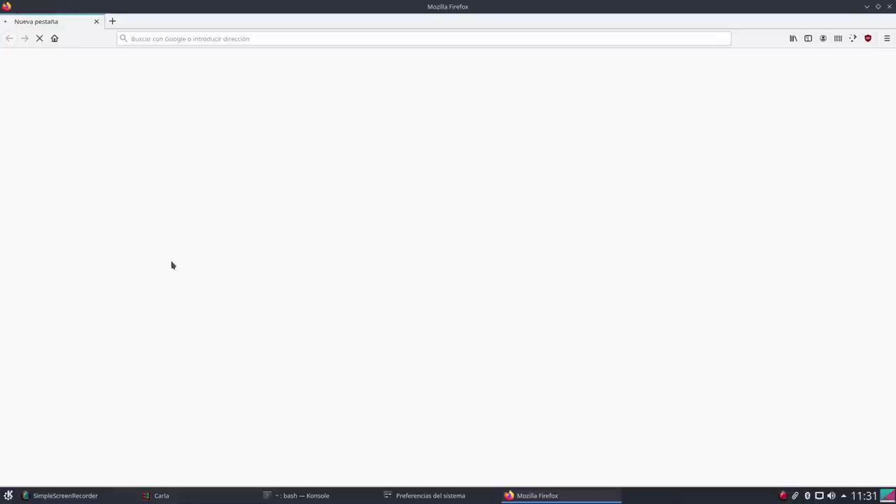
click(228, 40)
click(225, 58)
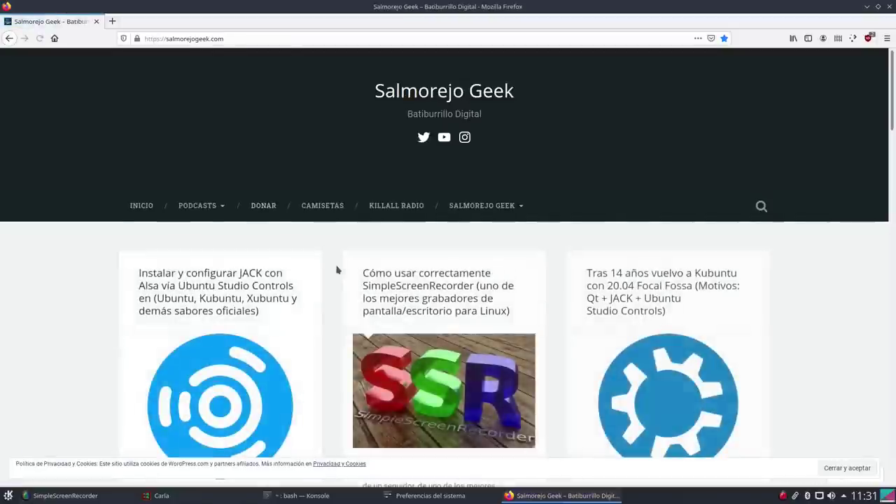
scroll(336, 270, down, 5)
scroll(775, 216, up, 5)
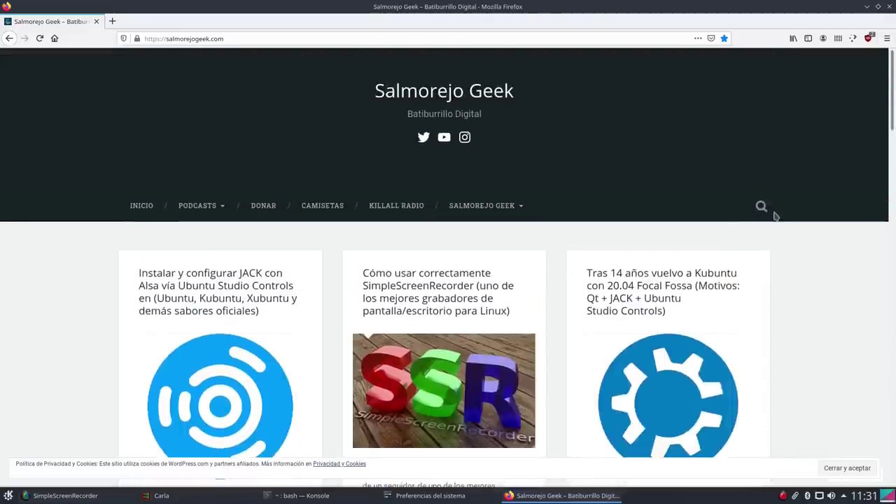
Step: Search the blog for "pappirus ppa"
click(762, 206)
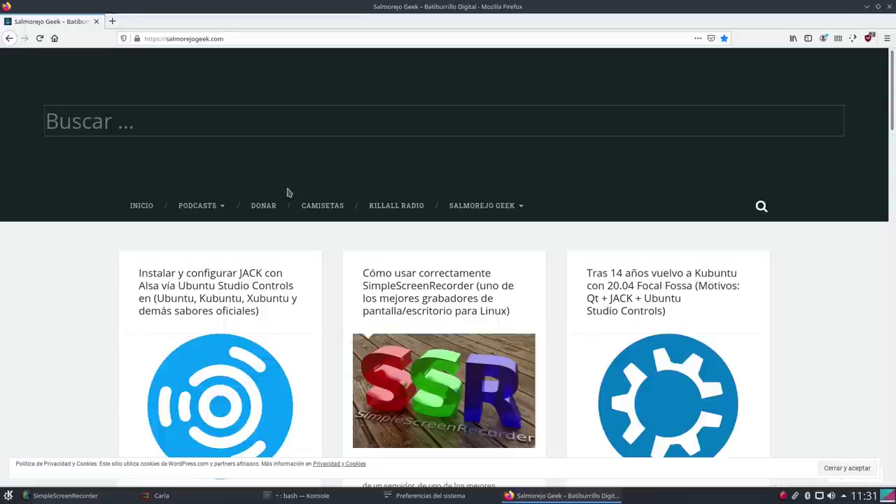
text(pappirus)
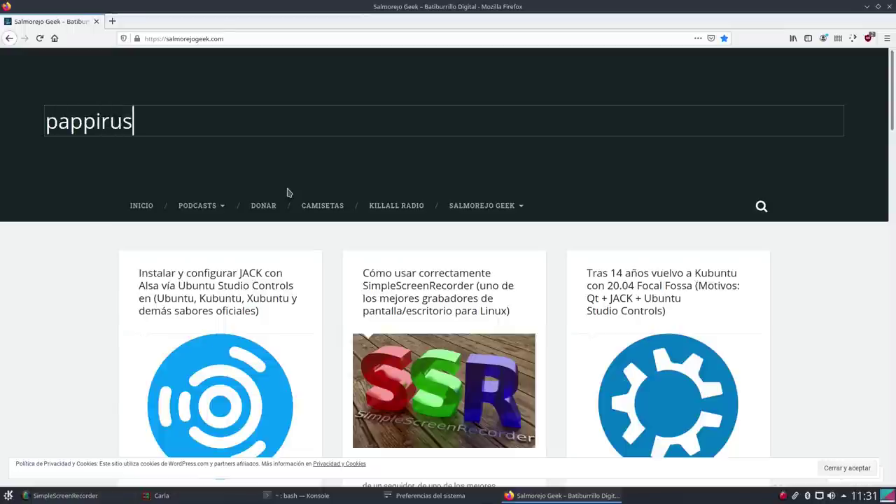
text( ppa)
key(Return)
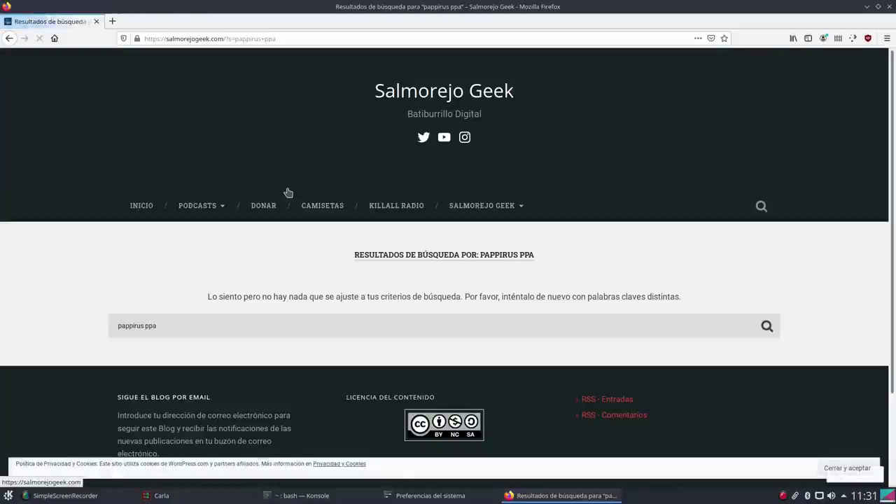
click(767, 326)
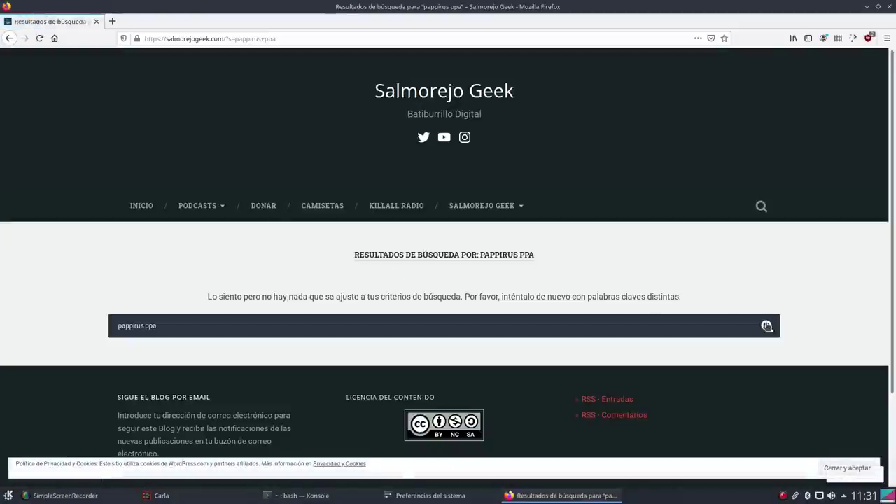
Step: Replace the blog's search term with "papirus ppa" and run the search
click(168, 325)
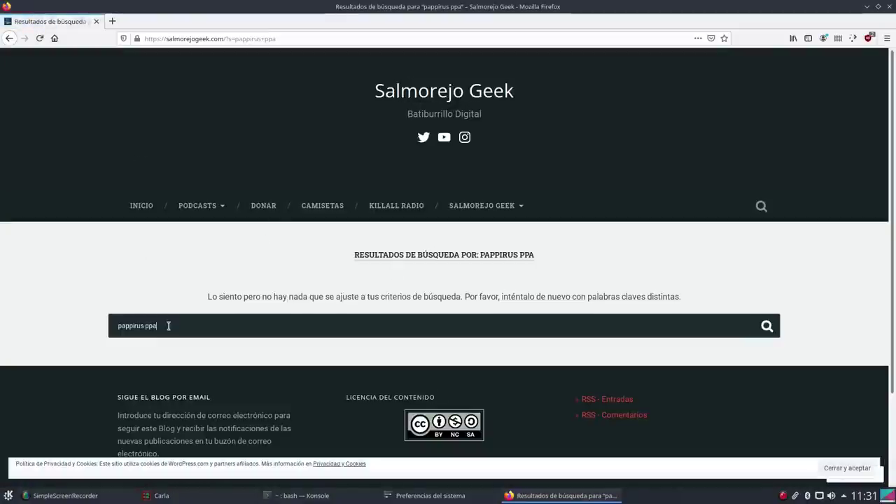
key(ctrl+a)
key(BackSpace)
text(pap)
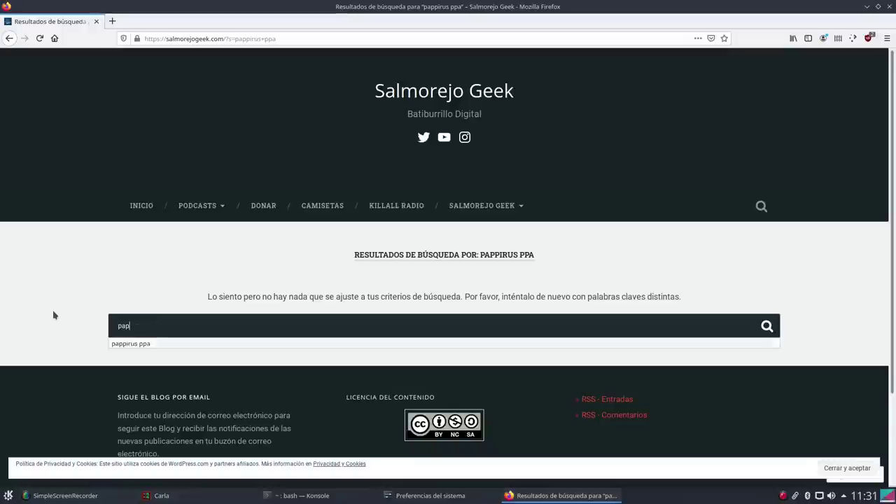
text(irus pp)
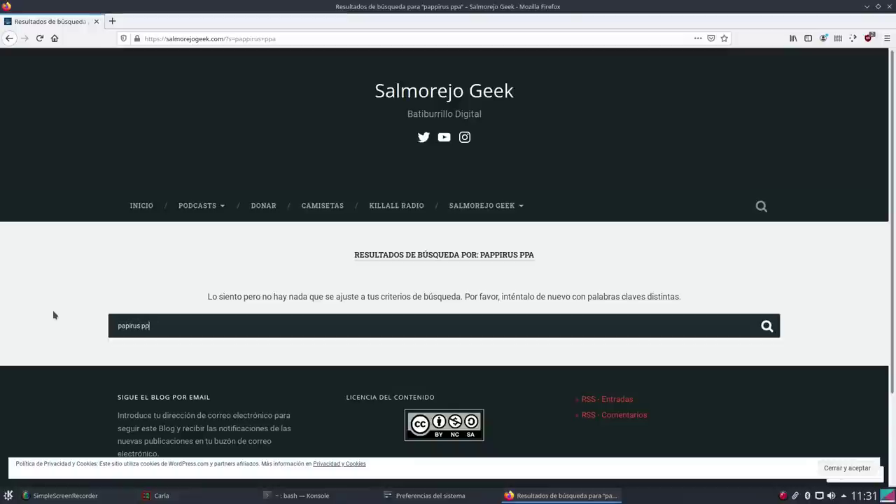
text(a)
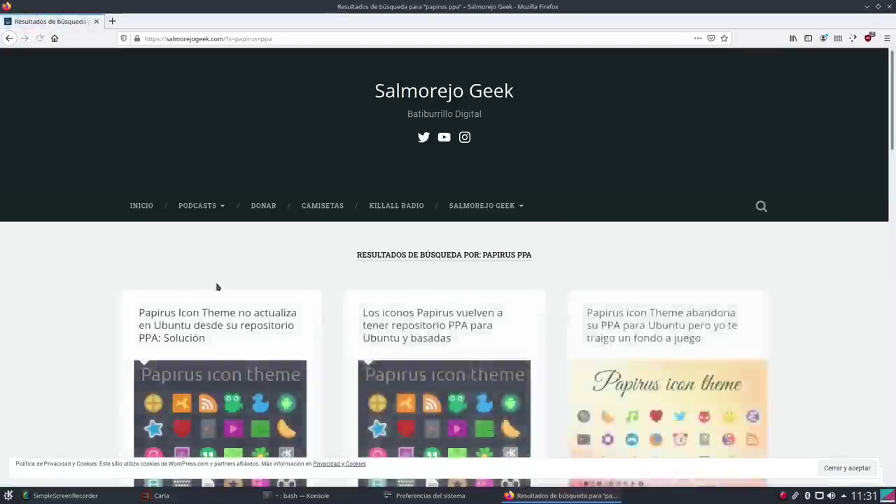
Step: Open the article about Papirus icons having a PPA again for Ubuntu and copy its sudo add-apt-repository ppa:papirus/papirus -y command
scroll(238, 294, down, 3)
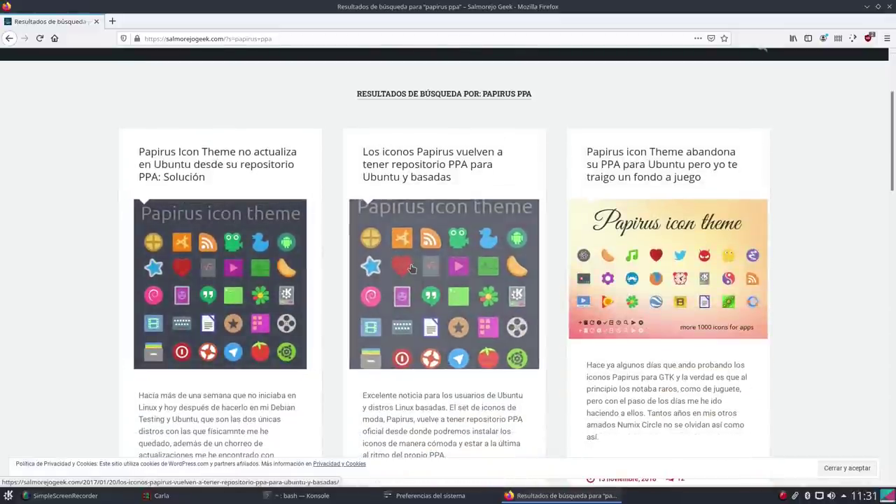
click(437, 258)
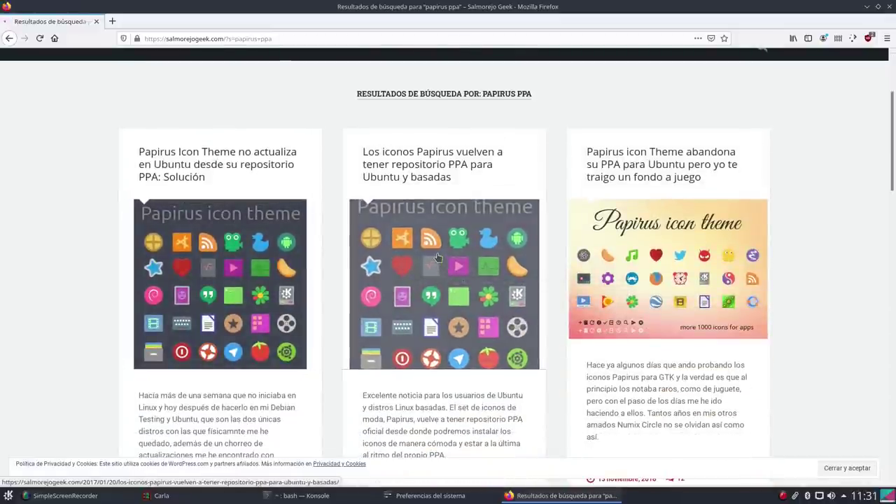
scroll(204, 295, down, 8)
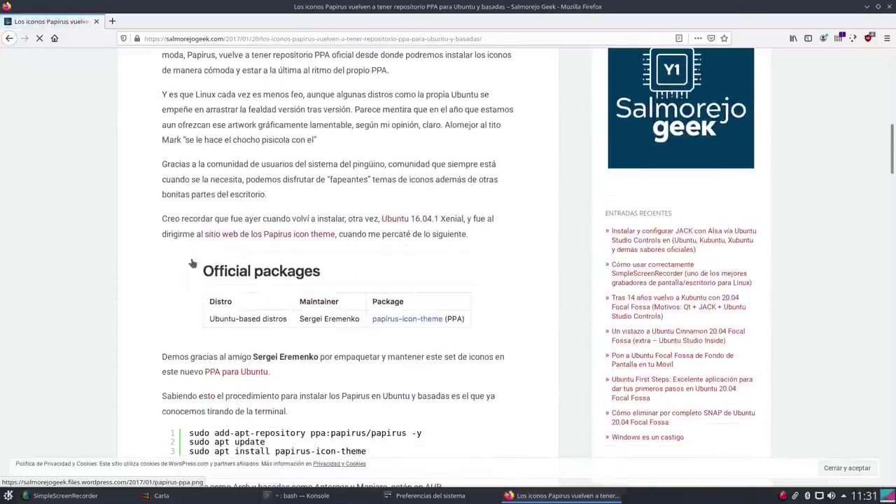
scroll(192, 263, down, 4)
drag(423, 271, 189, 267)
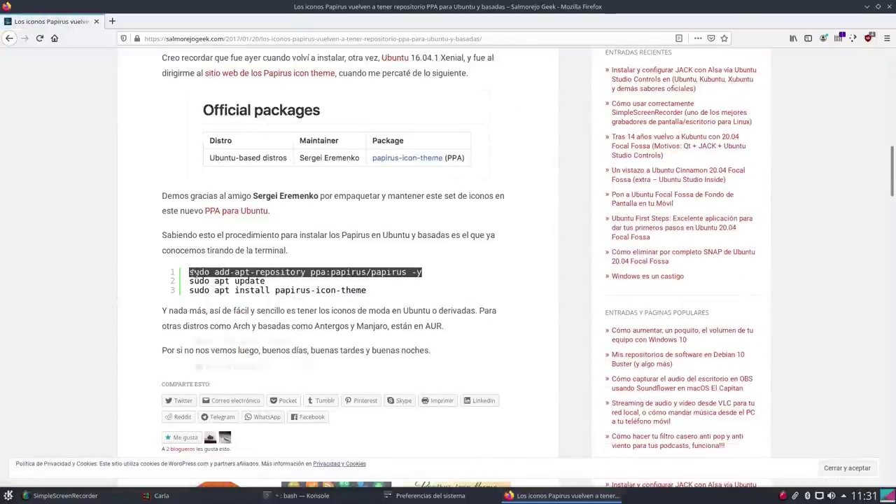
right_click(191, 279)
click(210, 290)
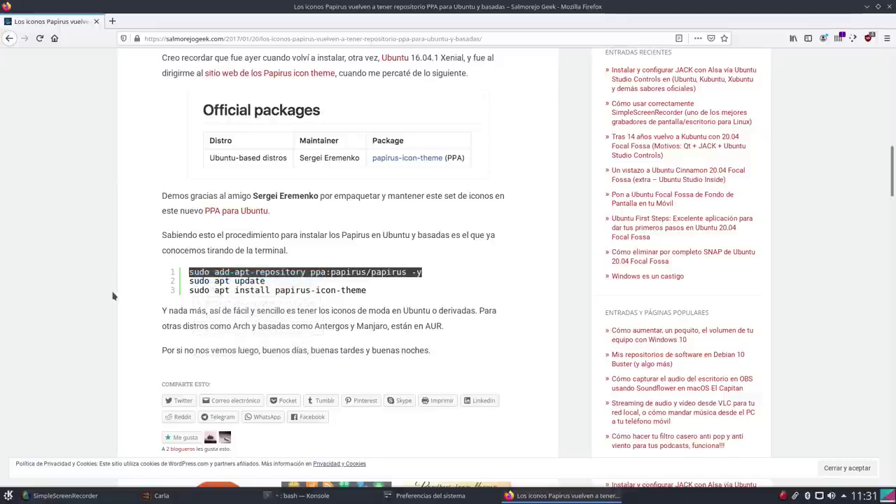
Step: Switch to Konsole, maximise it and run the copied command to add the Papirus PPA, entering the sudo password
click(333, 496)
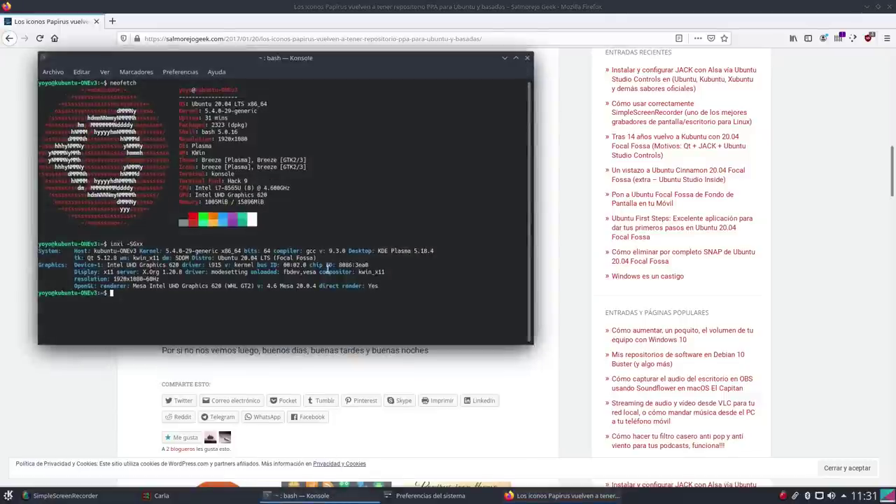
click(516, 57)
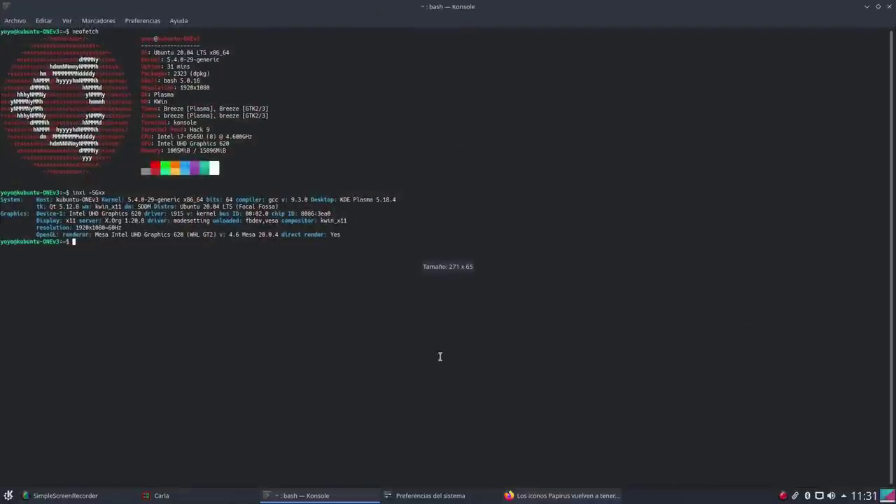
right_click(365, 312)
click(396, 327)
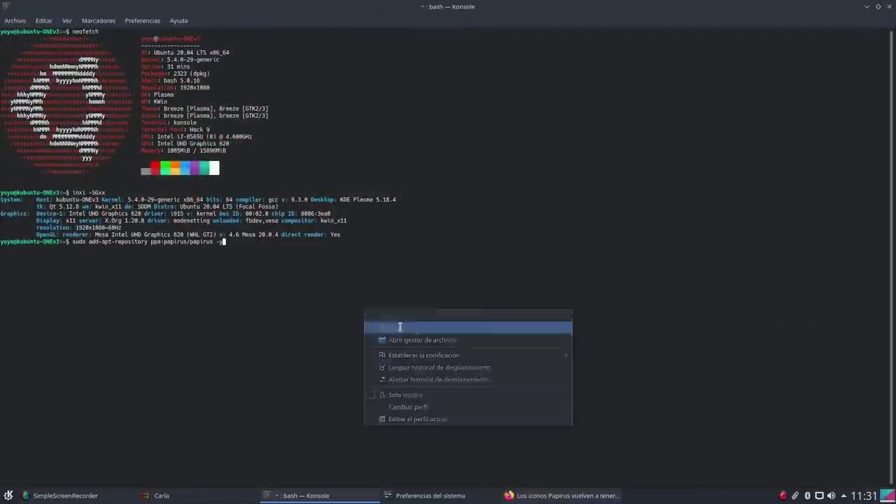
key(Return)
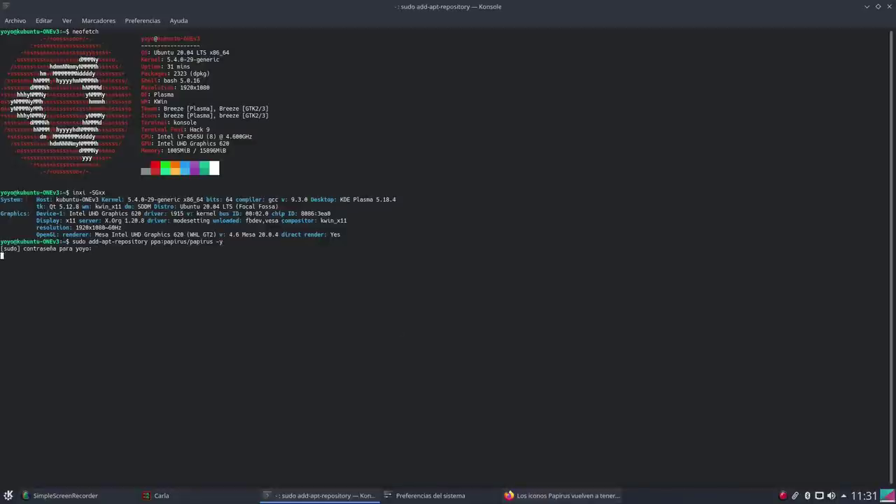
key(Return)
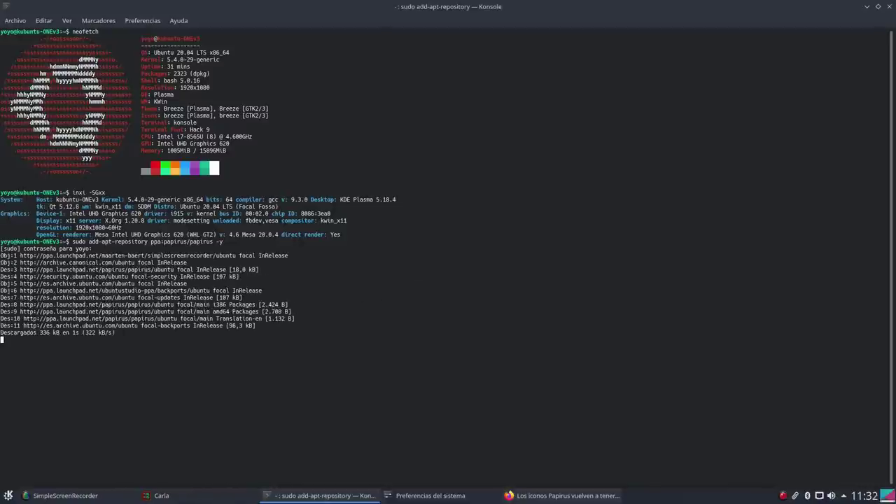
Step: Return to the Firefox article and copy the sudo apt install papirus-icon-theme command
click(507, 496)
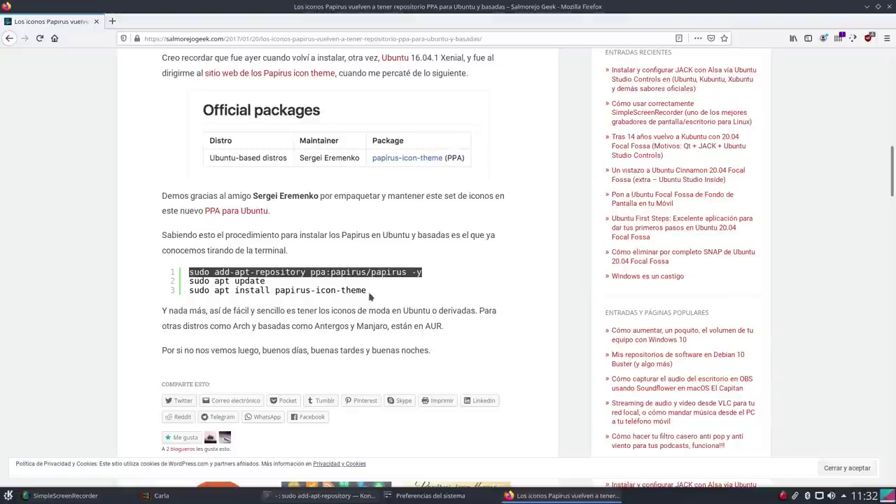
drag(367, 290, 194, 290)
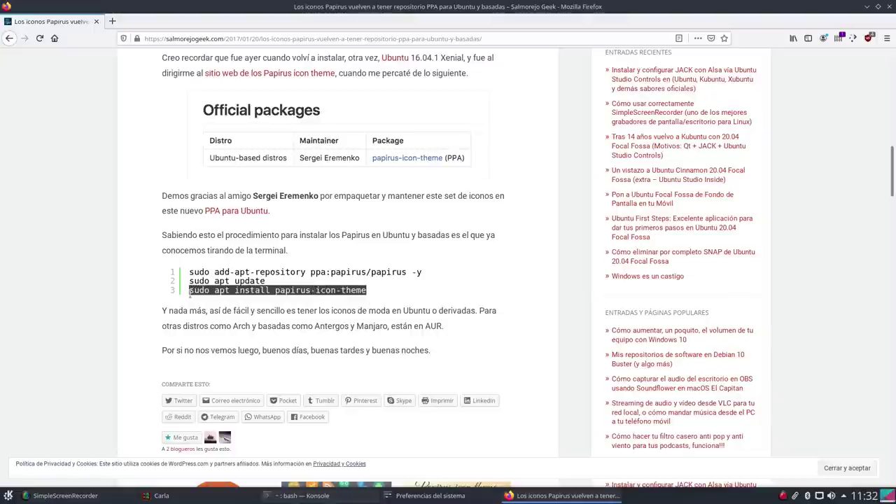
right_click(278, 290)
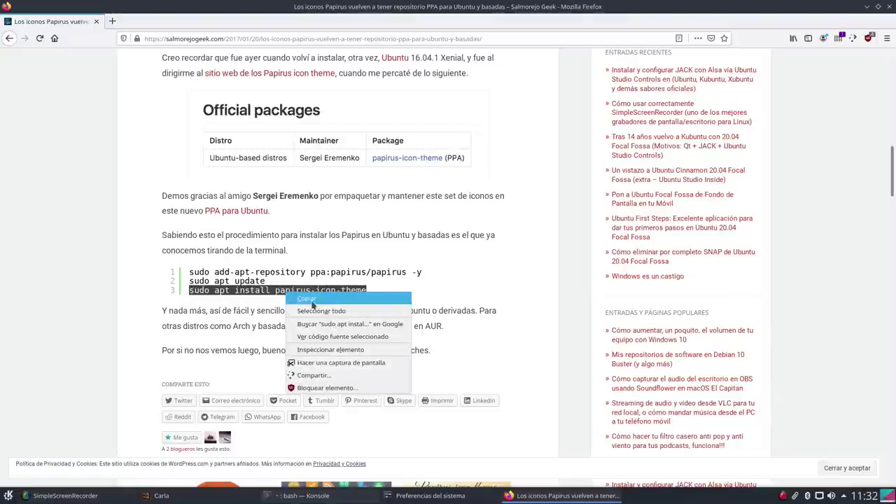
click(316, 299)
Step: Minimise the browser and refresh the package lists in Konsole with sudo apt update
click(867, 7)
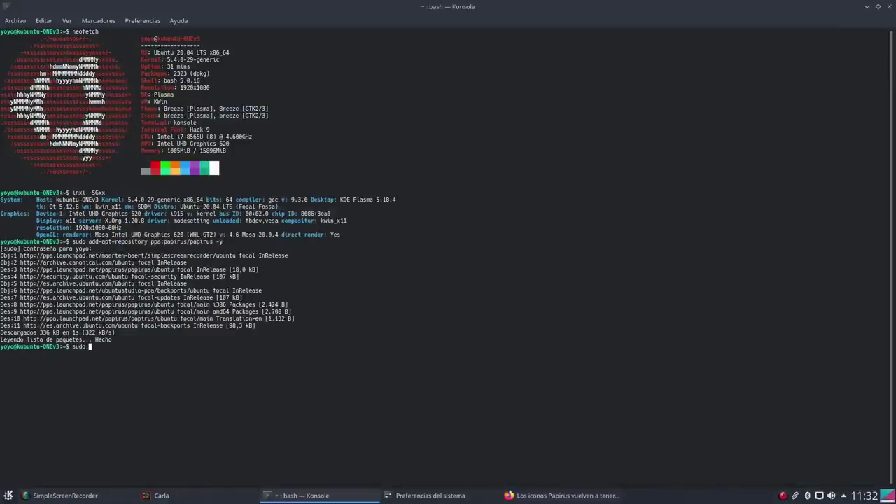
text(apt update)
key(Return)
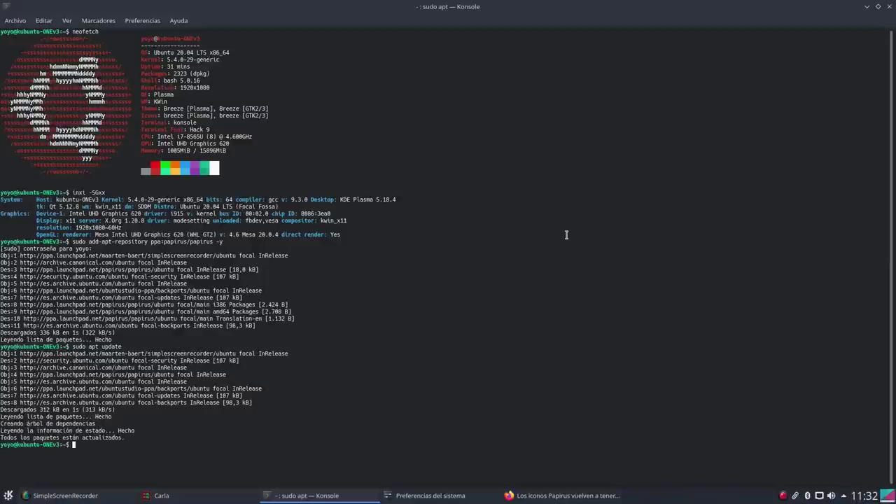
Step: Install the papirus-icon-theme package with the copied command and close the terminal once it finishes
right_click(504, 182)
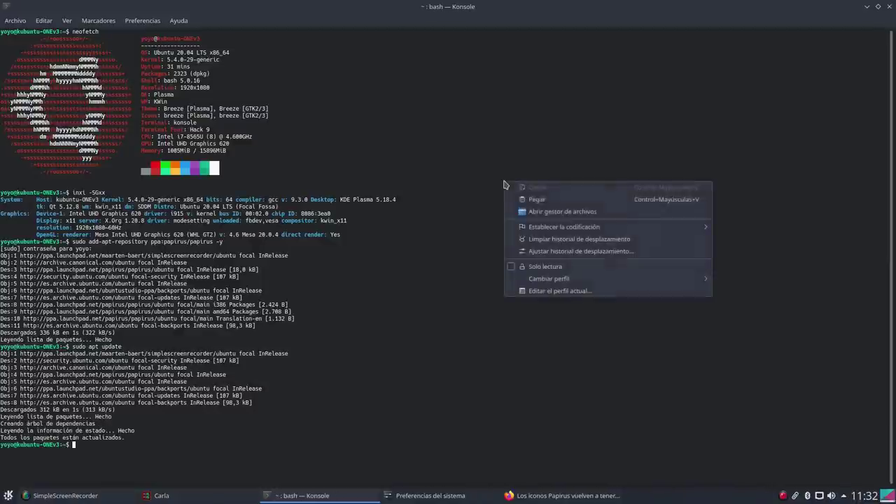
click(554, 201)
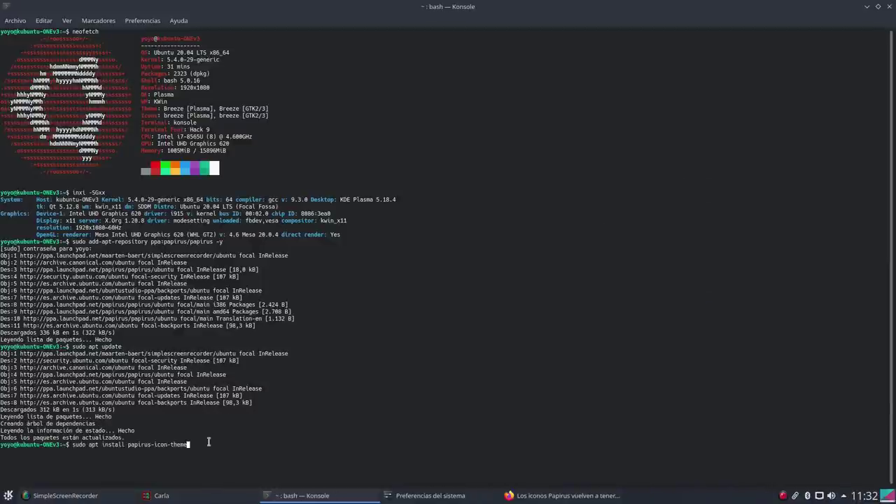
key(Return)
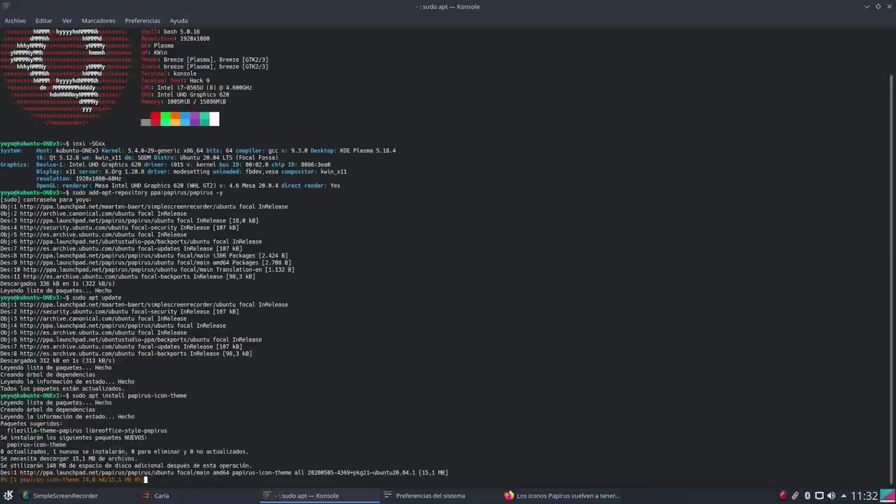
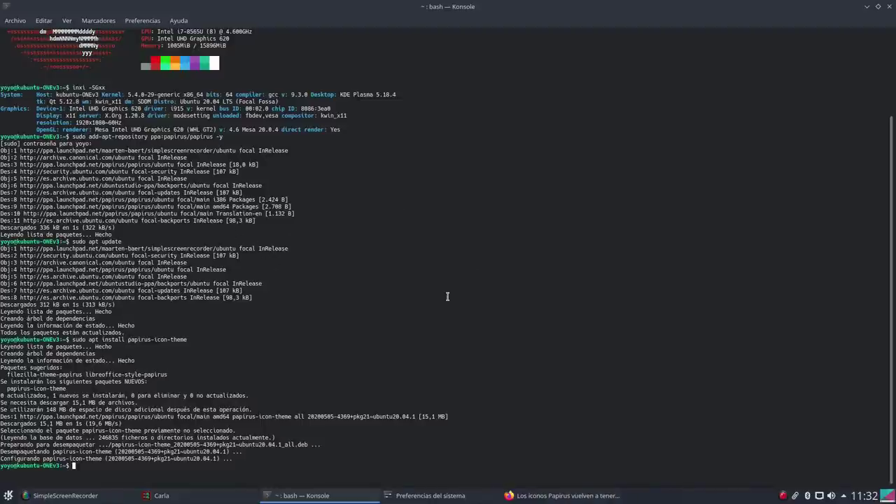
click(890, 7)
Step: Open the icon settings in the system preferences, apply the Papirus-Dark icon theme and close the preferences
click(8, 495)
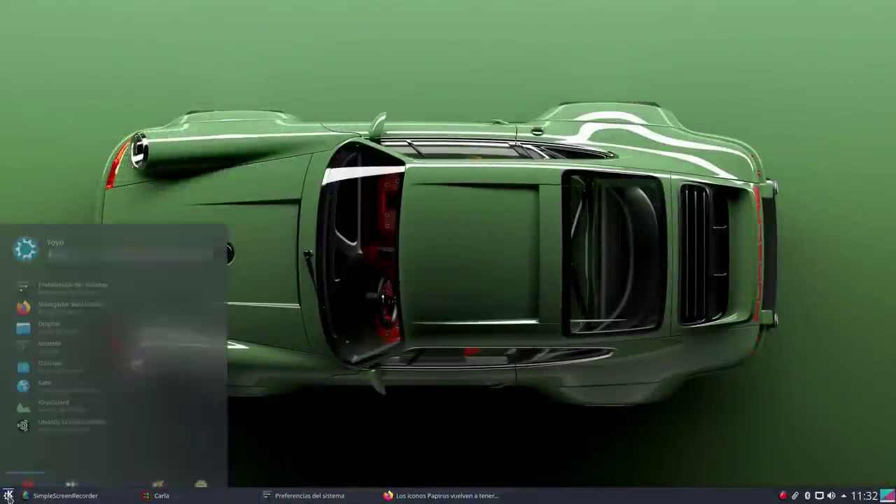
click(40, 260)
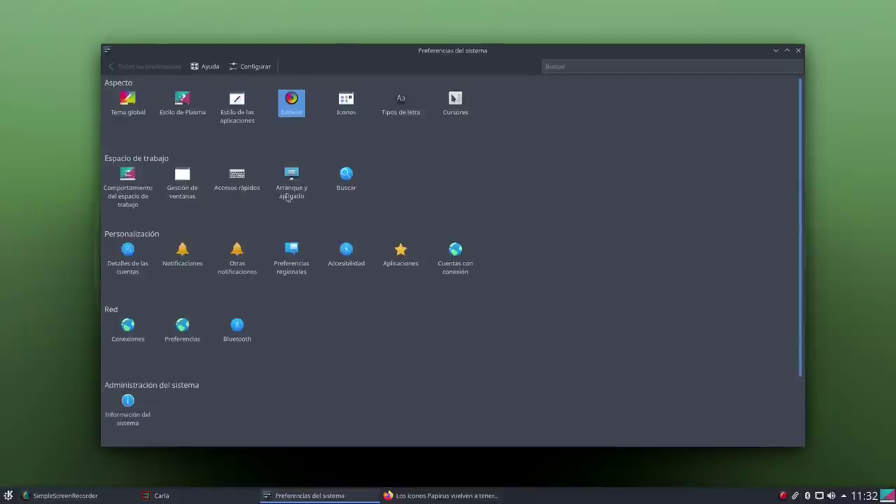
click(347, 99)
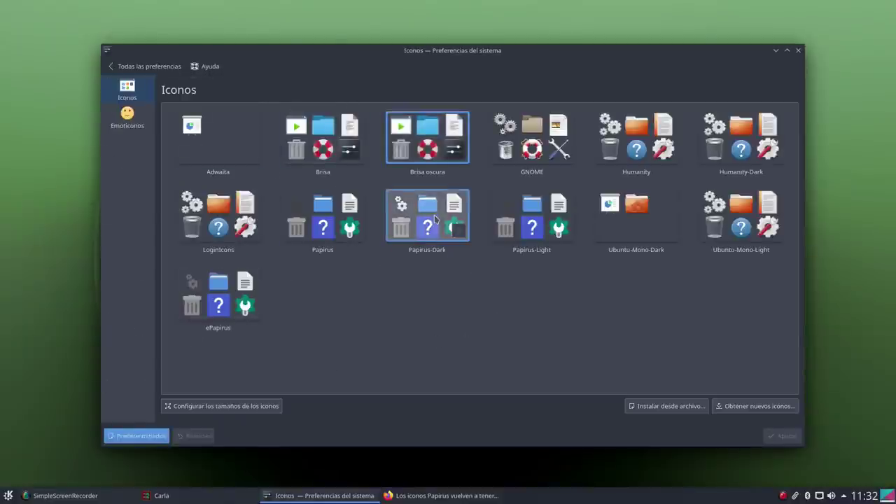
click(436, 242)
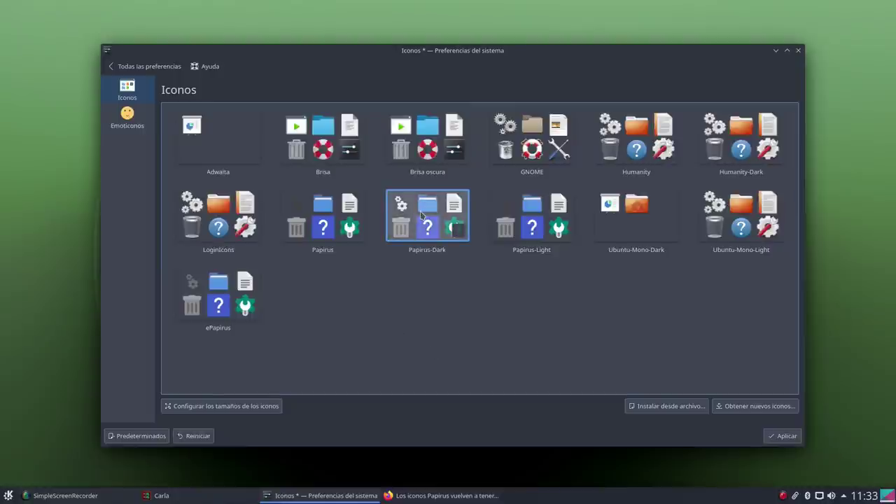
click(783, 435)
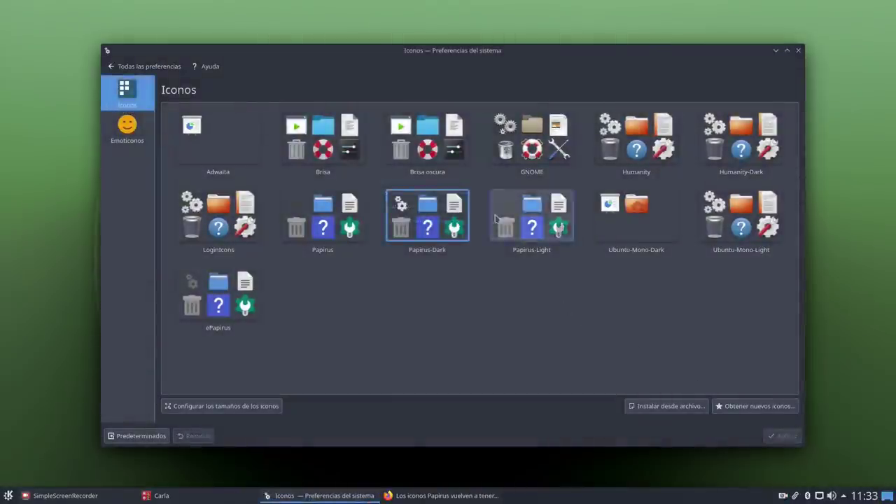
click(798, 50)
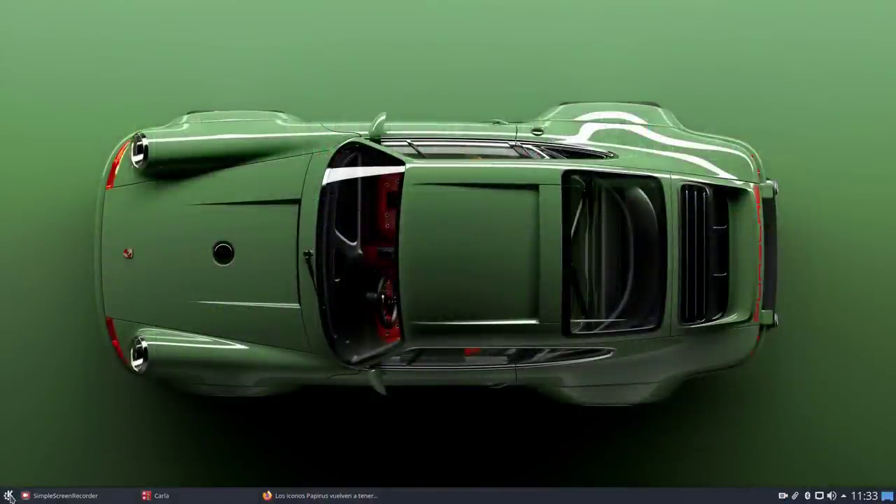
Step: Reopen the system preferences, look over how the new icons appear in all categories and close the window
click(9, 496)
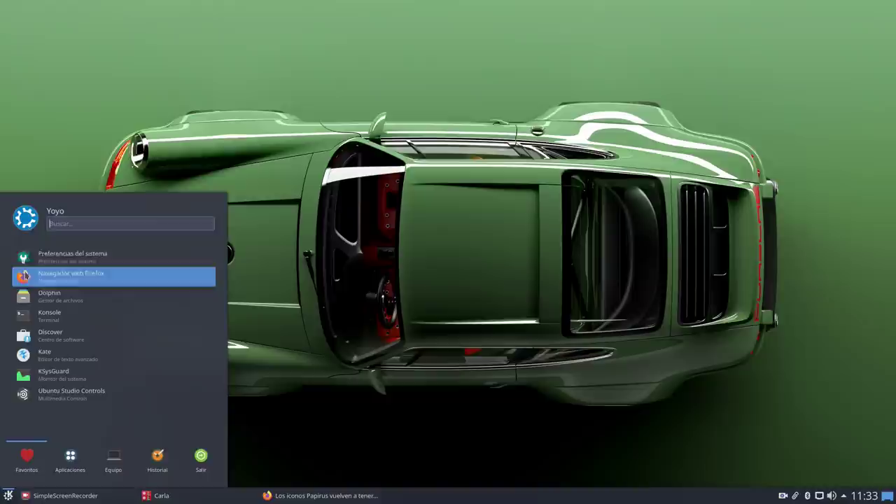
click(25, 256)
drag(294, 12, 447, 56)
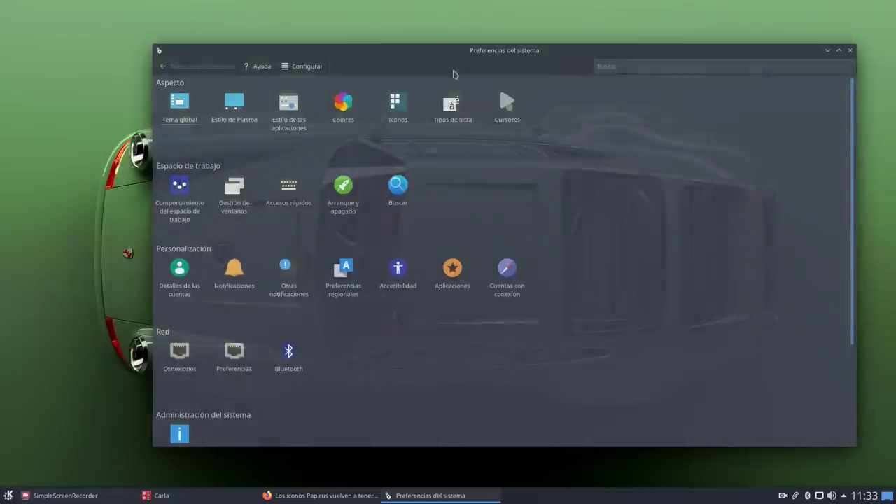
scroll(448, 312, down, 3)
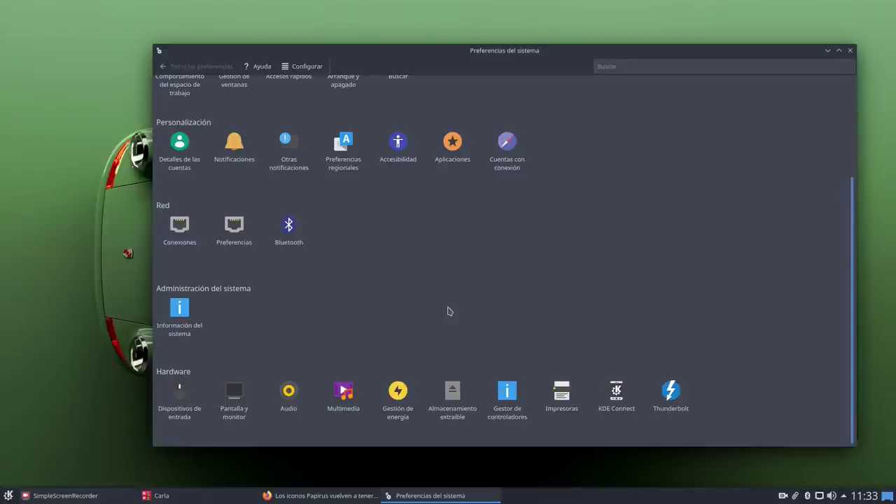
scroll(285, 351, up, 3)
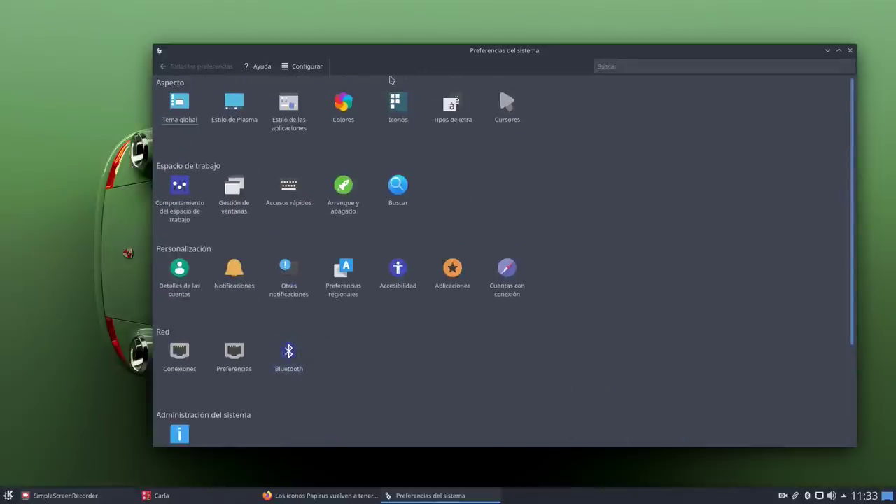
click(851, 51)
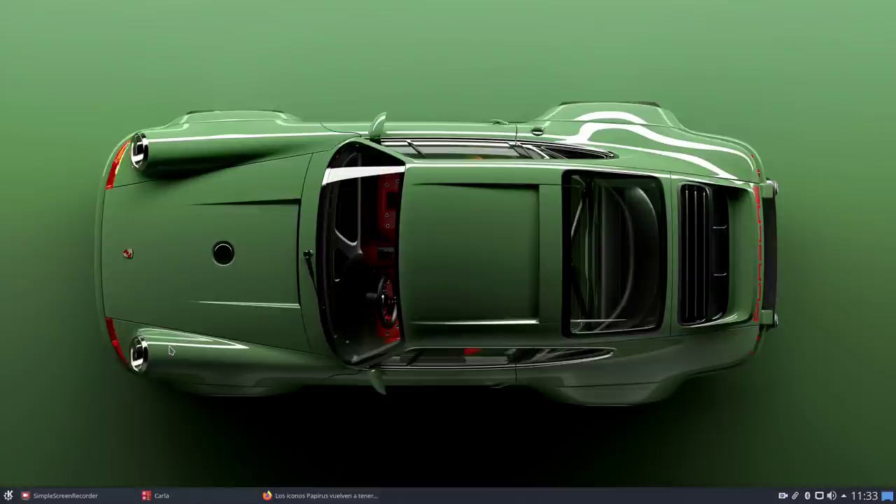
Step: Open the font settings in the system preferences, review the fonts and font management page, and return to all preferences
click(9, 496)
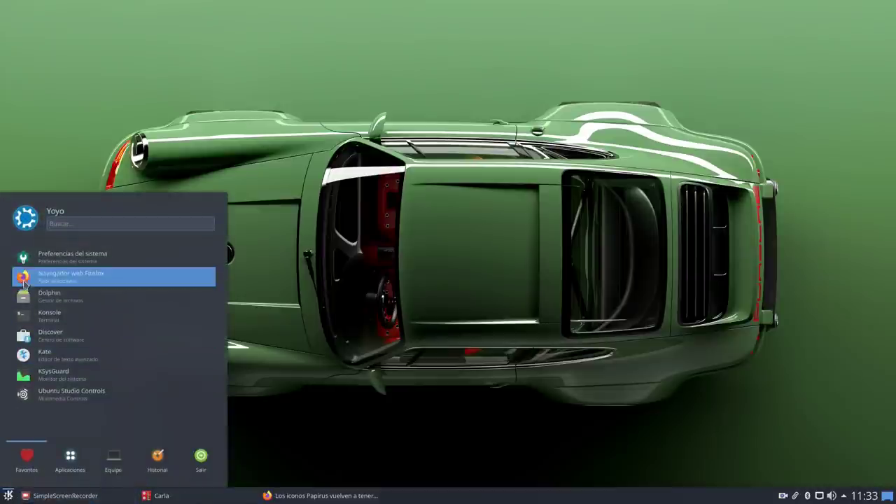
click(48, 259)
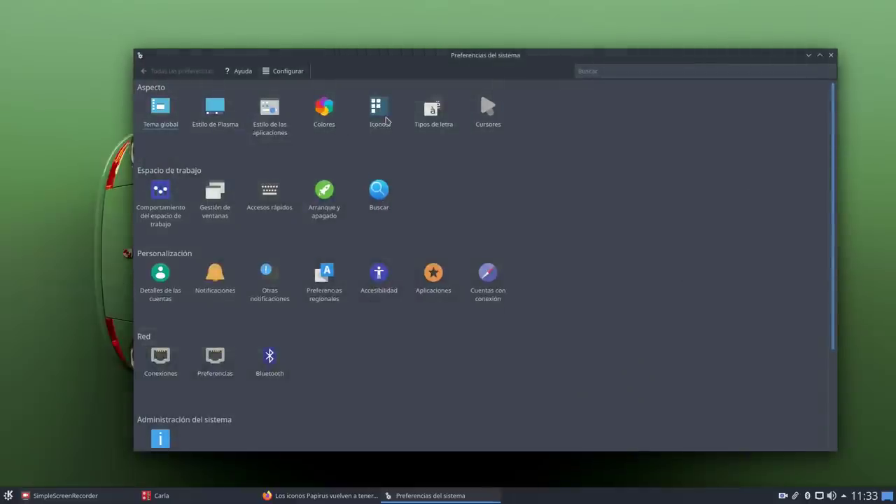
click(447, 117)
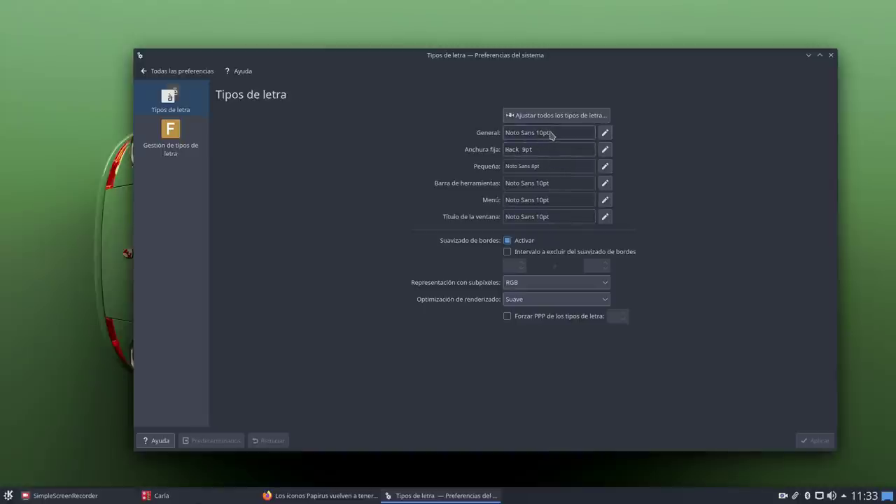
click(186, 152)
key(Up)
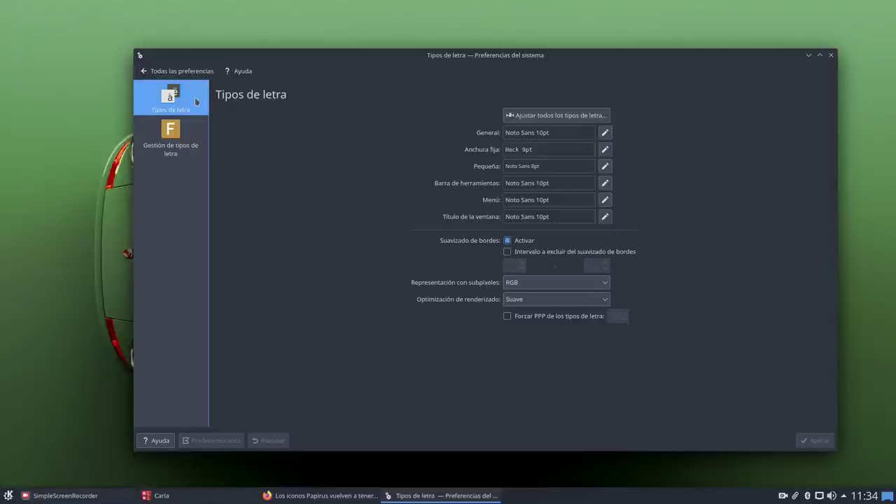
click(156, 71)
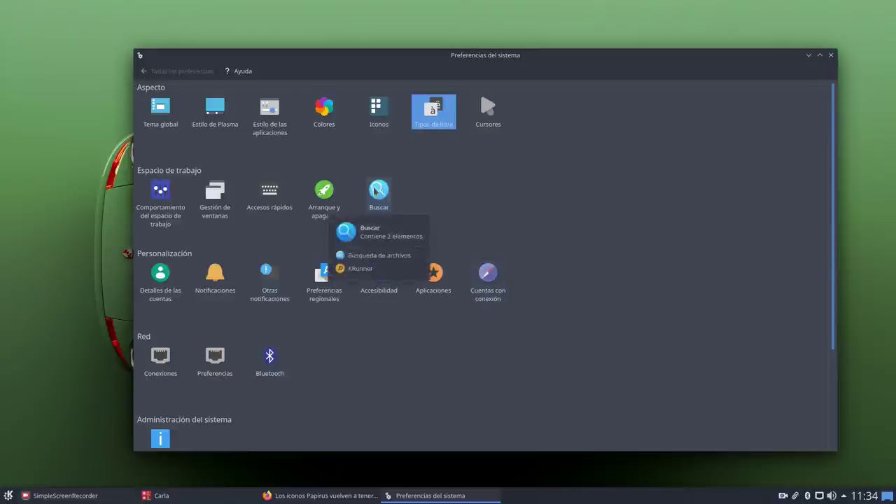
Step: Stop the Brisa window decoration from using the theme's default border size, keep the border option Sin bordes and apply the change
click(271, 111)
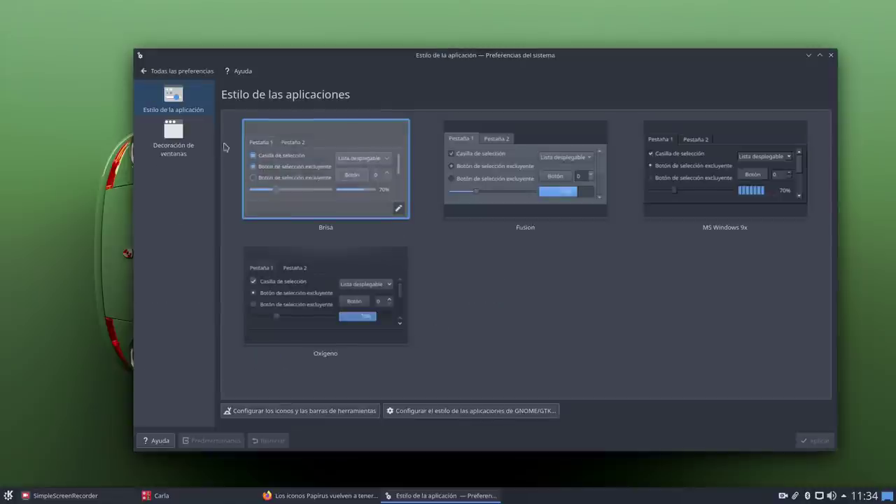
click(173, 140)
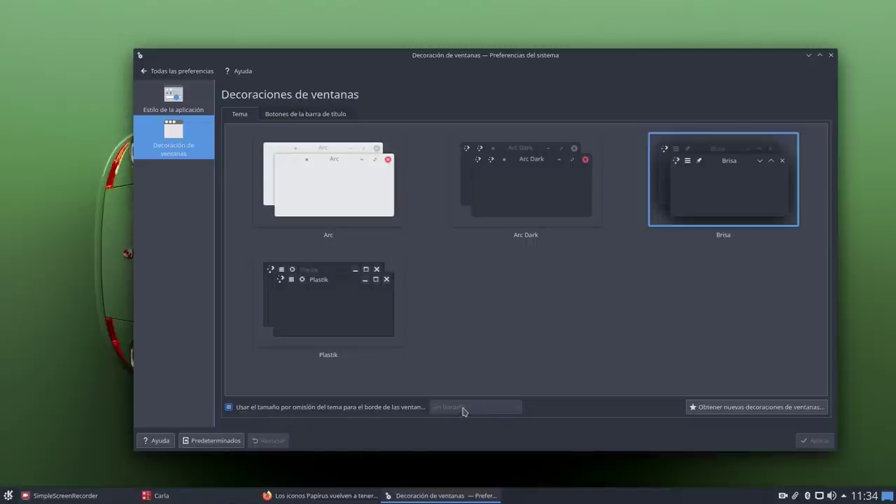
click(373, 412)
click(443, 409)
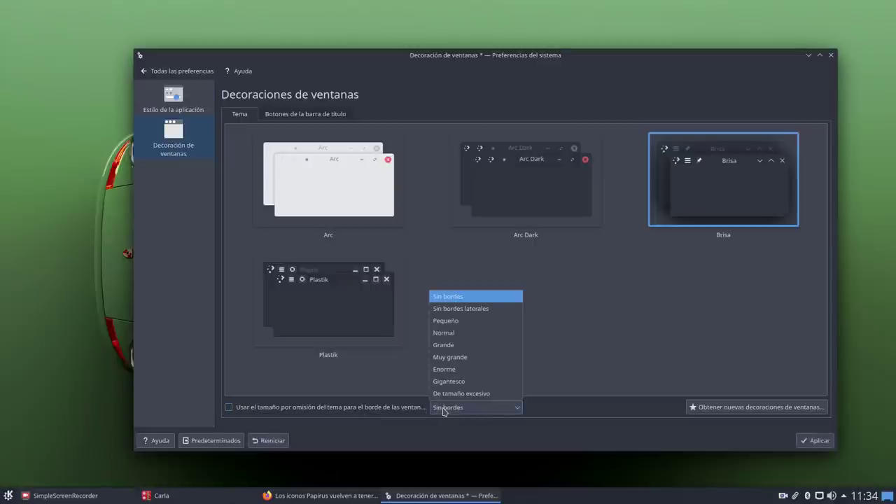
click(443, 411)
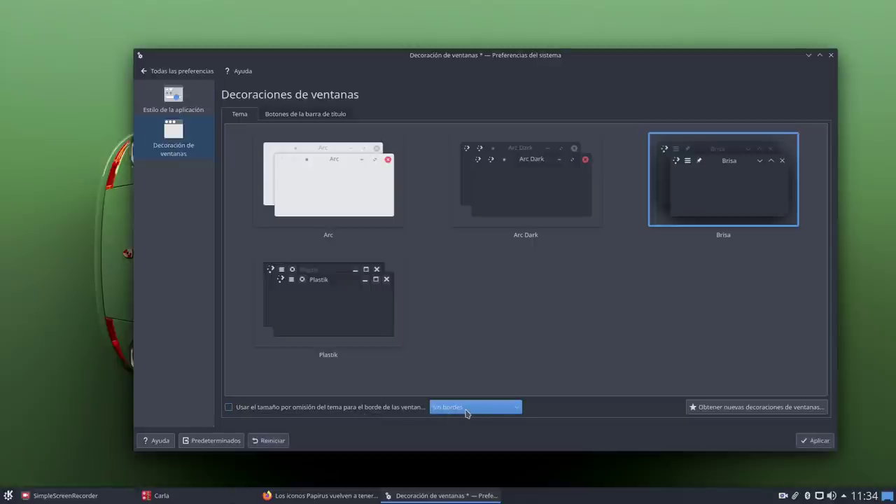
click(813, 444)
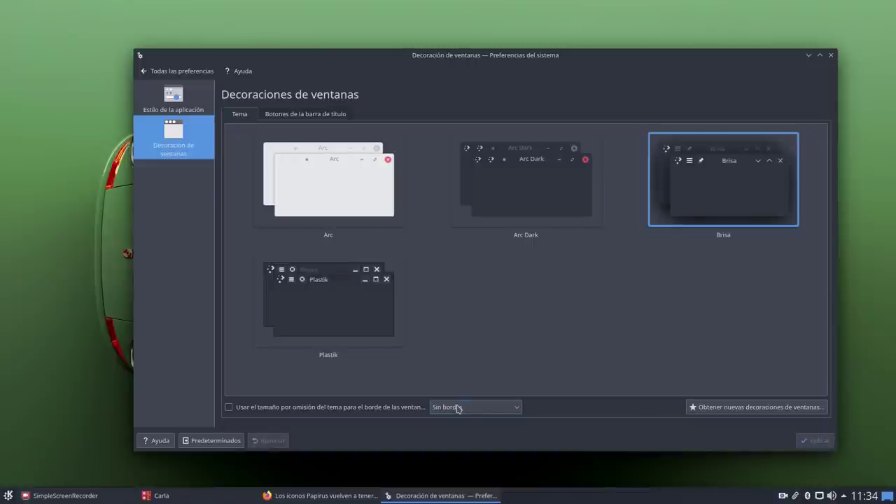
Step: Move the preferences window aside and review the window decoration themes and the title bar button layout
drag(495, 55, 443, 30)
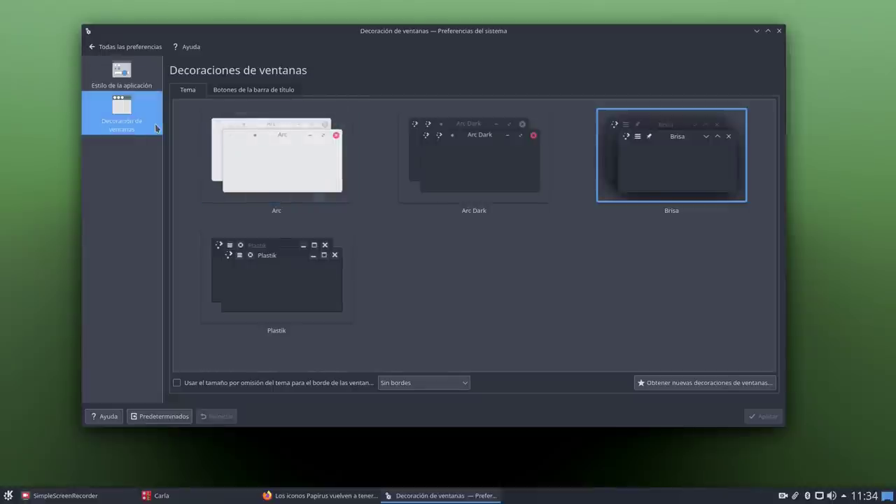
click(246, 89)
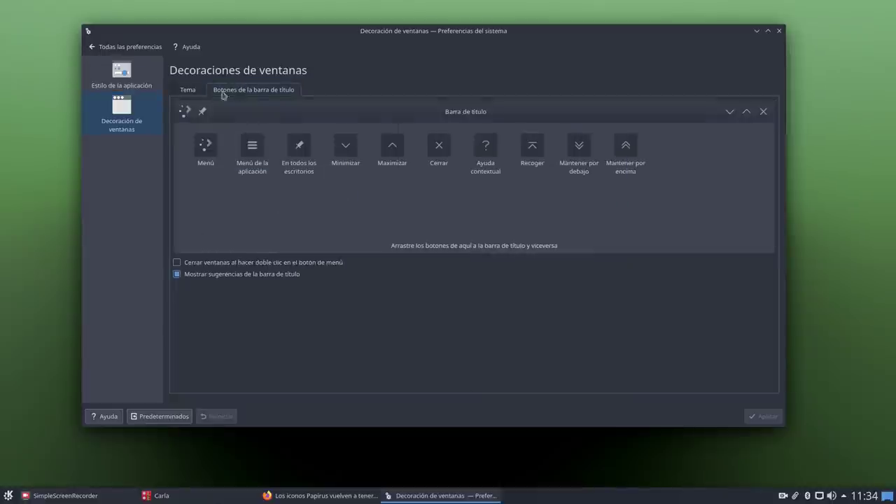
click(187, 89)
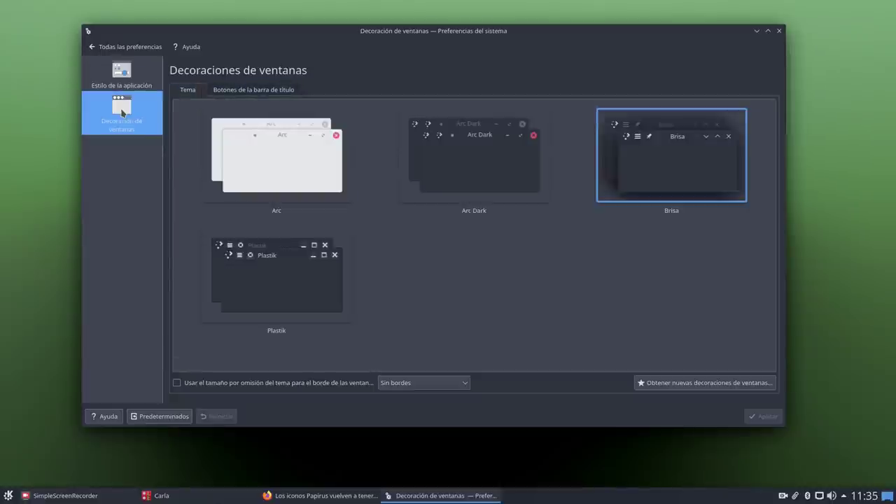
click(248, 96)
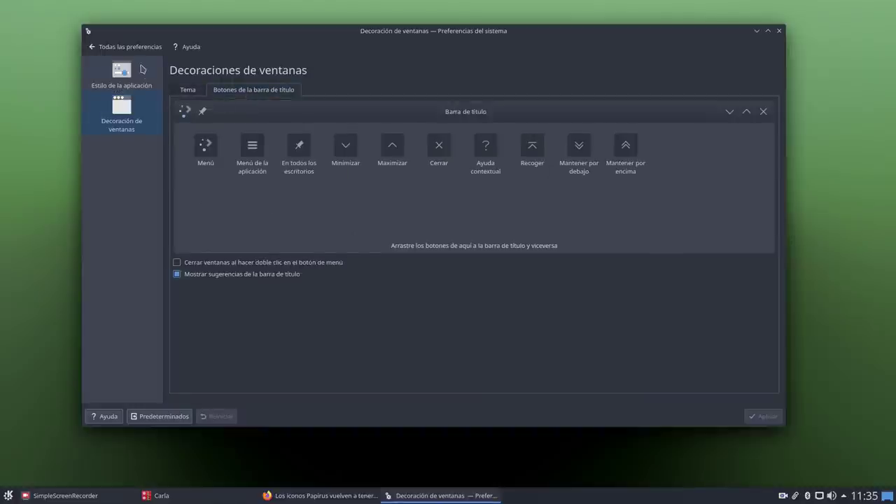
Step: Look over the application style page and its GNOME/GTK theme settings, and minimise the system preferences
click(128, 68)
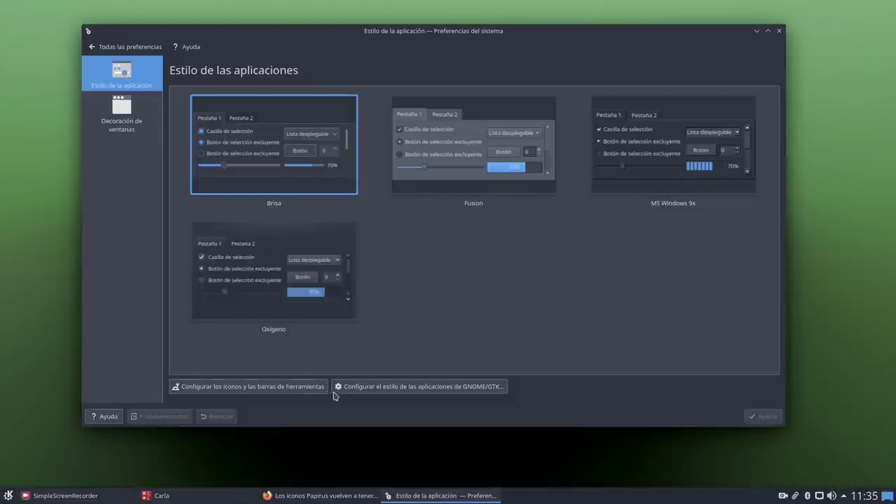
click(370, 393)
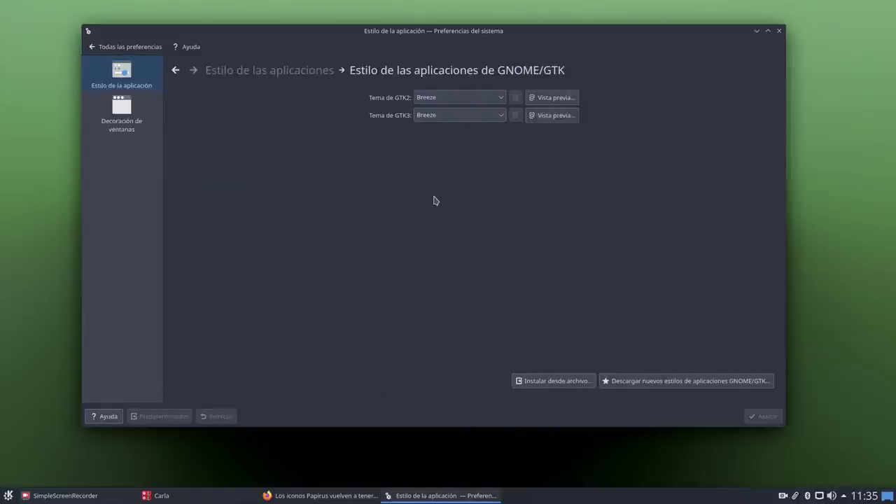
click(130, 47)
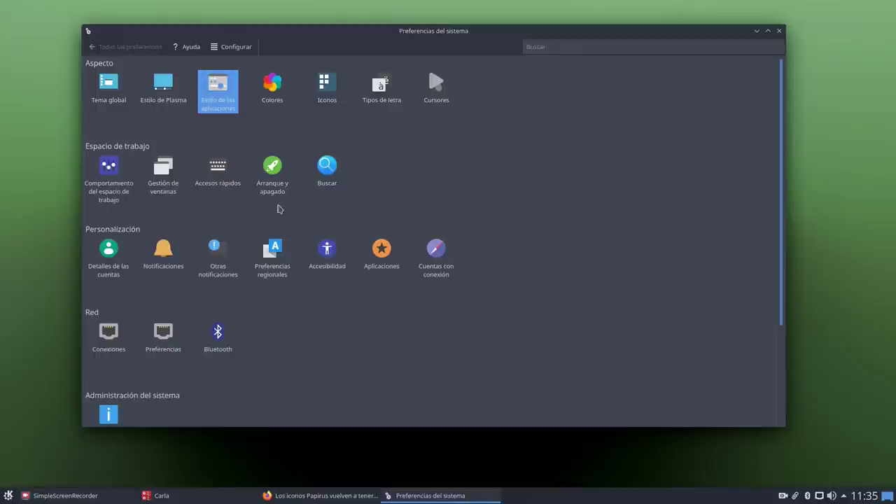
click(220, 92)
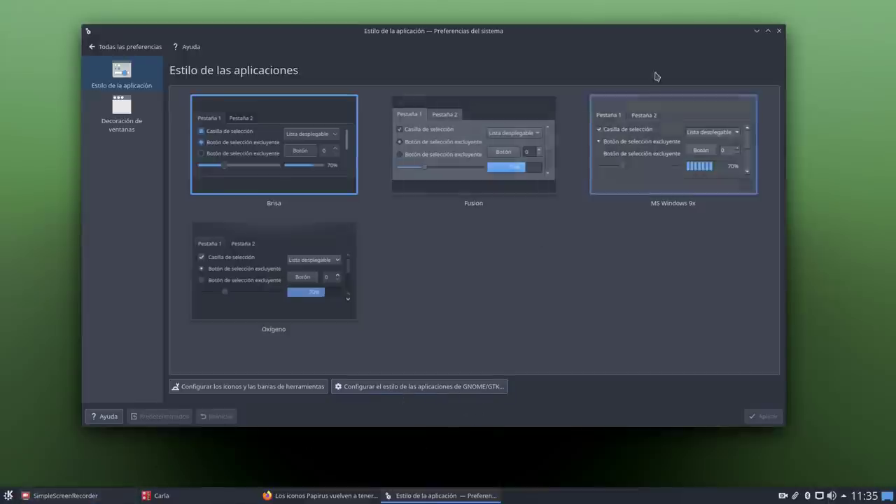
click(757, 30)
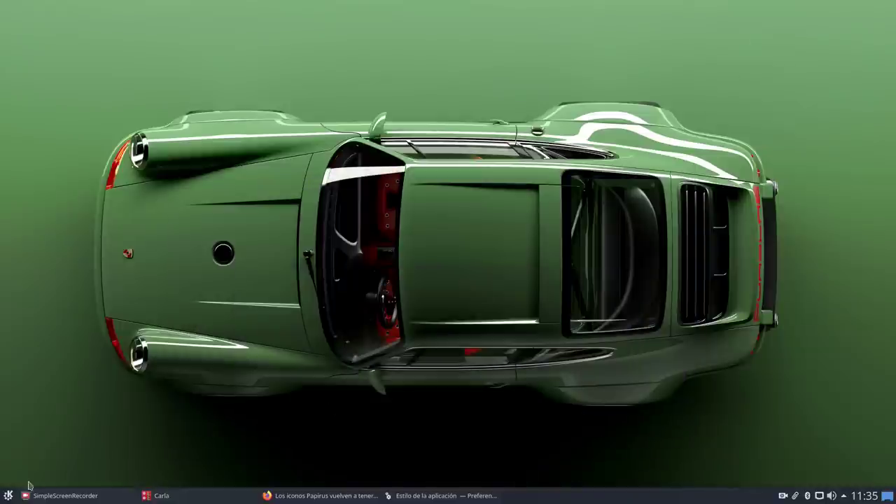
Step: Open a Konsole terminal, enlarge its window to about 216 x 47 characters and move it nearer the middle of the desktop
click(8, 496)
click(70, 317)
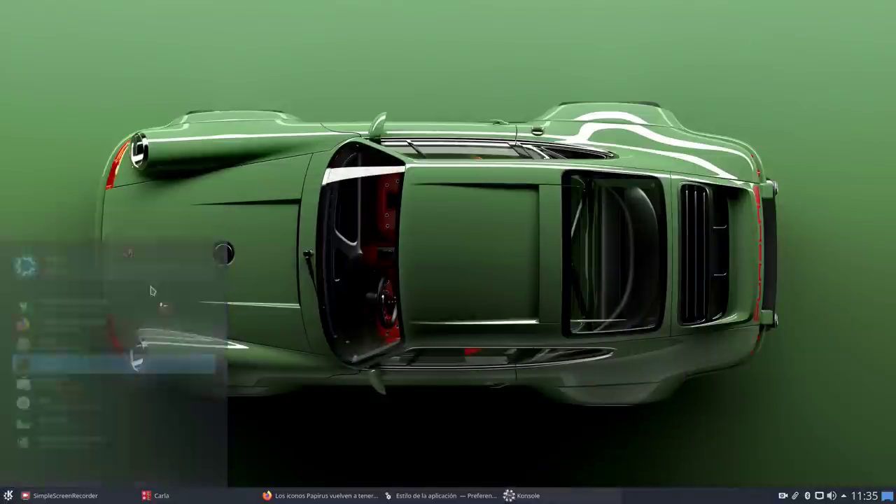
click(879, 6)
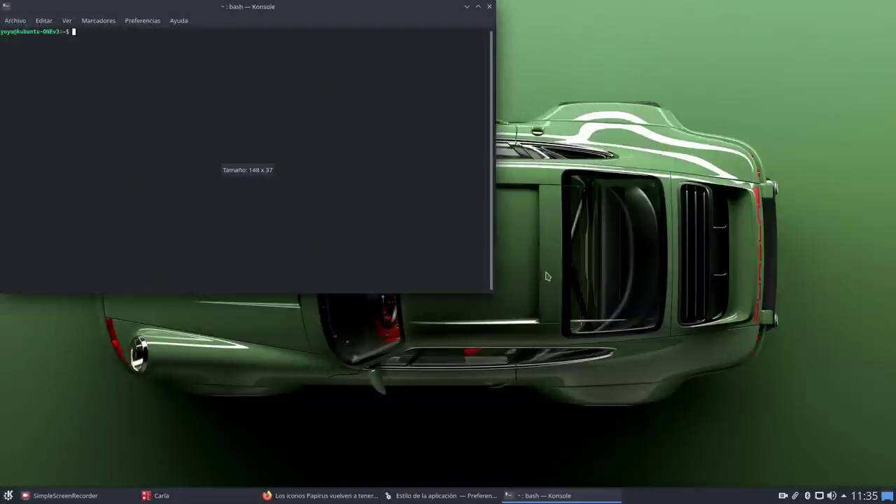
drag(496, 294, 718, 363)
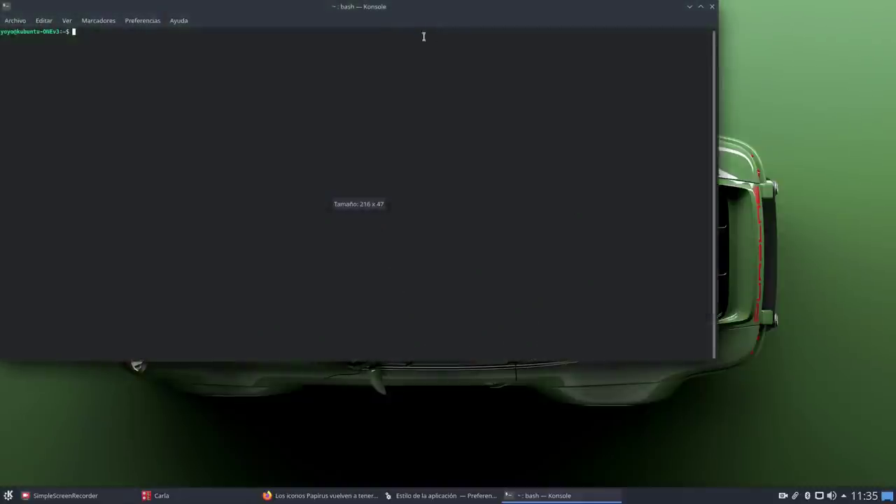
drag(384, 17, 567, 77)
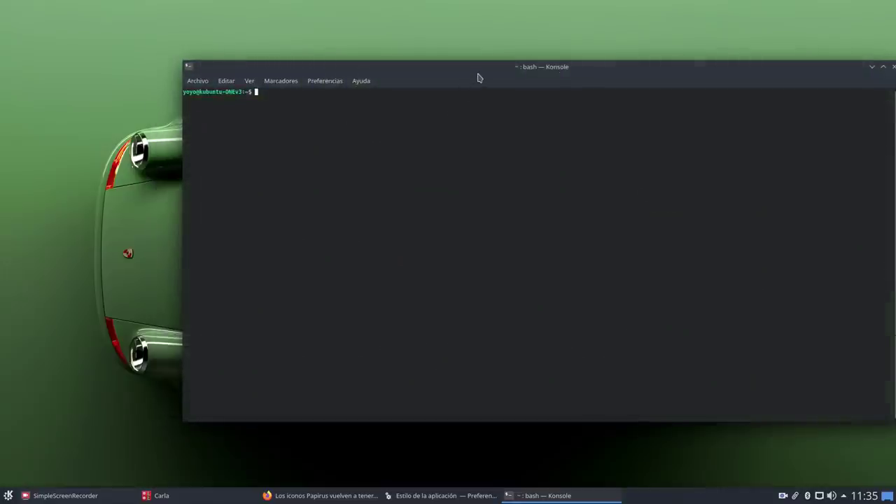
drag(479, 77, 452, 75)
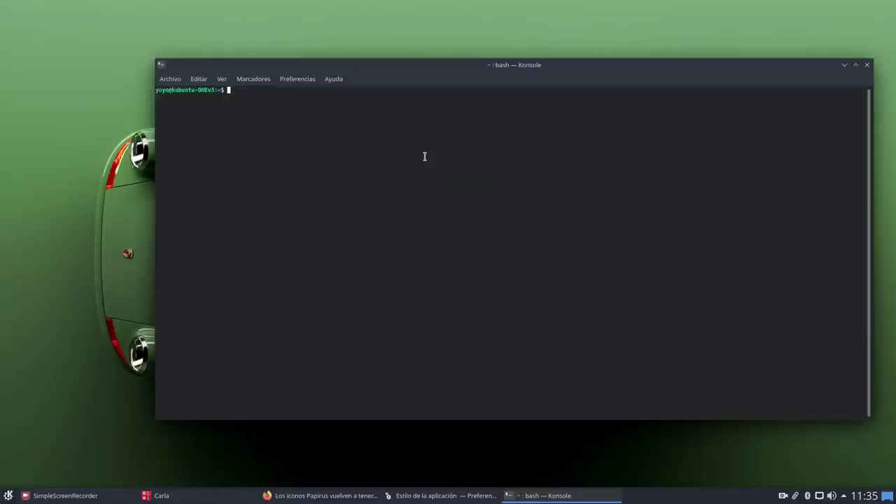
Step: Install the Arc GTK theme with sudo apt install arc-theme, entering the sudo password and accepting the additional packages
text(sudo apt install arc-theme)
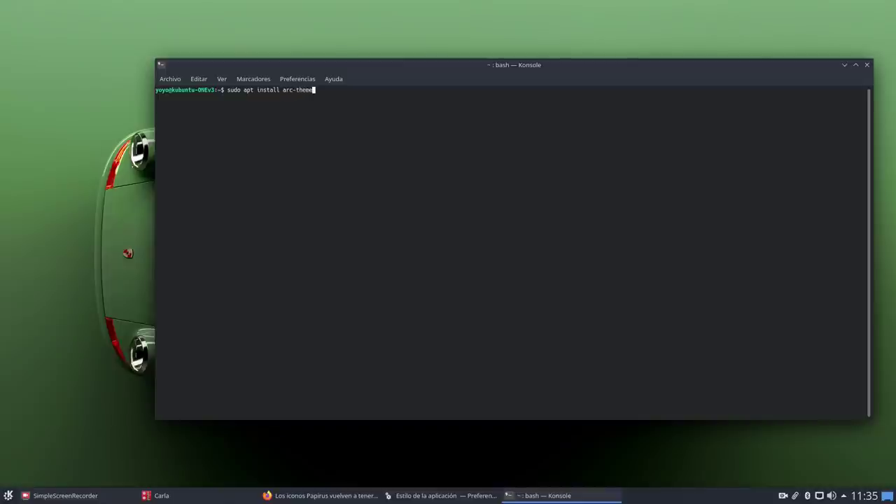
key(Return)
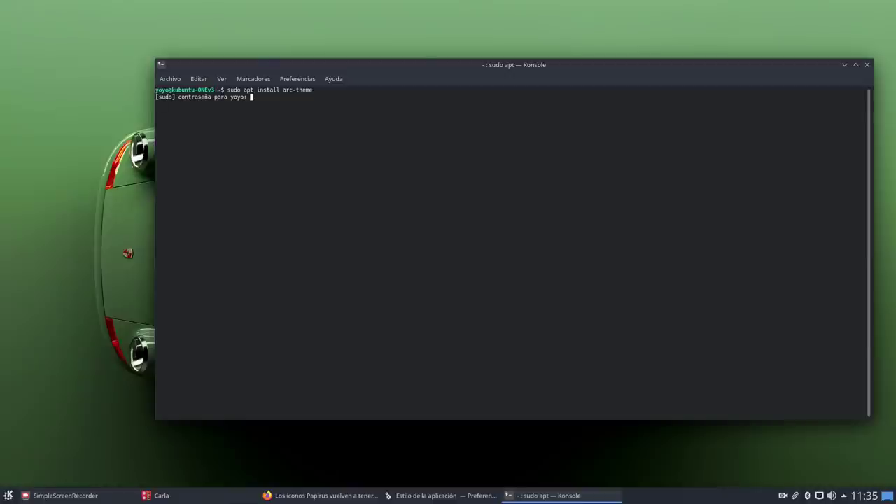
key(Return)
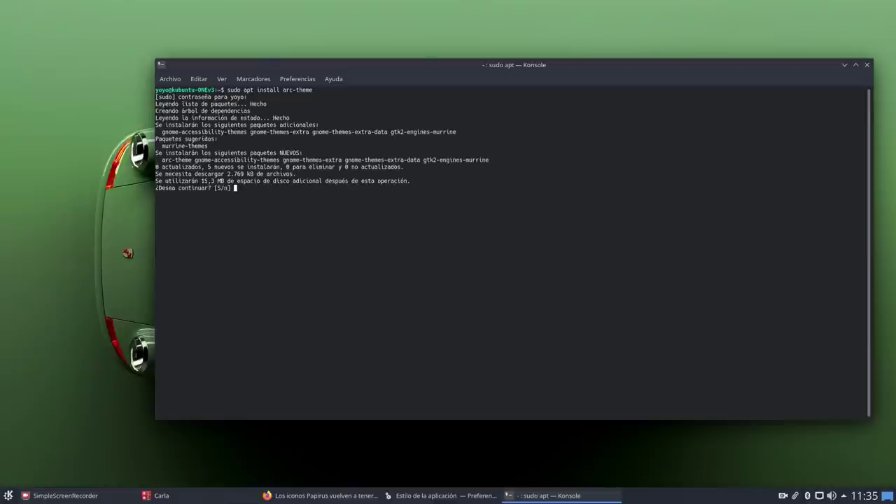
key(Return)
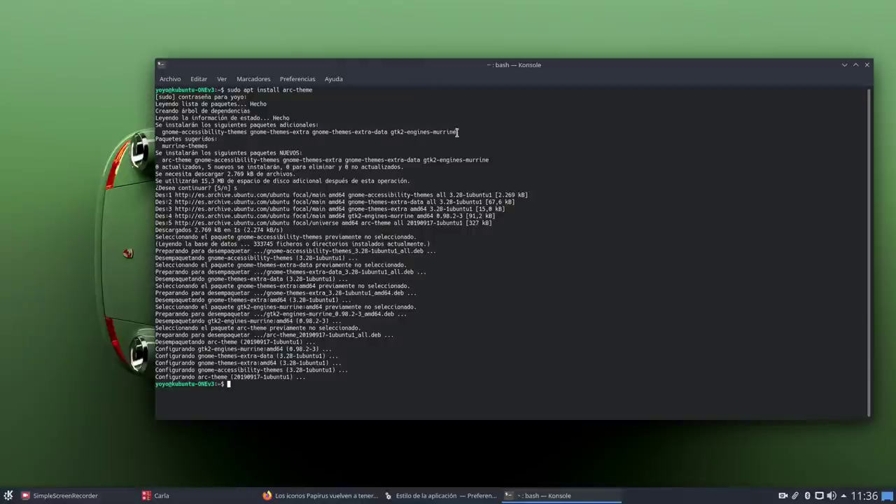
Step: Highlight the list of additional packages and the install command in the terminal output, and minimise the terminal
drag(457, 132, 159, 131)
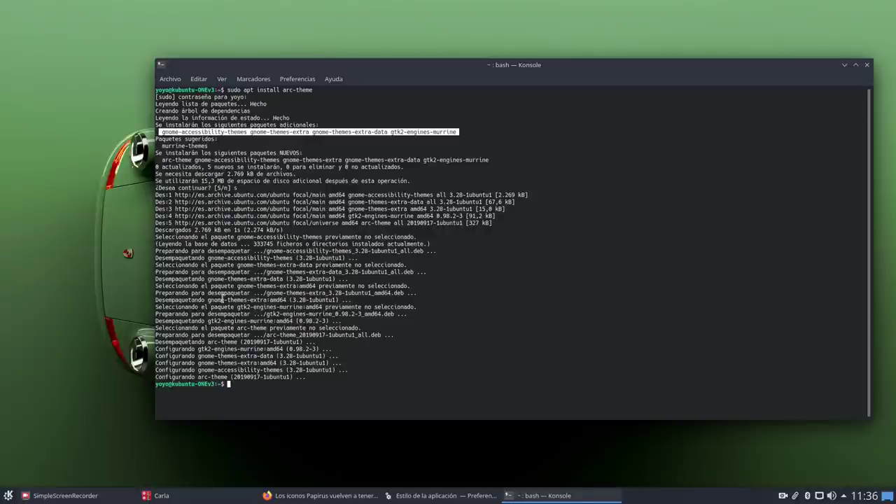
click(260, 389)
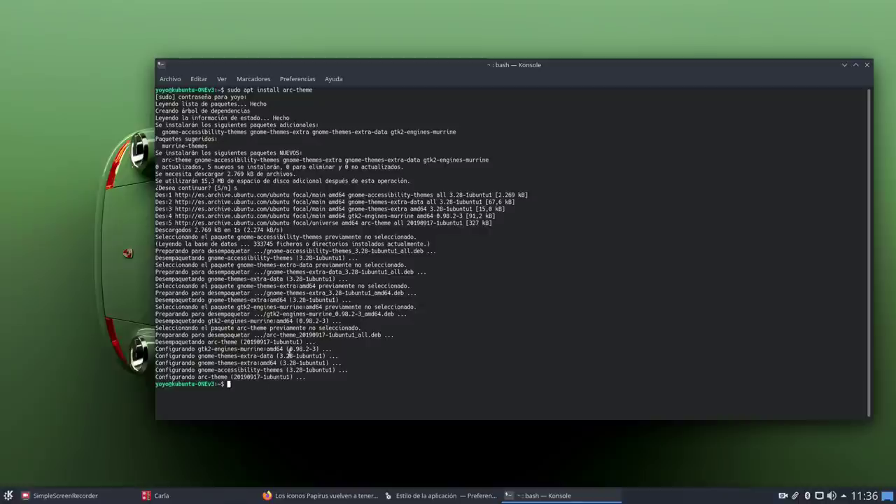
triple_click(291, 92)
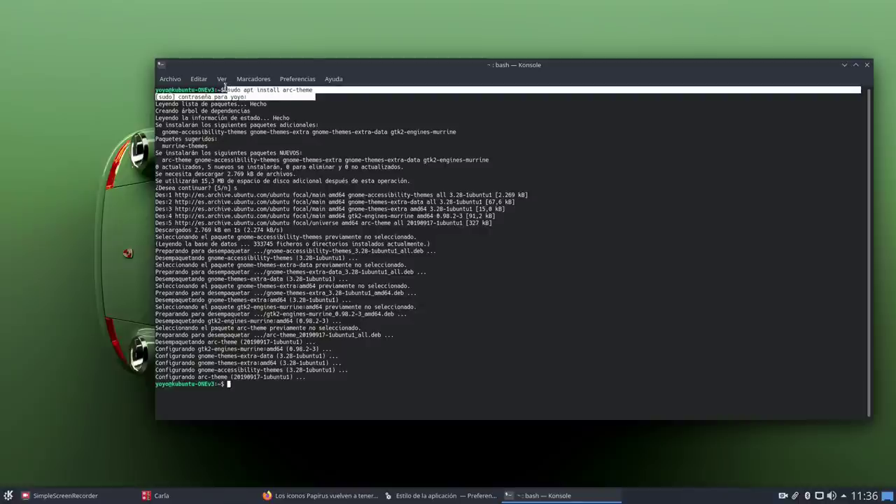
click(400, 292)
click(845, 64)
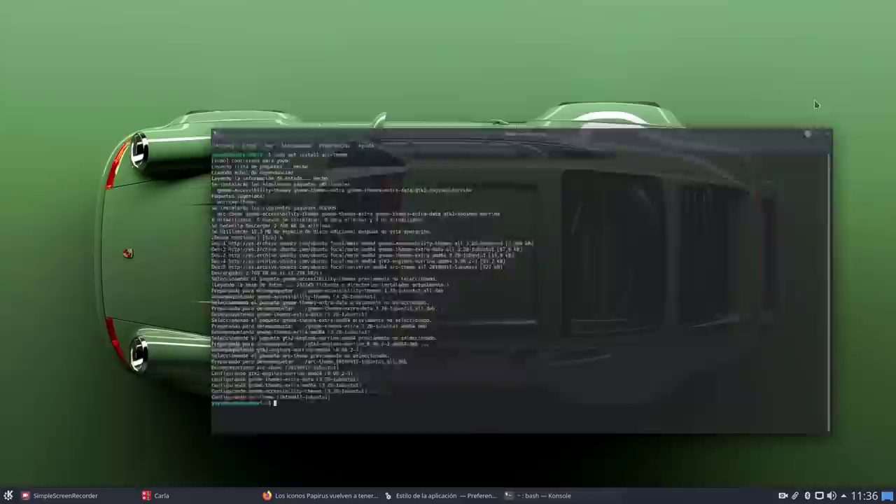
Step: Check which GTK2 themes are offered in the GNOME/GTK application style settings, and close the system preferences
click(459, 498)
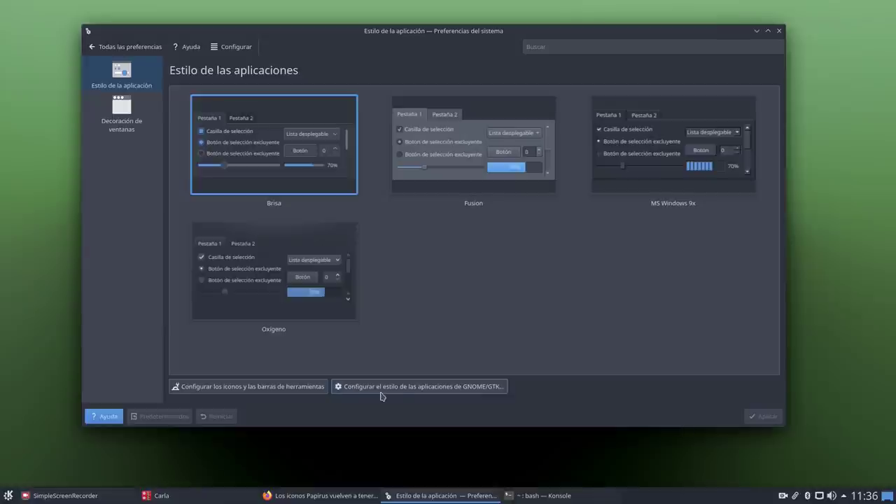
click(429, 387)
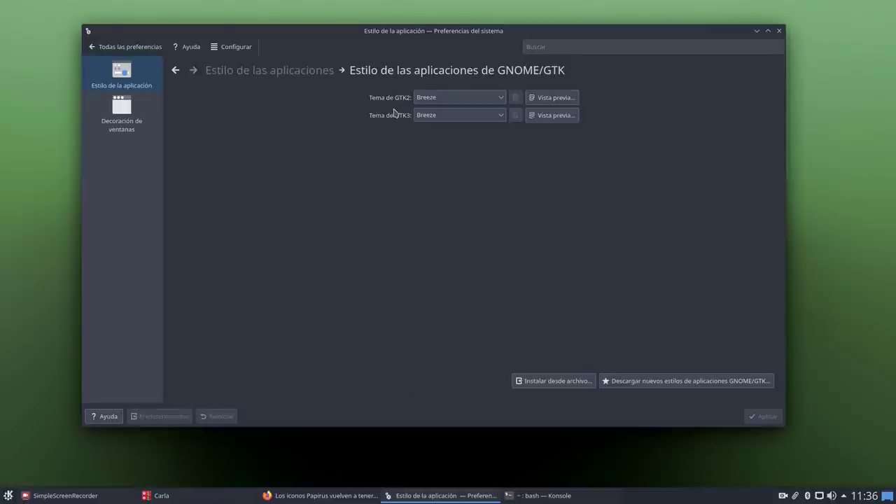
click(459, 103)
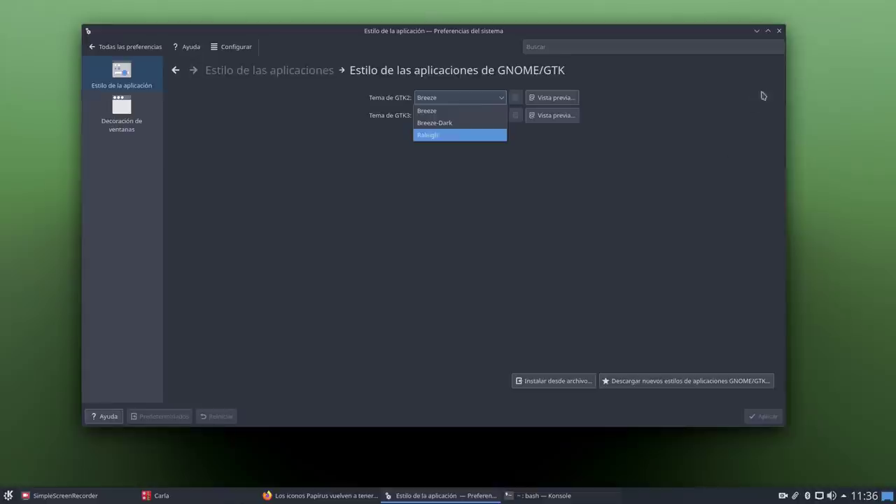
click(779, 31)
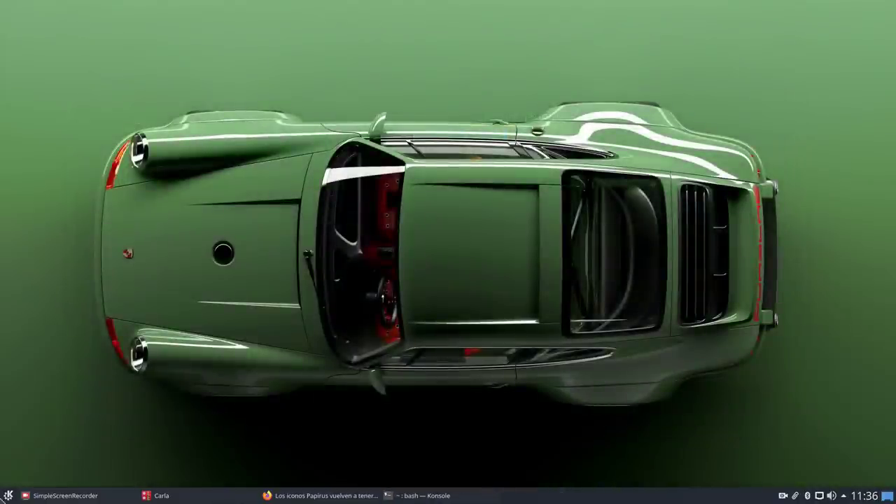
click(9, 496)
click(70, 276)
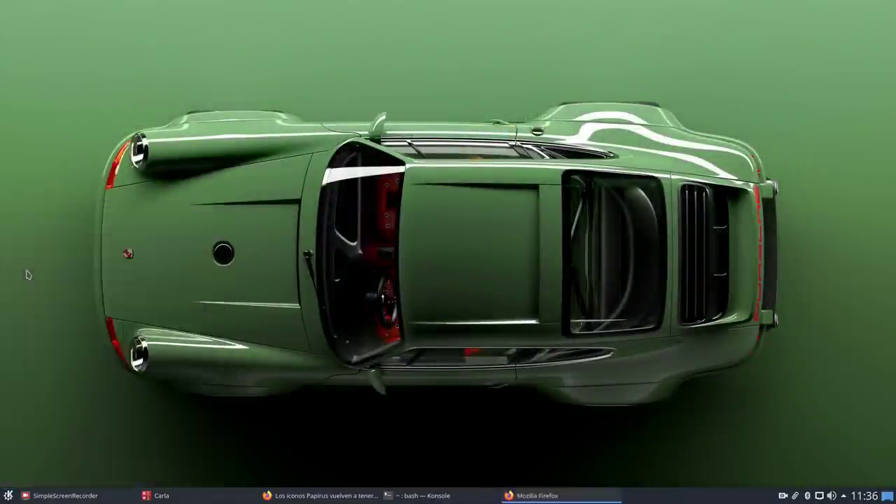
click(888, 7)
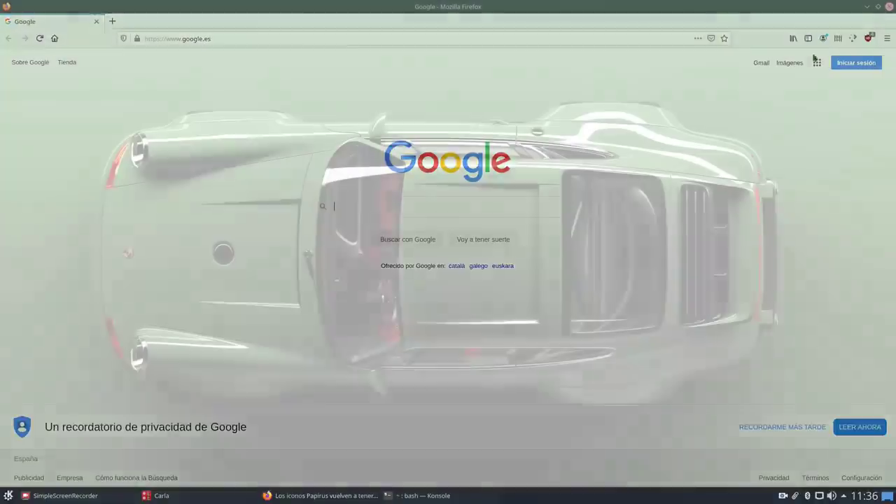
Step: Reopen the system preferences, go to the GNOME/GTK application style settings and move the window away from the screen corner
click(8, 496)
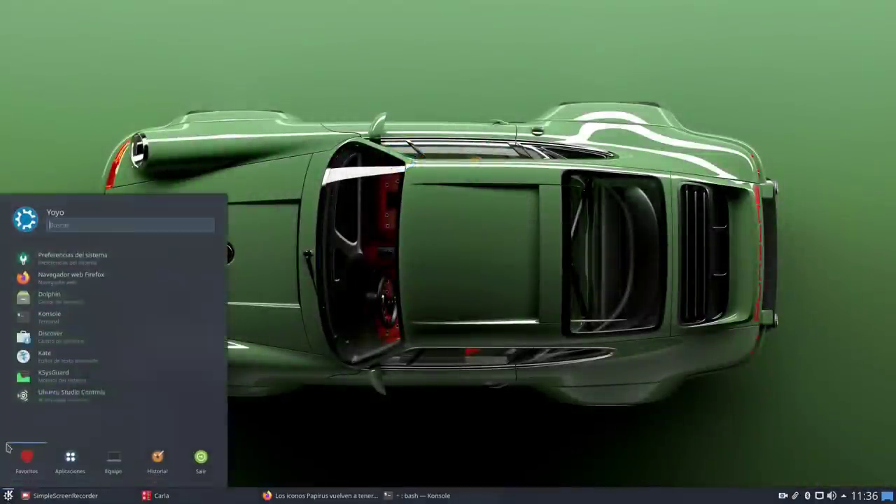
click(46, 258)
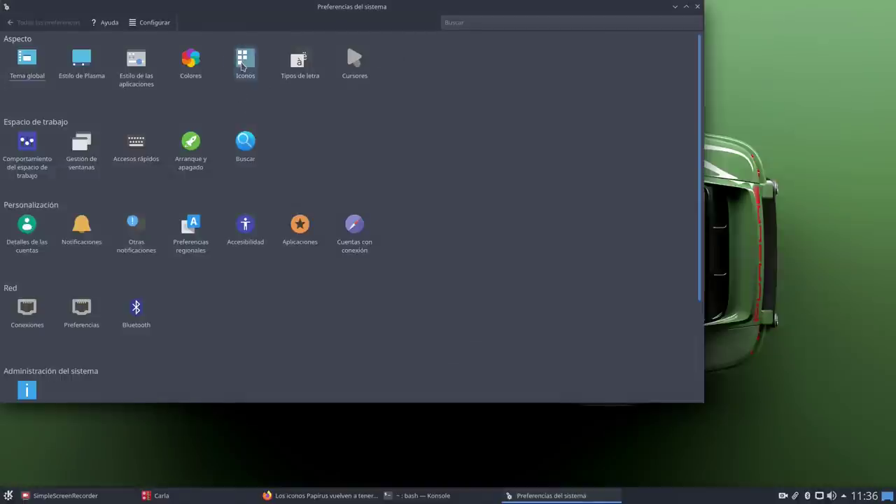
click(144, 62)
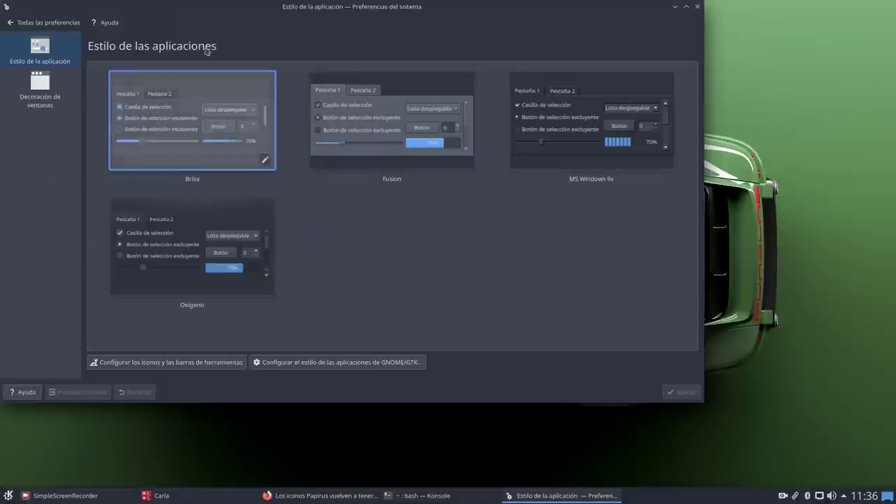
drag(294, 12, 338, 24)
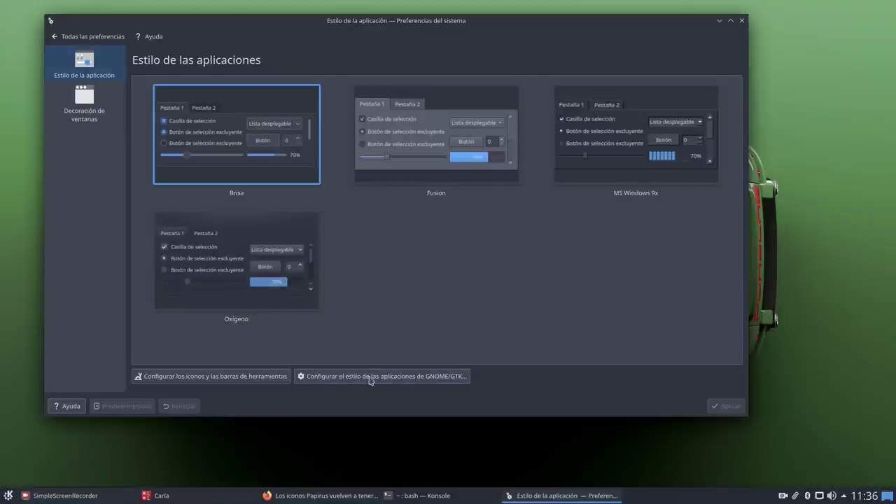
click(395, 379)
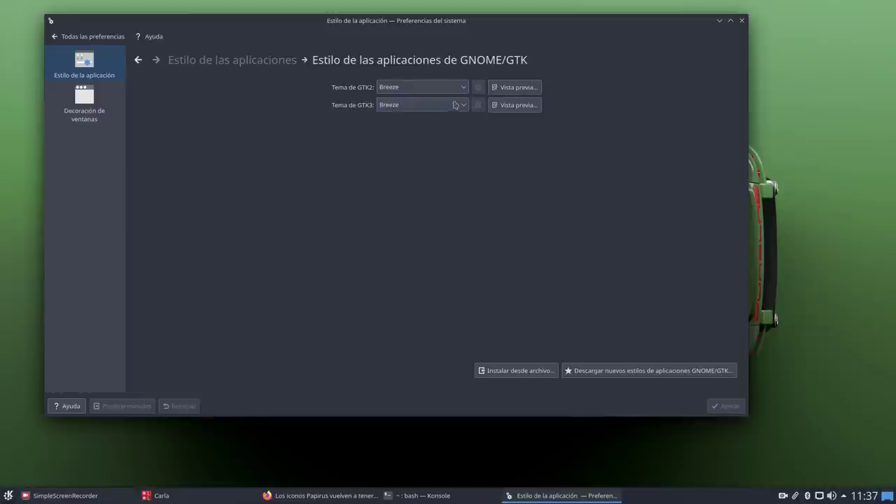
Step: Set both the GTK2 and GTK3 themes to Arc-Dark and apply the change
click(463, 88)
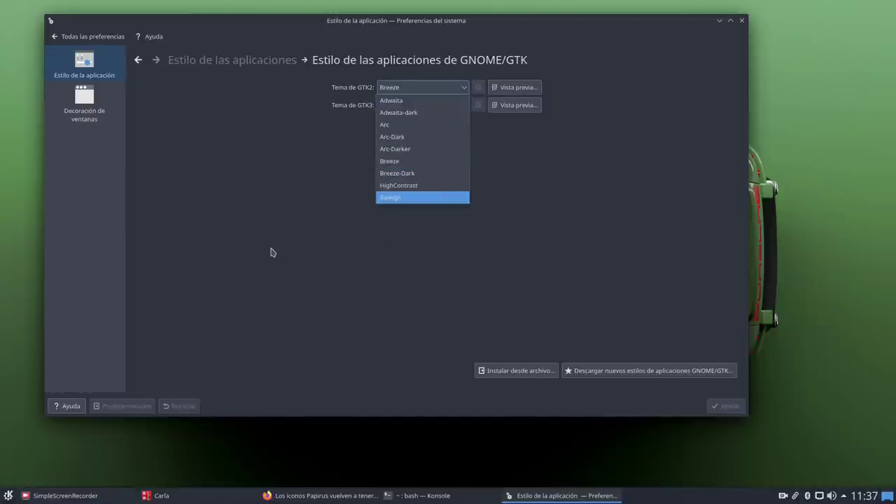
click(423, 137)
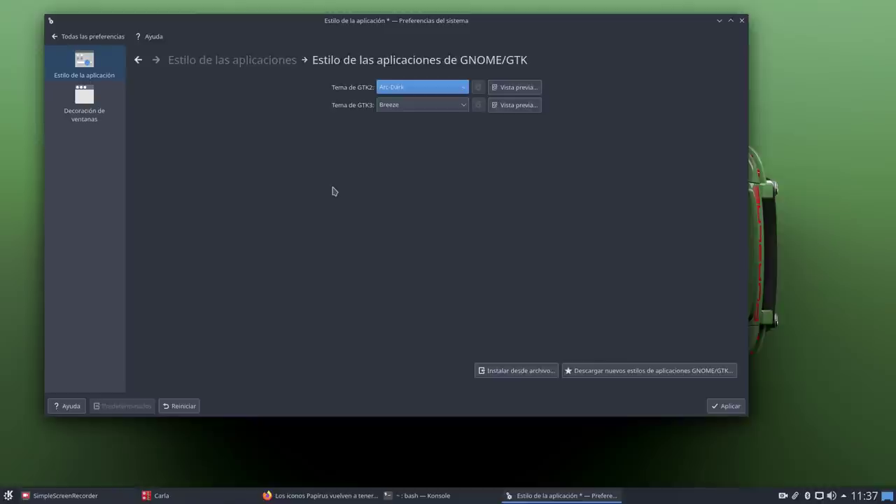
click(410, 106)
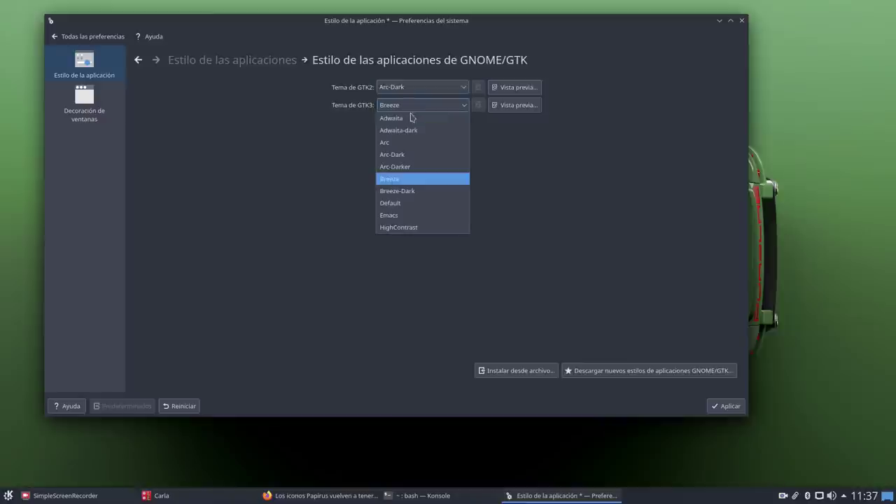
click(434, 160)
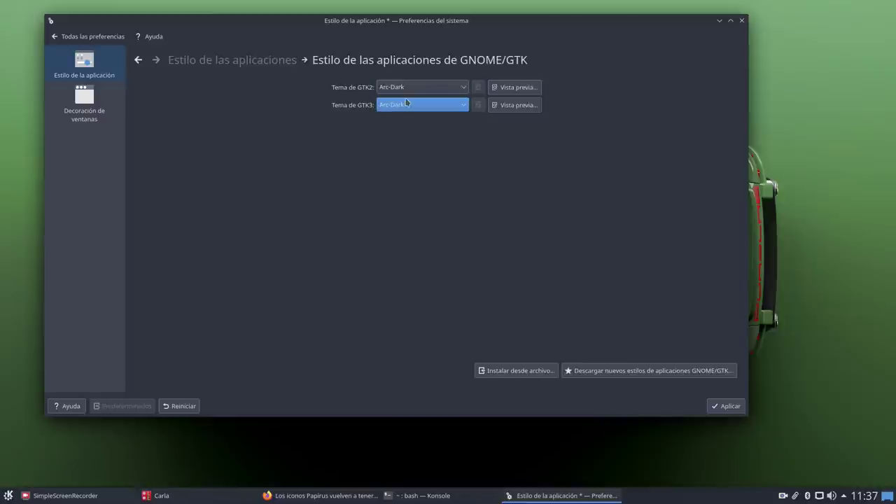
click(726, 406)
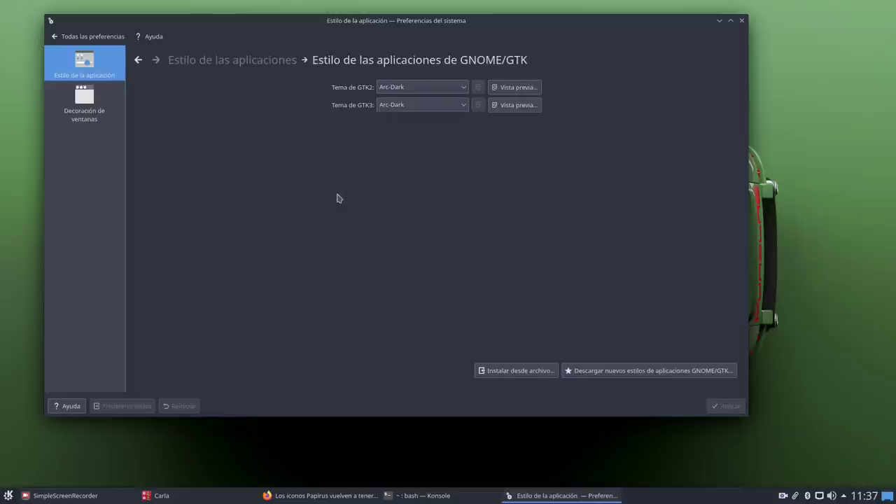
Step: Minimise the system preferences and launch Synaptic Package Manager, authenticating with the account password
click(720, 20)
click(7, 495)
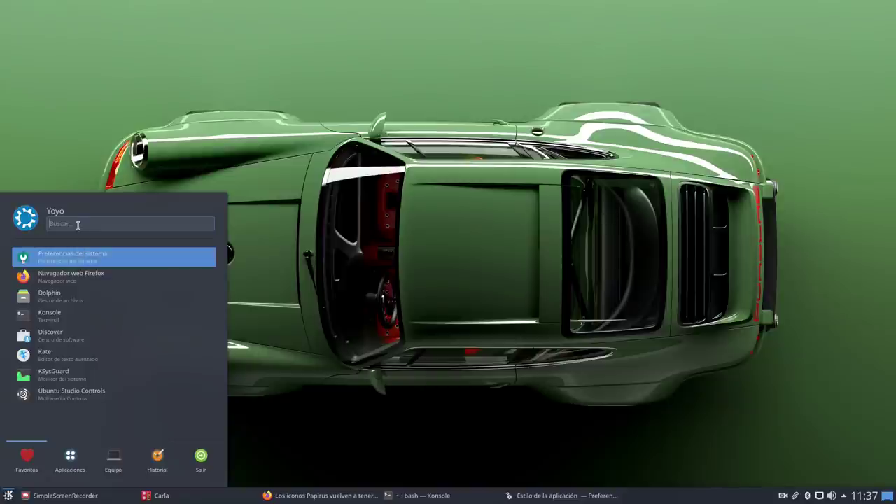
text(syna)
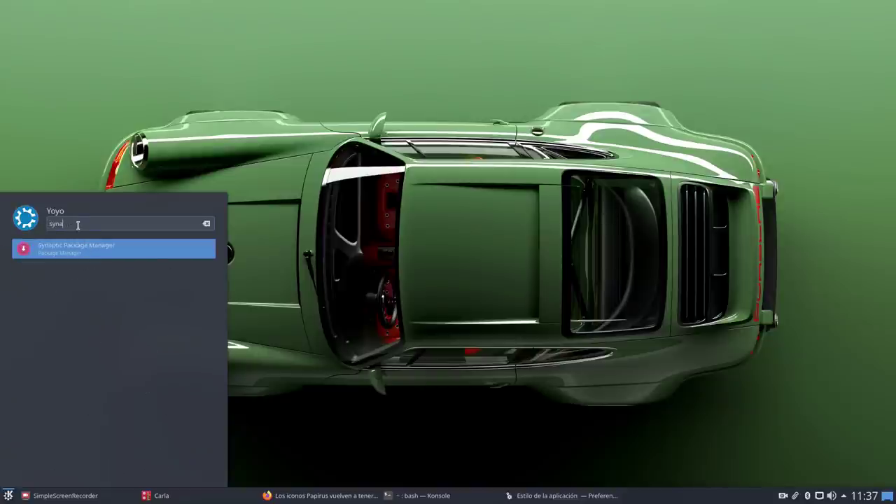
click(62, 252)
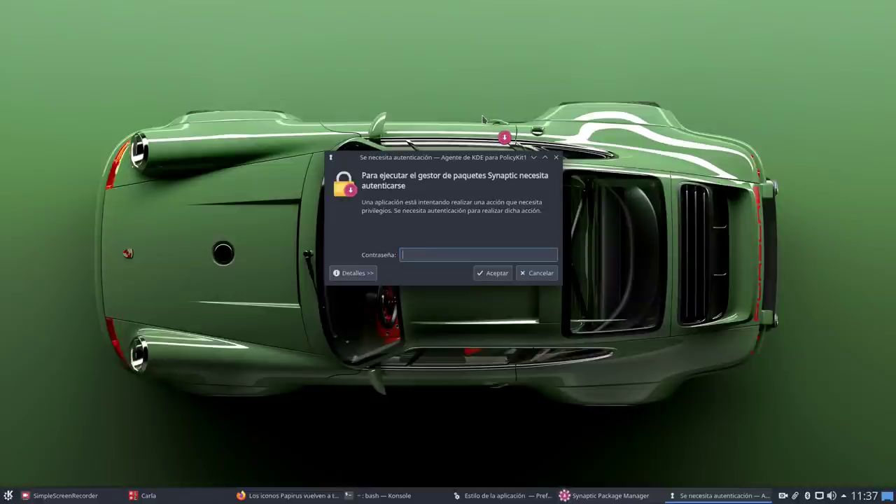
text(●●●●●●●●)
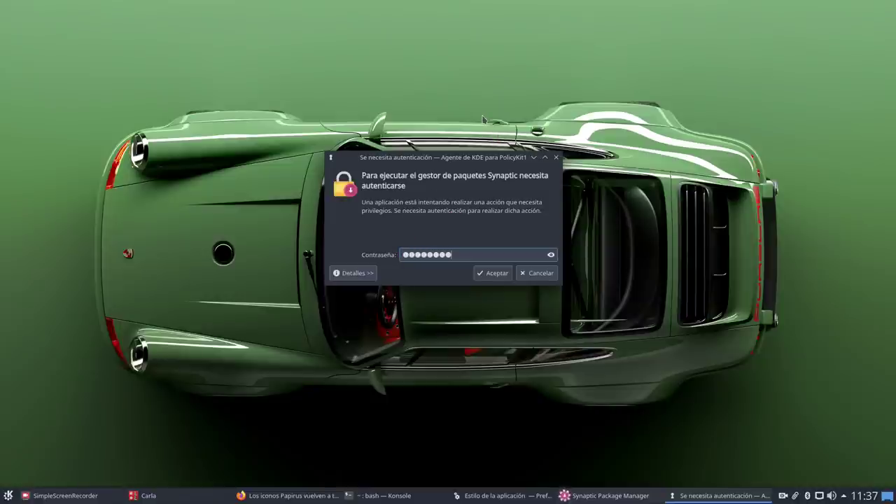
key(Return)
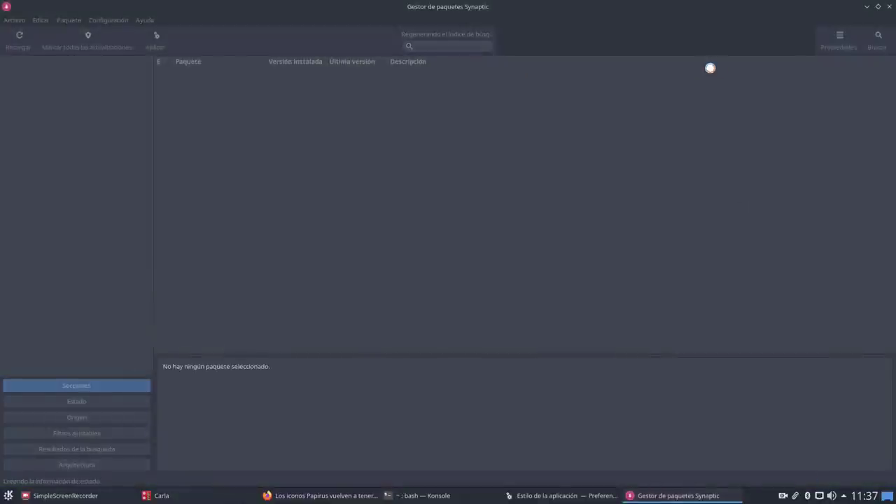
Step: Inspect the GTK theme on Synaptic's unmaximised window, enlarging it and placing it near the desktop's middle, and close Synaptic
click(878, 6)
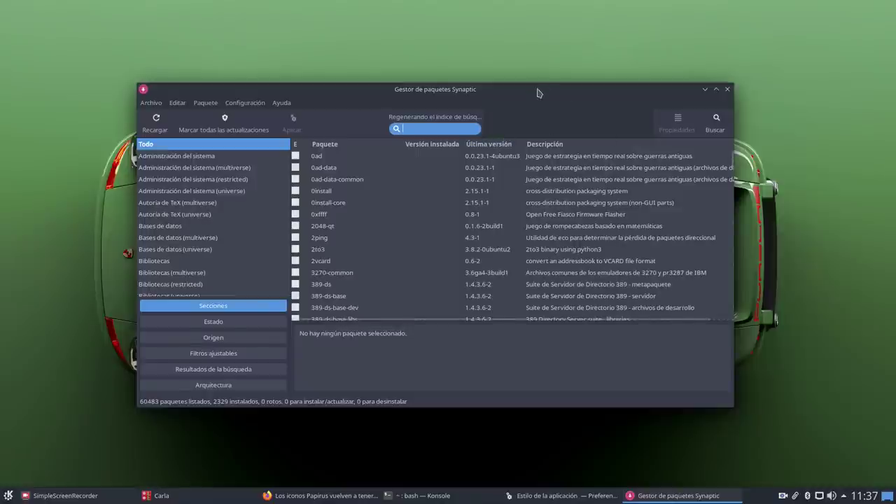
drag(537, 91, 466, 28)
drag(662, 345, 806, 429)
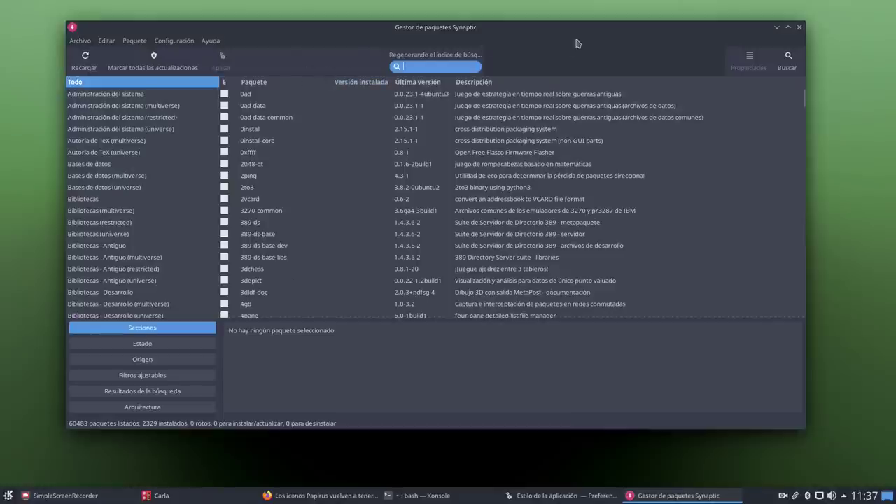
drag(582, 27, 600, 31)
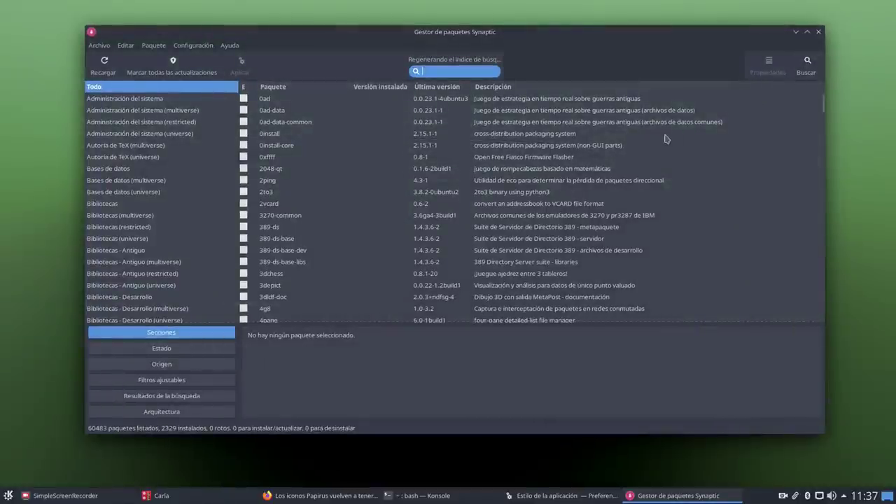
click(819, 32)
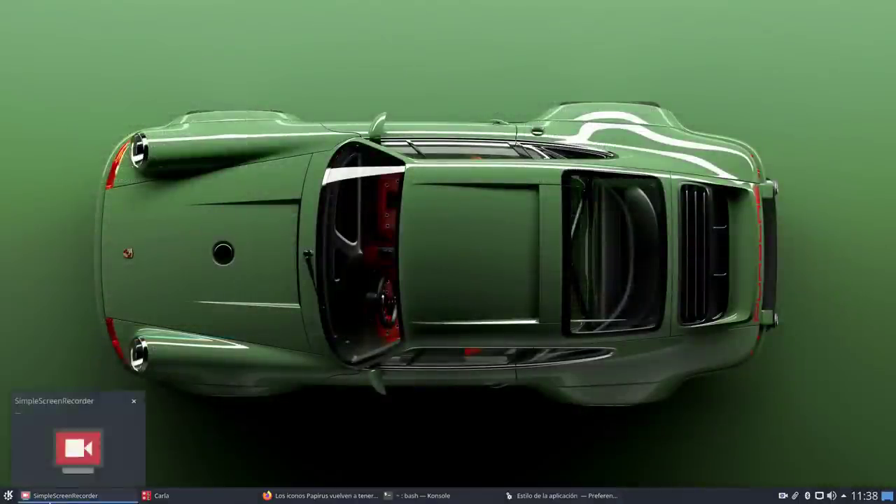
Step: Return the system preferences to the overview of all settings, close them, and close the Konsole terminal
mouse_move(301, 490)
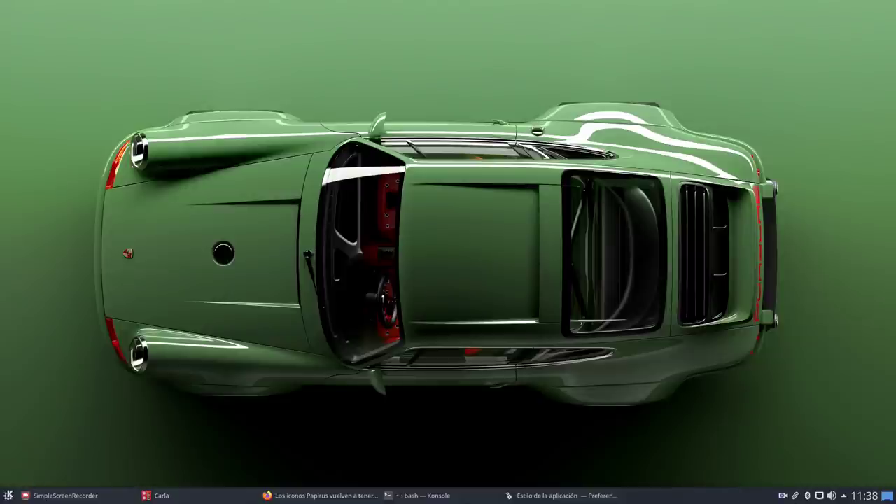
click(532, 495)
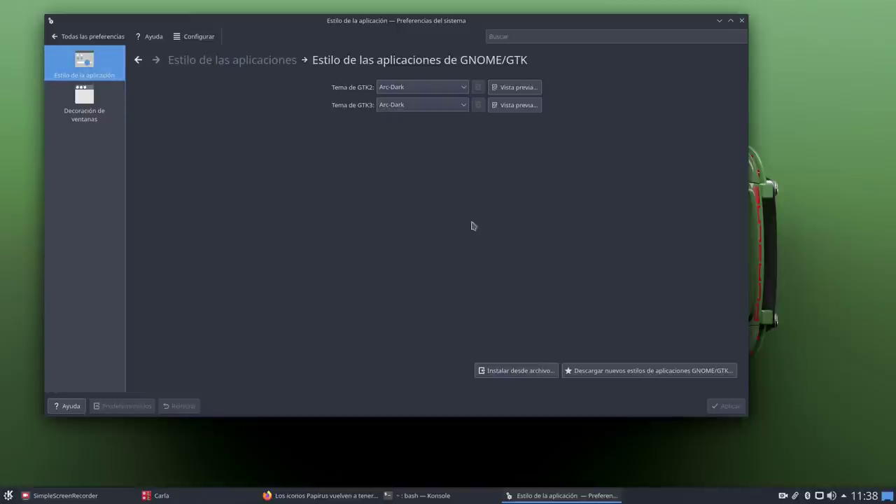
click(58, 36)
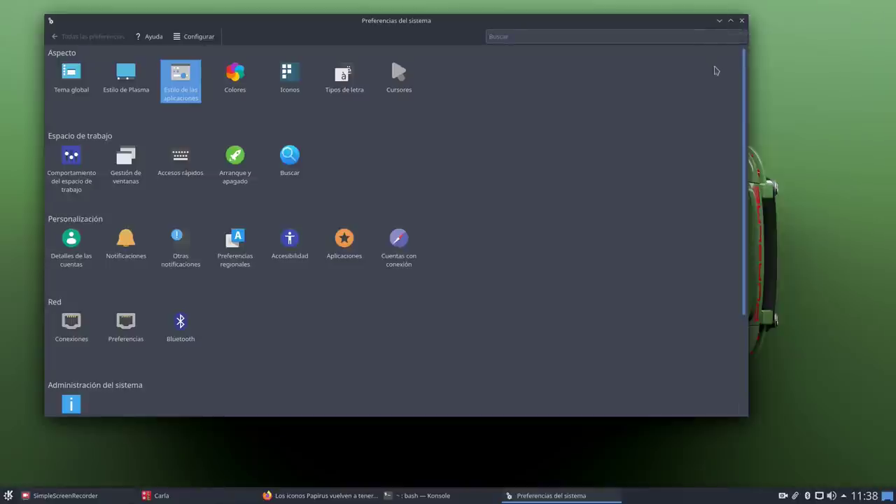
click(741, 20)
mouse_move(437, 498)
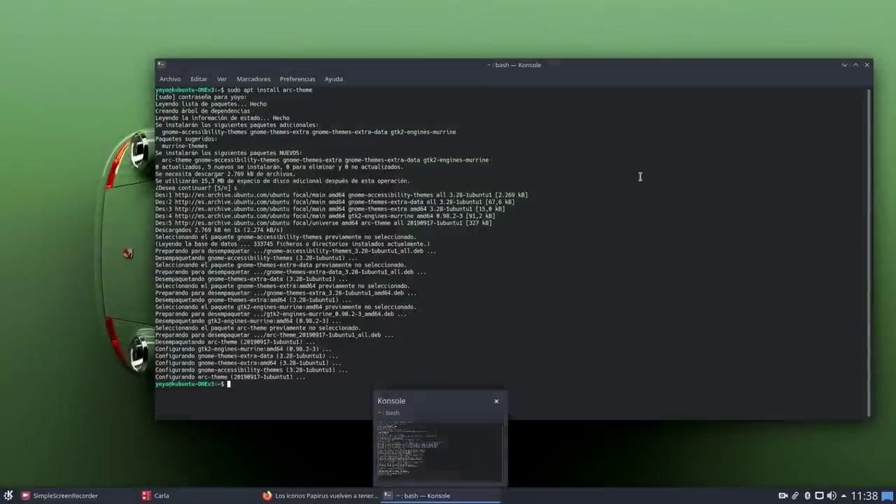
click(495, 401)
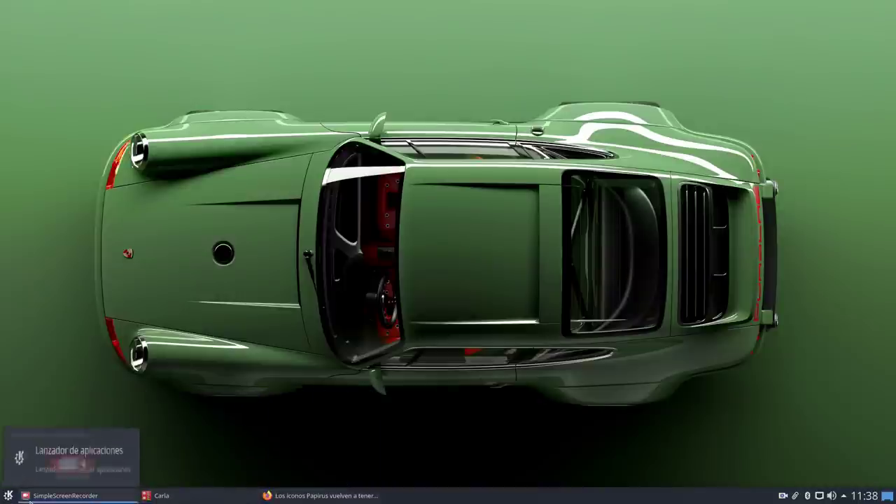
Step: Bring up the Firefox page about the Papirus icons PPA and minimise it again
mouse_move(224, 498)
click(322, 496)
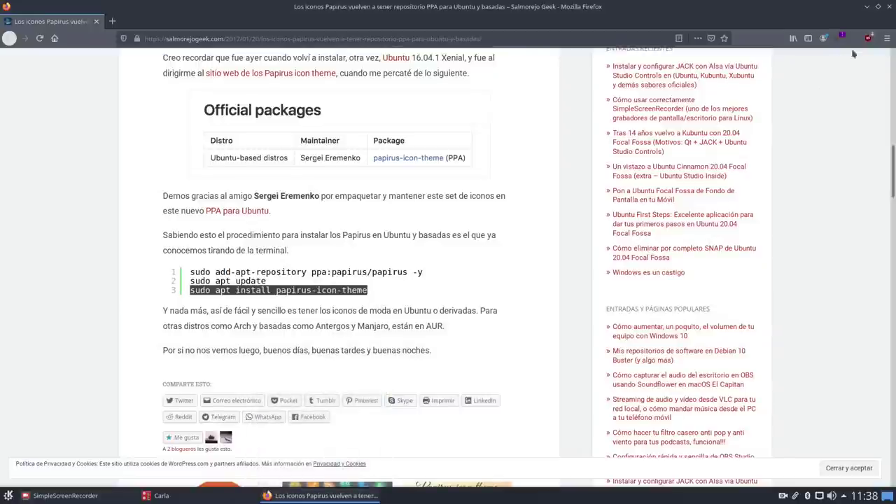
click(868, 7)
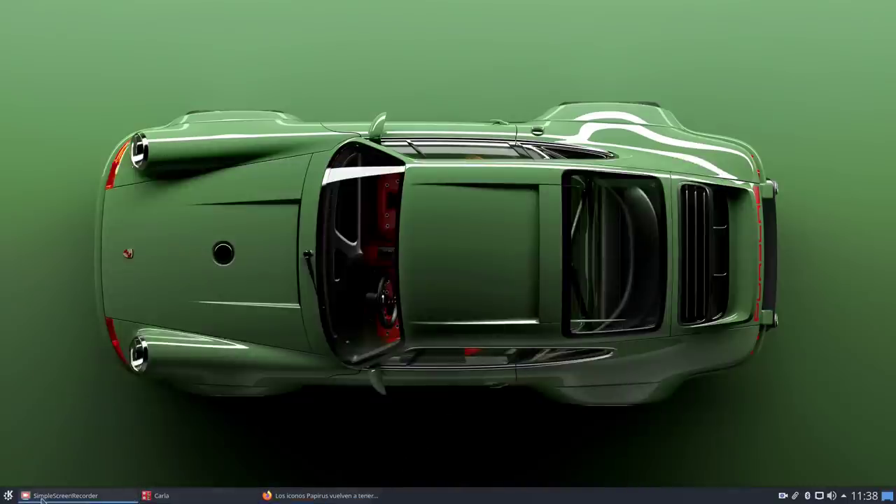
mouse_move(180, 501)
mouse_move(355, 500)
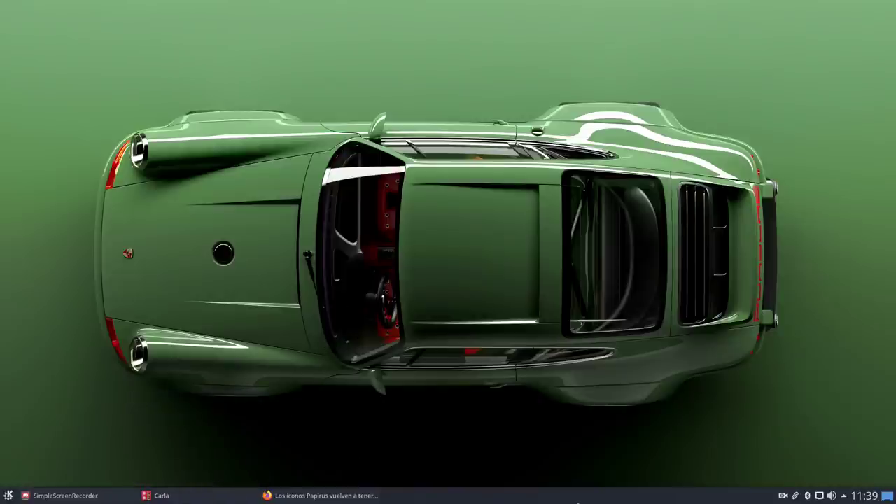
right_click(521, 65)
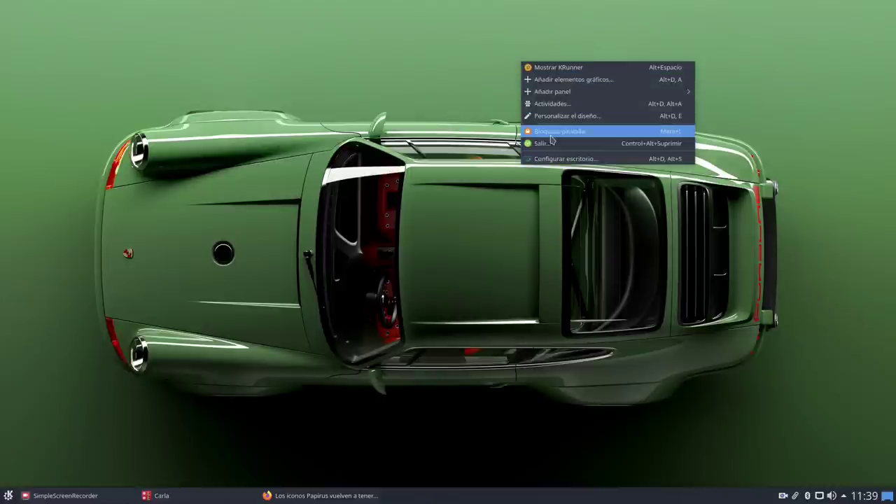
click(552, 429)
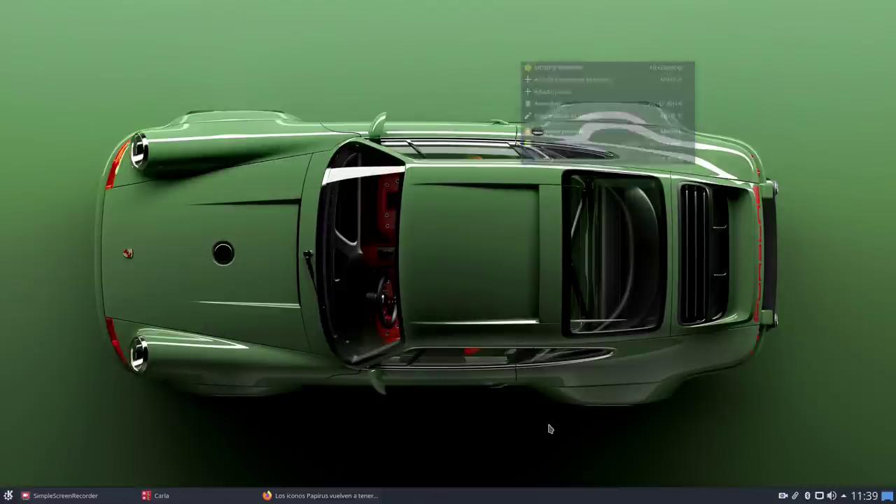
Step: Replace the panel's Gestor de tareas with the Gestor de tareas con solo iconos alternative, and leave the layout customisation mode
right_click(788, 109)
click(749, 171)
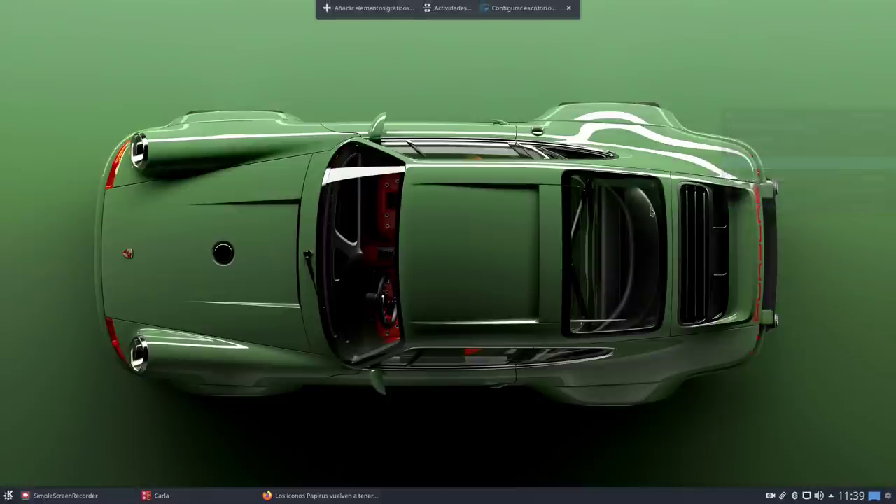
mouse_move(888, 498)
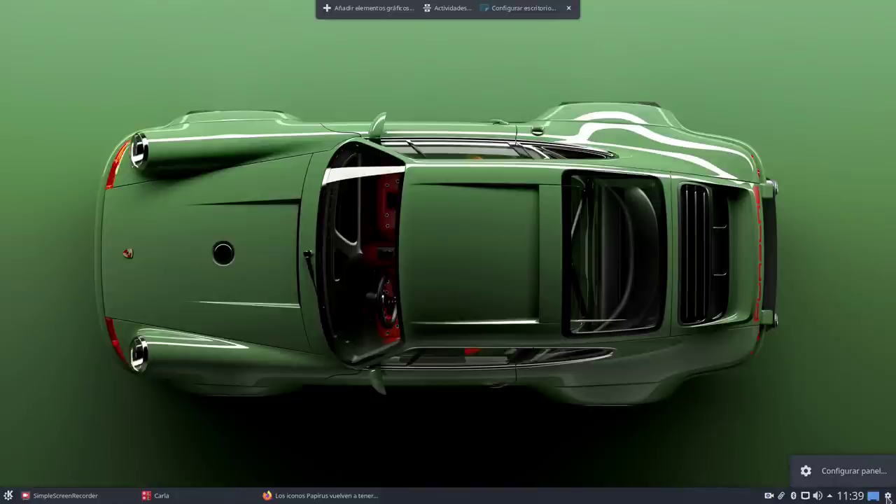
click(888, 499)
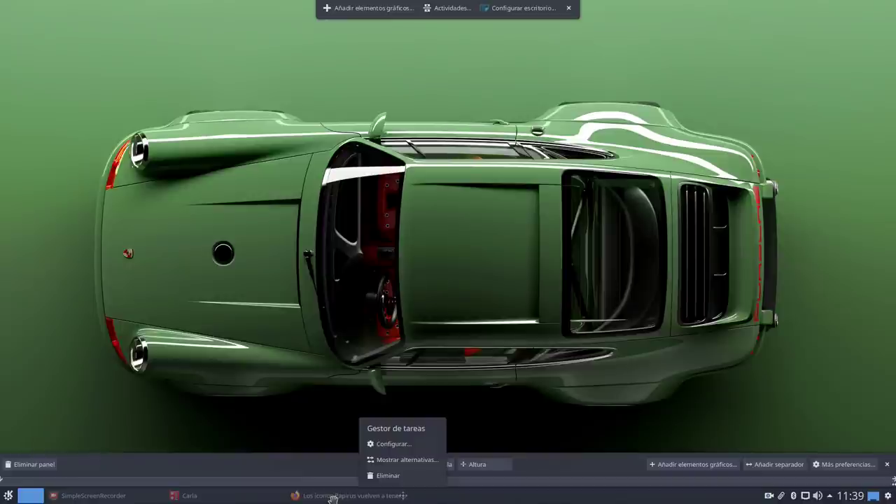
click(394, 461)
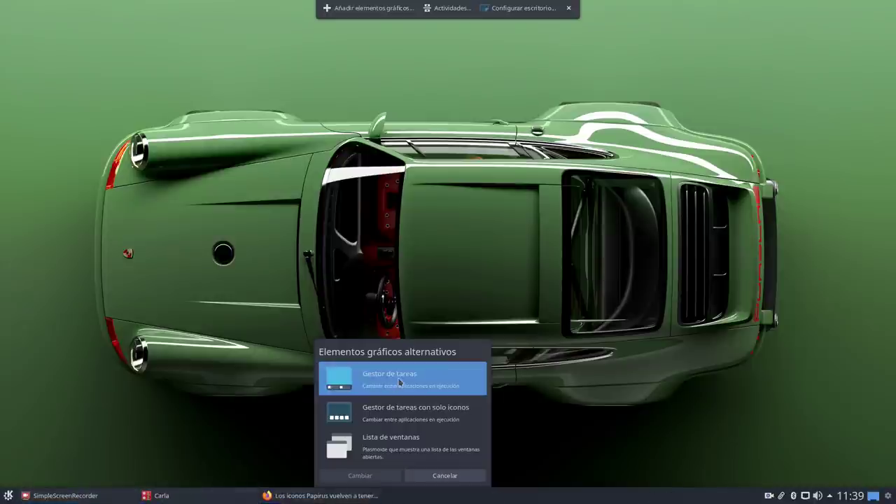
click(384, 414)
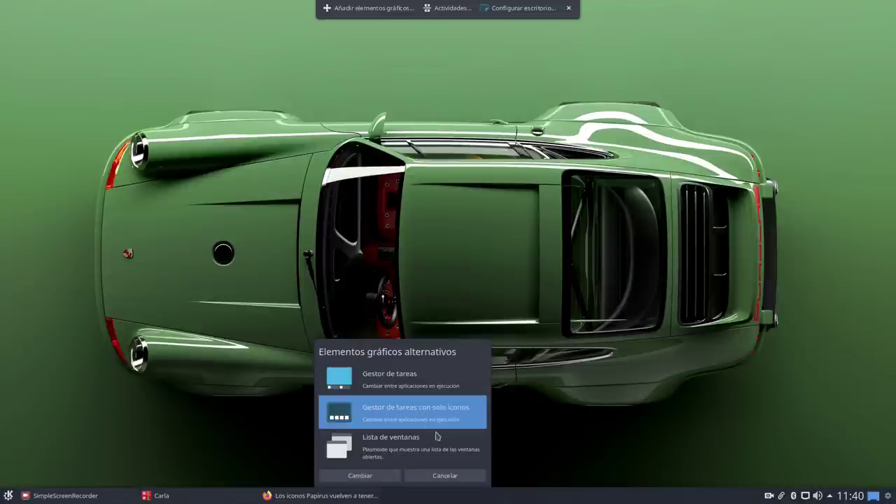
click(360, 477)
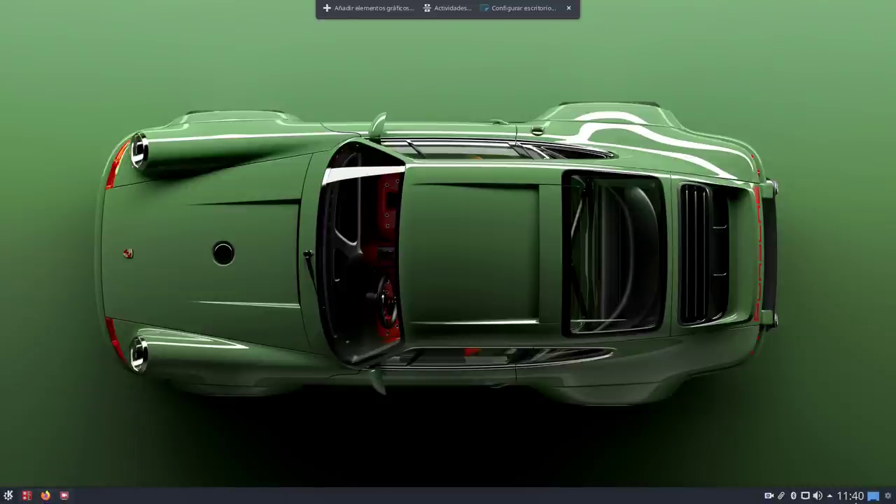
click(888, 496)
mouse_move(90, 496)
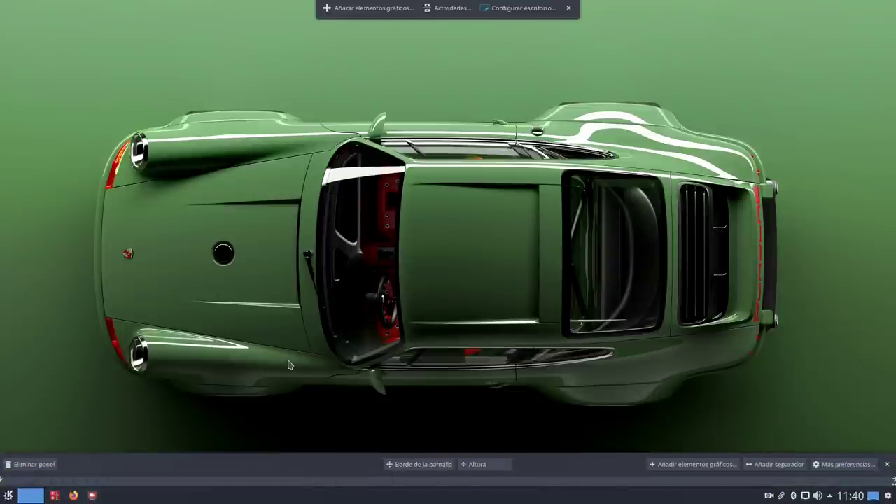
click(206, 282)
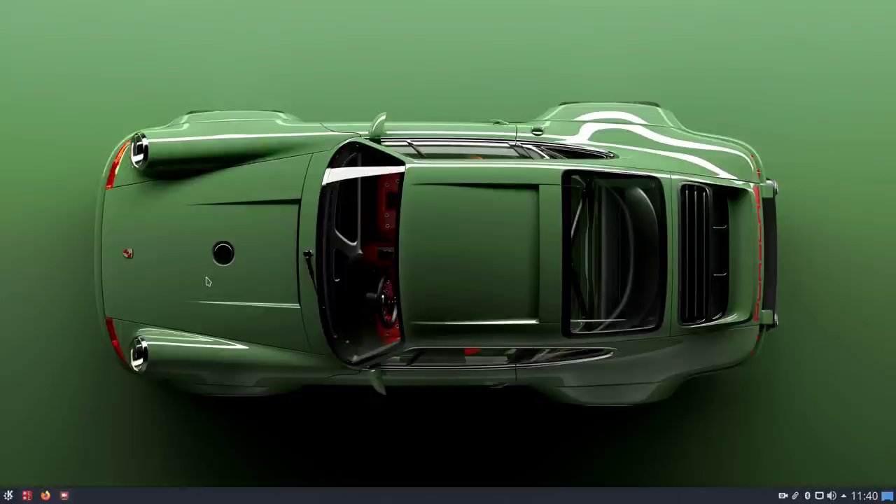
Step: Open two Dolphin windows spaced apart on the desktop to try the icons-only task manager, and minimise both
mouse_move(45, 496)
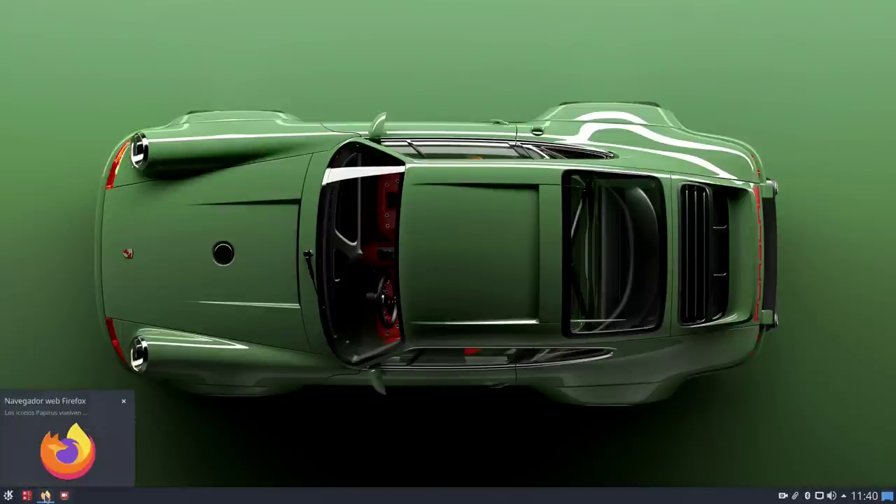
click(9, 496)
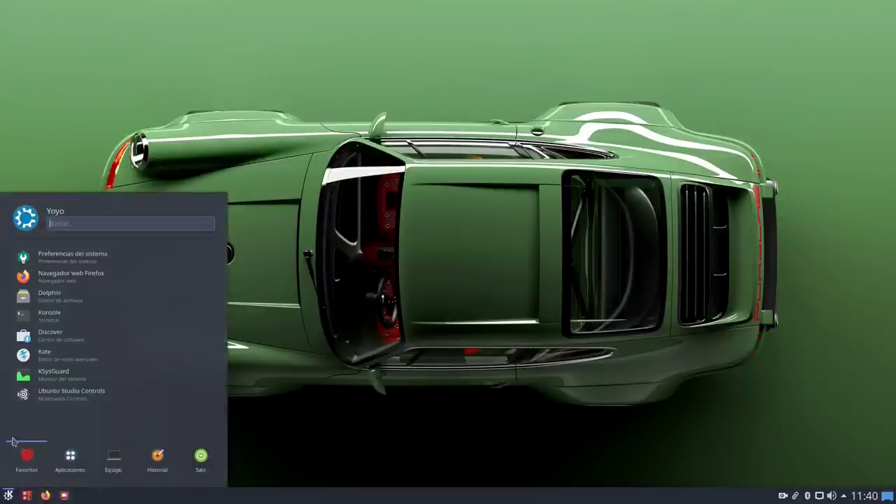
click(49, 292)
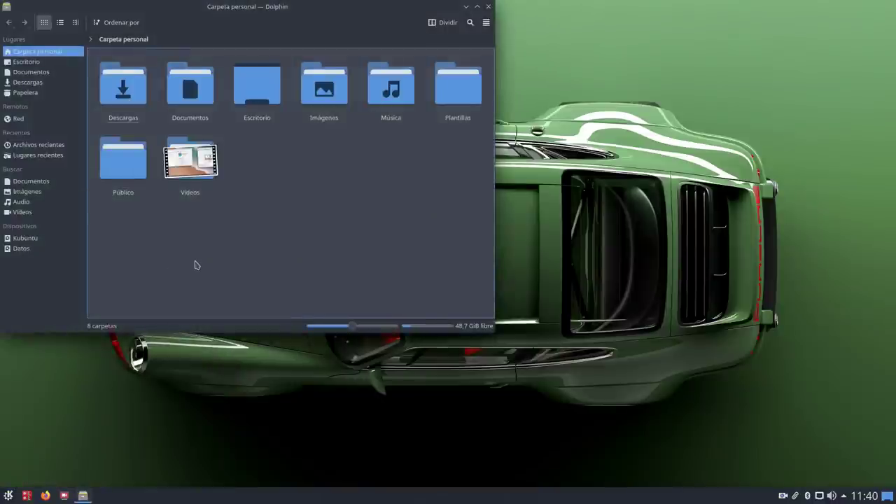
drag(278, 12, 333, 35)
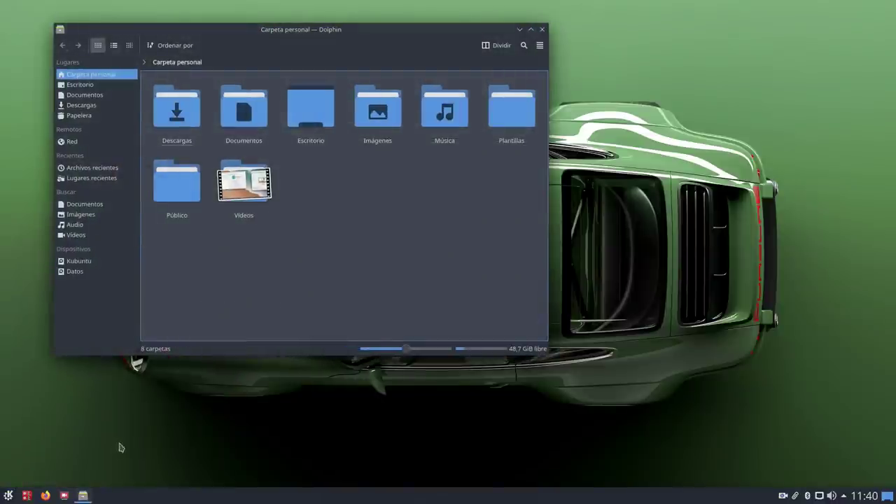
click(10, 496)
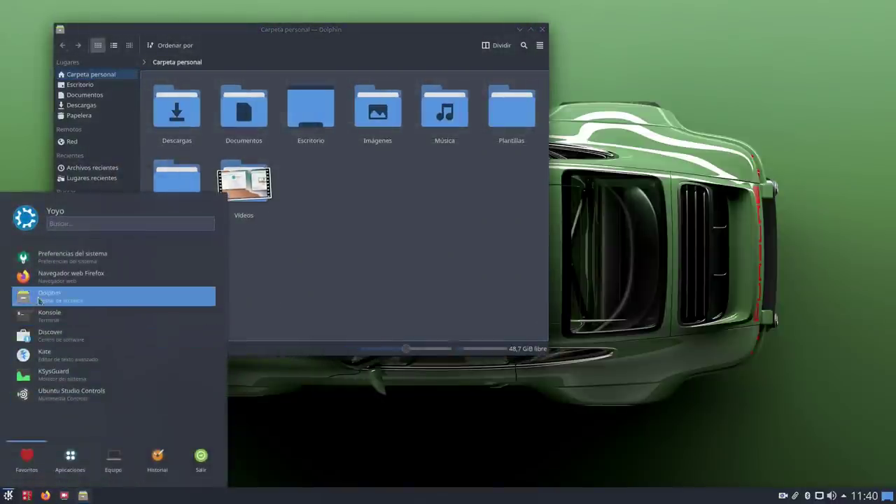
drag(49, 296, 160, 285)
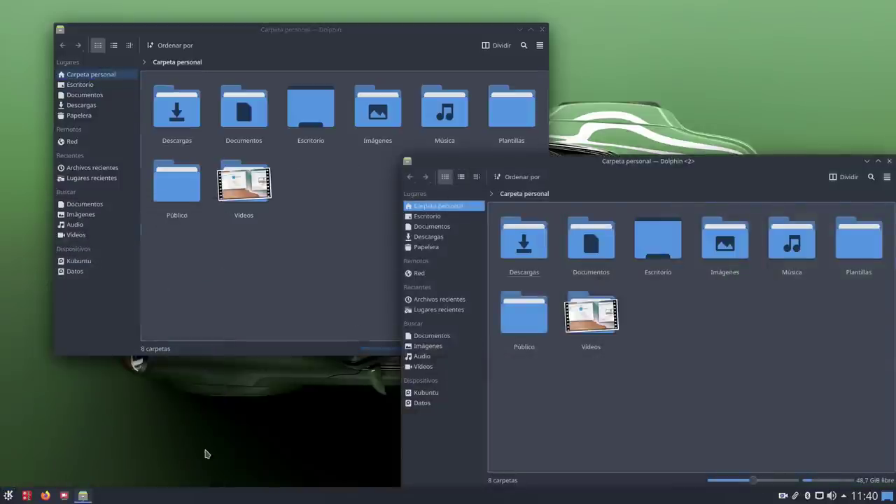
drag(804, 170, 673, 139)
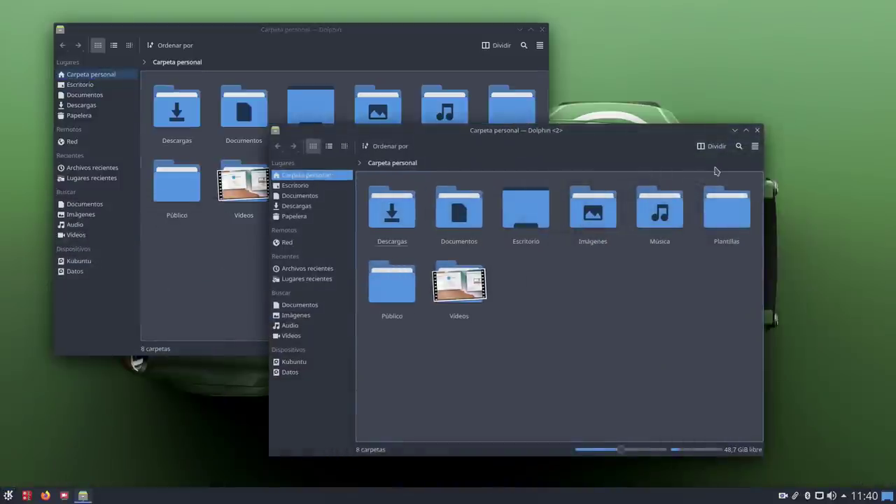
click(734, 130)
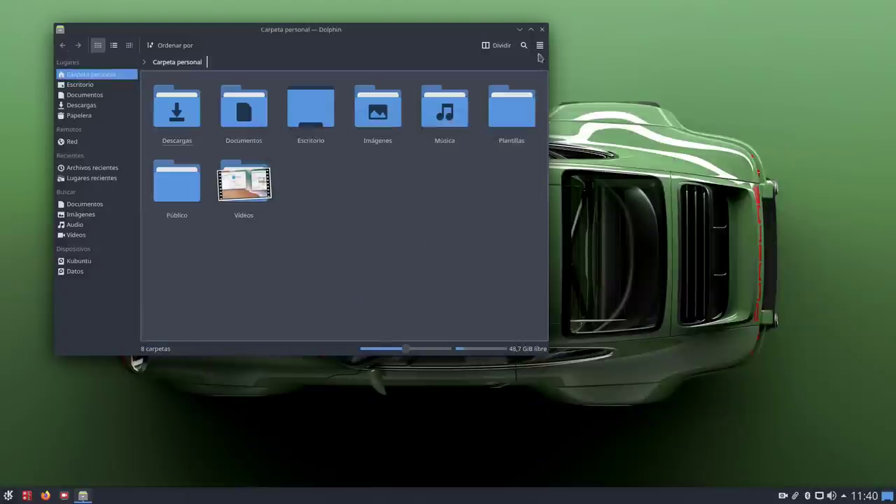
click(519, 30)
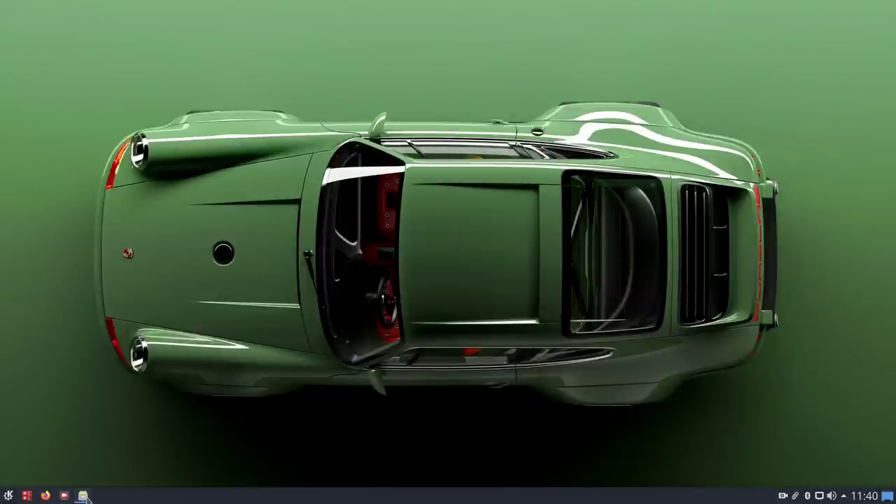
Step: Restore the second Dolphin window from the grouped task entry, browse to Imágenes > Walls in it, and minimise it
mouse_move(85, 498)
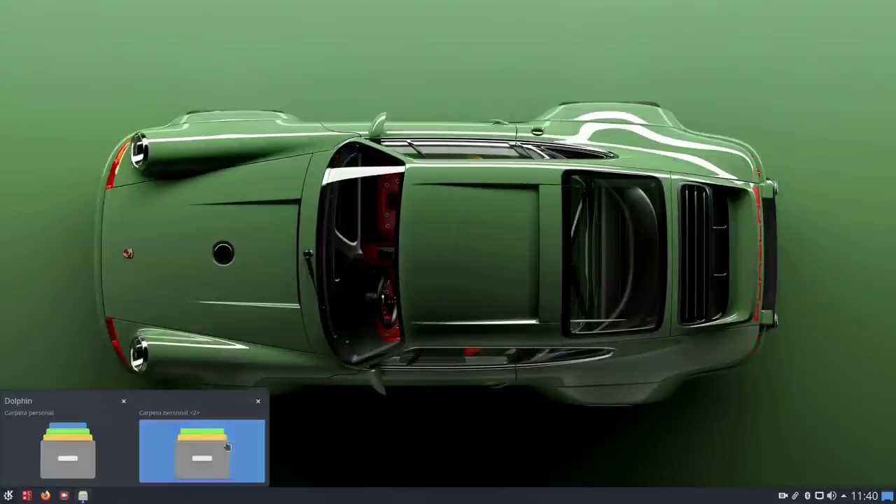
click(85, 497)
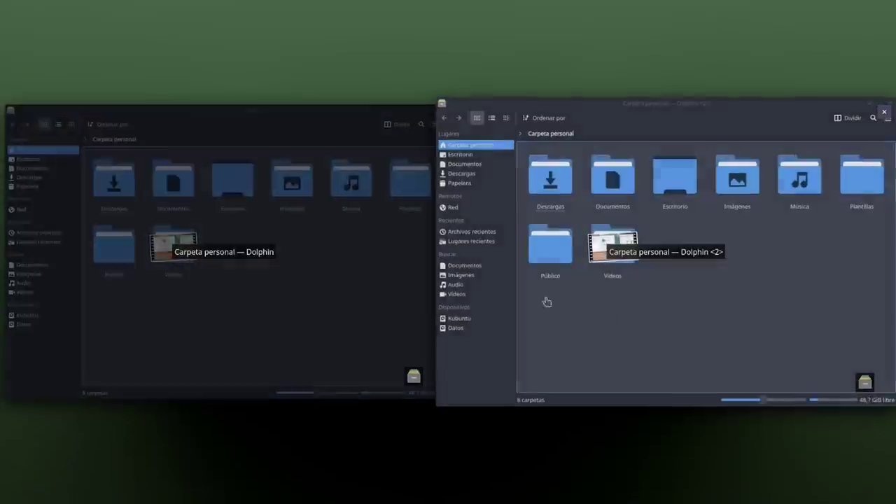
click(546, 301)
click(593, 217)
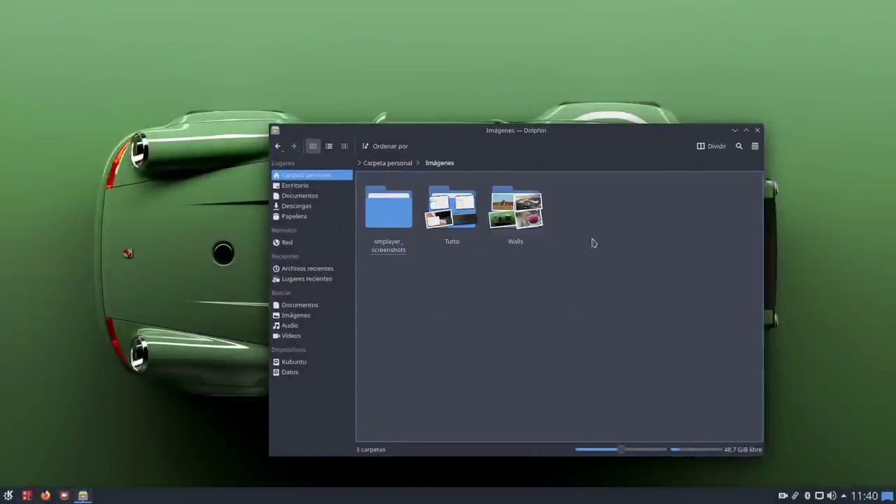
click(516, 210)
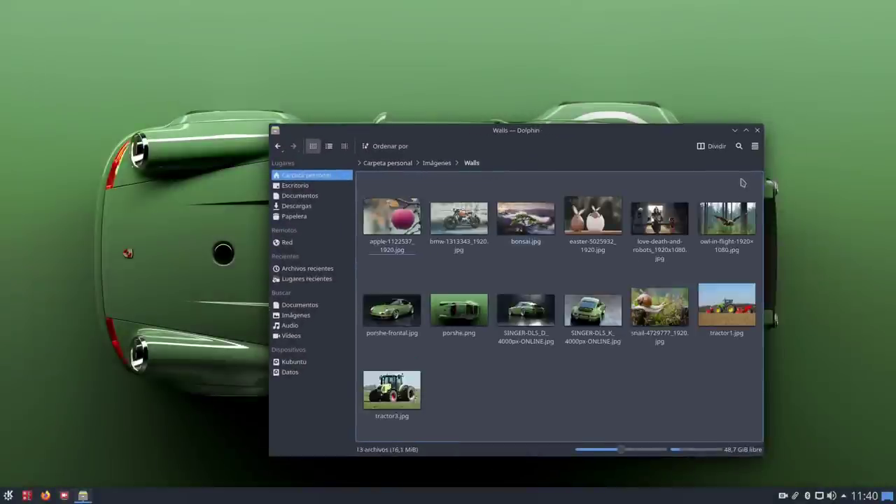
click(735, 130)
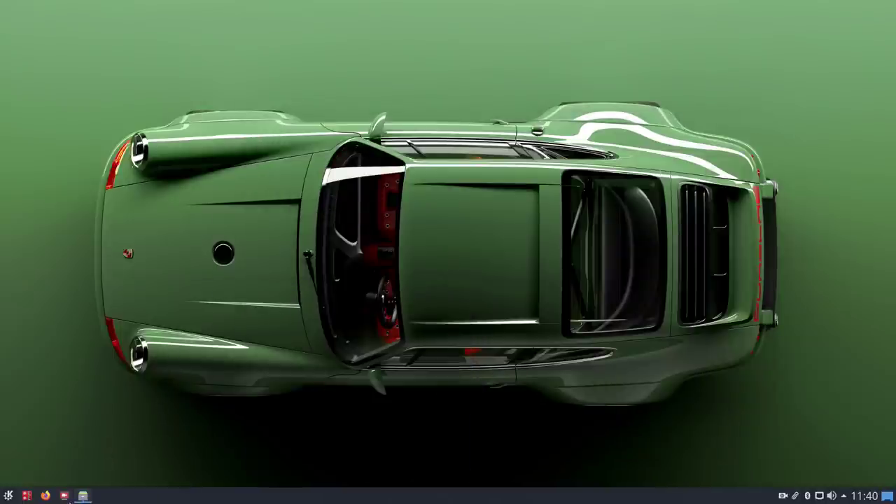
Step: Check how the task manager groups Dolphin's windows, and restore the Carpeta personal window followed by the Walls window
mouse_move(82, 496)
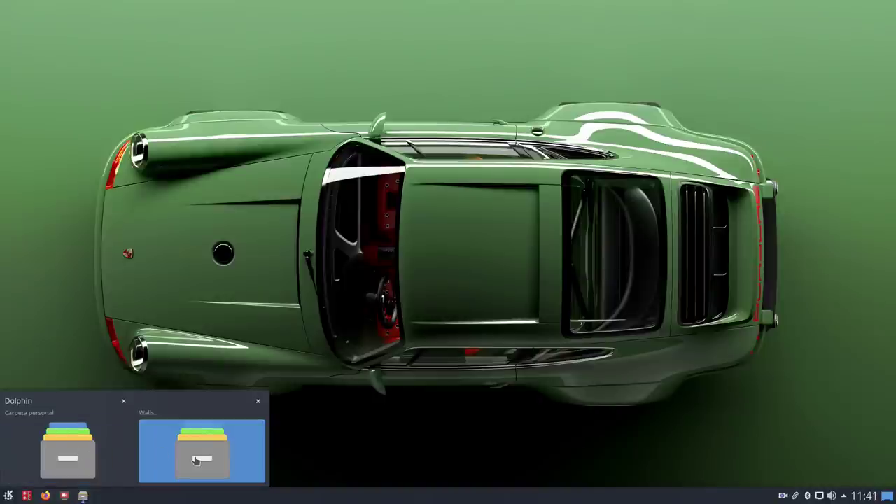
click(46, 496)
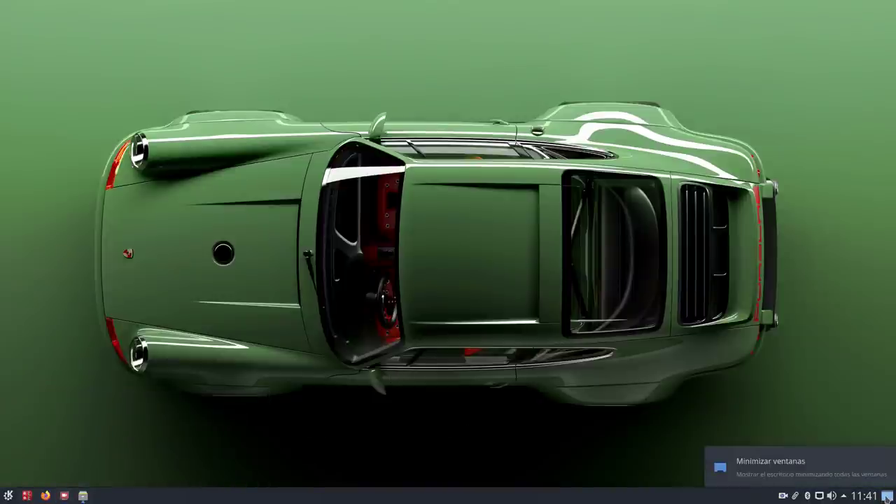
click(82, 497)
click(197, 384)
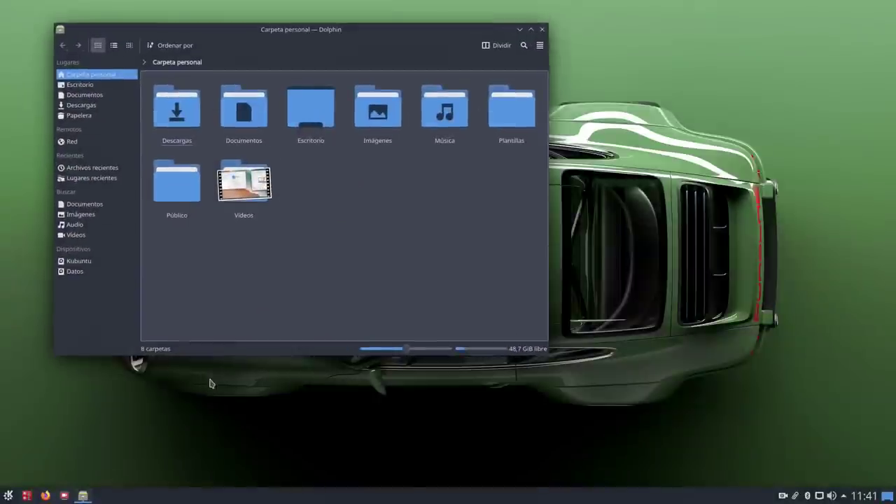
click(82, 496)
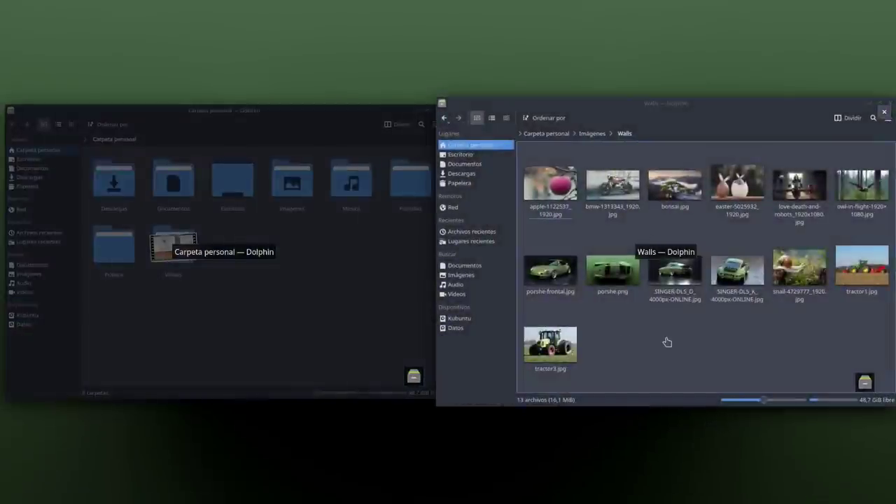
click(666, 343)
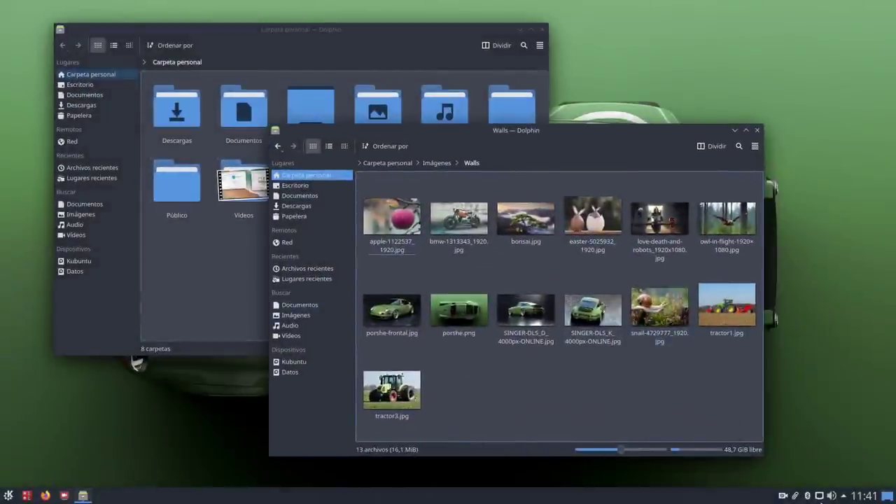
Step: Test the panel's Minimizar ventanas widget by minimising and restoring all windows twice, and close both Dolphin windows
click(887, 495)
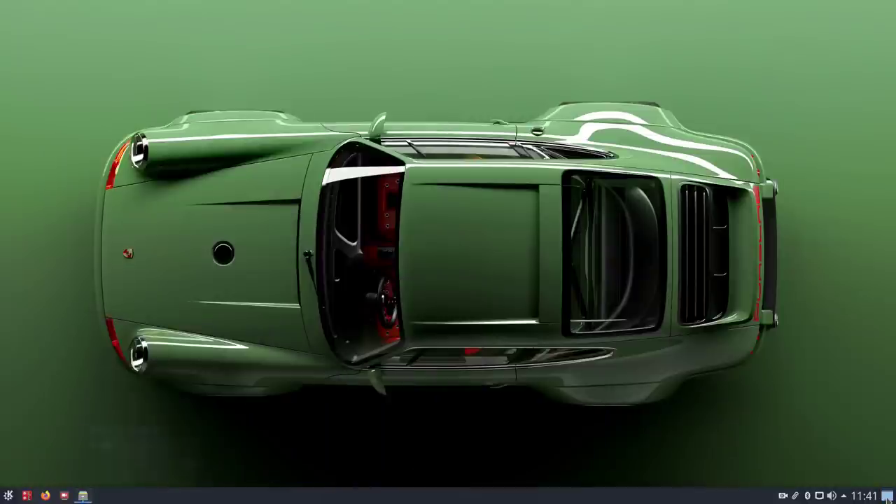
click(886, 496)
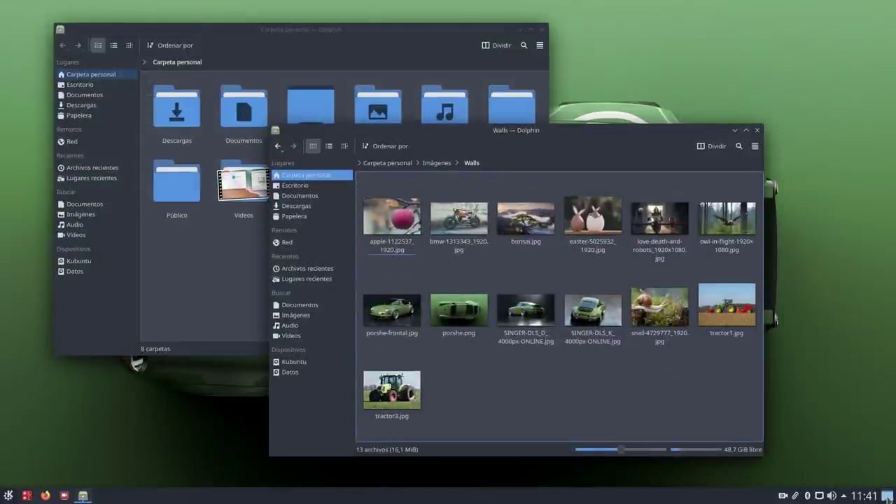
click(887, 496)
click(887, 496)
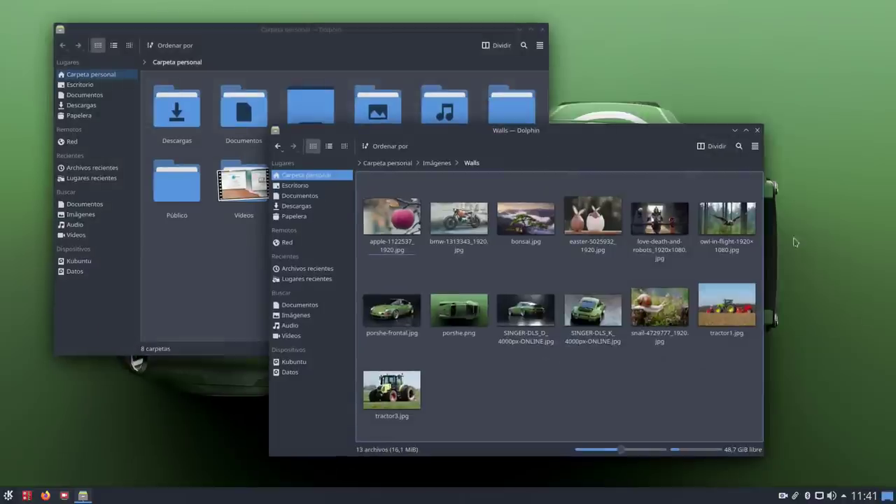
click(757, 130)
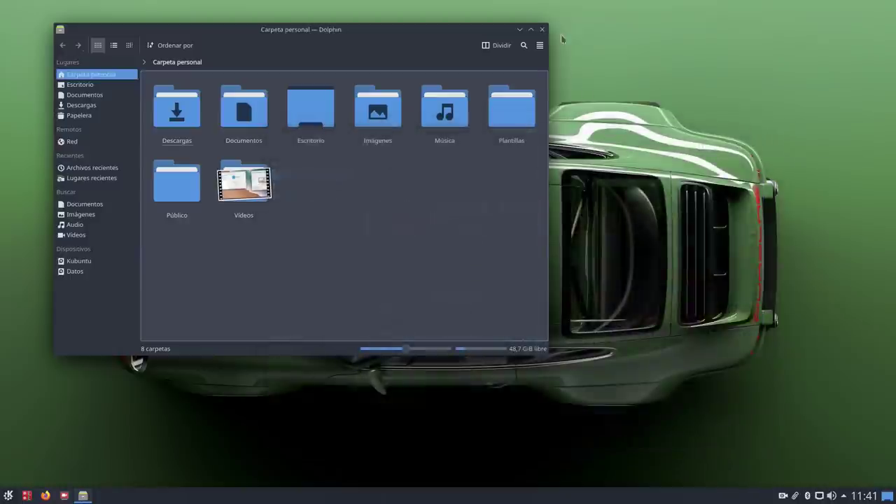
click(542, 30)
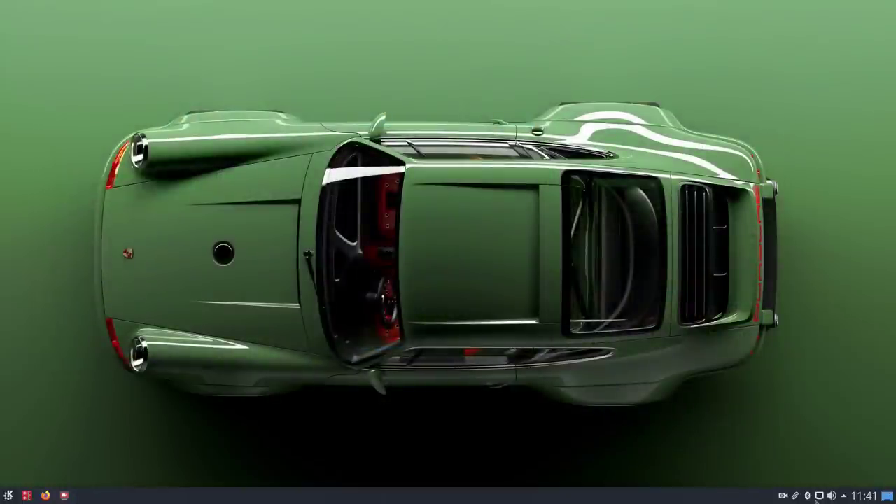
Step: Enter desktop customisation, edit the panel and move the Minimizar todas las ventanas widget to just before the system tray
right_click(692, 347)
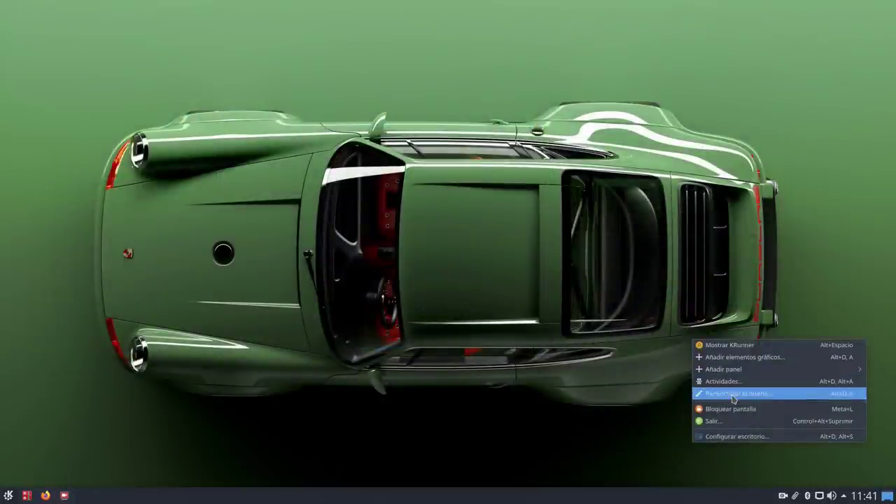
click(734, 397)
click(873, 496)
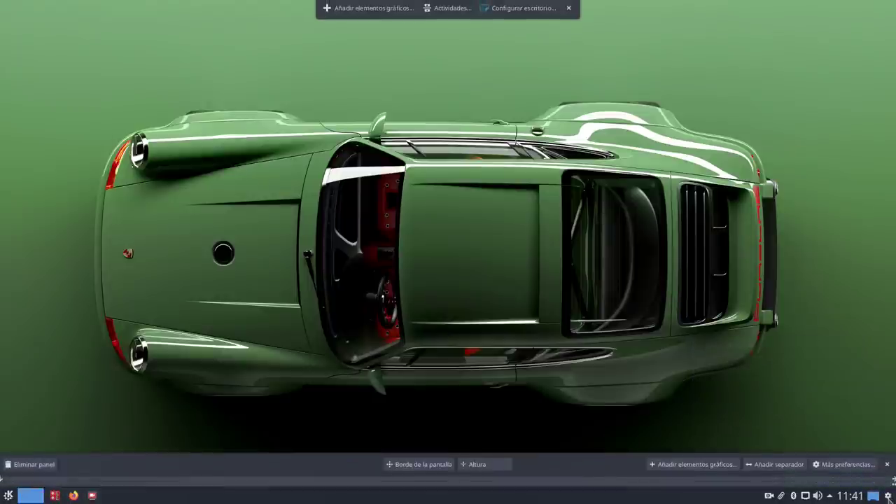
mouse_move(870, 497)
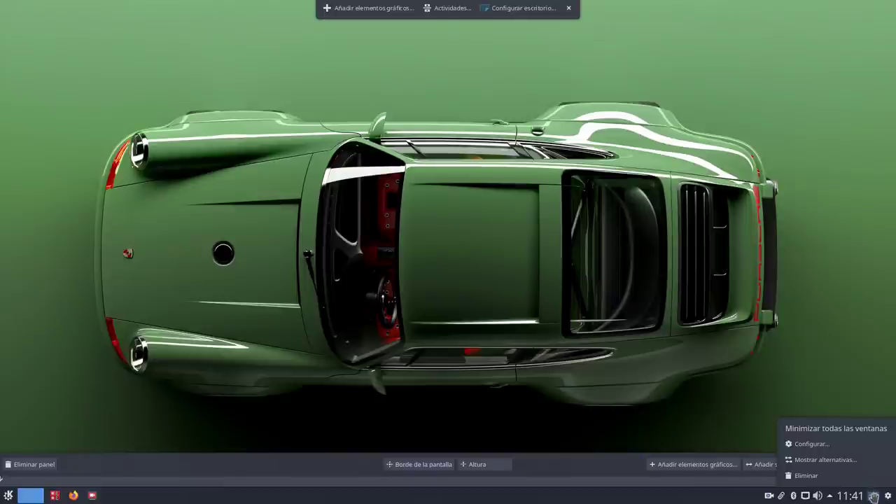
drag(873, 497, 769, 498)
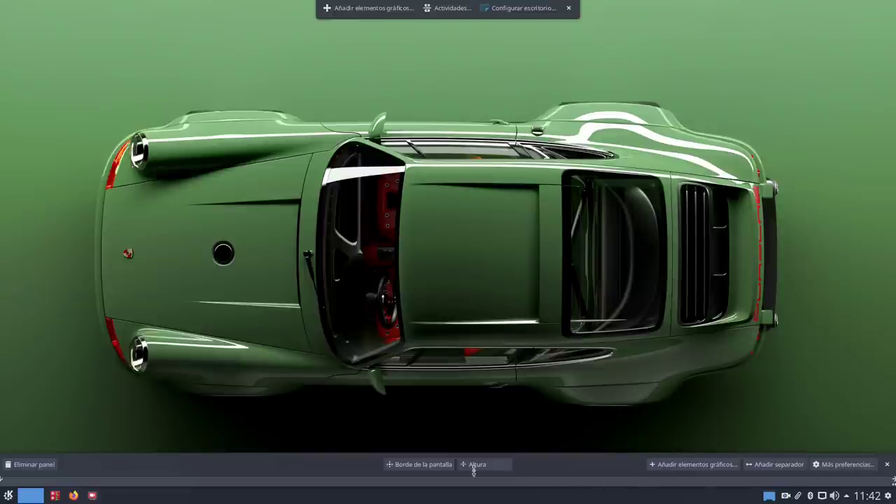
Step: Try a slightly taller panel, return it to its previous height and leave panel editing
drag(480, 466, 481, 461)
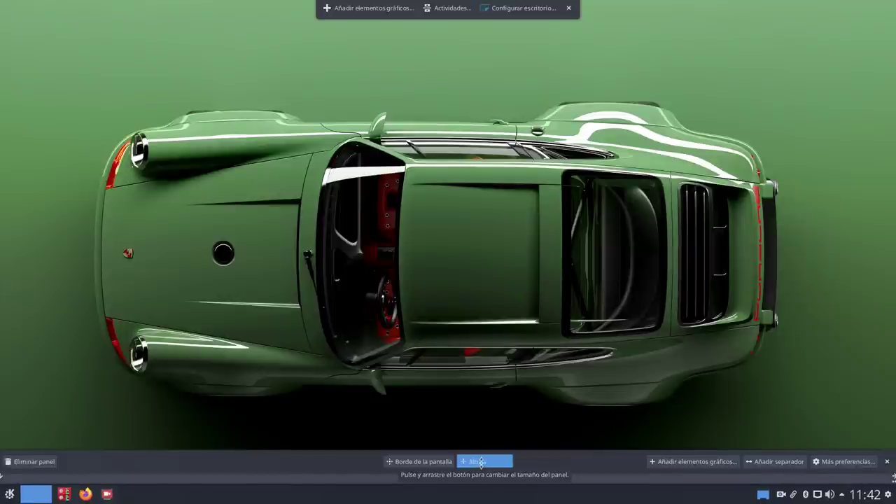
drag(482, 461, 481, 464)
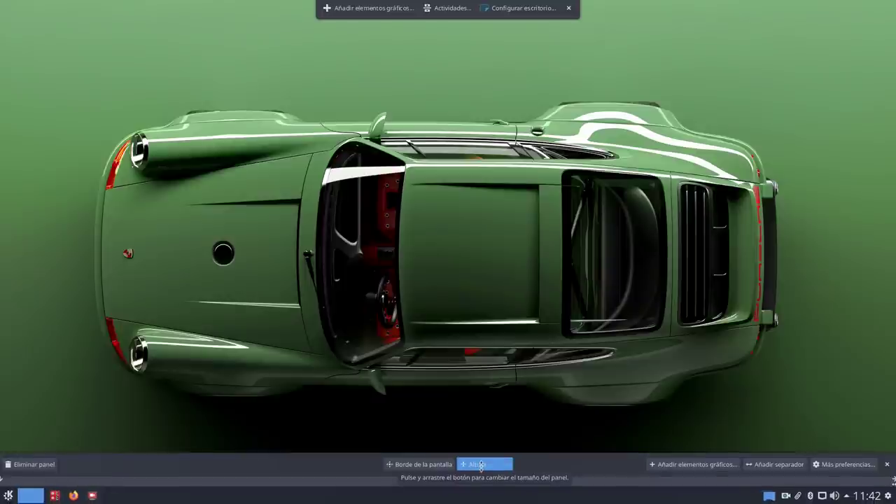
drag(480, 466, 480, 466)
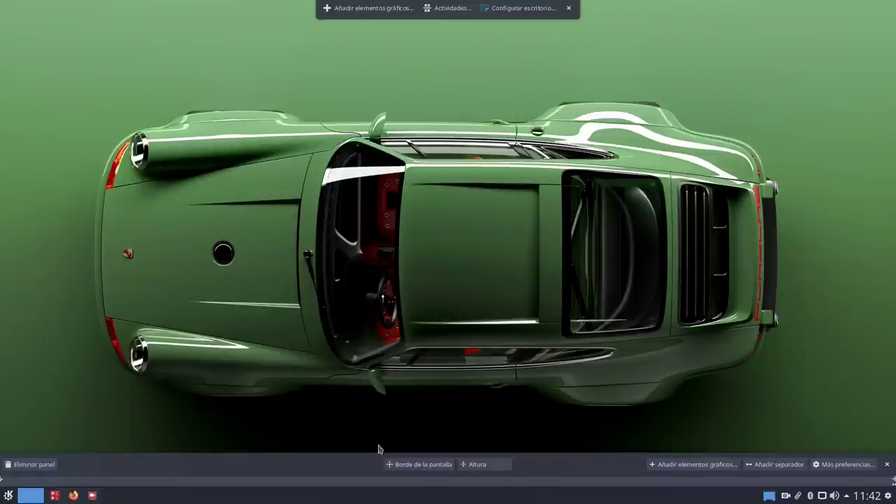
mouse_move(409, 465)
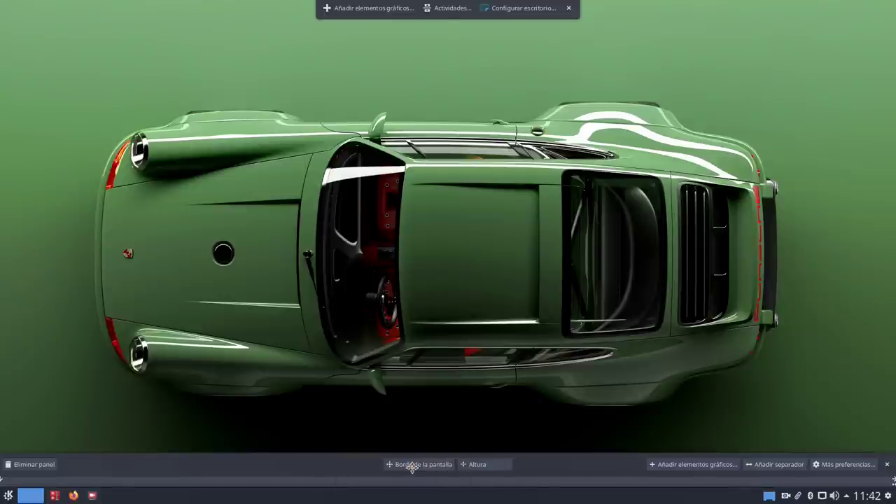
click(887, 465)
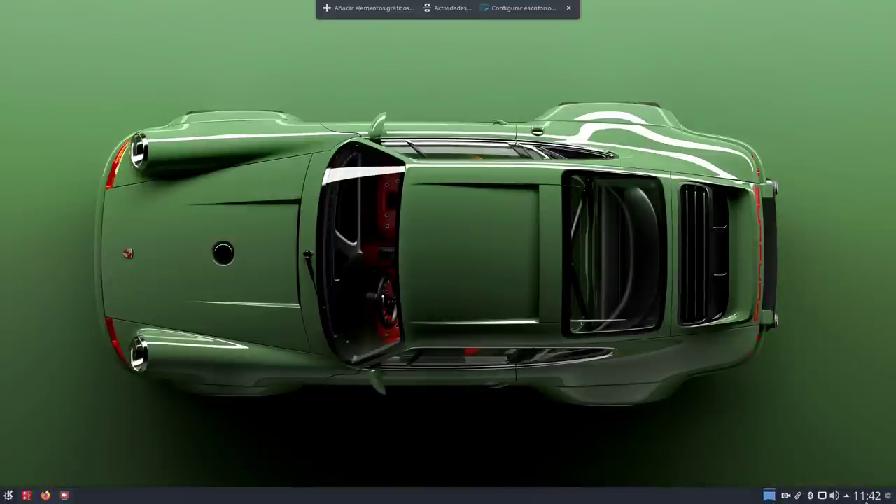
Step: Open the digital clock's preferences in an enlarged window, enable Mostrar la fecha and apply it
mouse_move(867, 499)
right_click(868, 499)
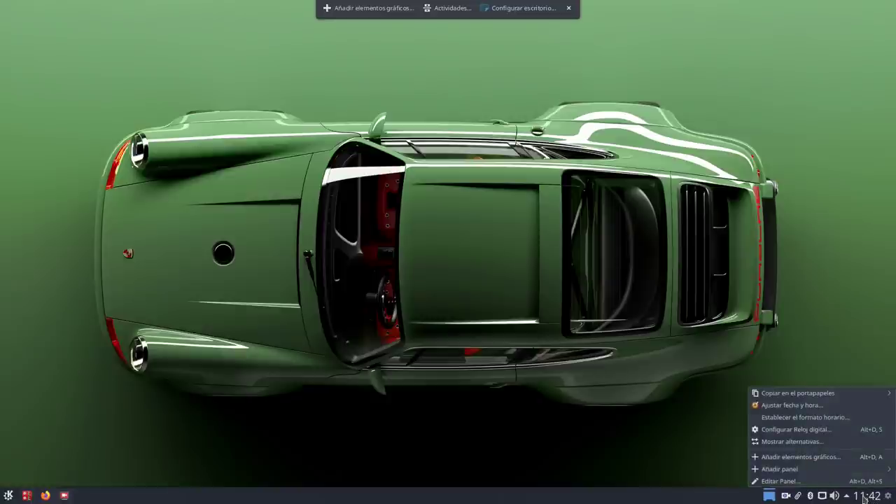
click(800, 430)
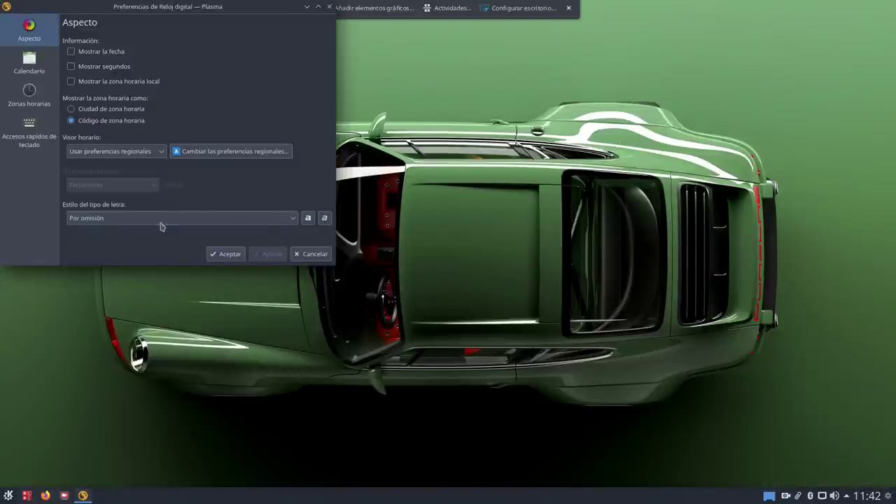
drag(166, 9, 395, 226)
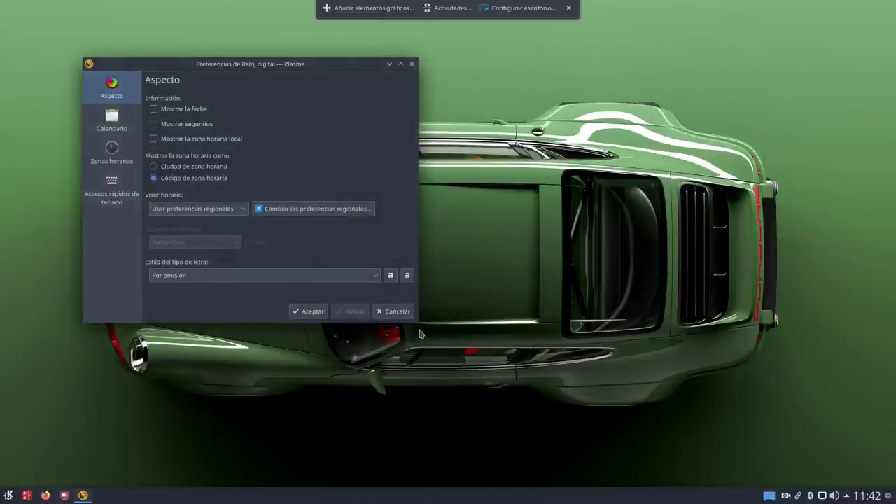
drag(418, 325, 529, 423)
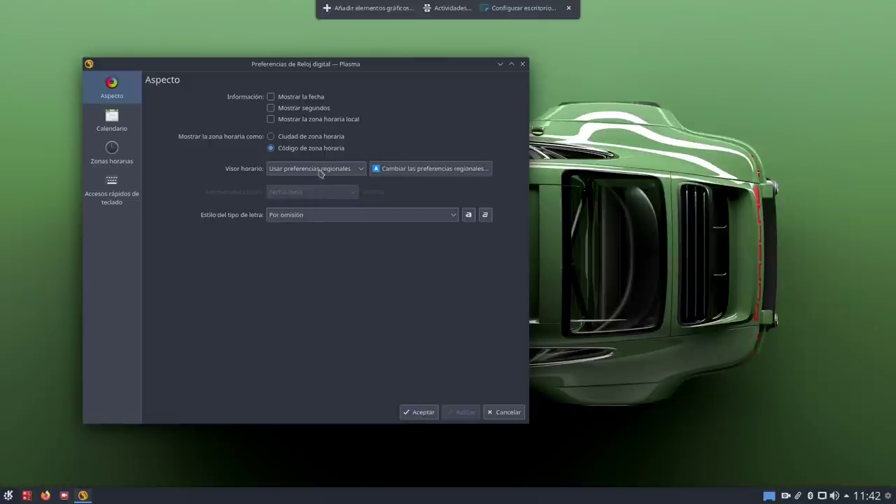
click(294, 103)
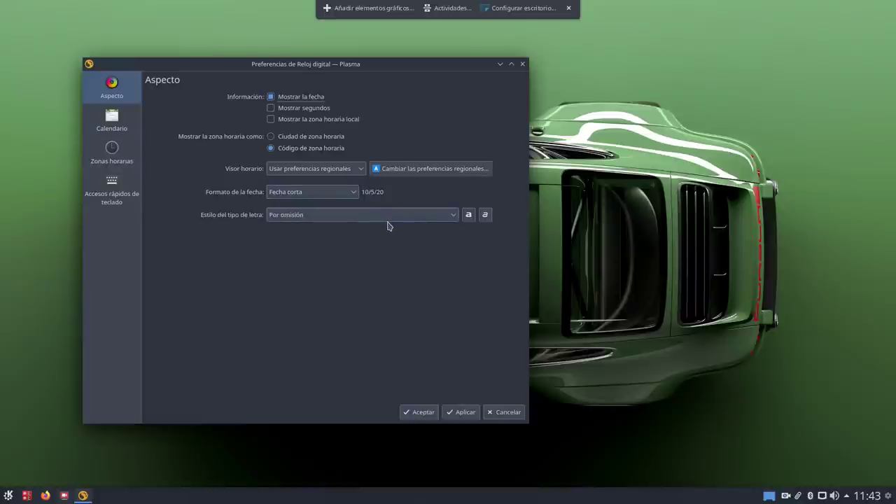
click(462, 415)
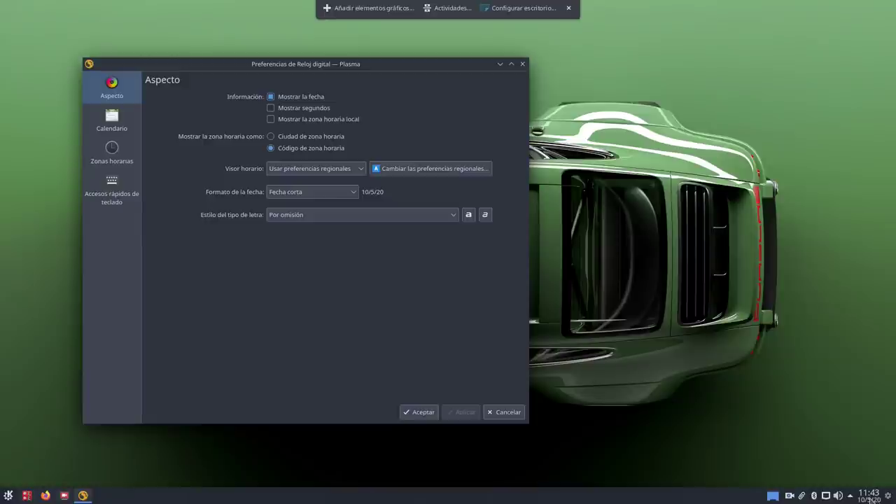
Step: Make the clock text bold, keep the font style at Por omisión, and accept the preferences
click(468, 215)
click(349, 217)
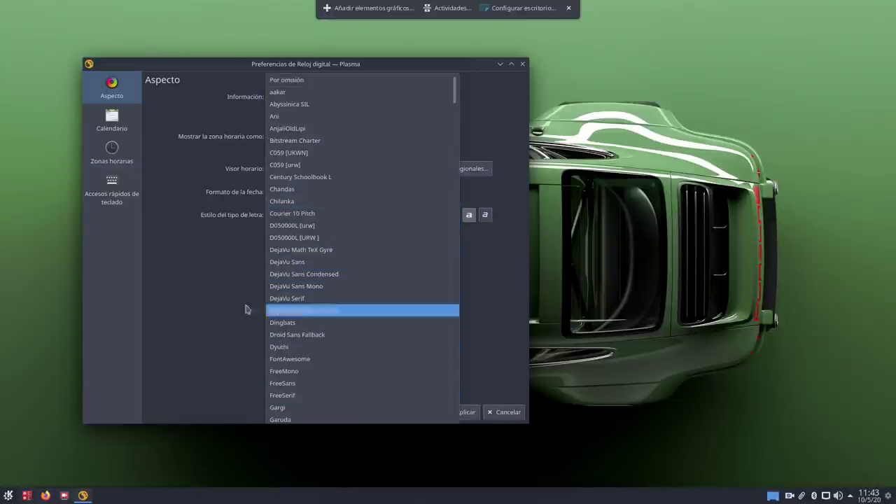
click(209, 299)
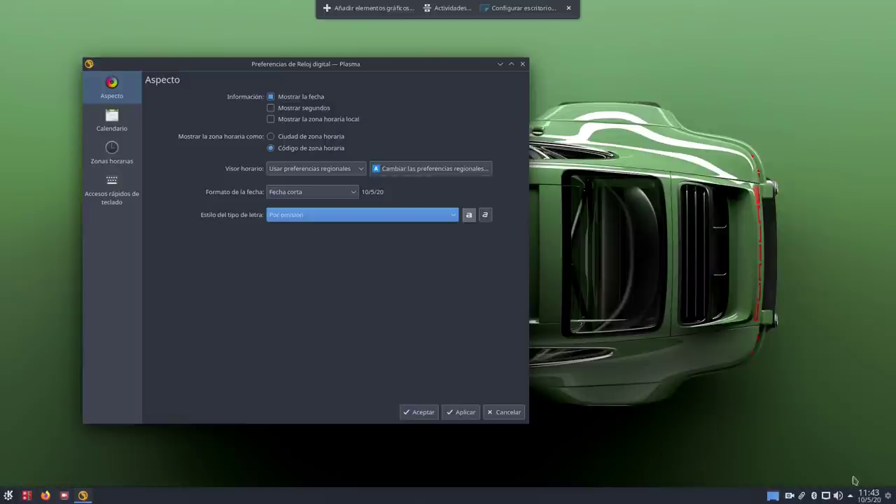
click(460, 413)
click(423, 413)
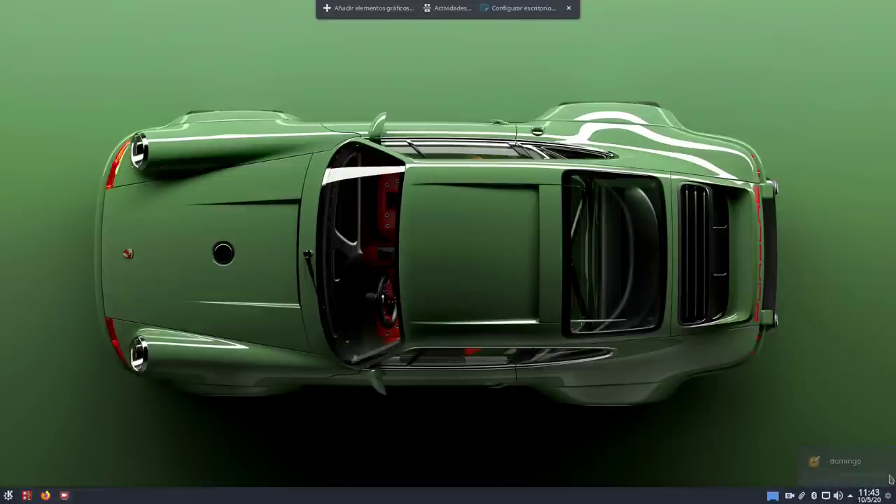
Step: Examine the system tray's entry list and the visibility choices for Notificaciones and Redes, and close its preferences without changes
click(888, 496)
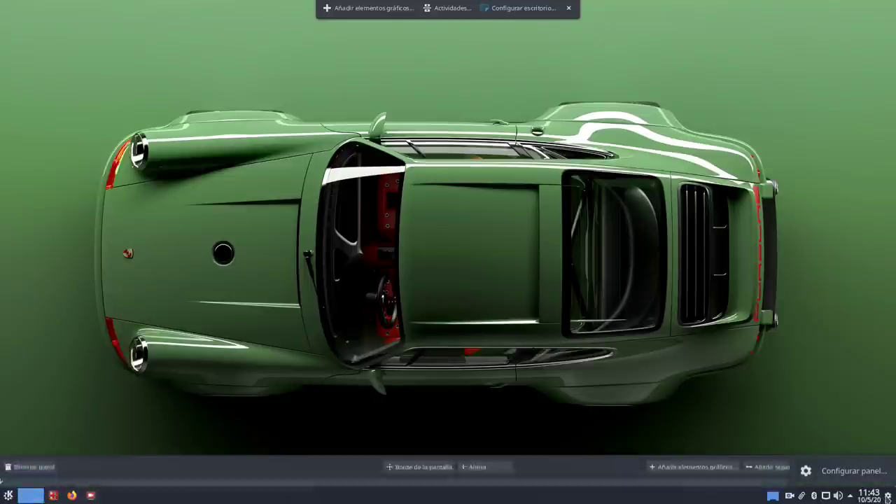
mouse_move(803, 498)
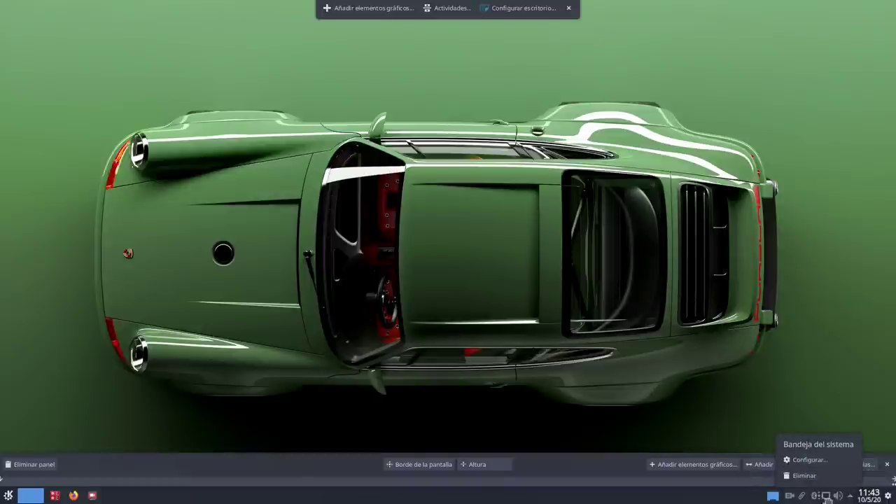
click(798, 460)
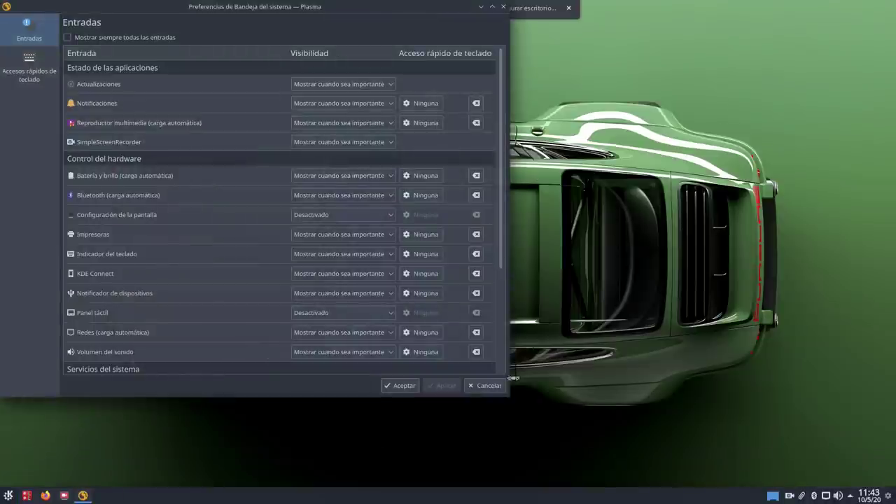
drag(511, 394, 680, 459)
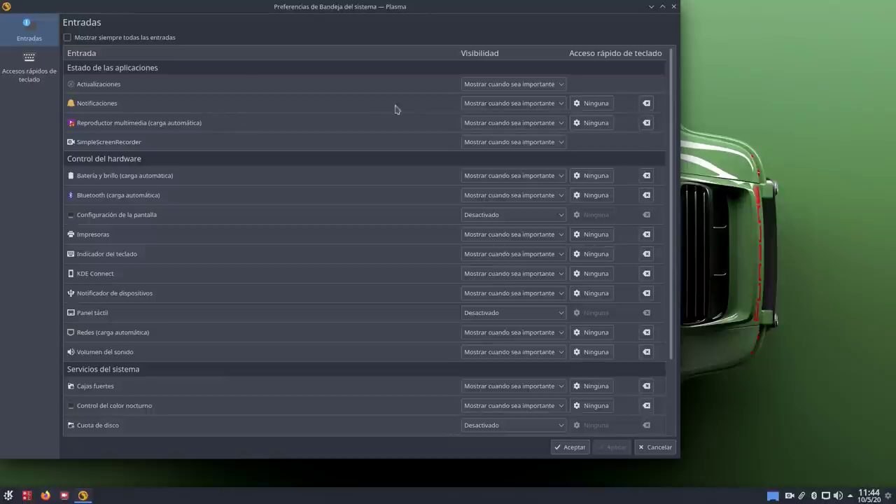
click(545, 106)
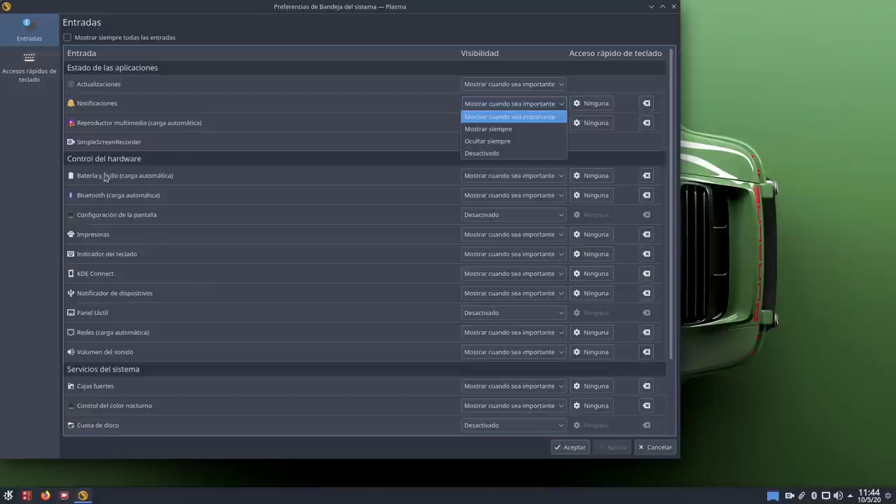
key(Escape)
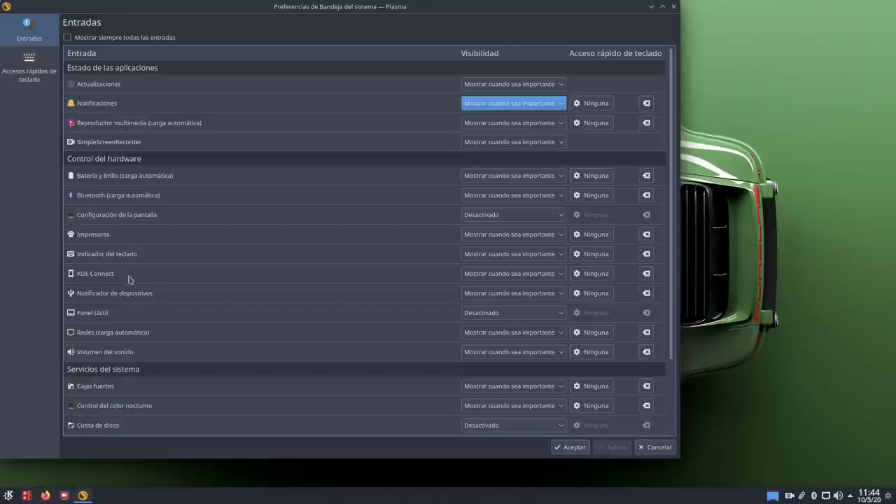
click(558, 335)
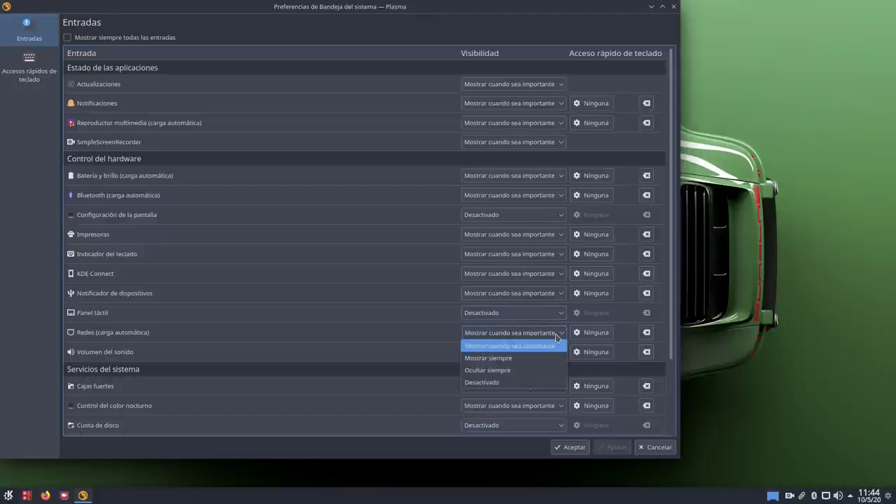
click(405, 449)
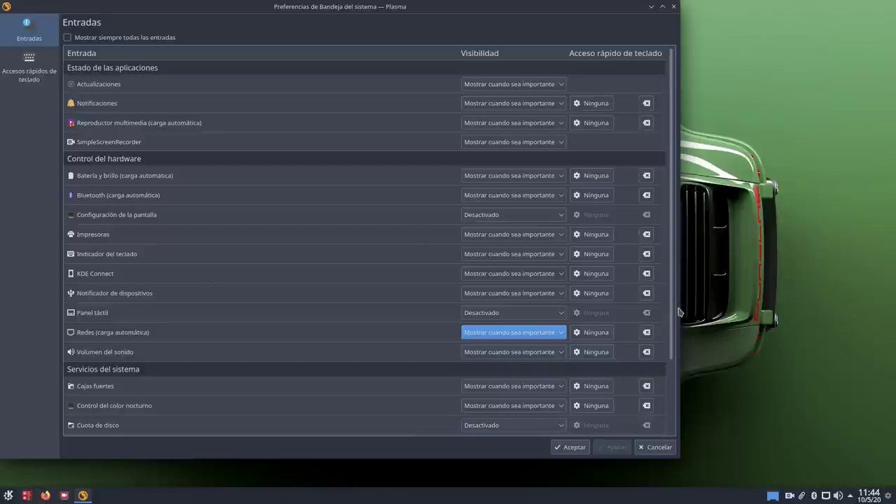
drag(673, 343, 681, 283)
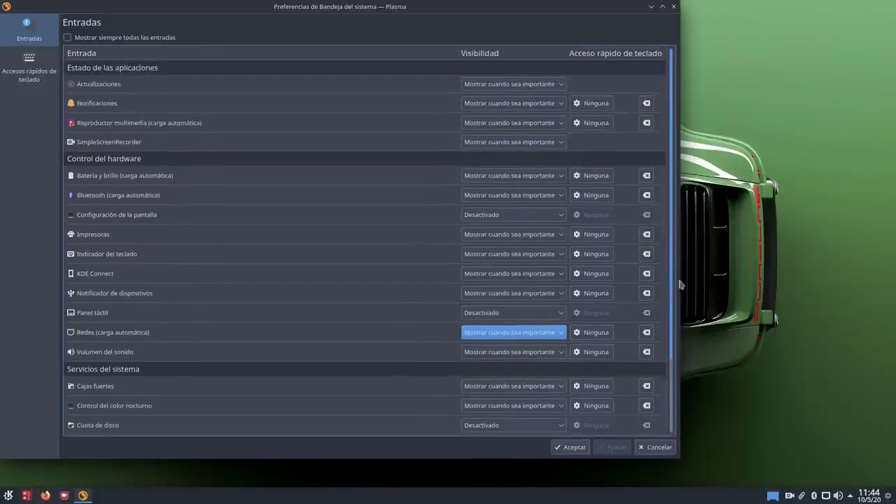
click(674, 6)
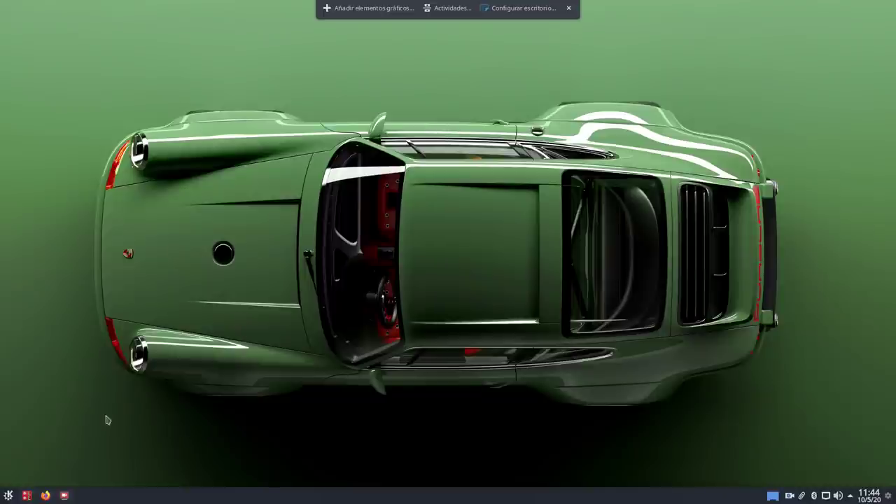
Step: Open the application launcher and view its Favoritos and Equipo sections
click(5, 497)
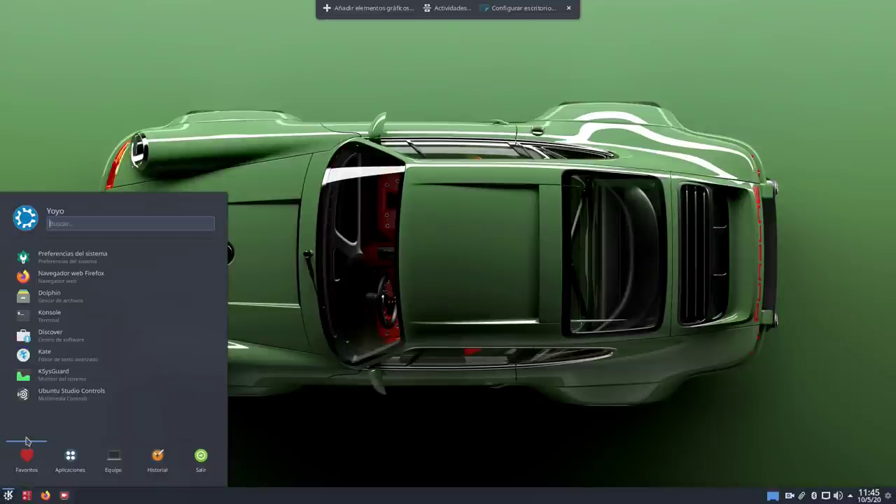
mouse_move(112, 469)
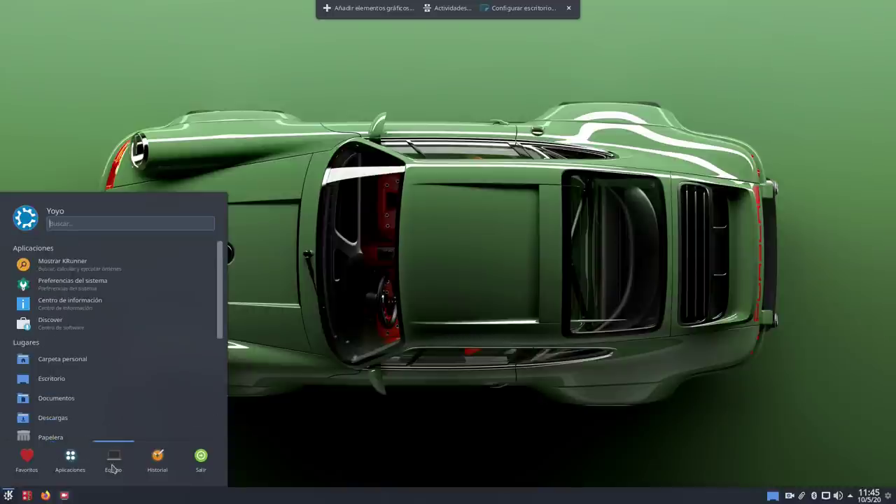
Step: Add Cantata from the Multimedia applications category to the application launcher's favourites
mouse_move(70, 464)
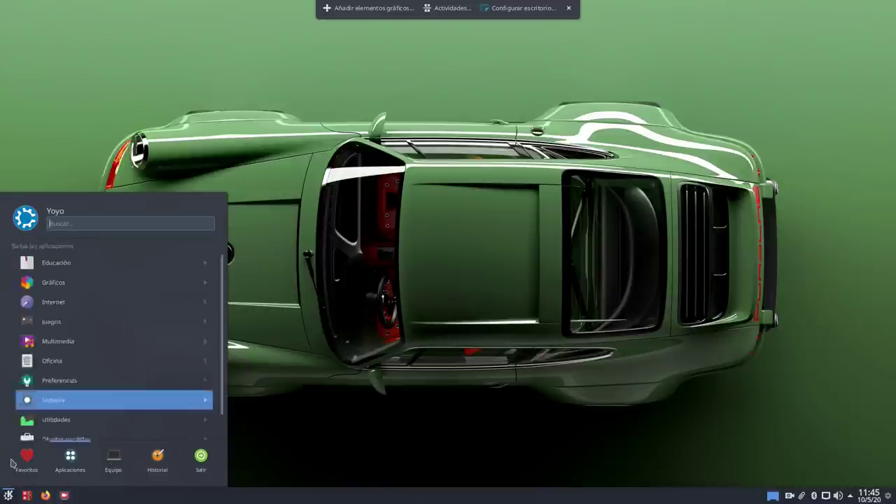
mouse_move(11, 463)
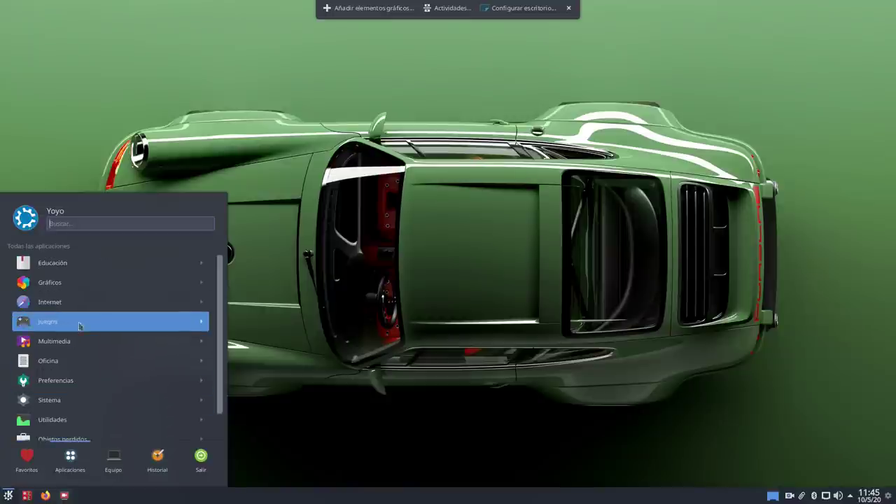
click(76, 344)
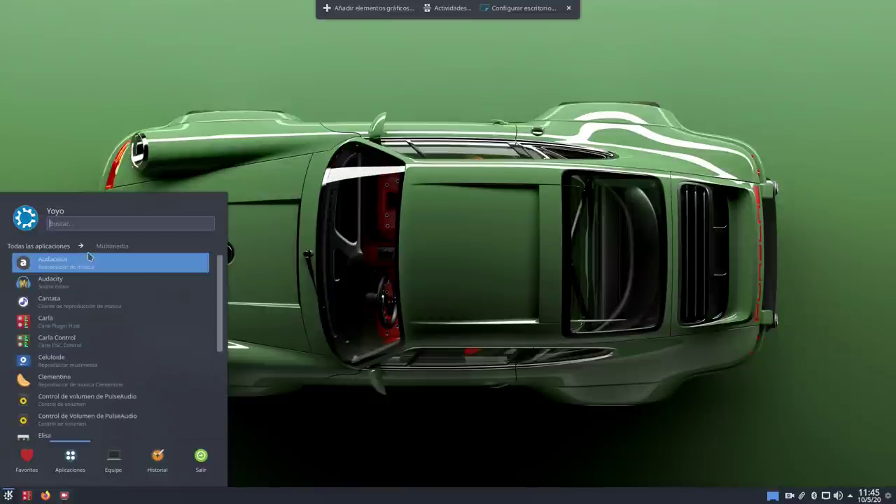
right_click(68, 309)
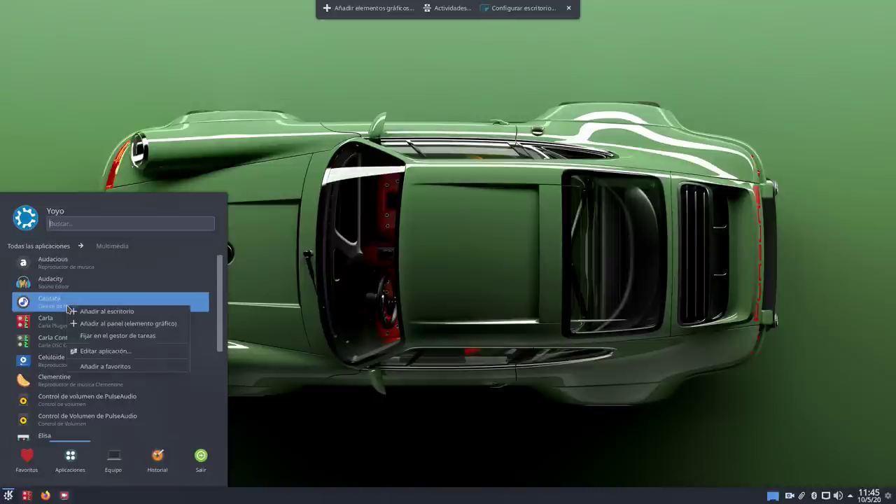
click(109, 367)
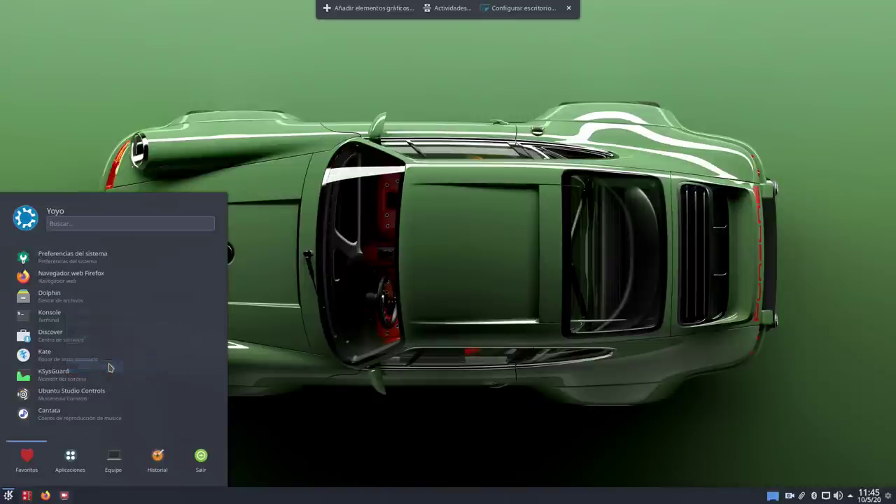
Step: Remove Cantata from the launcher's favourites and close the launcher
right_click(44, 414)
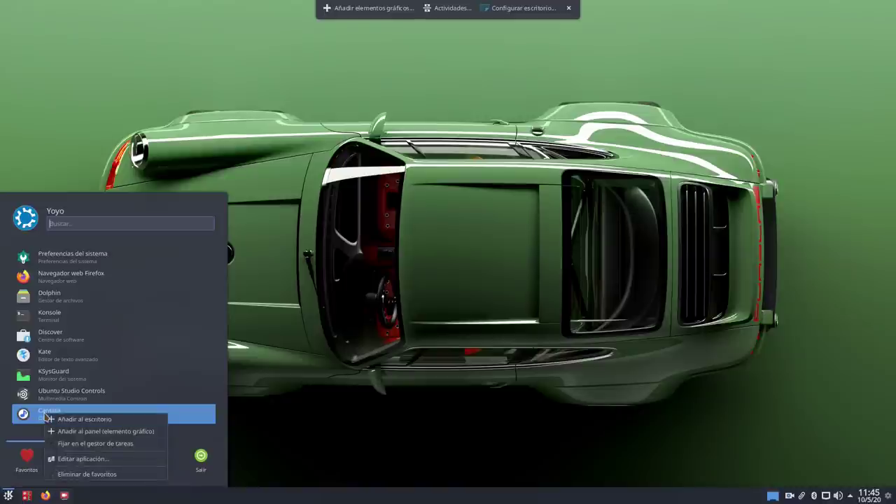
click(93, 476)
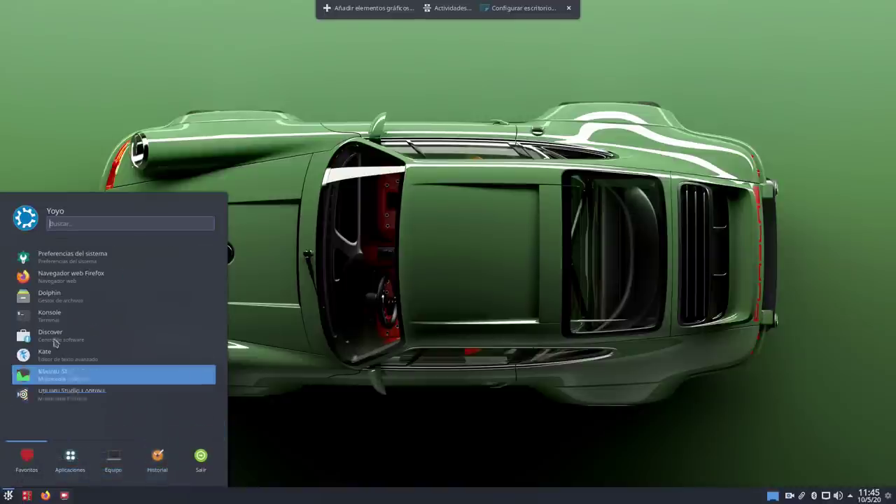
click(357, 370)
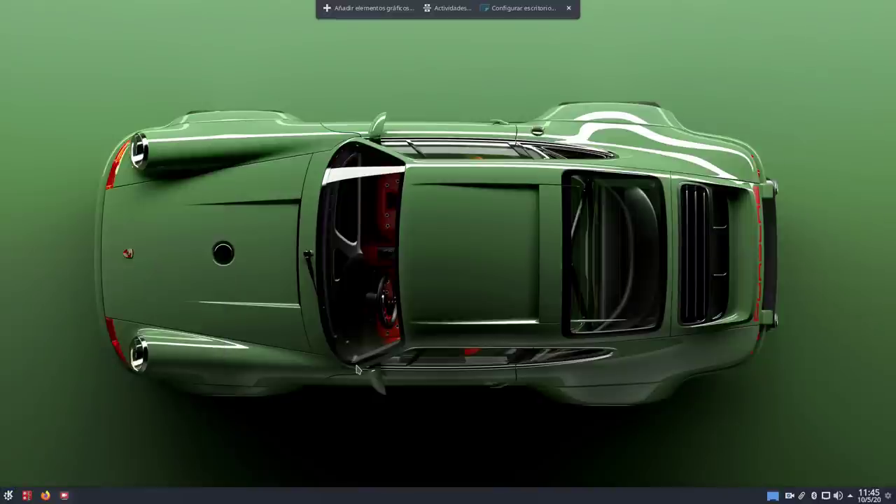
Step: Exit the desktop layout customization mode and check the desktop's context options without choosing any
click(573, 9)
right_click(759, 135)
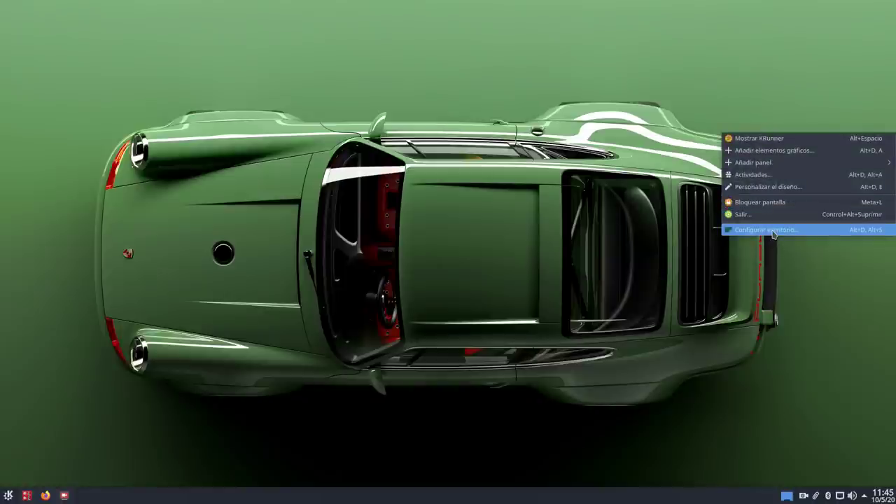
click(443, 234)
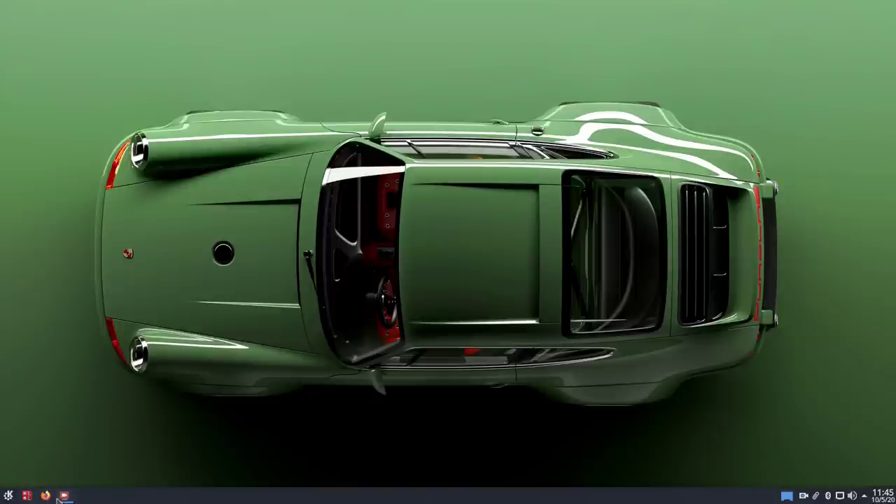
Step: Open the workspace behaviour settings (Comportamiento del espacio de trabajo) in Preferencias del sistema and move the window towards the middle of the desktop
mouse_move(70, 497)
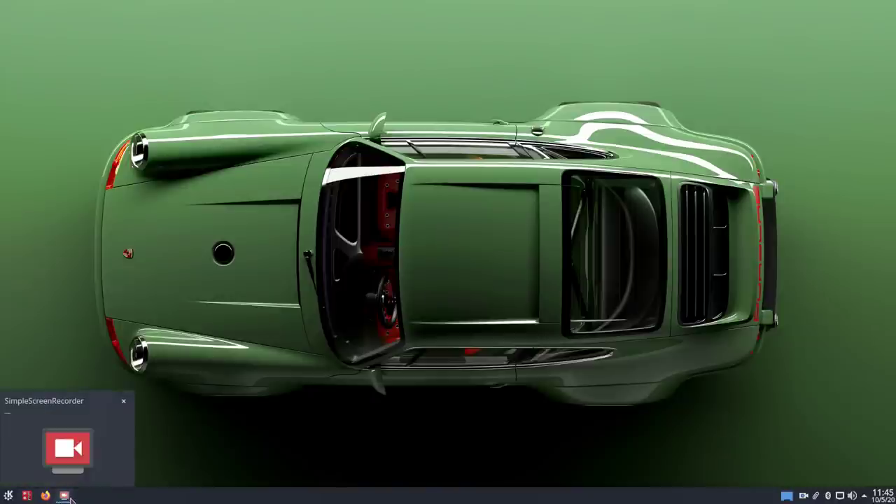
click(9, 495)
click(70, 257)
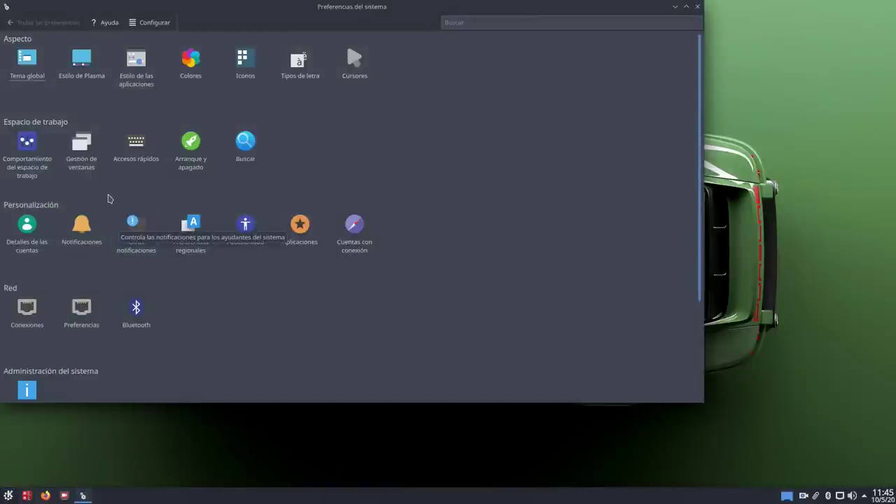
mouse_move(28, 147)
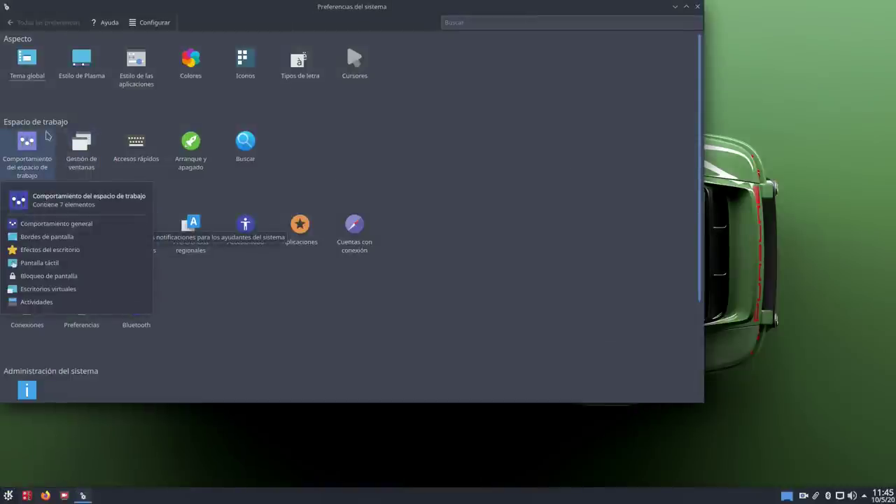
click(48, 136)
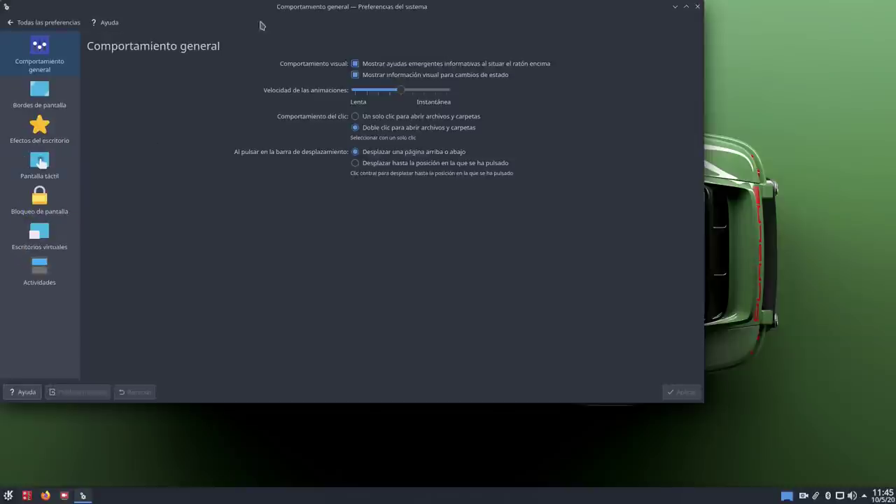
drag(273, 10, 391, 46)
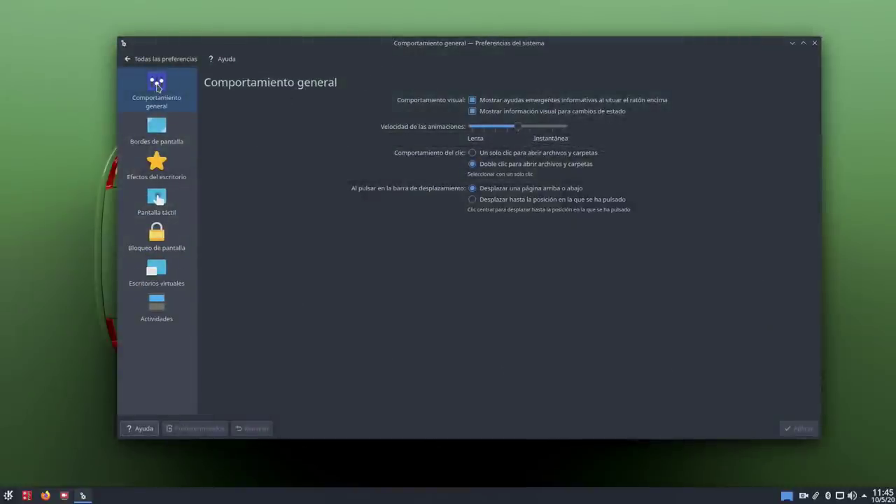
Step: In Bordes de pantalla, assign Presentar ventanas - Escritorio actual to the upper-left corner, set the activation delay to 50 ms and apply
click(150, 133)
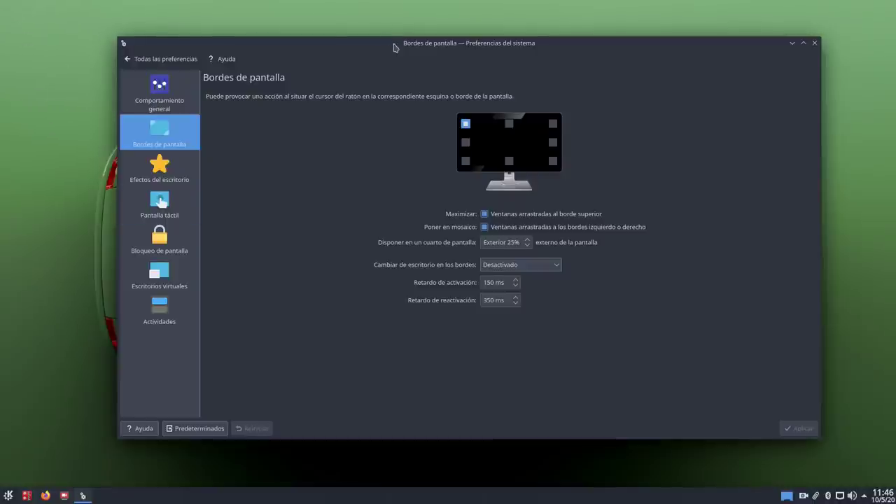
drag(394, 46, 376, 42)
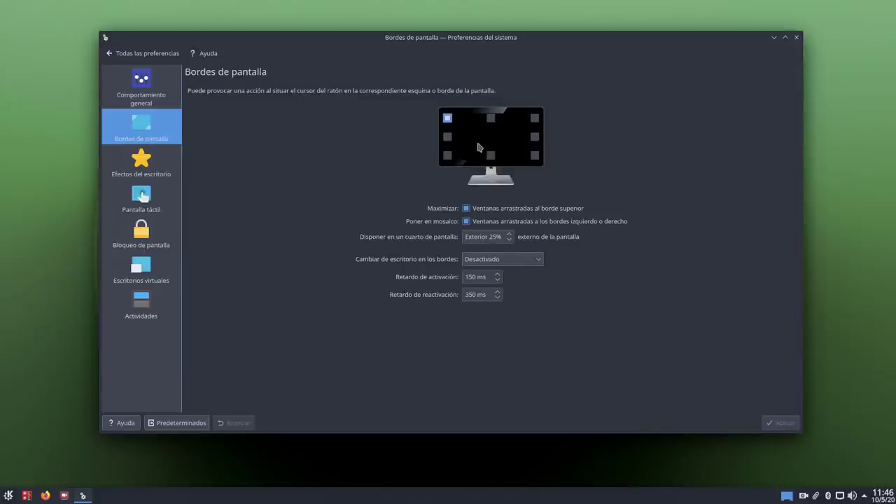
click(448, 120)
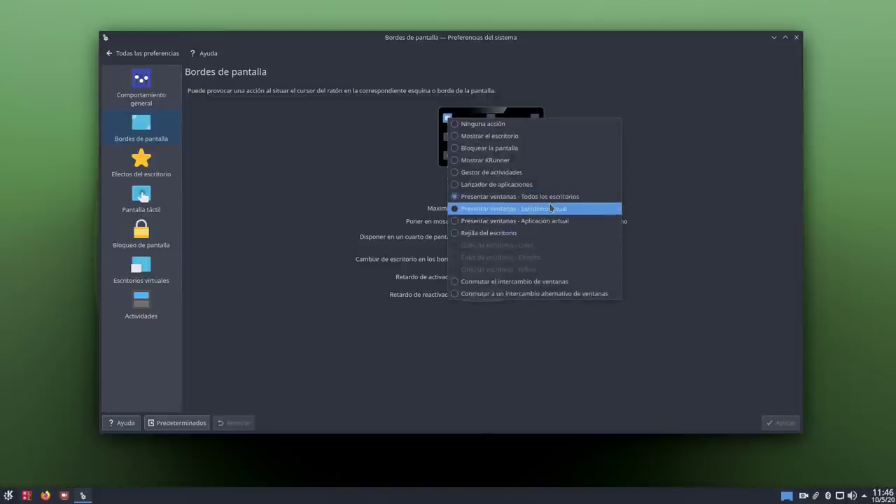
click(497, 208)
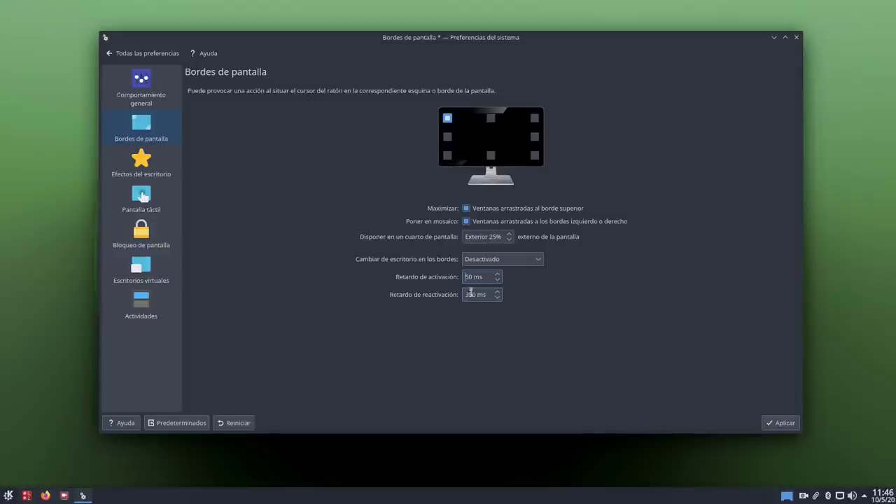
click(782, 425)
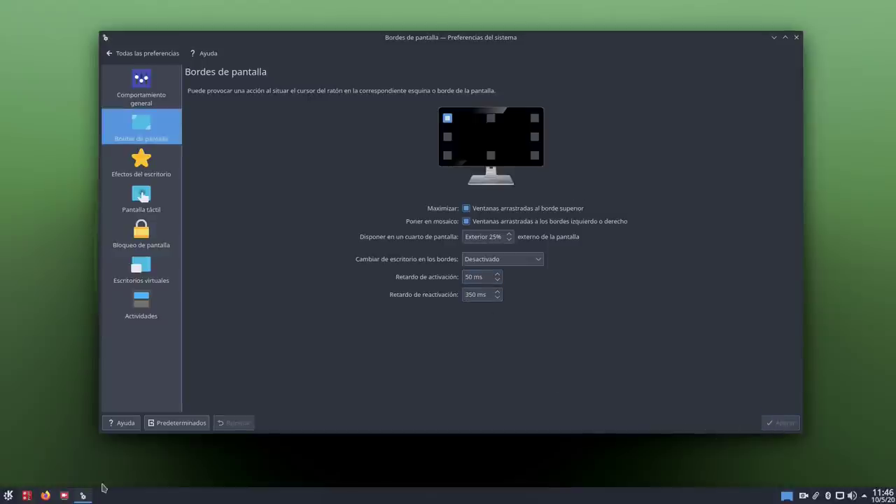
Step: Bring up SimpleScreenRecorder, test the upper-left corner's window overview and pick the Bordes de pantalla window from it
click(65, 496)
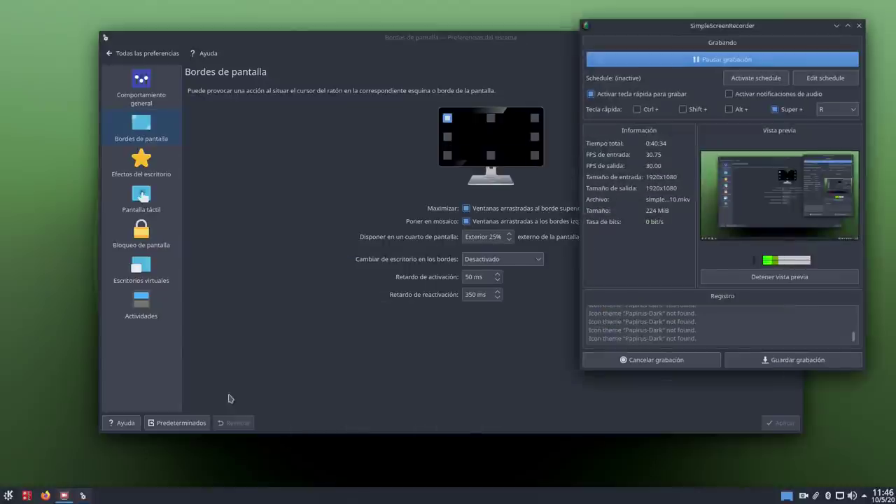
mouse_move(0, 0)
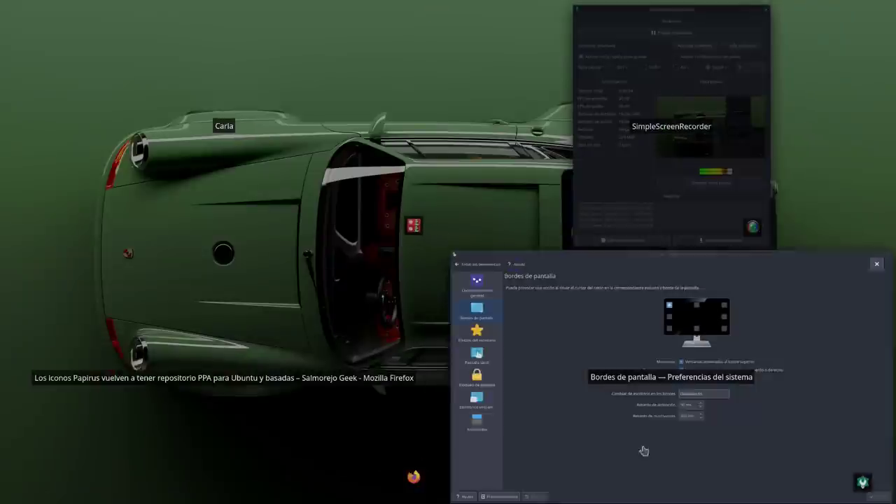
click(701, 448)
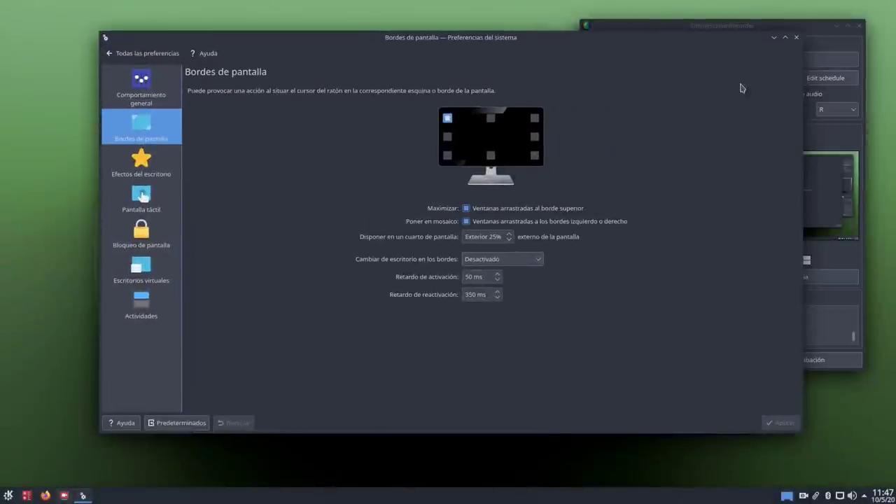
Step: Minimize the system preferences and SimpleScreenRecorder windows, and restore only the preferences window
click(774, 37)
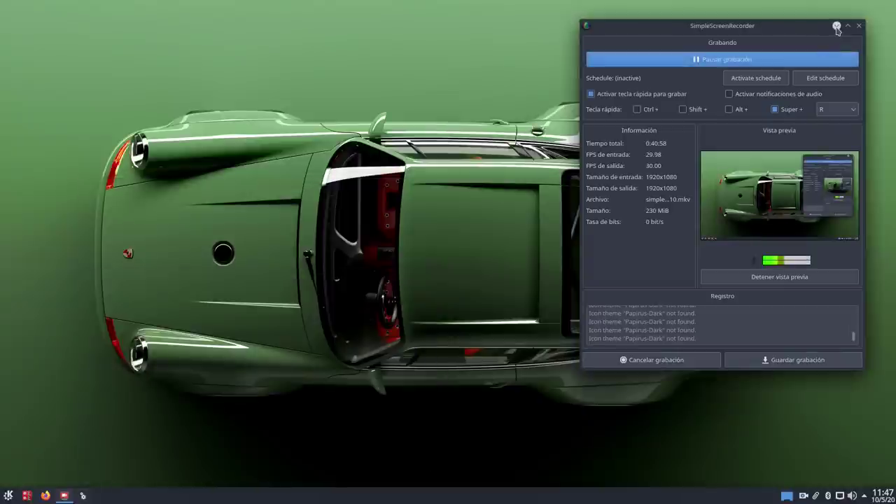
click(837, 26)
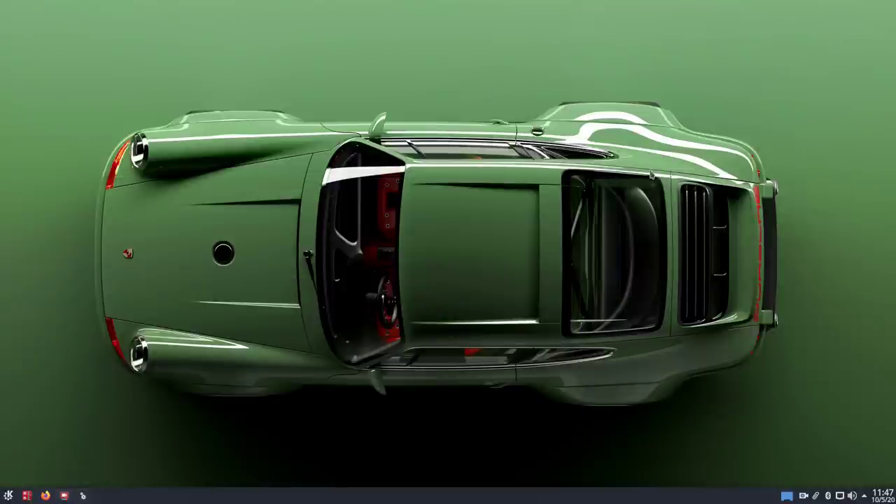
click(83, 496)
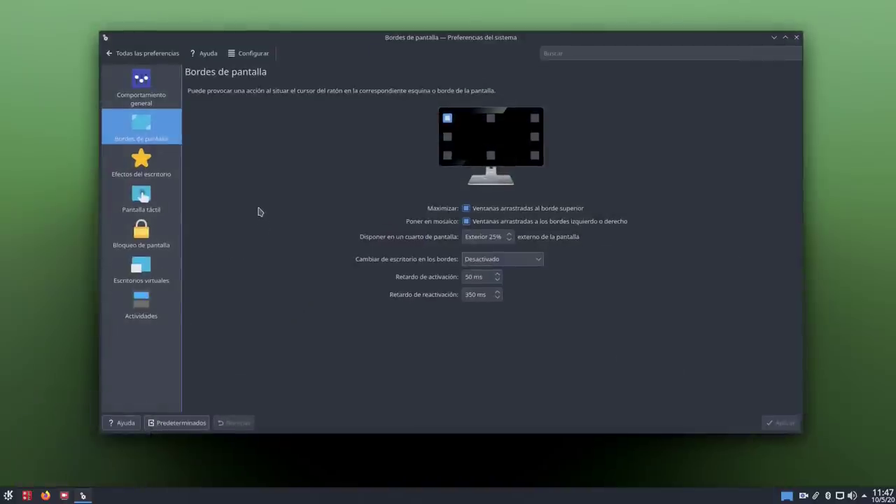
Step: Open the Efectos del escritorio settings, reposition the window and enable the Hoja effect under Adornos
click(148, 165)
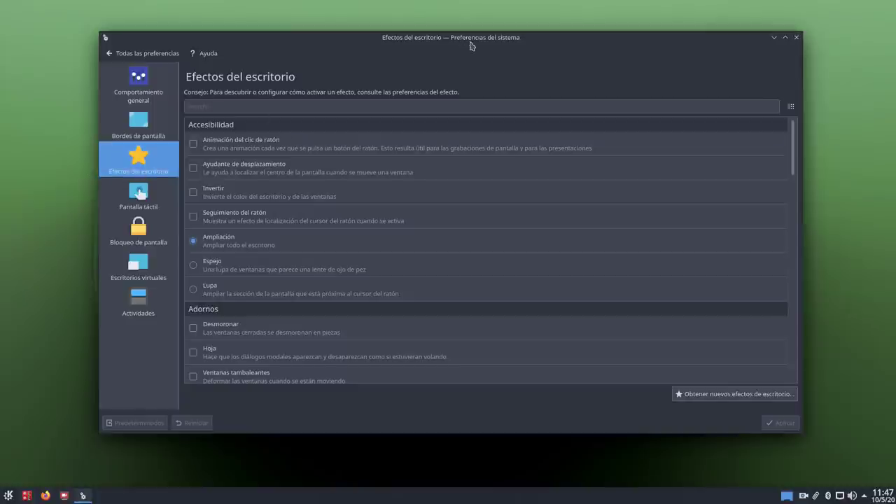
drag(472, 44, 478, 45)
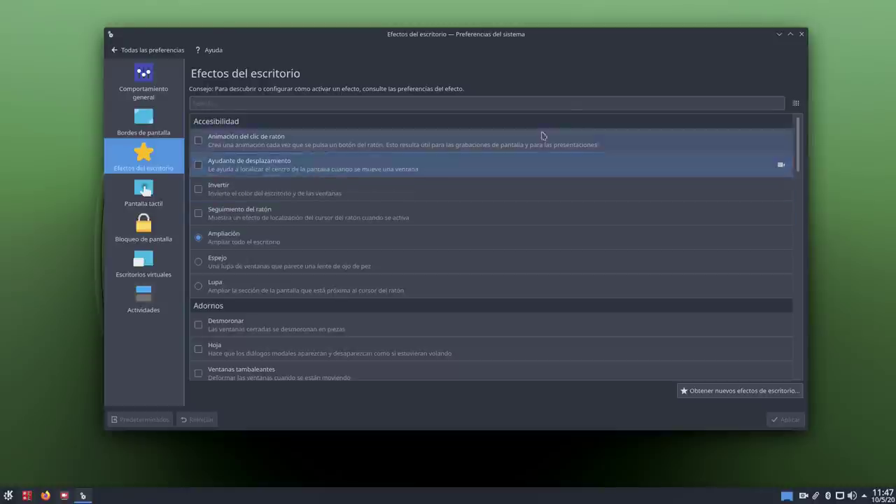
drag(533, 35, 502, 28)
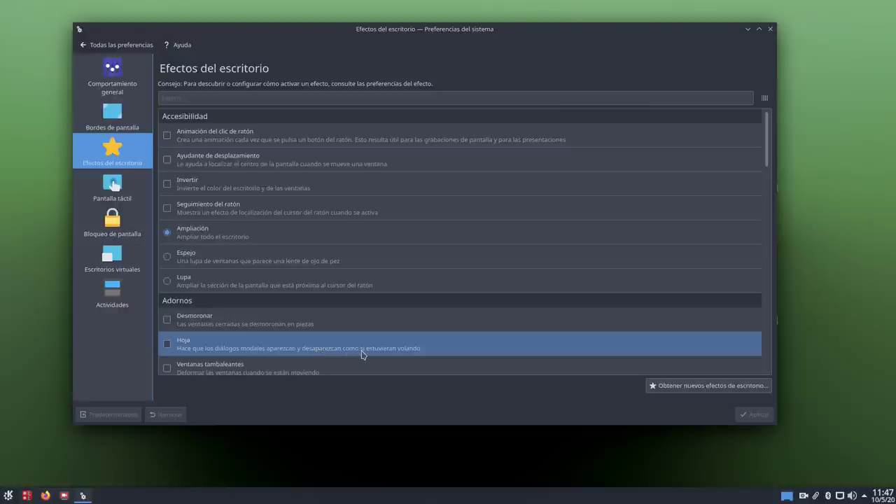
scroll(367, 346, down, 1)
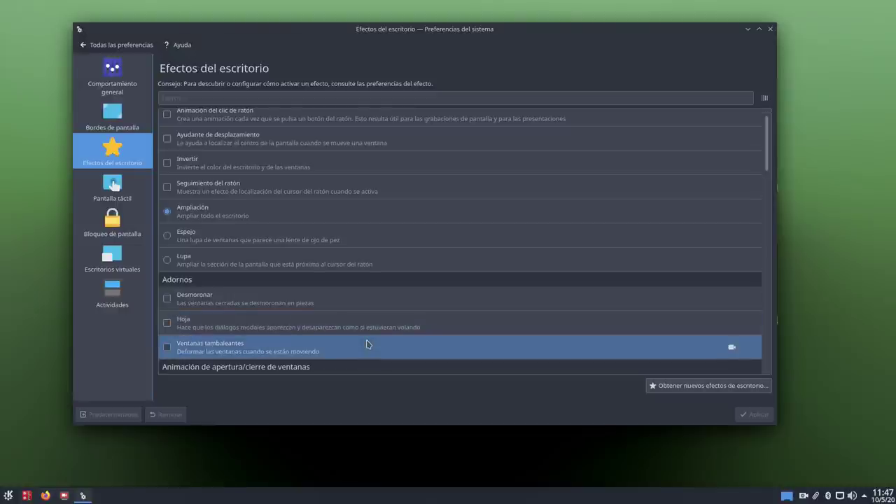
click(166, 324)
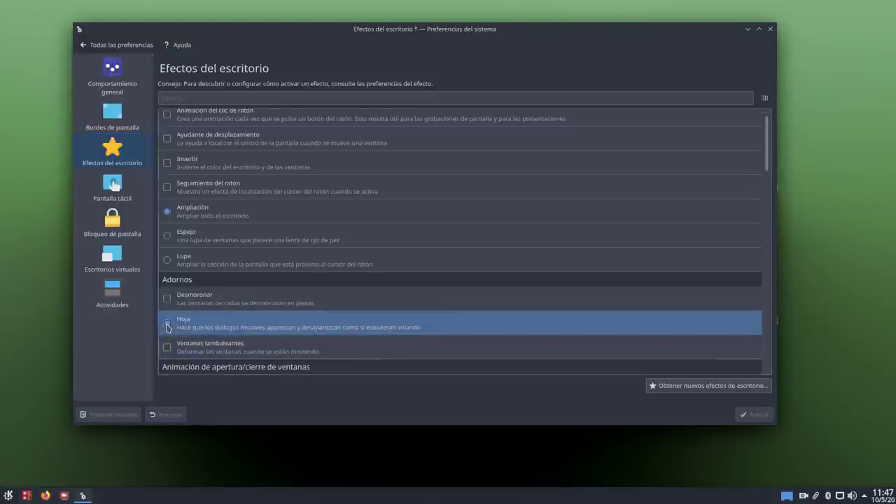
Step: Enable the Ventanas tambaleantes effect under Adornos and view the window open/close animation options
scroll(301, 257, down, 2)
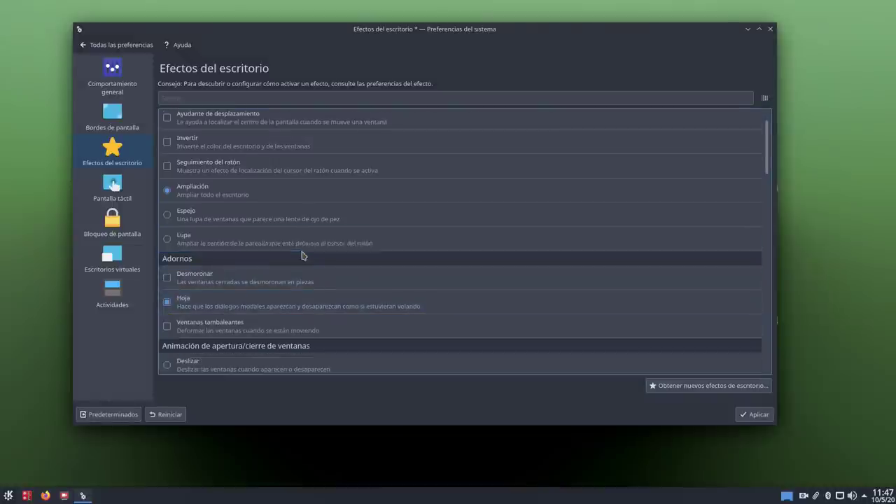
click(179, 315)
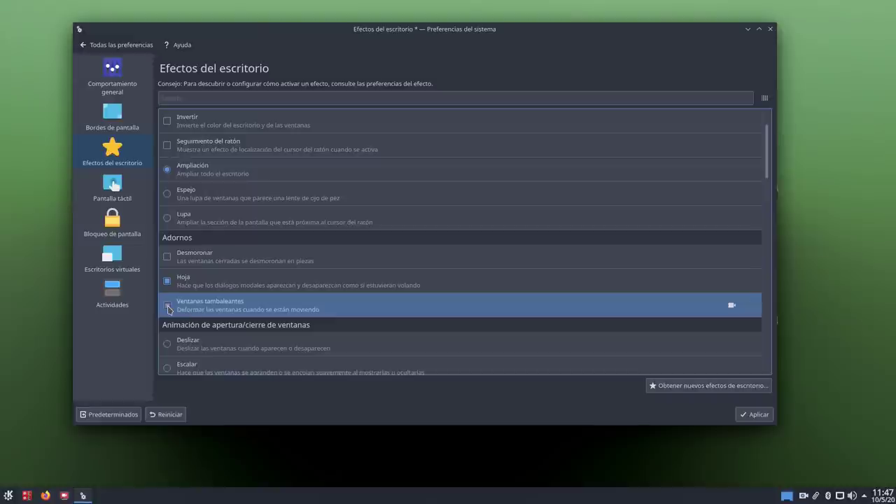
click(168, 307)
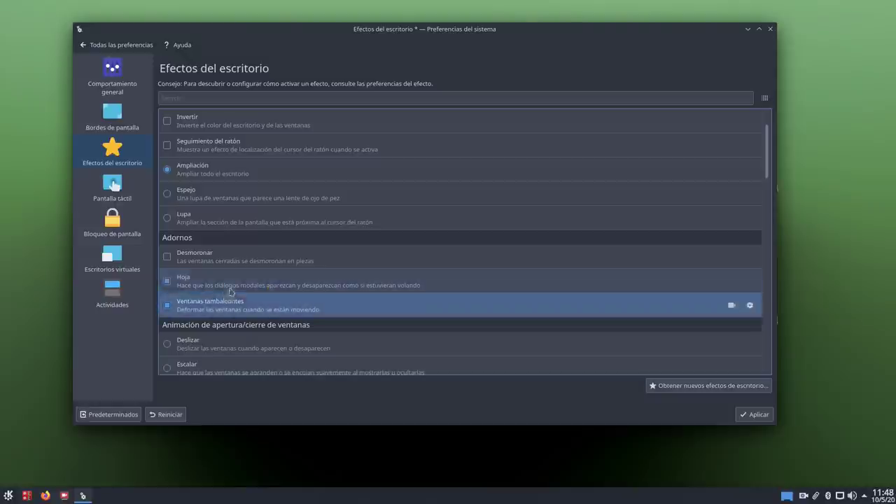
scroll(272, 268, down, 1)
scroll(272, 268, down, 1)
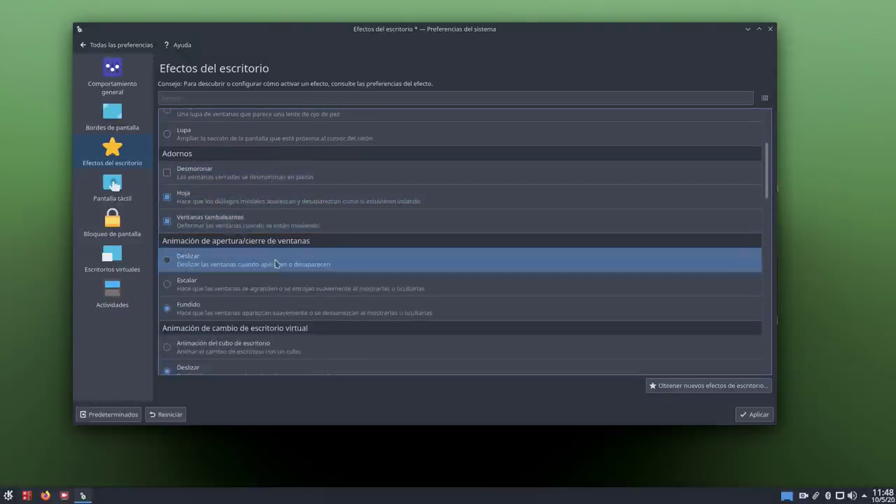
Step: Review the remaining desktop effects and select Lámpara mágica as the window minimize effect
scroll(288, 237, down, 1)
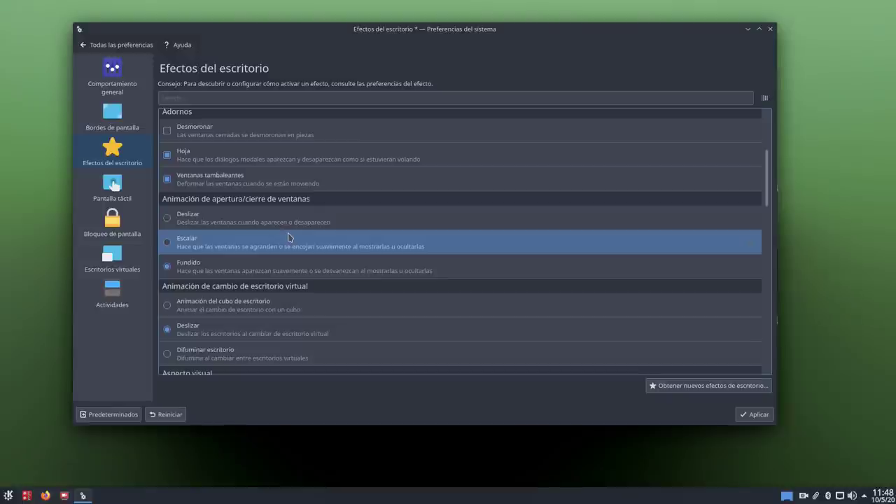
scroll(296, 194, down, 2)
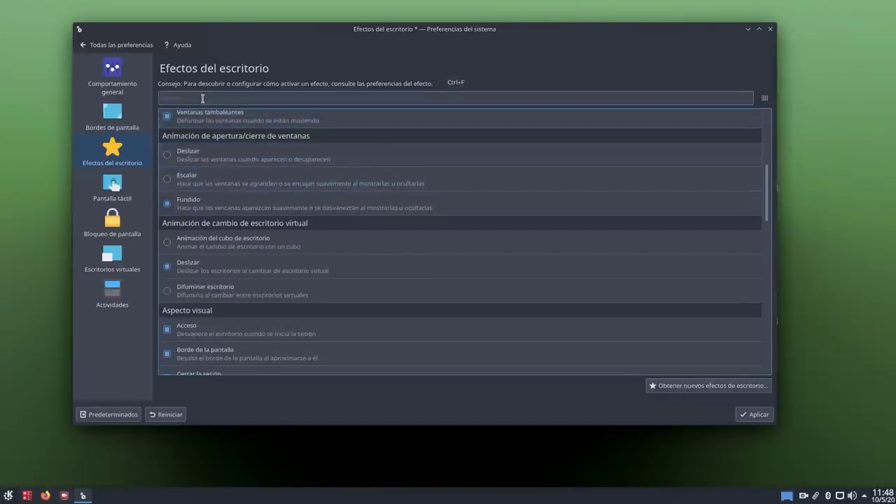
scroll(228, 221, down, 3)
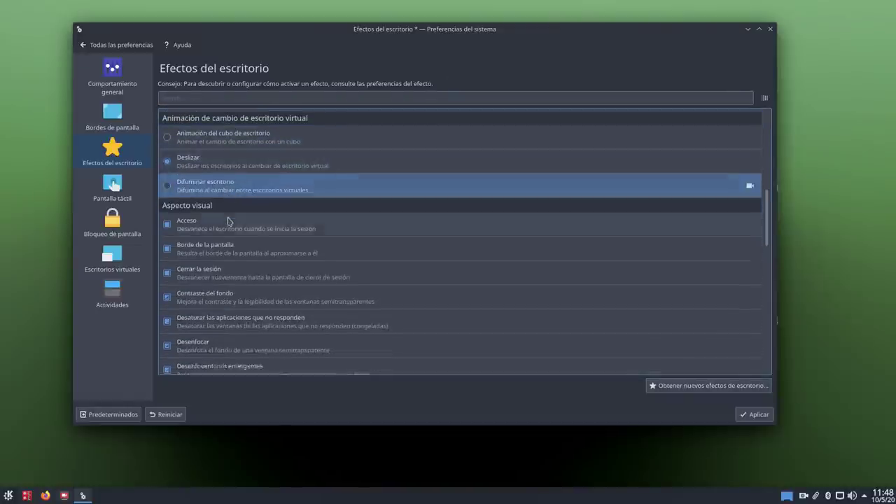
scroll(228, 221, down, 5)
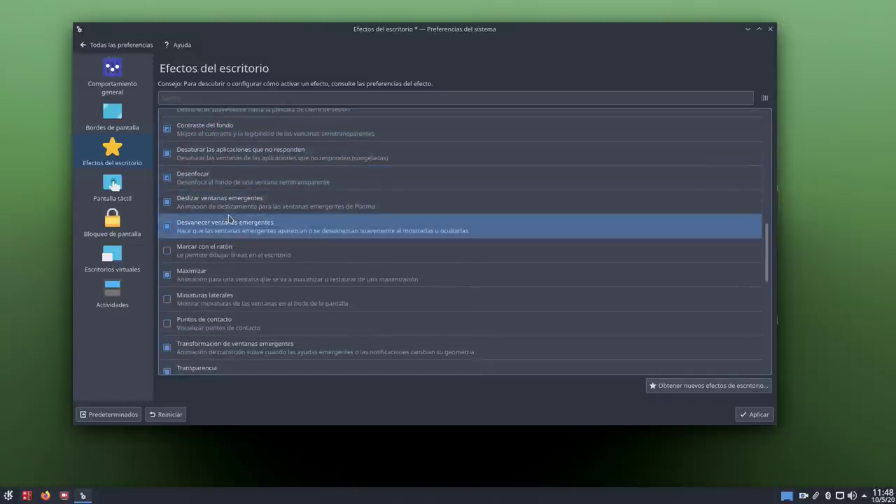
scroll(228, 220, down, 2)
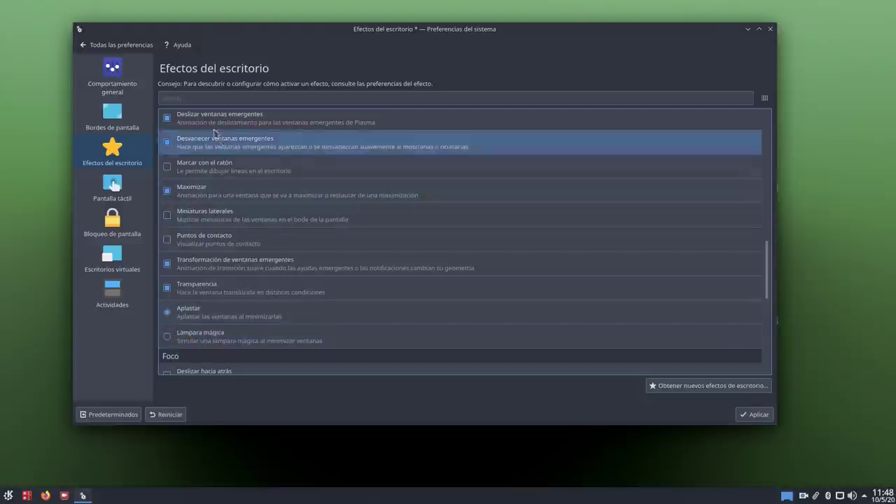
click(168, 337)
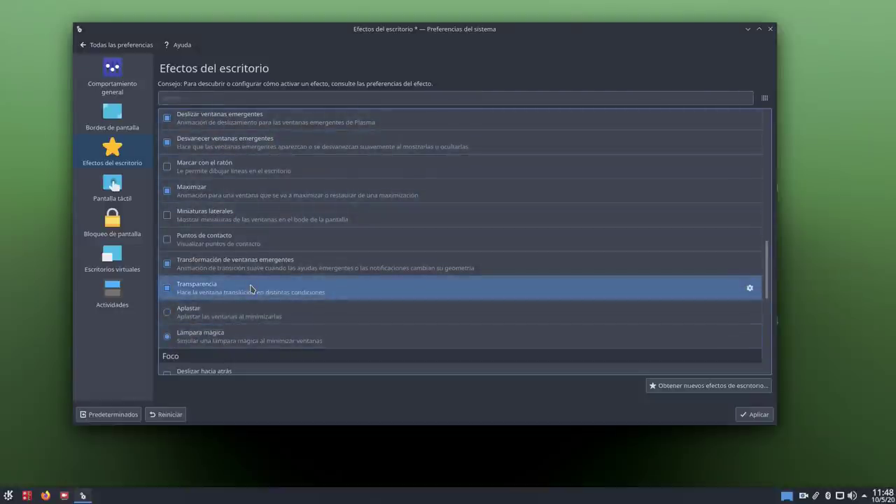
Step: Apply the desktop effect changes, test them by moving the preferences window, and check the Hoja and Ventanas tambaleantes entries
scroll(251, 288, up, 8)
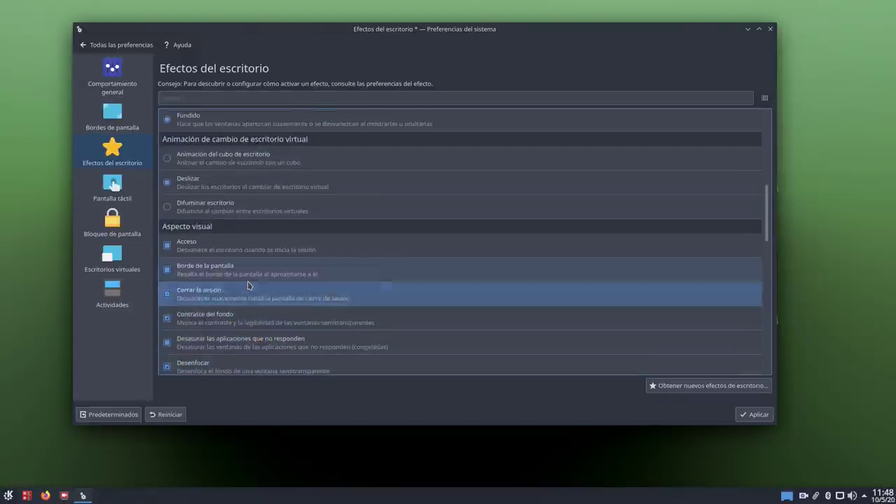
scroll(247, 285, up, 6)
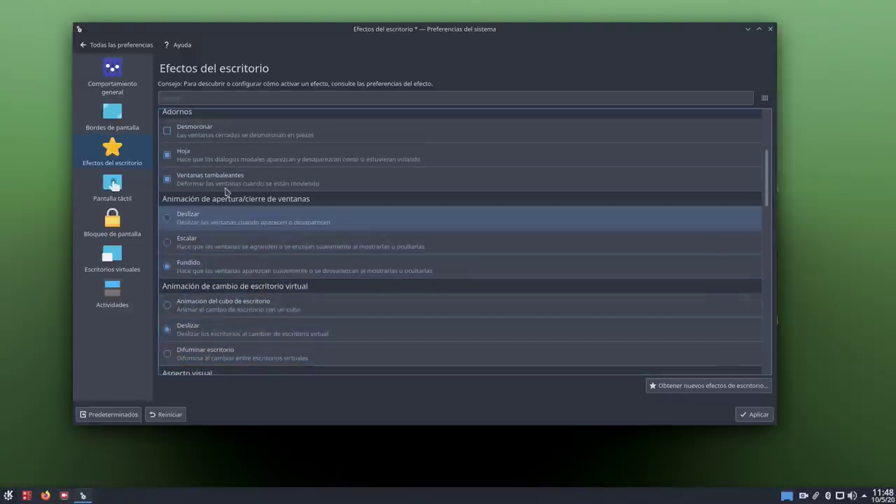
click(751, 416)
drag(446, 36, 426, 18)
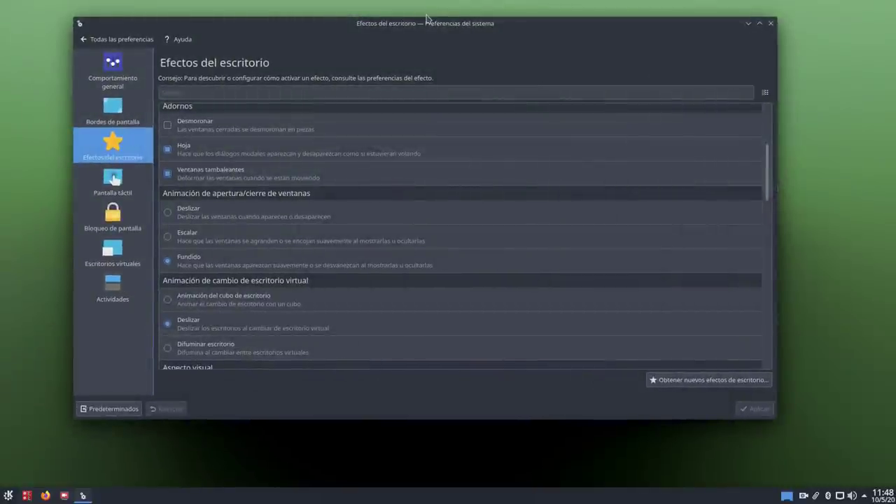
click(356, 143)
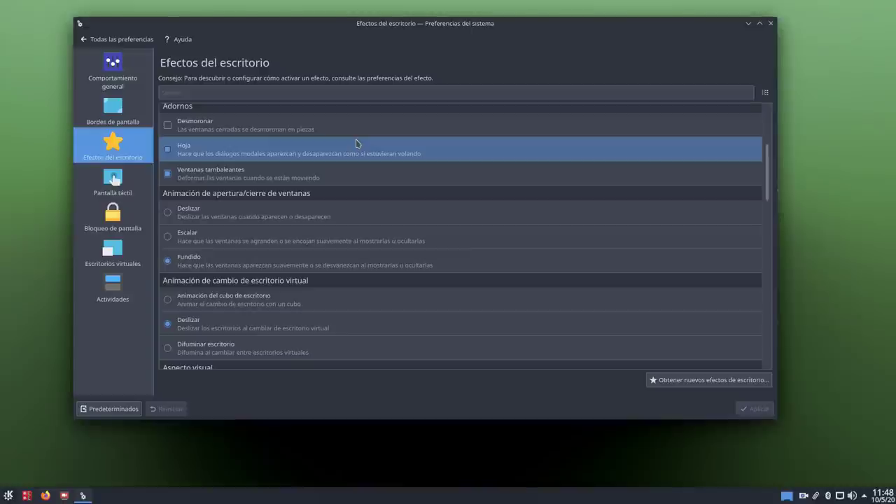
click(324, 173)
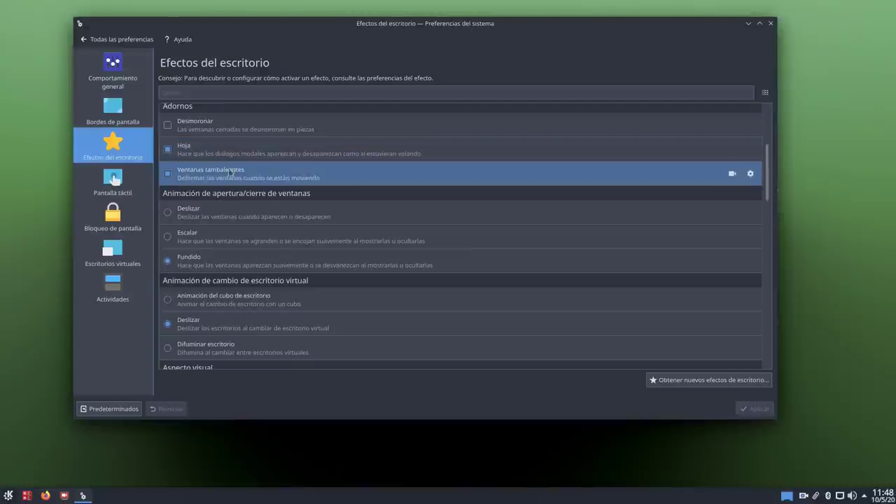
Step: In Bloqueo de pantalla, disable locking automatically and after waking from sleep, and apply the changes
click(122, 225)
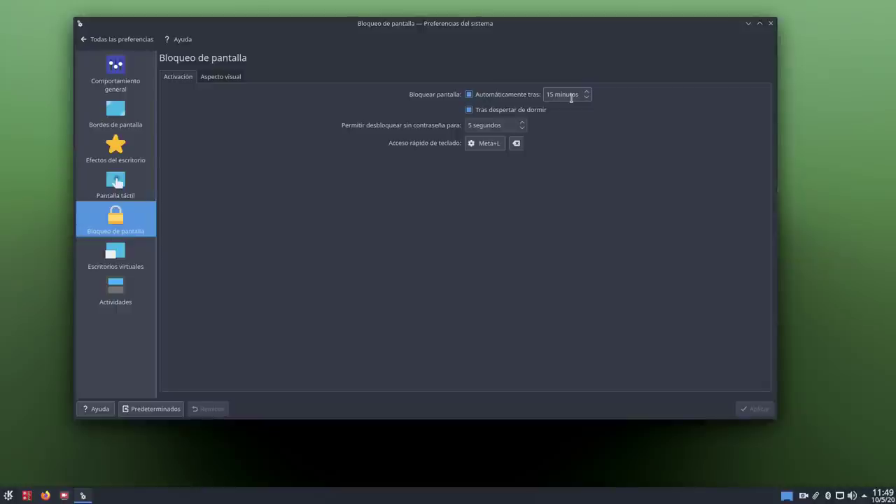
click(500, 98)
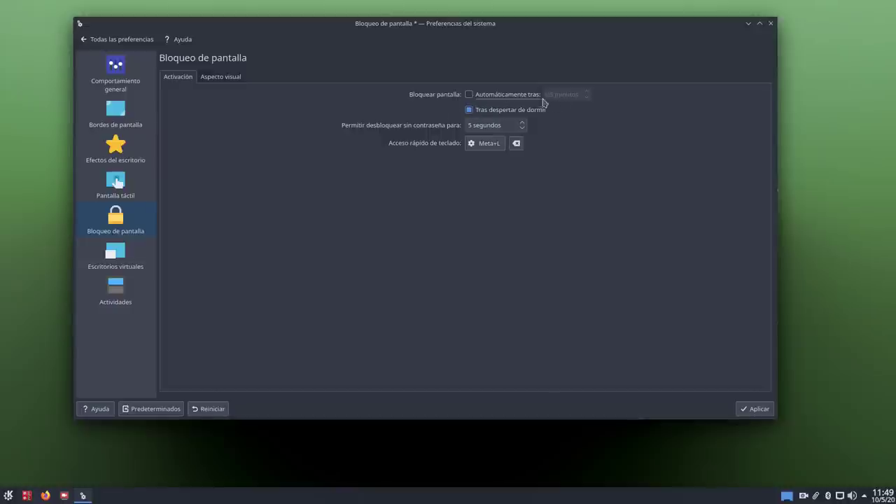
click(499, 110)
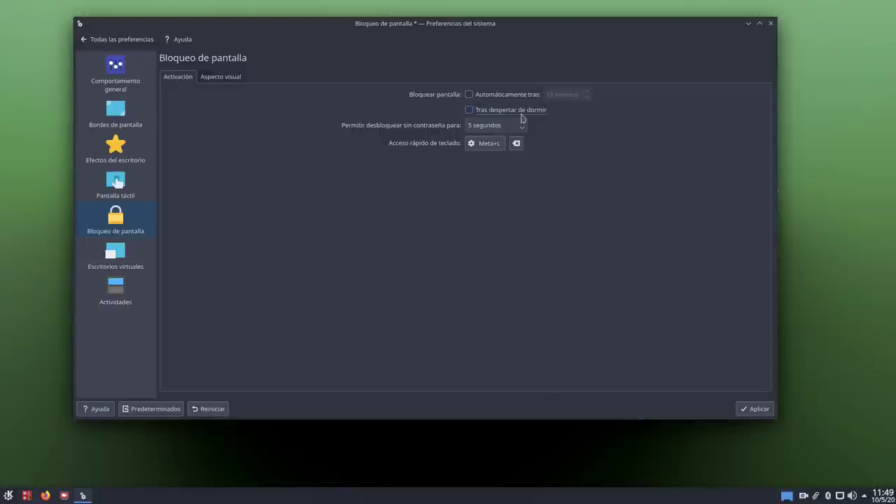
click(224, 79)
click(180, 79)
click(759, 409)
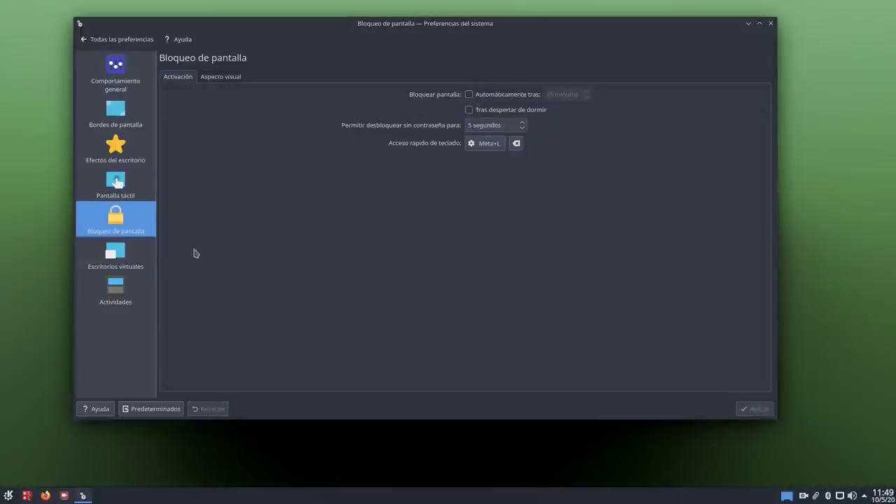
Step: Open the Escritorios virtuales settings, reposition the window and add a new virtual desktop
click(136, 254)
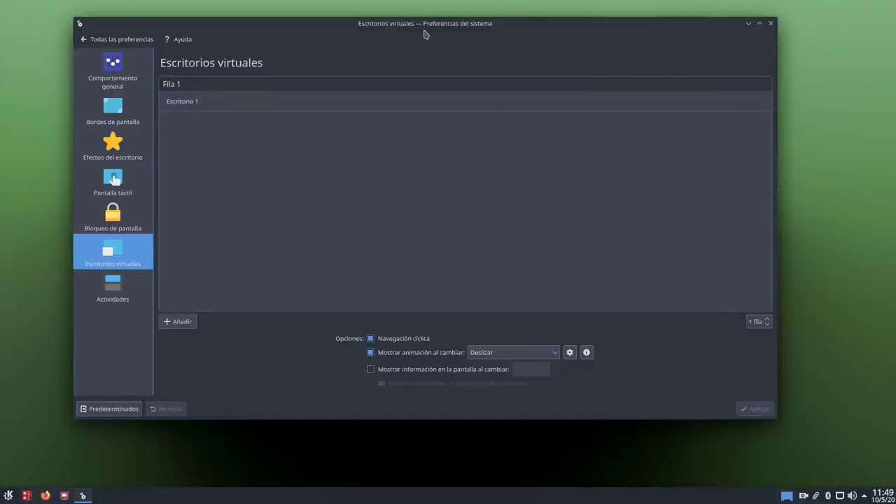
drag(425, 32, 450, 26)
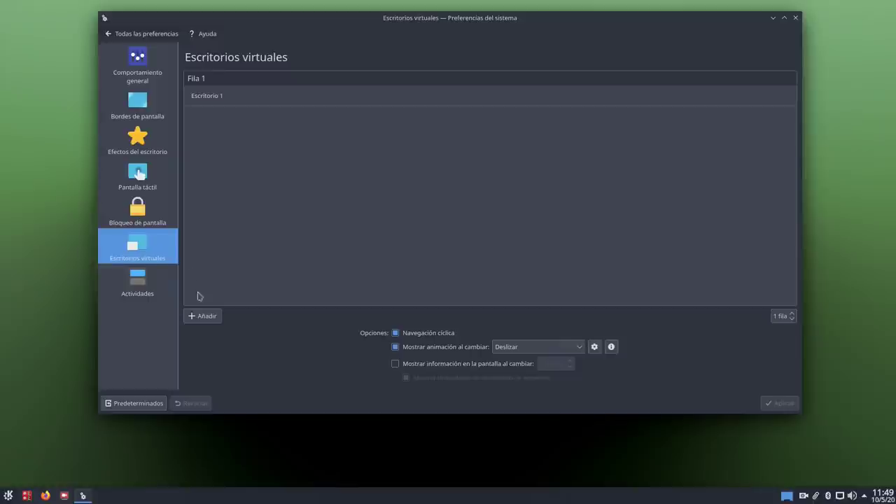
click(202, 316)
Step: Rename the new virtual desktop as Escritorio 2 and apply the change
click(250, 118)
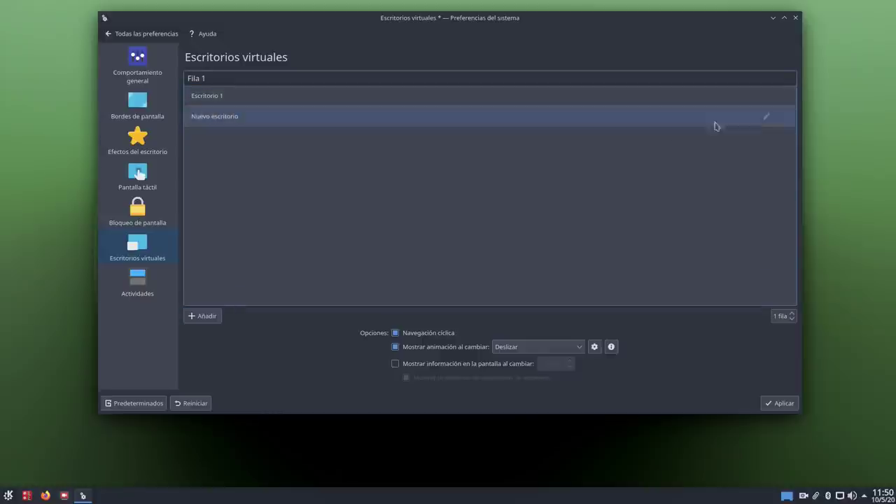
click(767, 116)
click(259, 115)
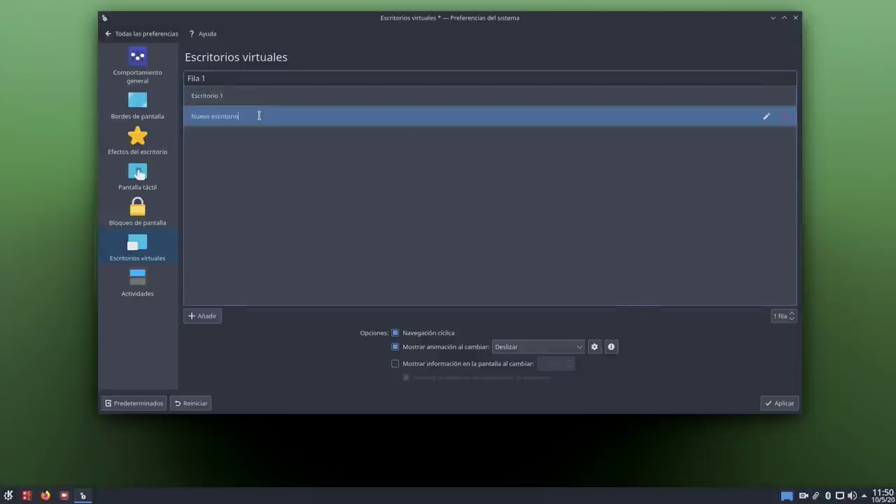
key(BackSpace)
key(BackSpace)
key(BackSpace)
key(BackSpace)
key(BackSpace)
key(BackSpace)
key(BackSpace)
key(BackSpace)
key(BackSpace)
key(BackSpace)
key(BackSpace)
key(BackSpace)
key(BackSpace)
text(Escritorio 2)
key(Return)
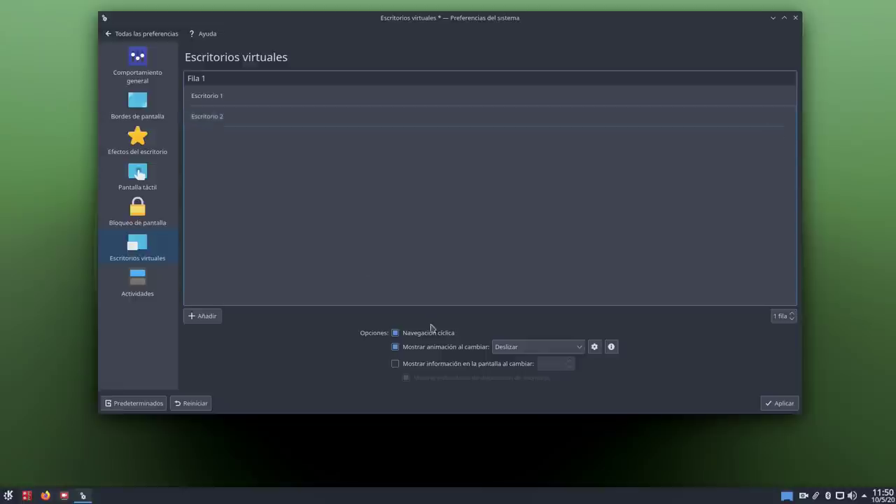
click(778, 404)
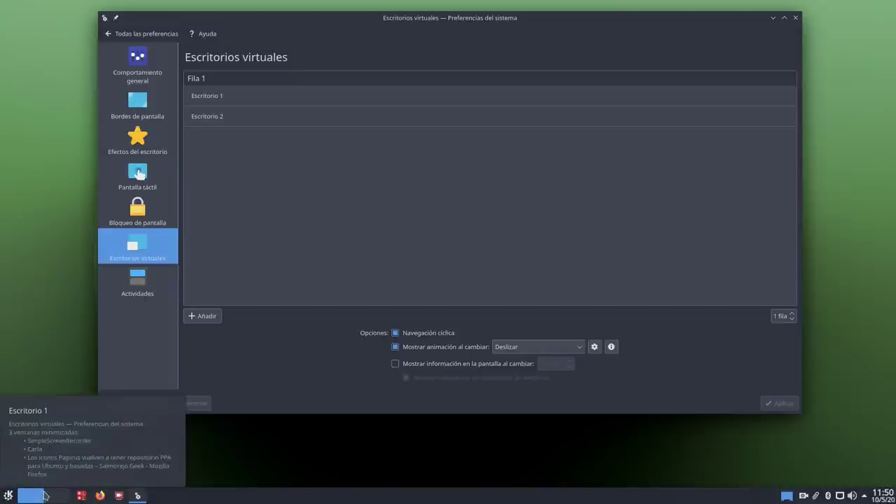
Step: Test the panel's desktop pager by switching to Escritorio 2 and back to Escritorio 1
mouse_move(82, 495)
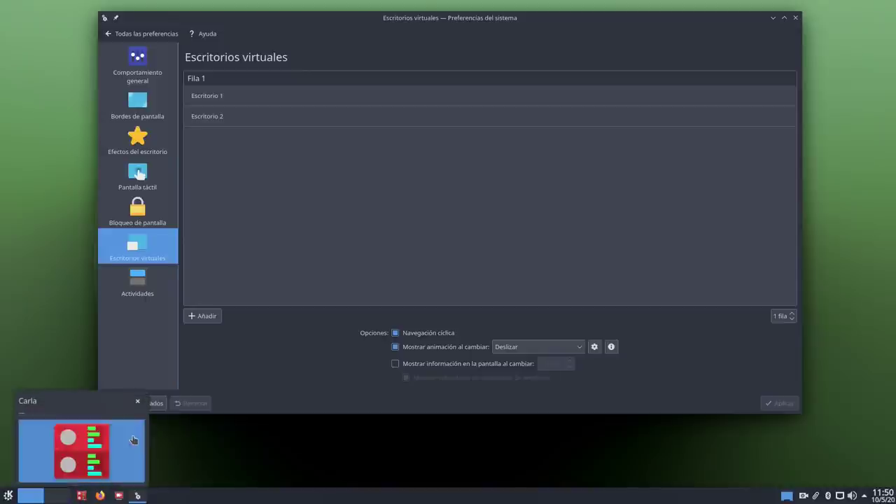
click(52, 498)
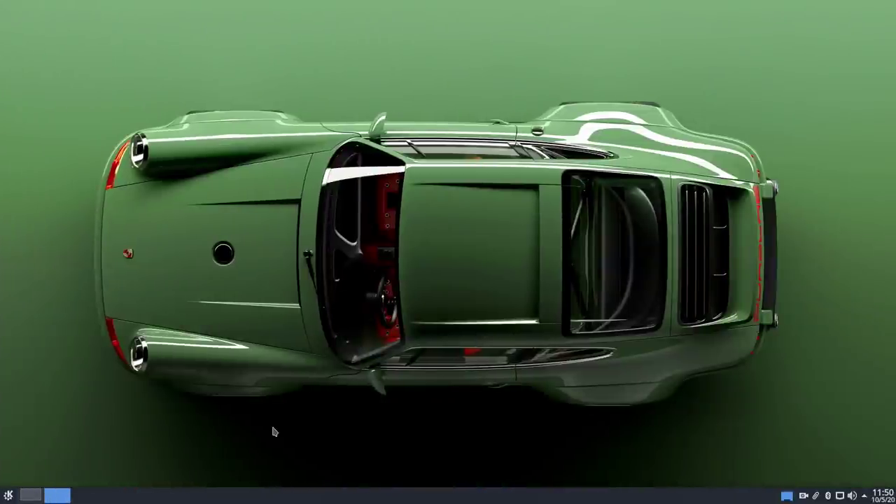
click(21, 498)
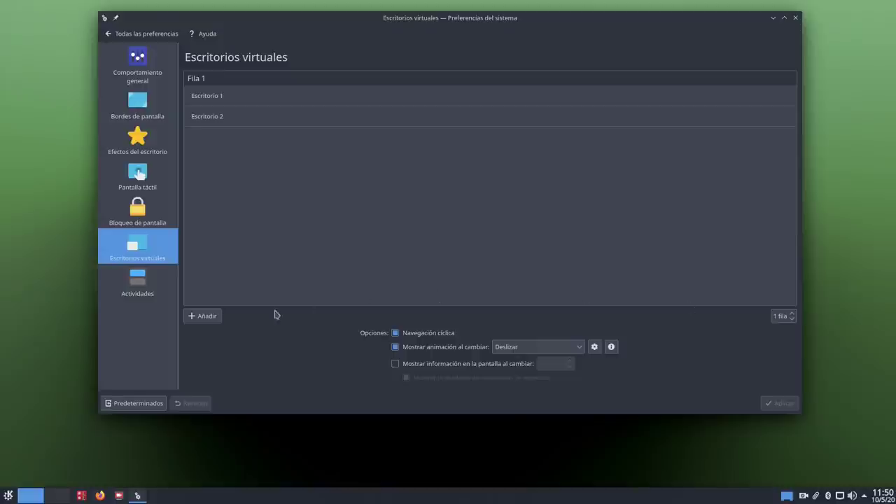
Step: Add a third virtual desktop and name it Escritorio 3
click(200, 320)
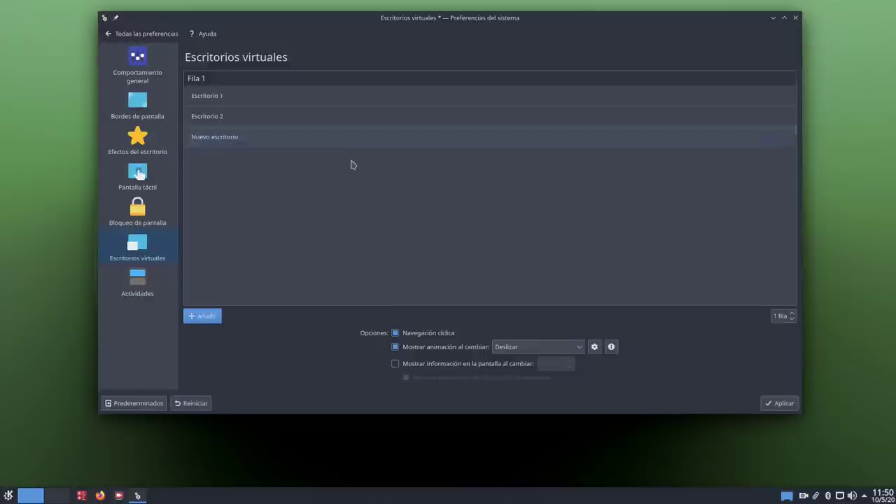
click(766, 137)
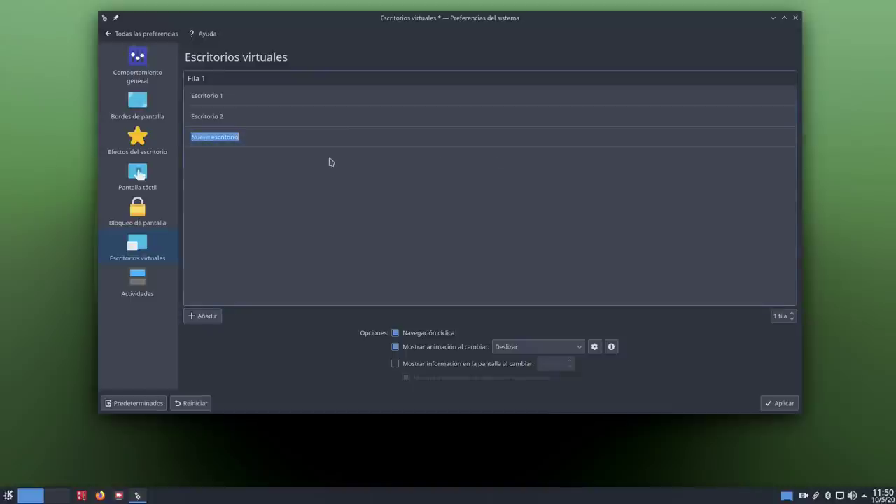
key(BackSpace)
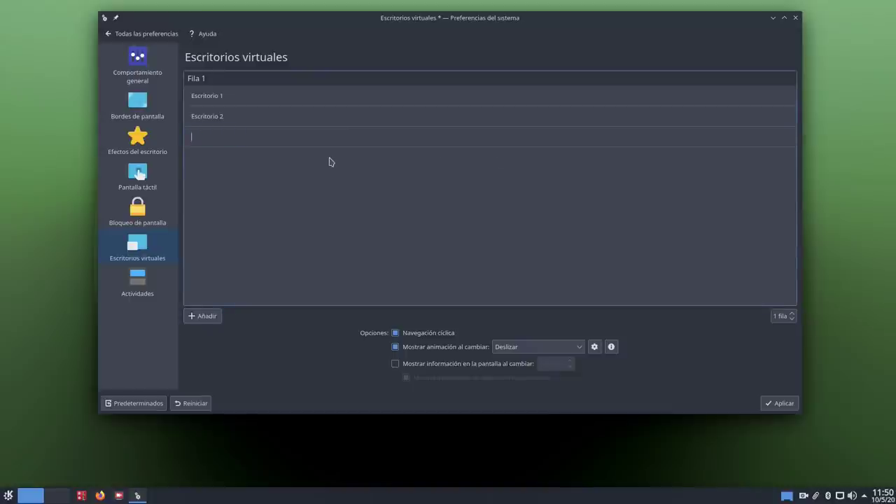
text(Escritorio 3)
key(Return)
Step: Add a fourth virtual desktop named Escritorio 4 and apply the changes
click(203, 316)
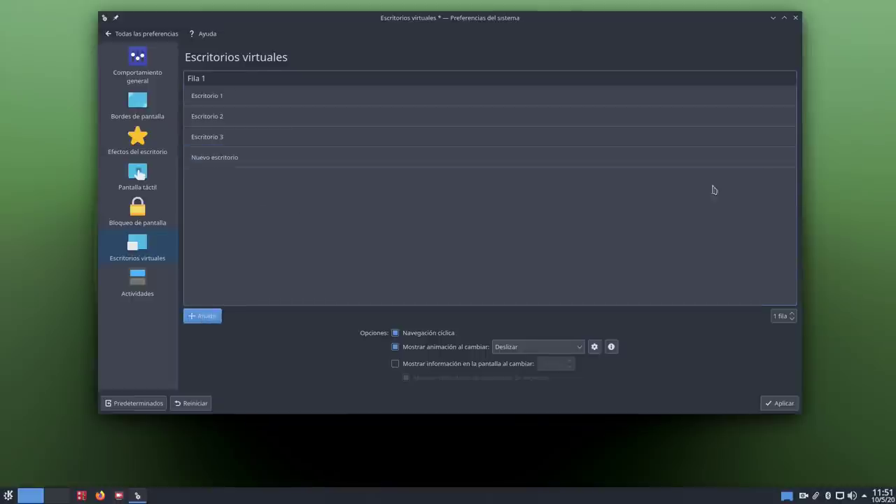
click(766, 158)
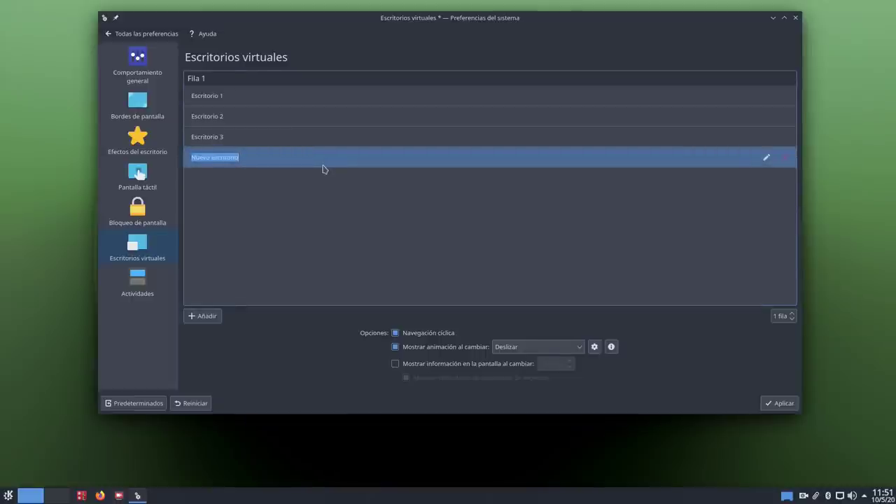
key(BackSpace)
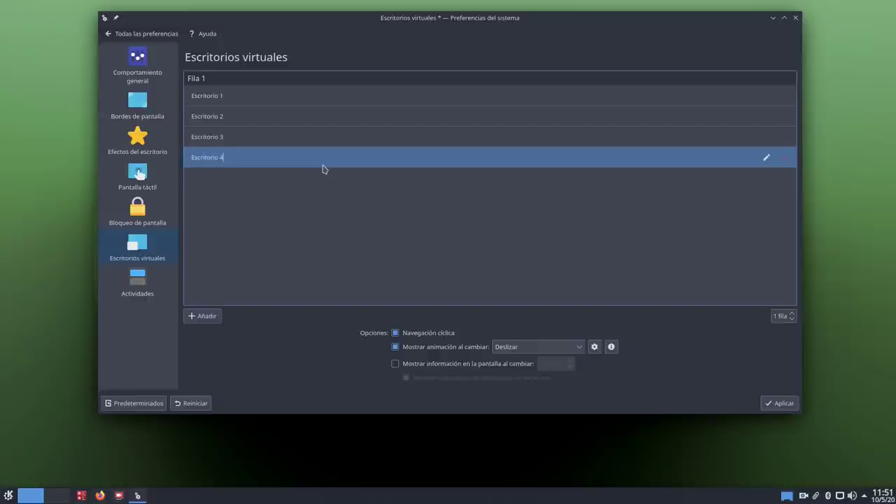
click(771, 405)
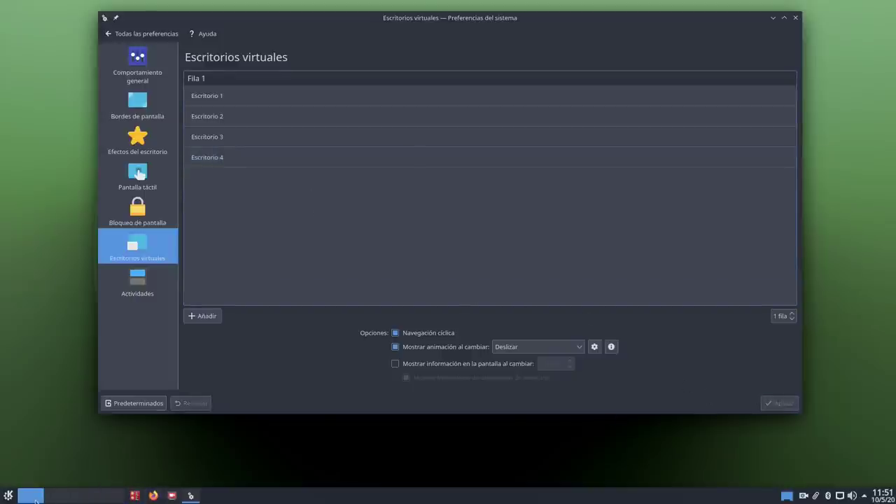
Step: Switch through virtual desktops 2, 3 and 4 with the pager and return to Escritorio 1
click(58, 496)
click(84, 496)
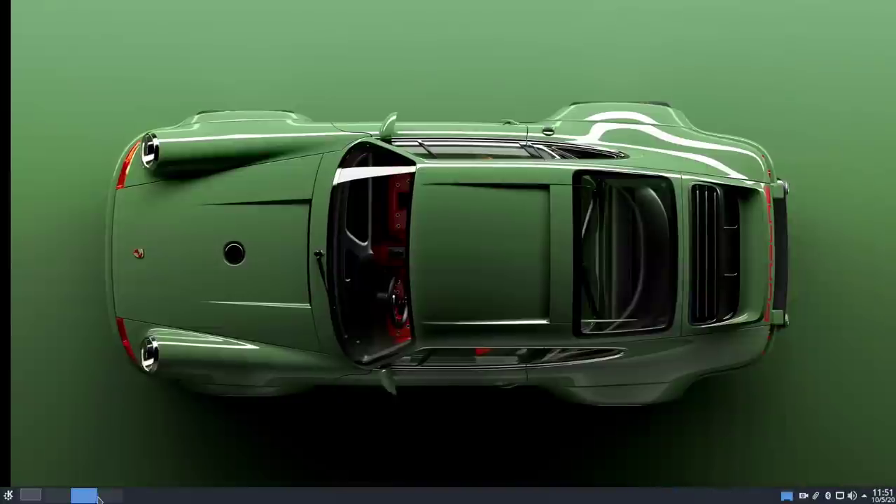
click(109, 496)
click(31, 495)
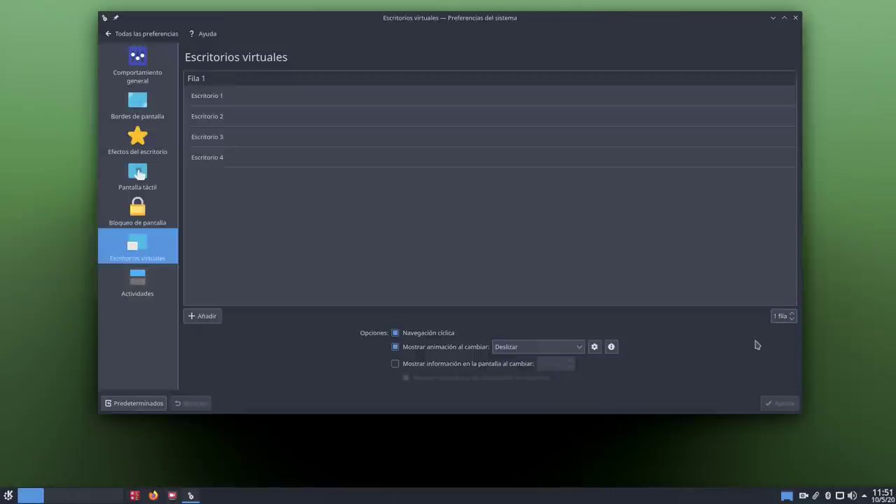
Step: Arrange the virtual desktops in 2 rows and apply the change
click(793, 314)
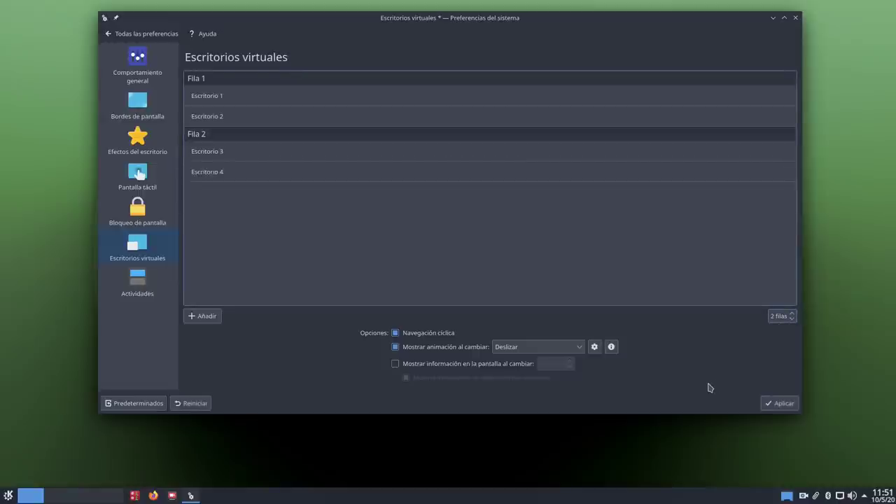
click(778, 404)
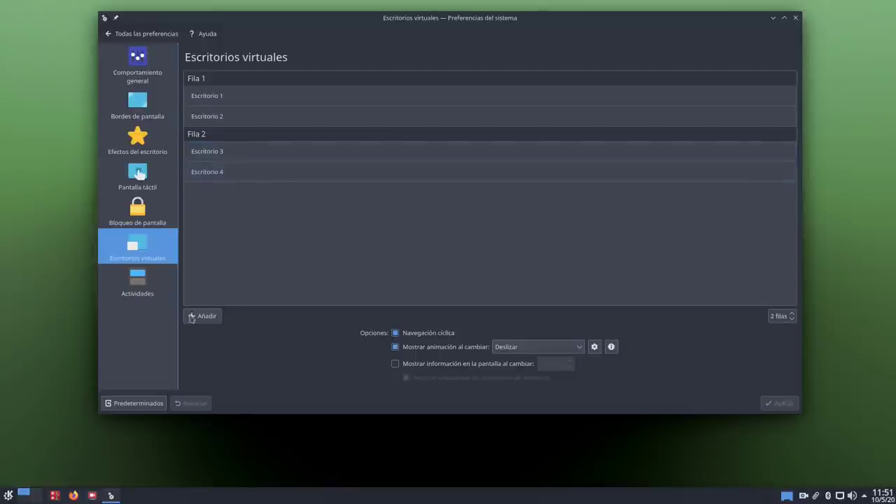
Step: View the Actividades settings, go back to Escritorios virtuales and close the system preferences
click(138, 286)
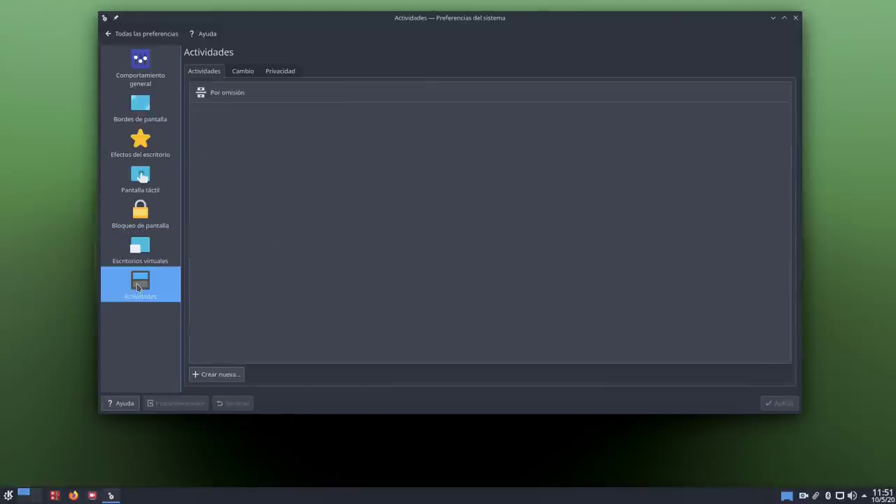
click(140, 251)
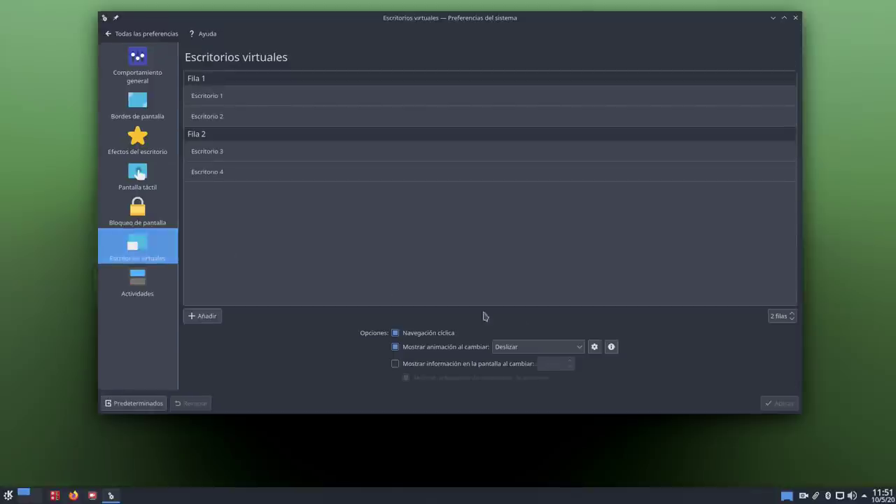
click(797, 18)
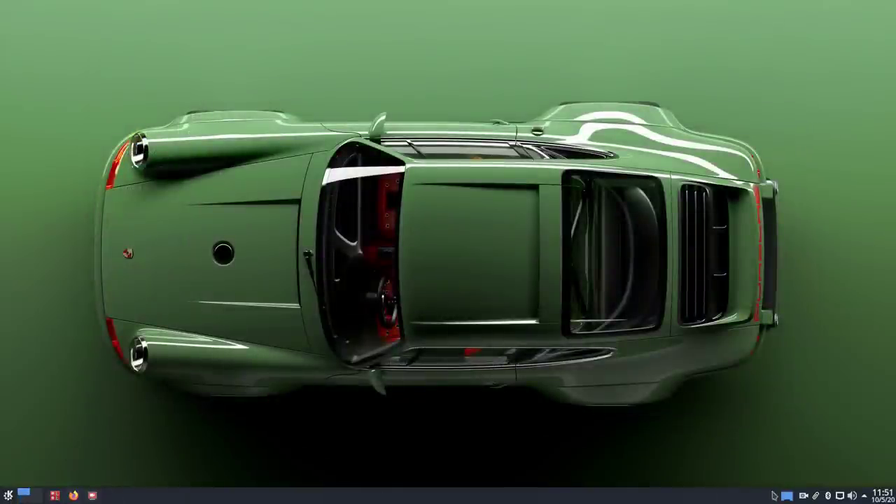
click(38, 497)
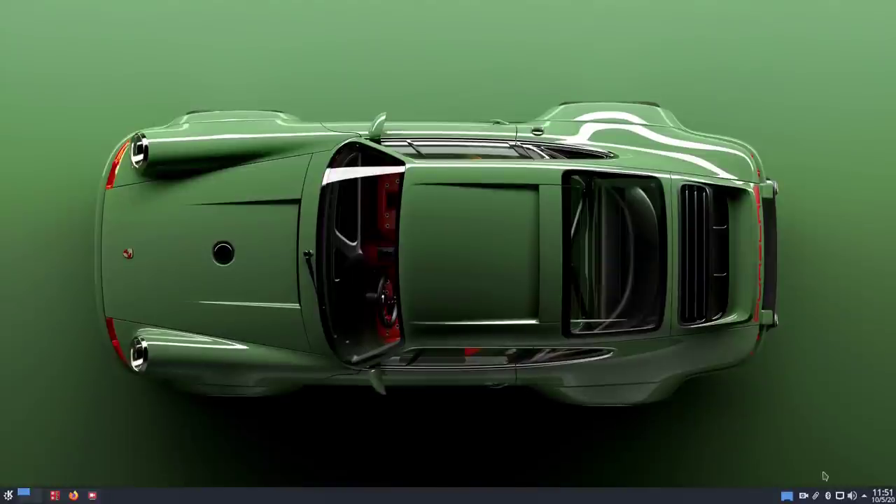
Step: Enter layout customisation, bring up the panel's editing controls, inspect the task manager and Paginador widget options, and leave editing mode
right_click(628, 28)
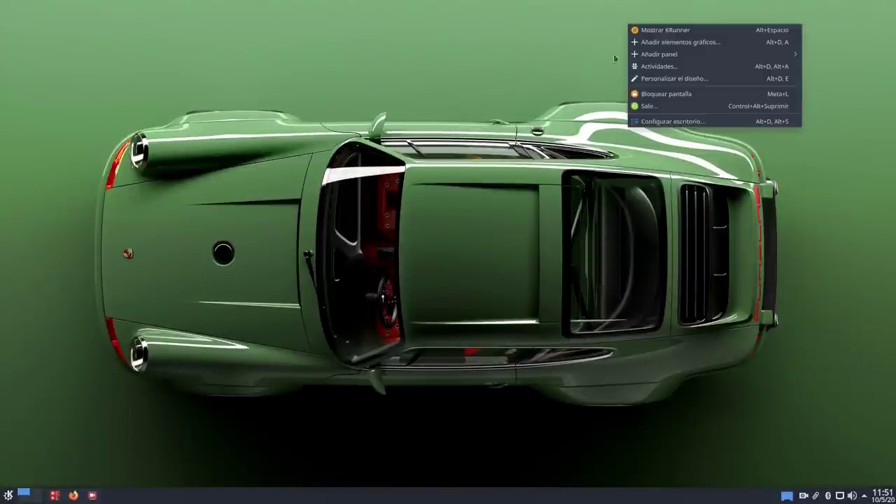
click(662, 79)
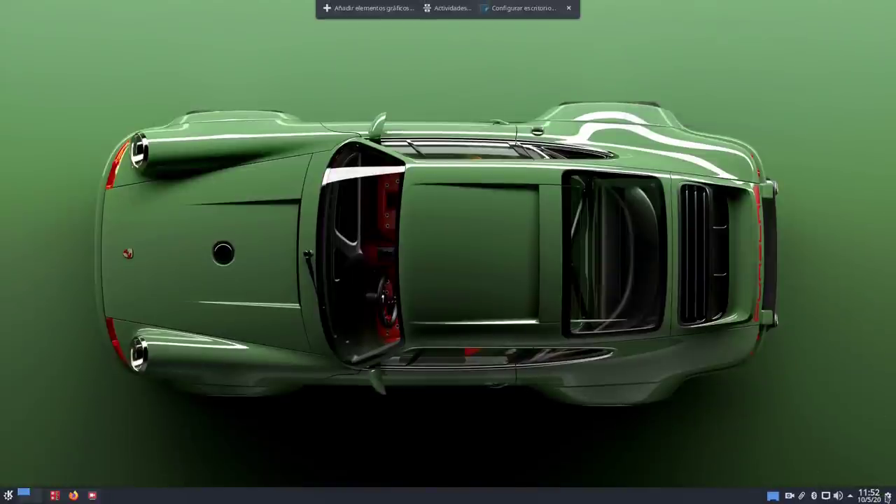
click(888, 496)
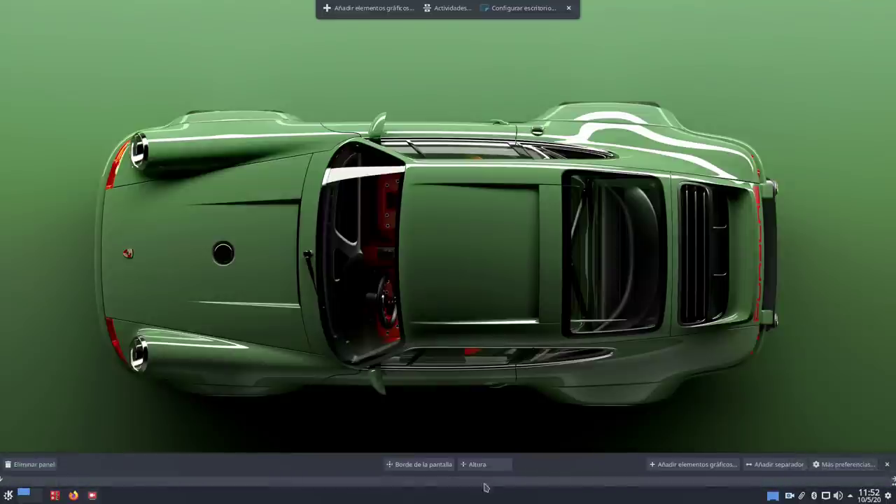
mouse_move(571, 489)
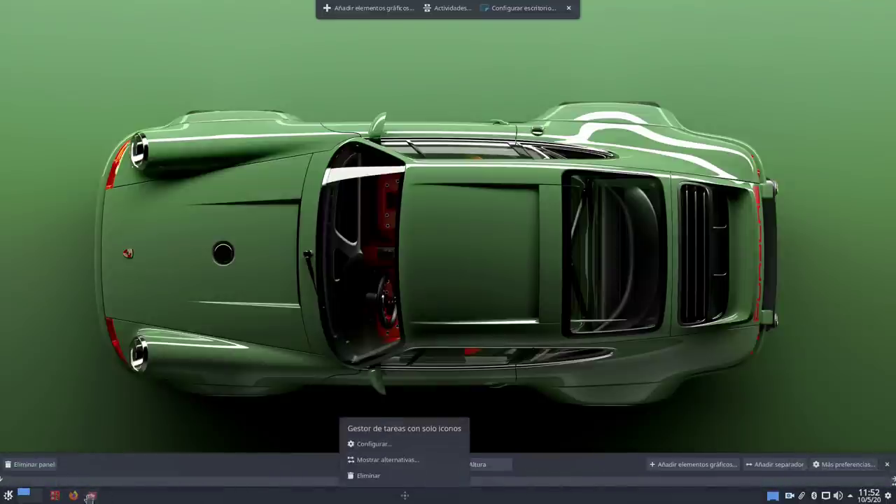
mouse_move(31, 495)
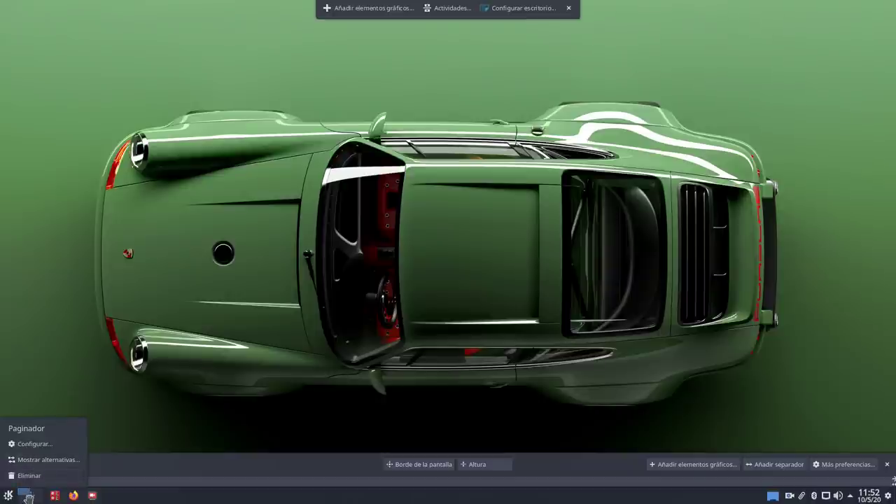
mouse_move(30, 495)
mouse_down()
mouse_move(372, 497)
mouse_move(33, 499)
mouse_up()
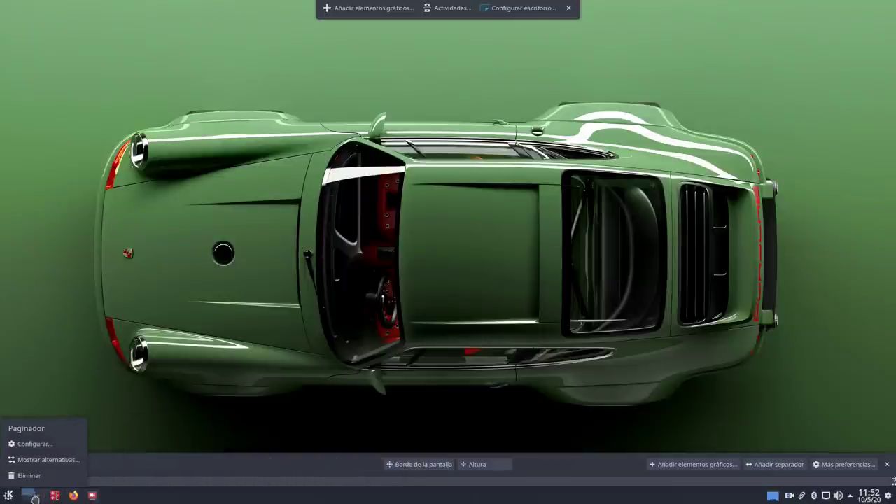
click(159, 282)
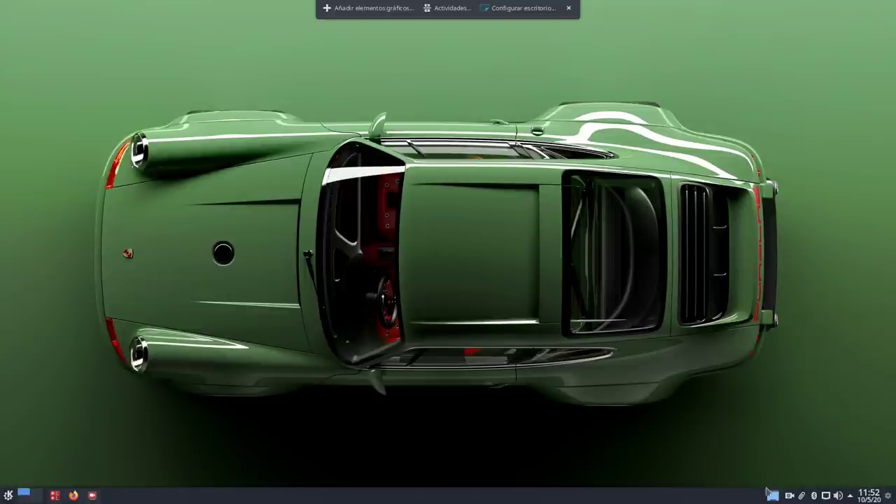
click(568, 7)
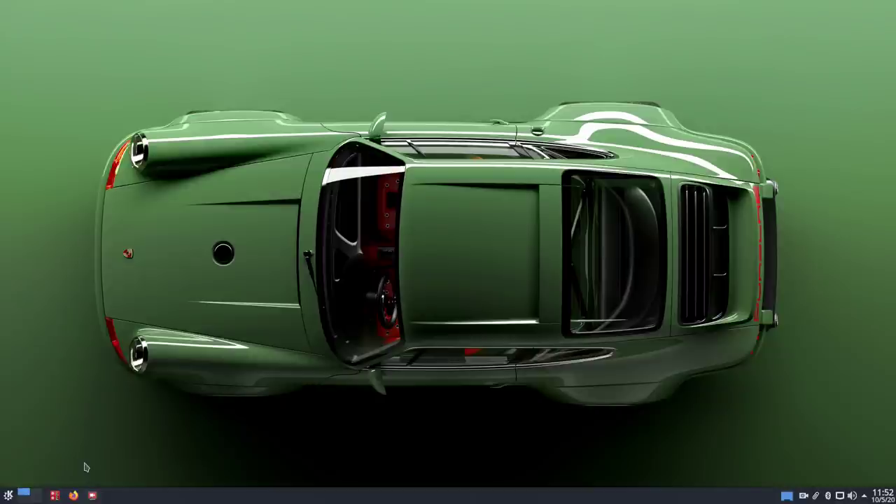
Step: Reopen the system preferences, set the desktop session under Arranque y apagado to Comenzar con una sesión vacía, and apply it
click(8, 496)
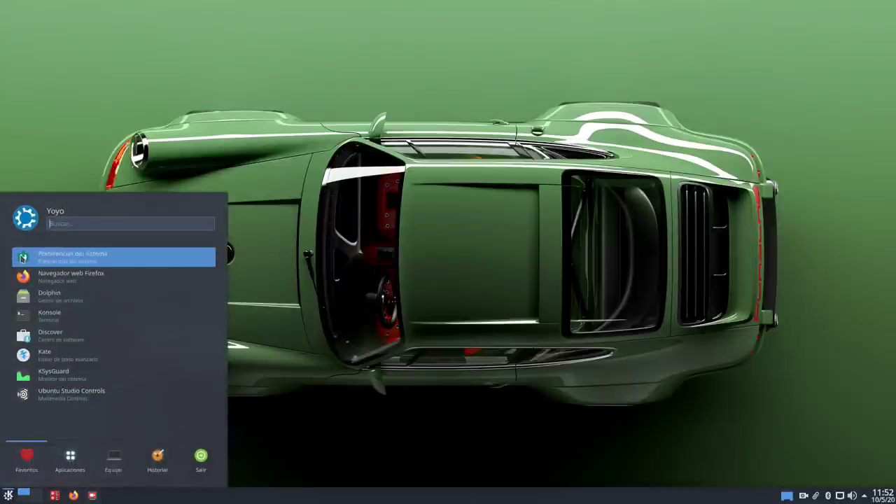
click(54, 259)
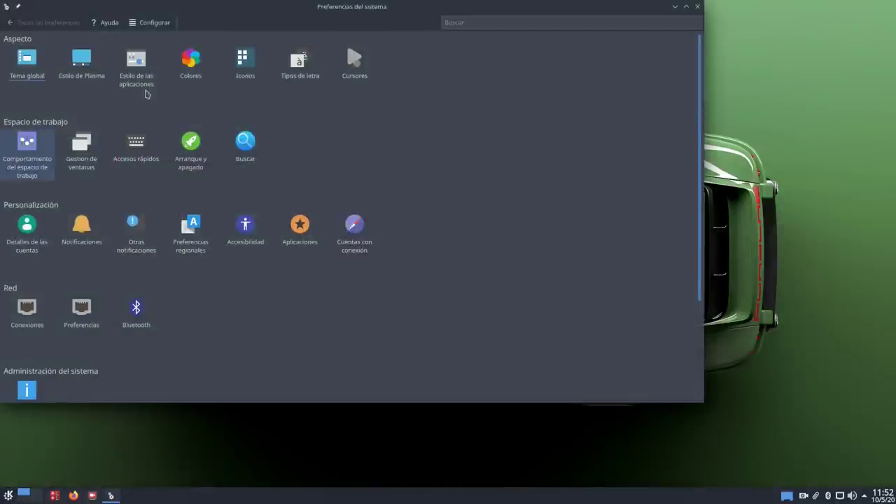
drag(273, 14, 413, 35)
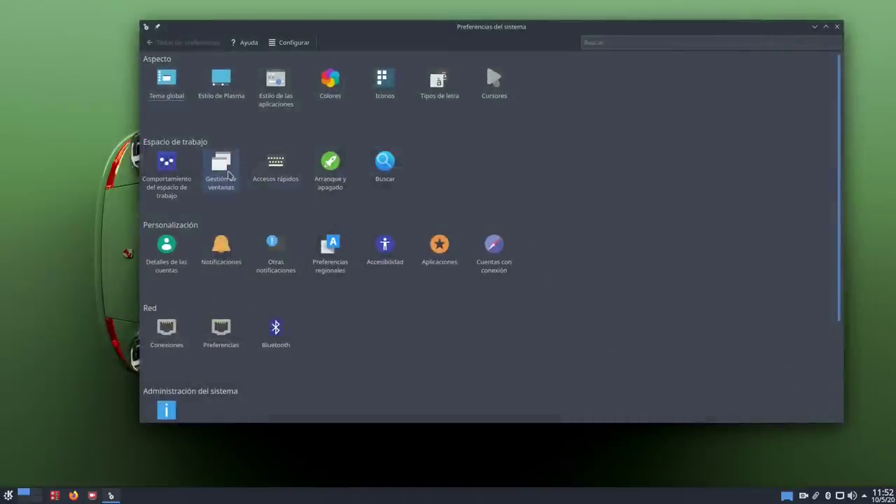
click(335, 167)
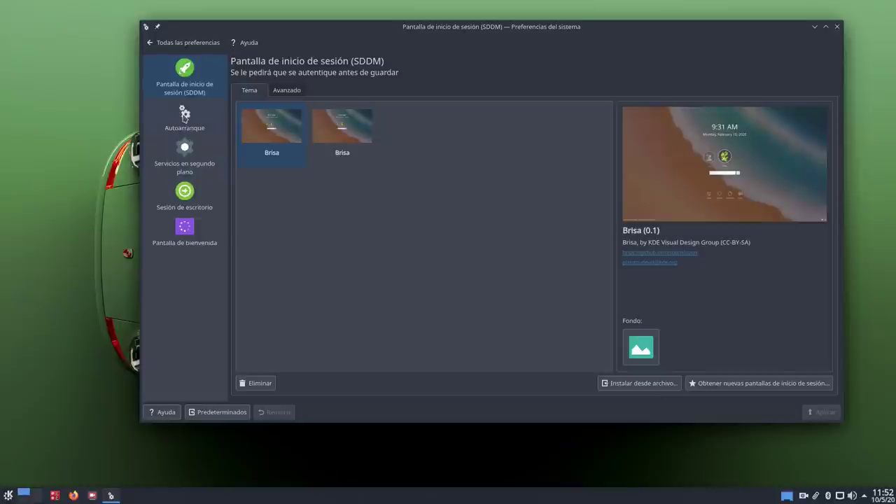
click(185, 195)
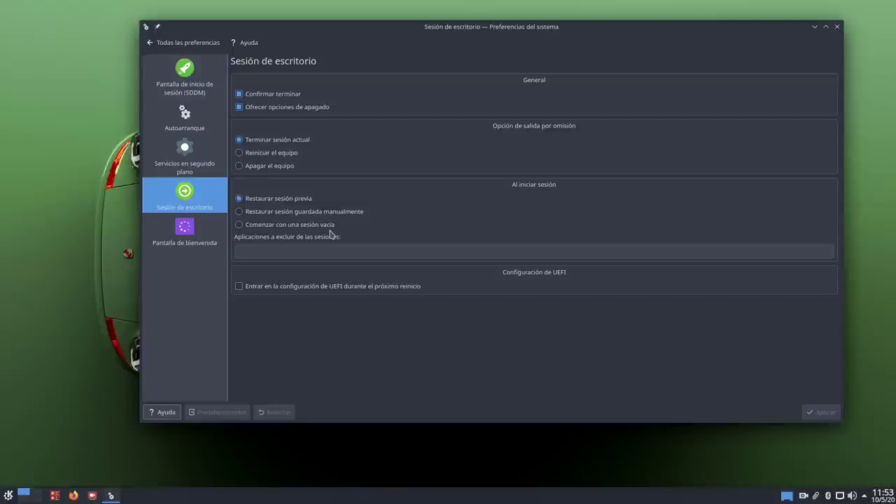
click(283, 226)
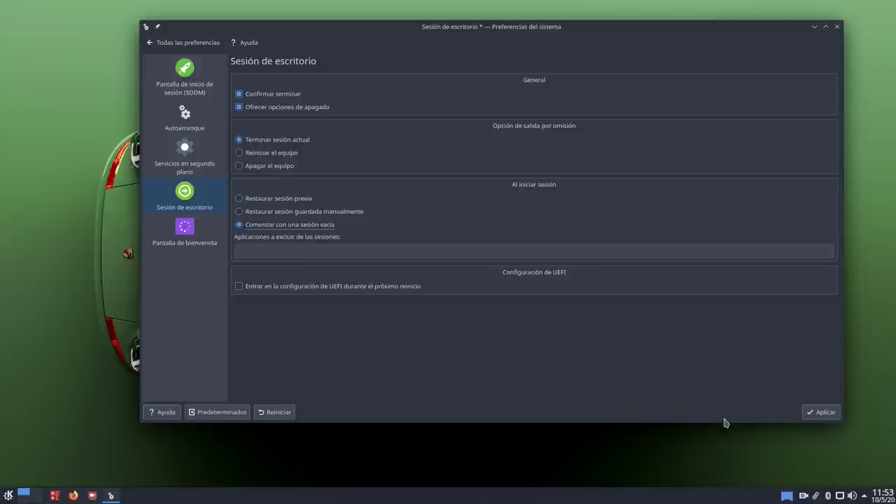
click(823, 412)
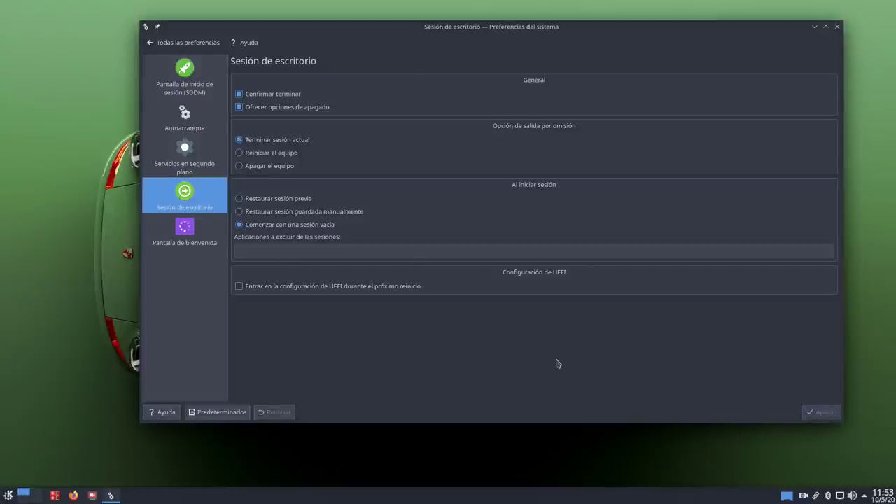
Step: View the Pantalla de bienvenida themes, recheck Sesión de escritorio and return to the overview of all preferences
click(190, 235)
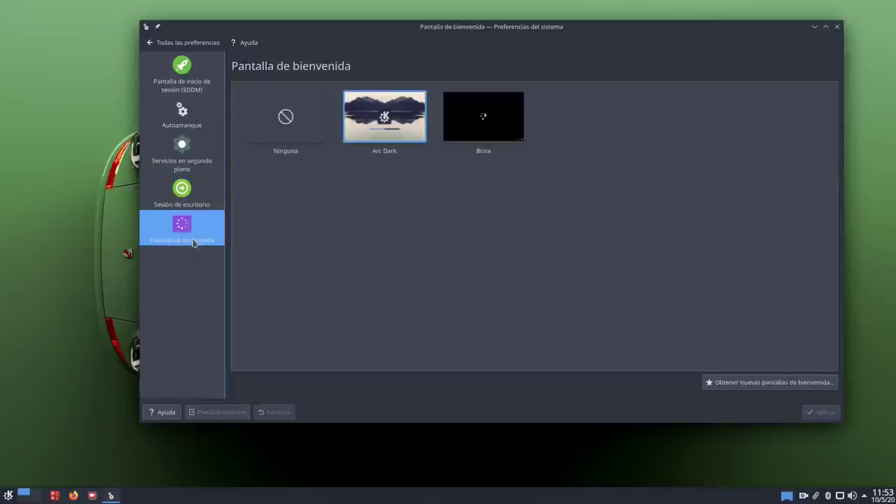
click(185, 193)
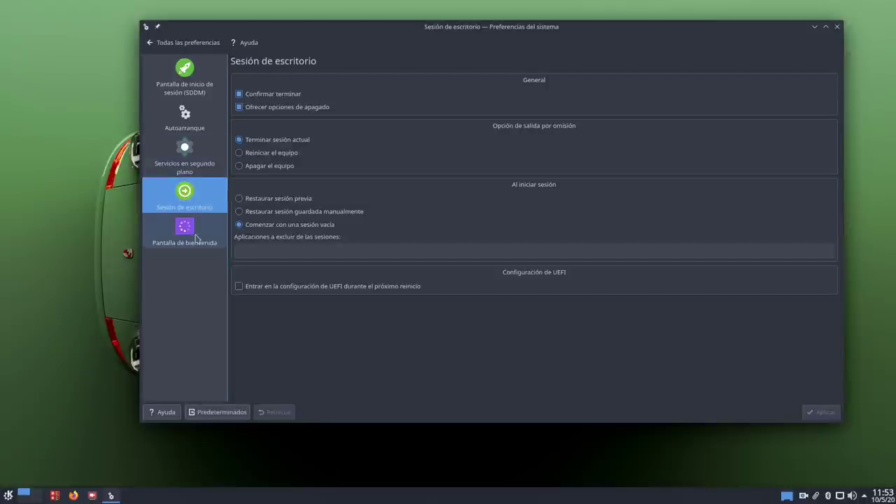
click(162, 42)
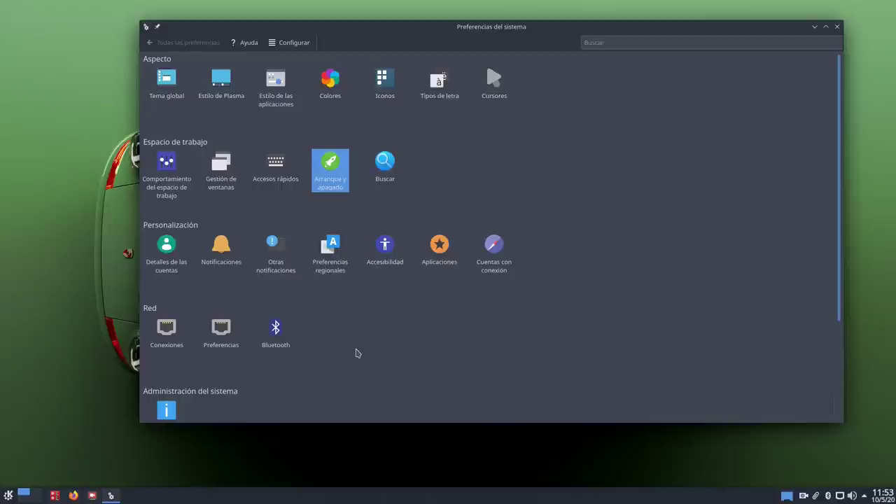
Step: Open the Compositor settings within Pantalla y monitor in the Hardware section
scroll(356, 353, down, 3)
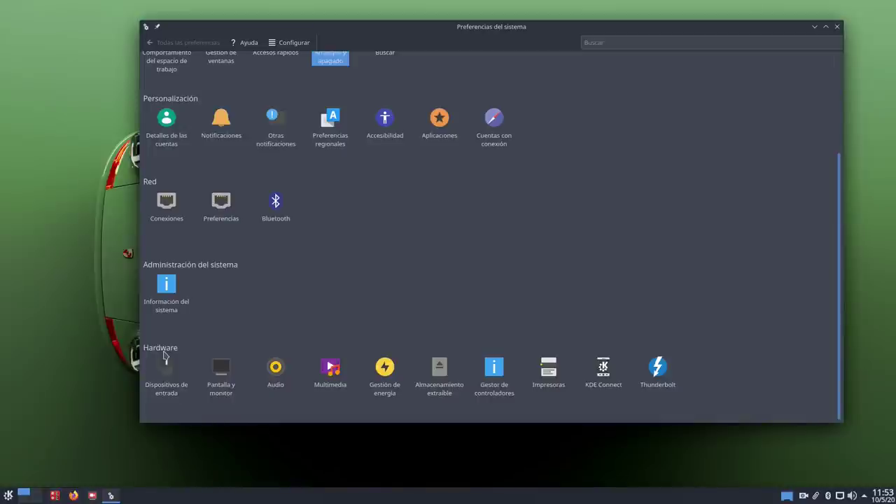
click(221, 372)
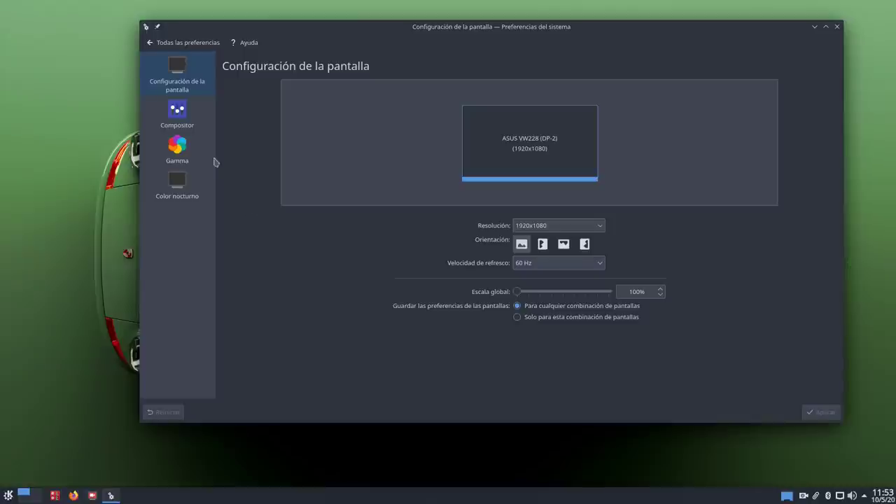
click(187, 121)
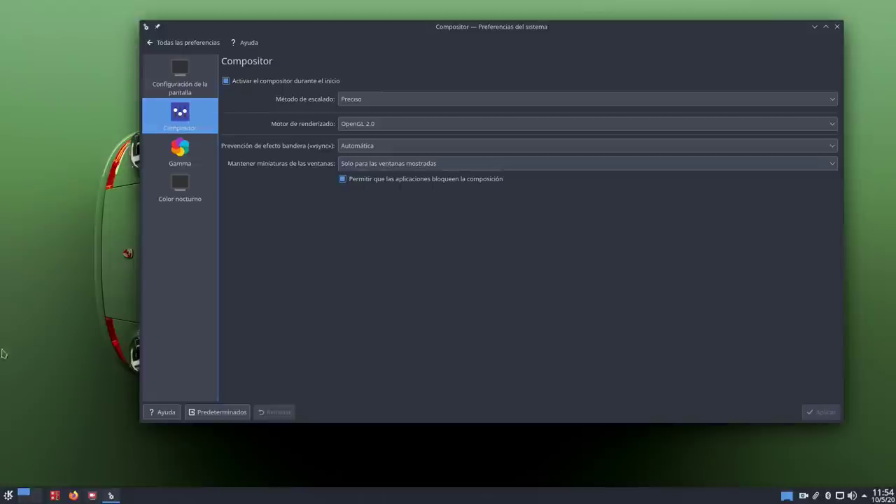
Step: Run inxi -SGxx in Konsole, highlight the graphics device entry in the output, and minimise the terminal
click(8, 496)
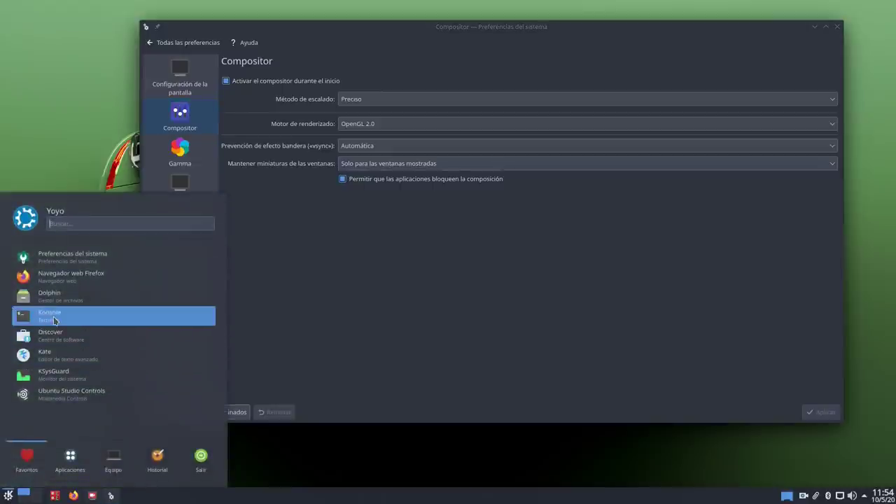
click(84, 315)
drag(344, 136, 442, 66)
text(sudo apt install arc-theme)
key(Up)
key(Up)
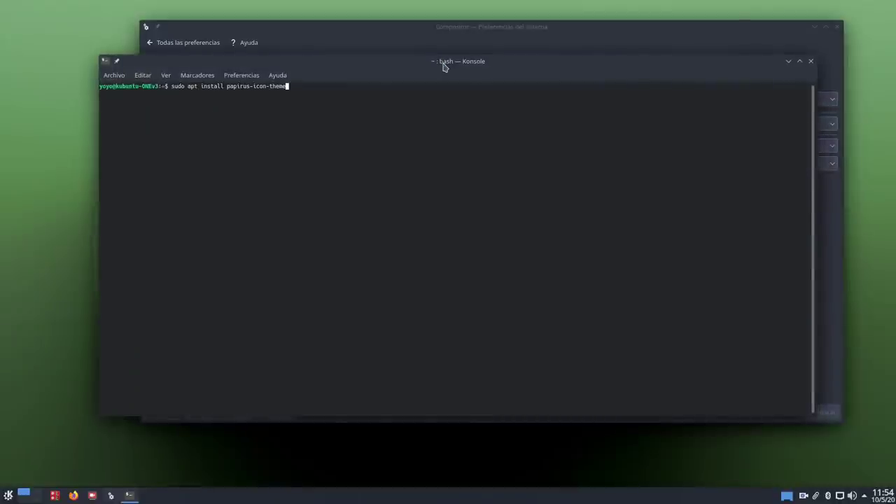
key(Up)
key(Up)
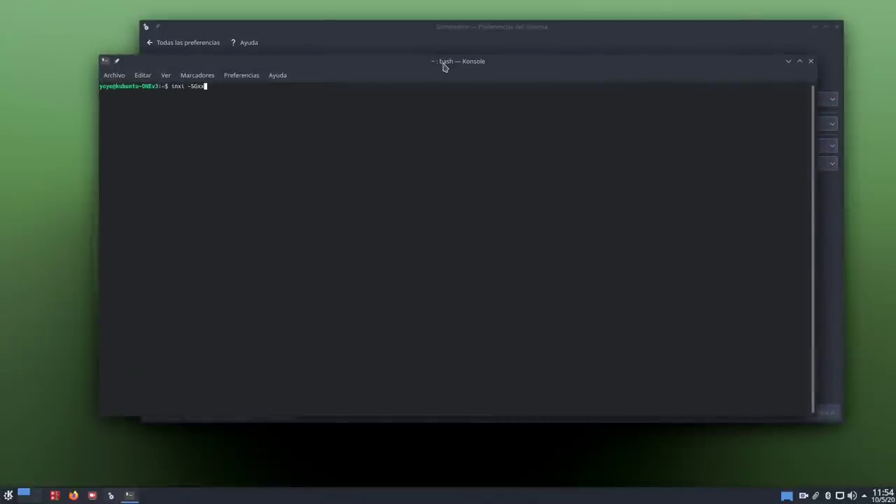
key(Return)
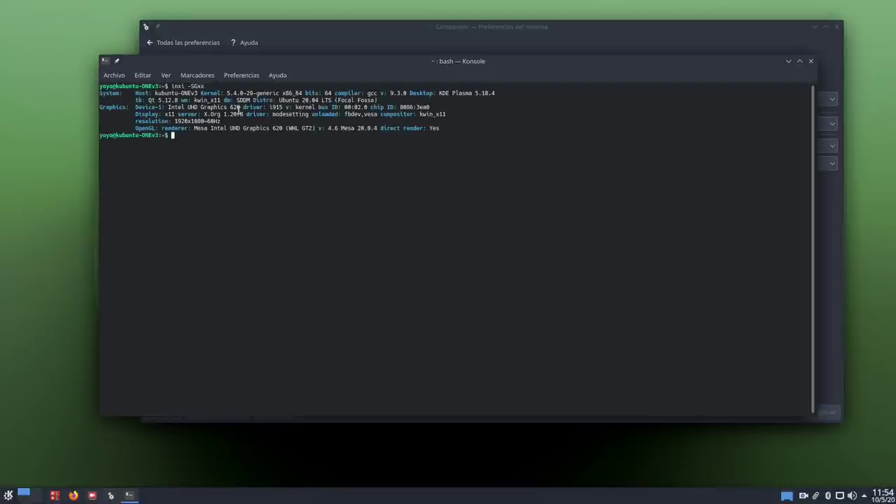
drag(241, 108, 135, 107)
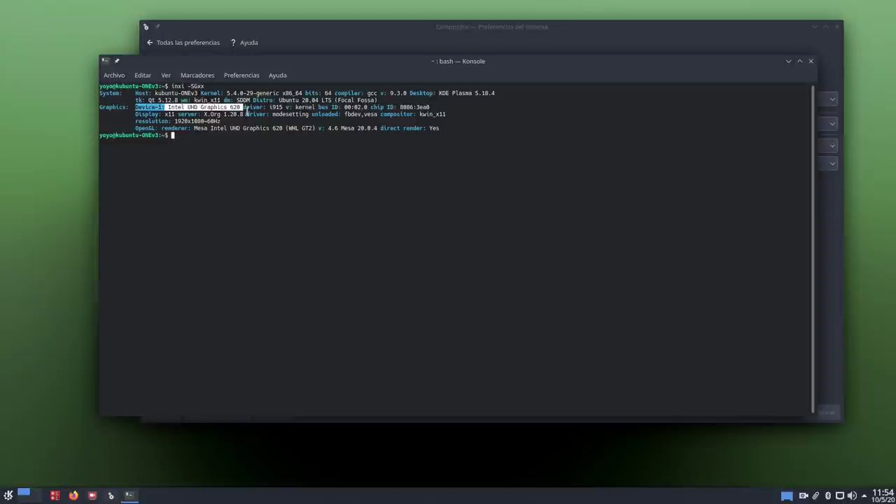
click(789, 61)
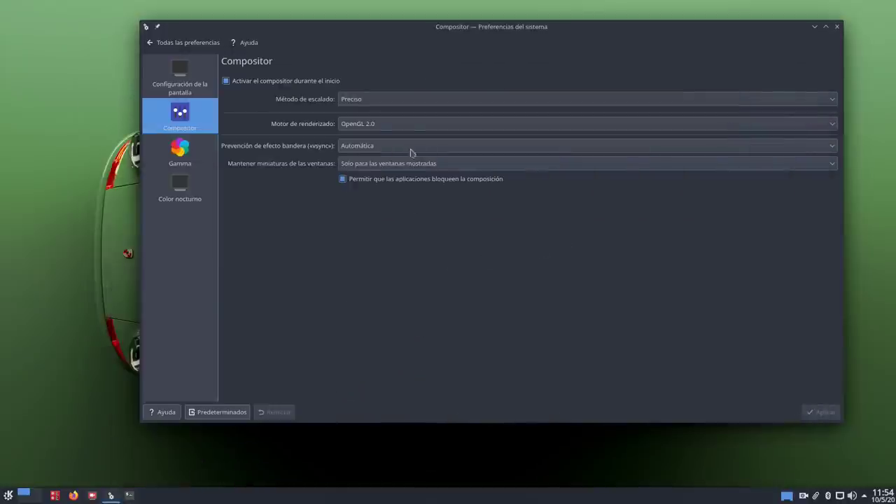
Step: Set the compositor's Motor de renderizado to OpenGL 3.1 and apply the change
drag(463, 31, 420, 29)
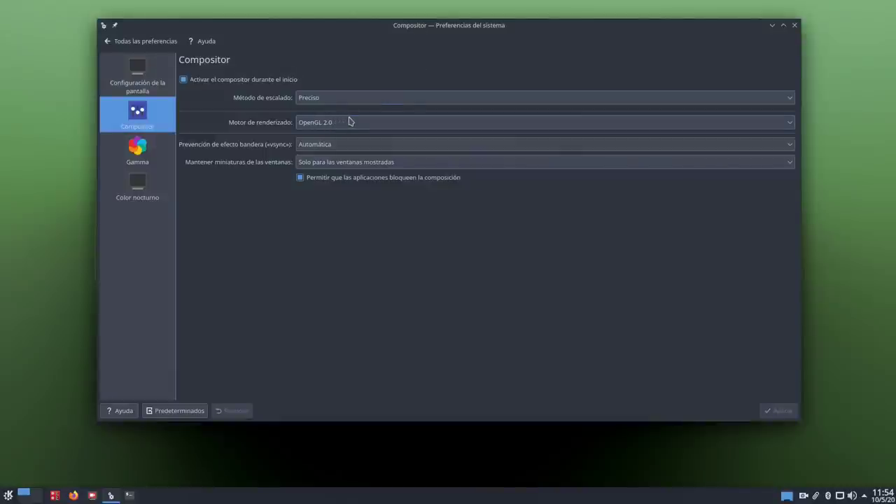
click(327, 127)
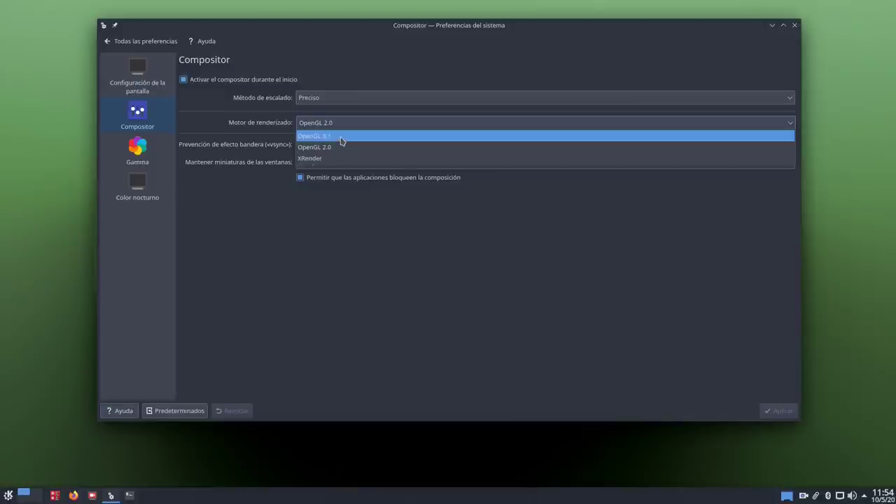
click(341, 138)
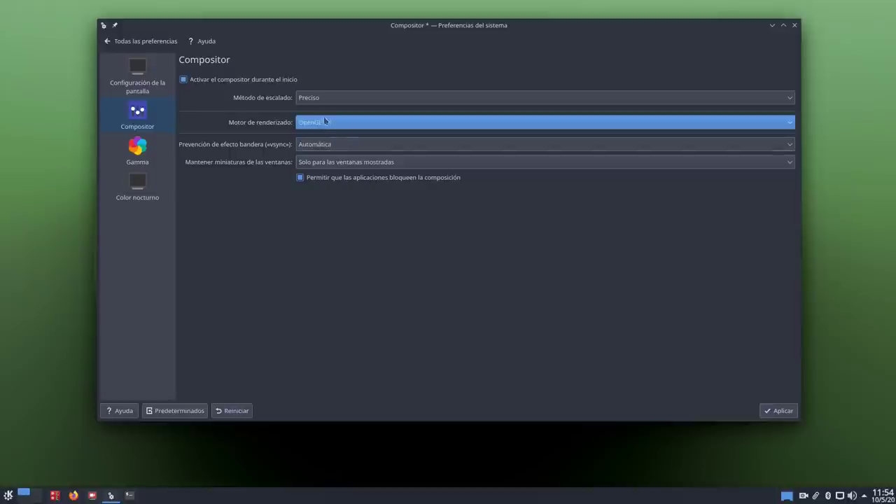
click(790, 413)
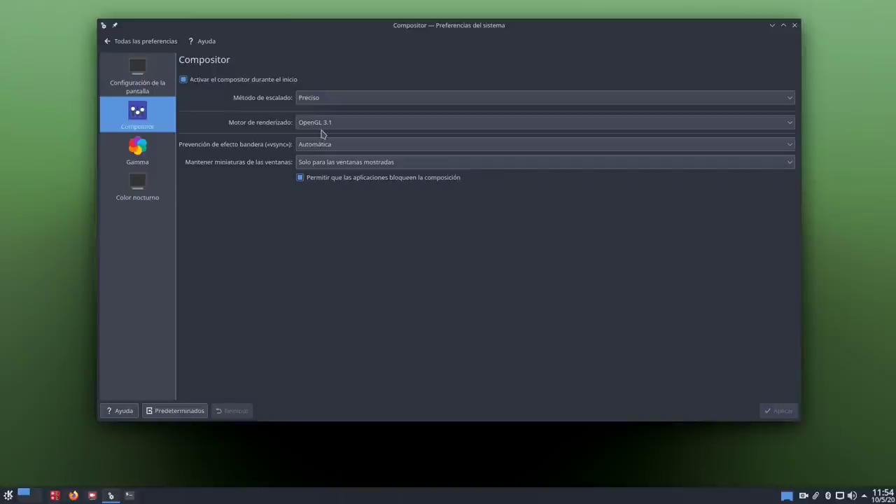
Step: Review the Gamma, Color nocturno, Configuración de la pantalla and Compositor pages, and open the Audio preferences in the Hardware section
click(137, 148)
click(140, 181)
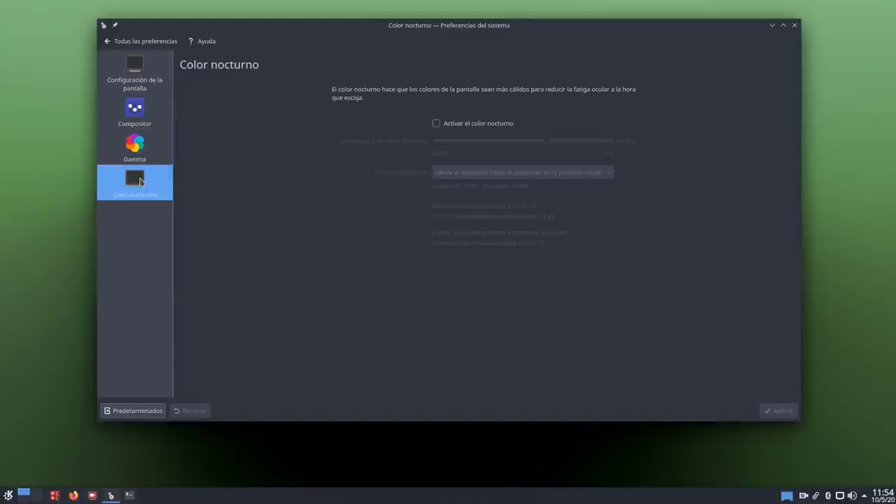
click(135, 73)
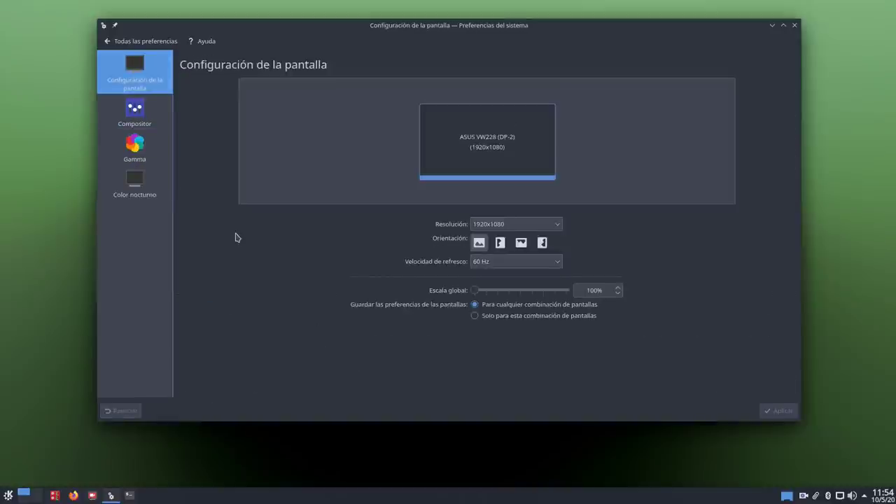
click(139, 119)
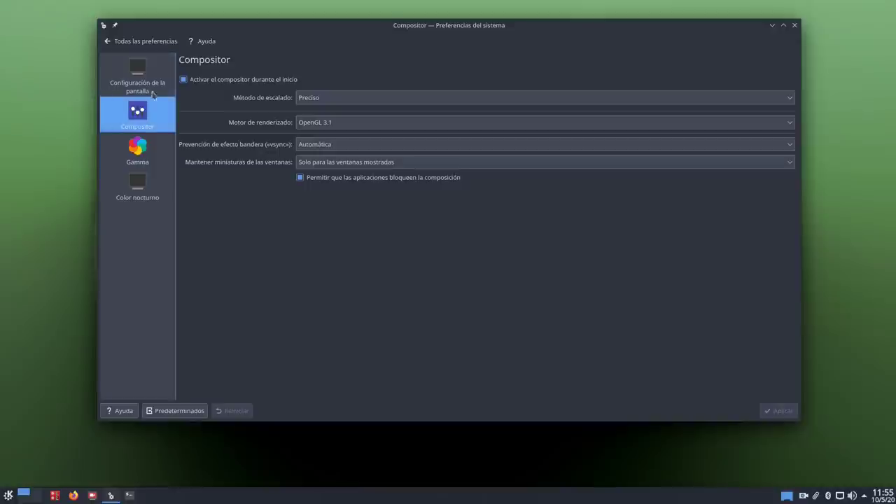
click(143, 41)
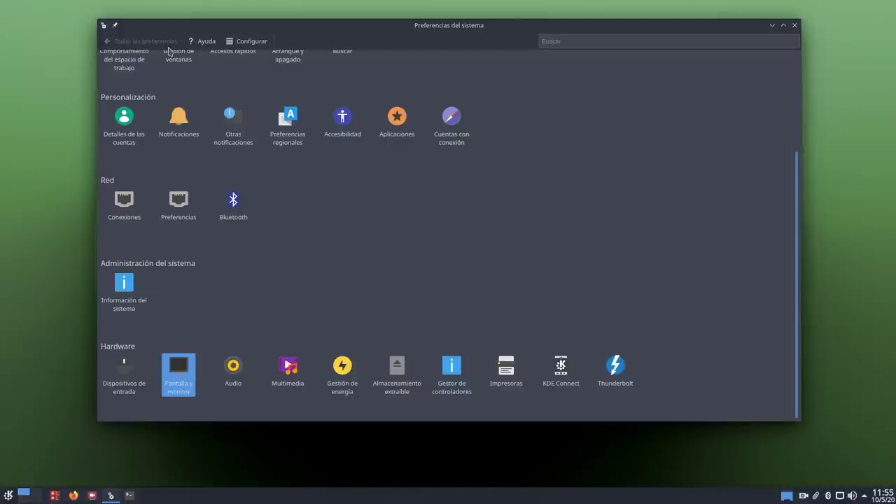
click(240, 366)
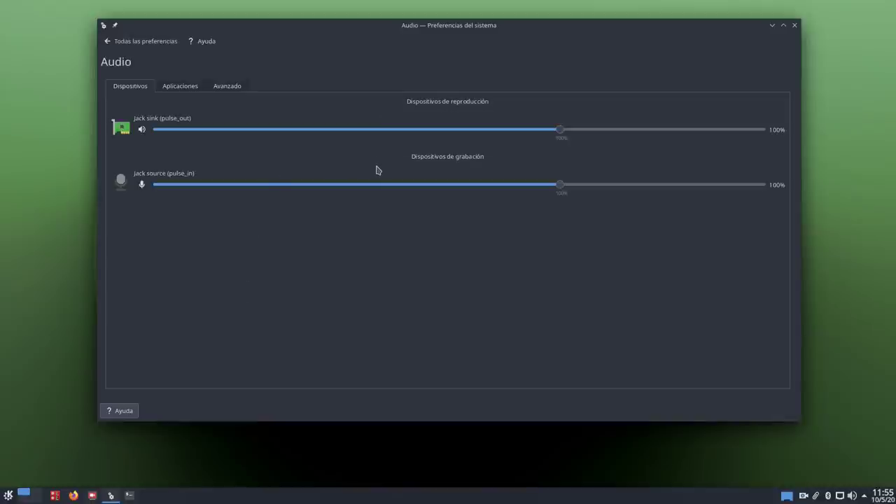
Step: Switch to Firefox and open the sonido.png screenshot from the Salmorejo Geek article on configuring JACK with Ubuntu Studio Controls
click(73, 496)
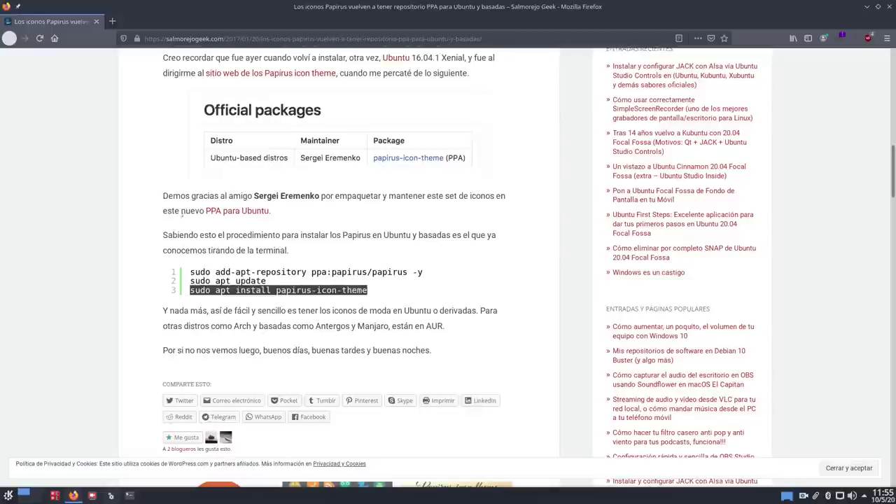
scroll(180, 216, up, 15)
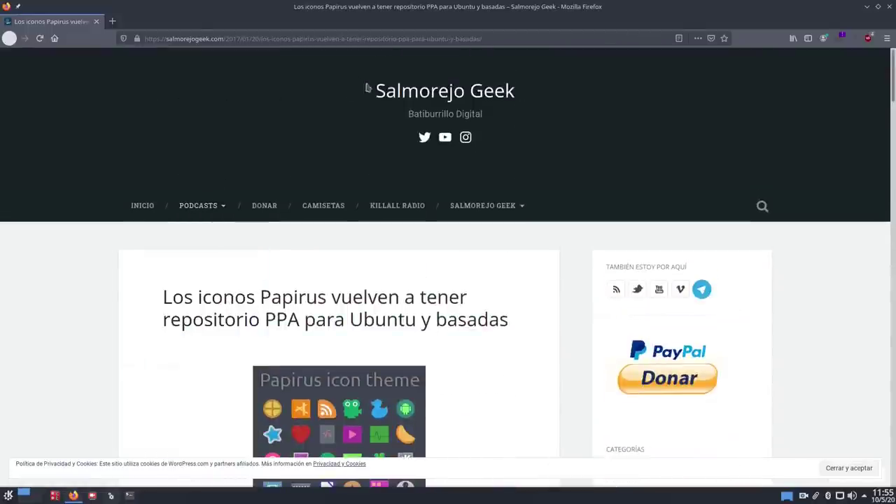
click(371, 90)
scroll(93, 267, down, 5)
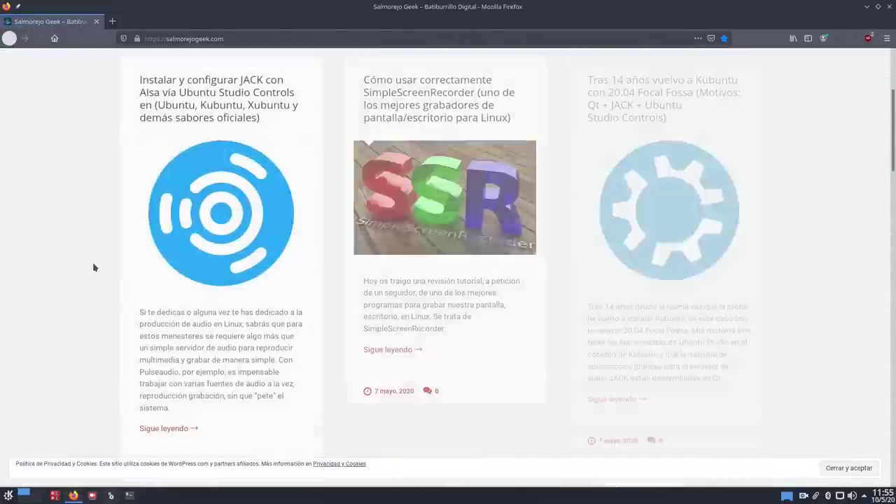
click(184, 247)
scroll(49, 300, down, 4)
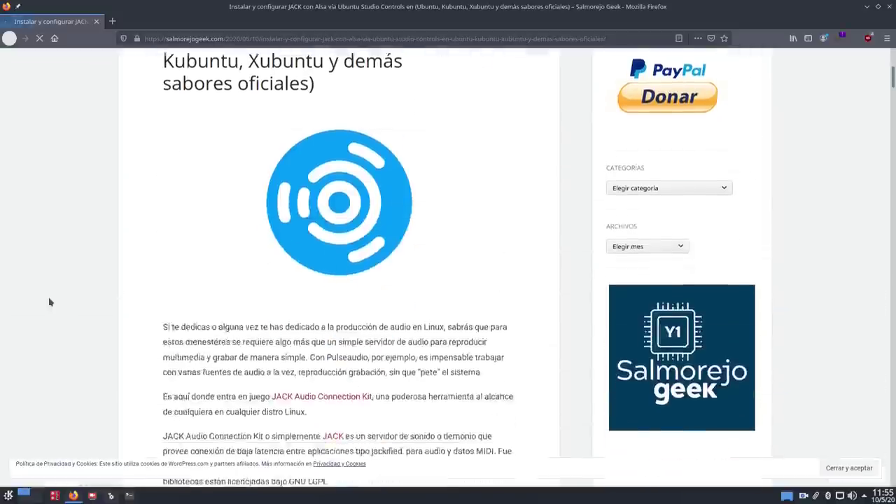
scroll(49, 302, down, 10)
click(175, 242)
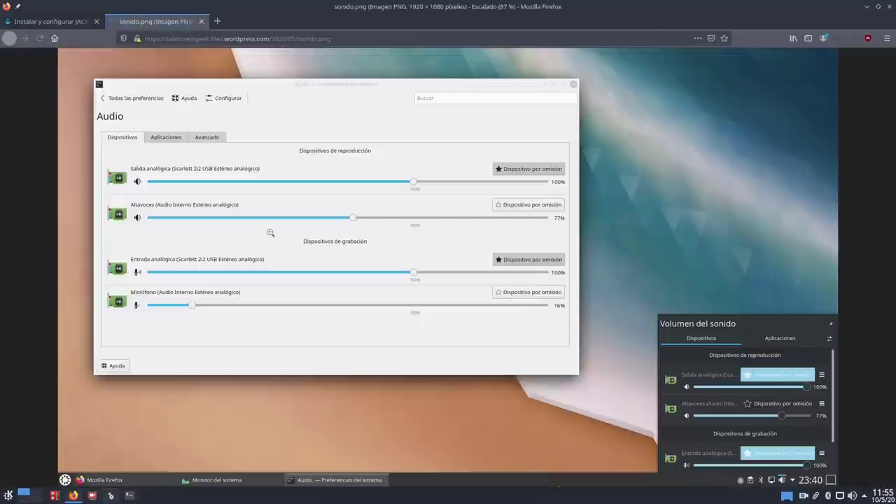
Step: Examine the playback and recording devices in the sonido.png screenshot at full size, and minimise Firefox
click(274, 232)
scroll(330, 277, down, 3)
scroll(331, 278, up, 3)
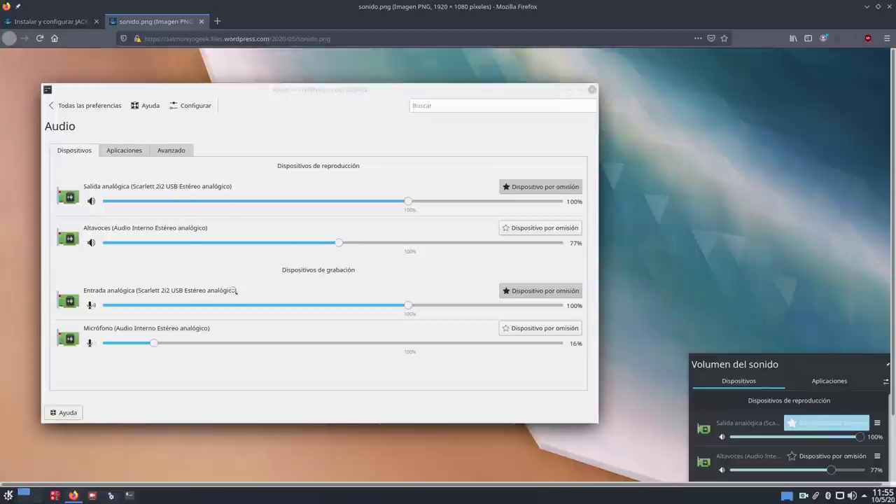
scroll(745, 367, down, 2)
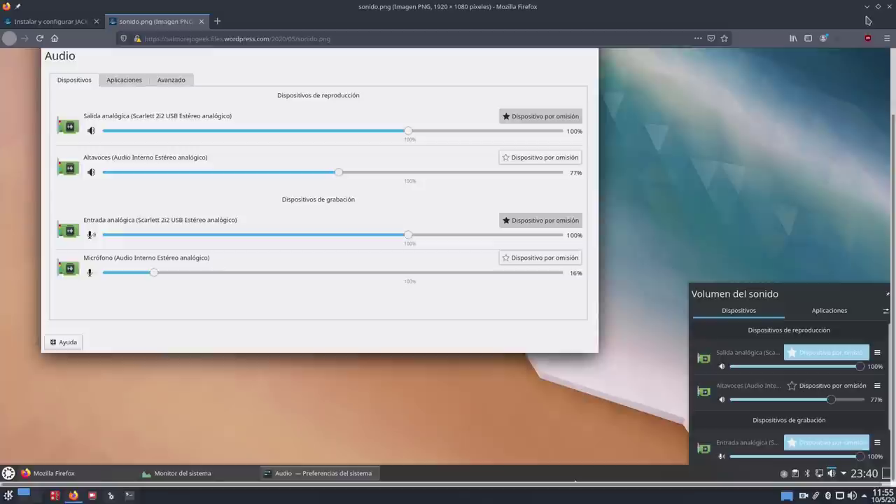
click(868, 7)
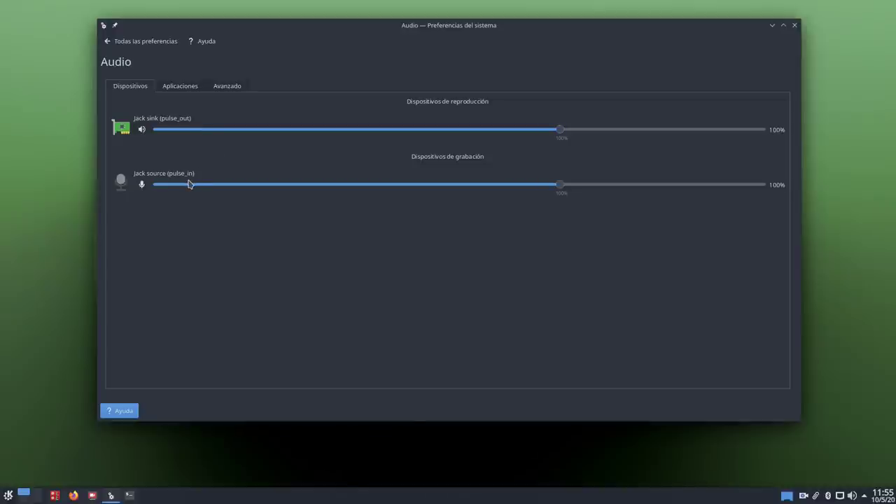
Step: Review the Aplicaciones, Avanzado and Dispositivos audio settings, and open Gestión de energía from the overview of all preferences
click(184, 87)
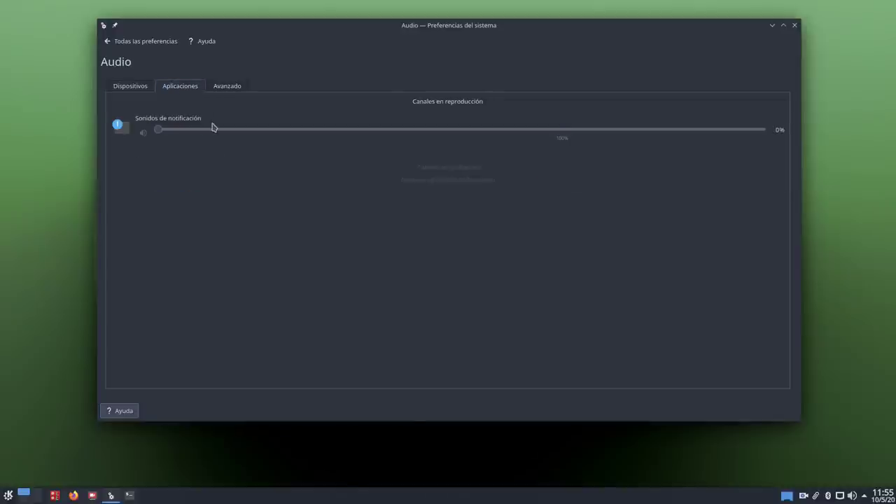
click(227, 91)
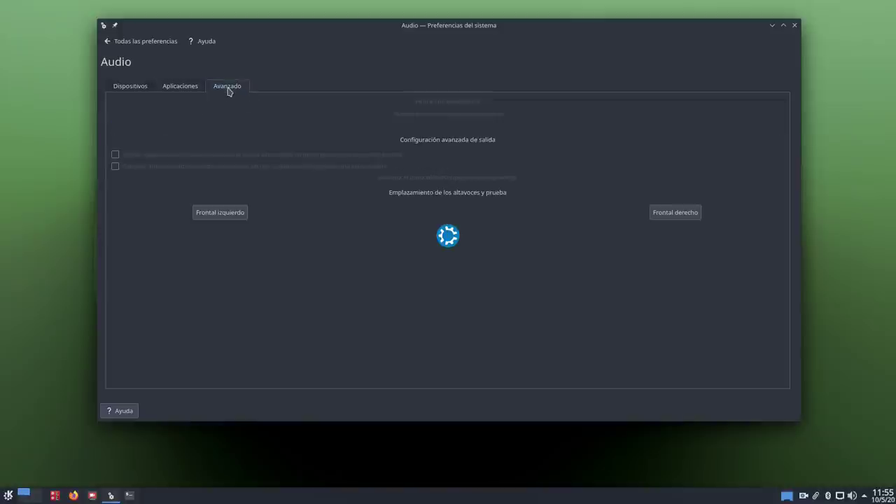
click(127, 90)
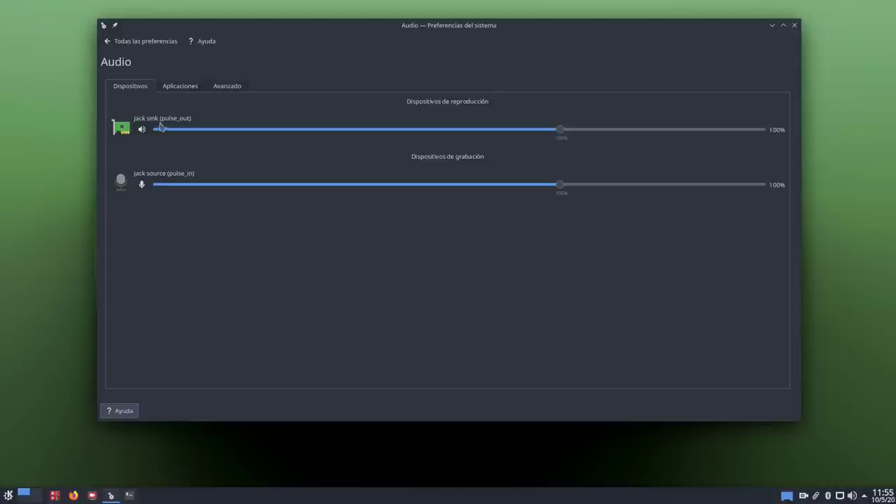
click(152, 43)
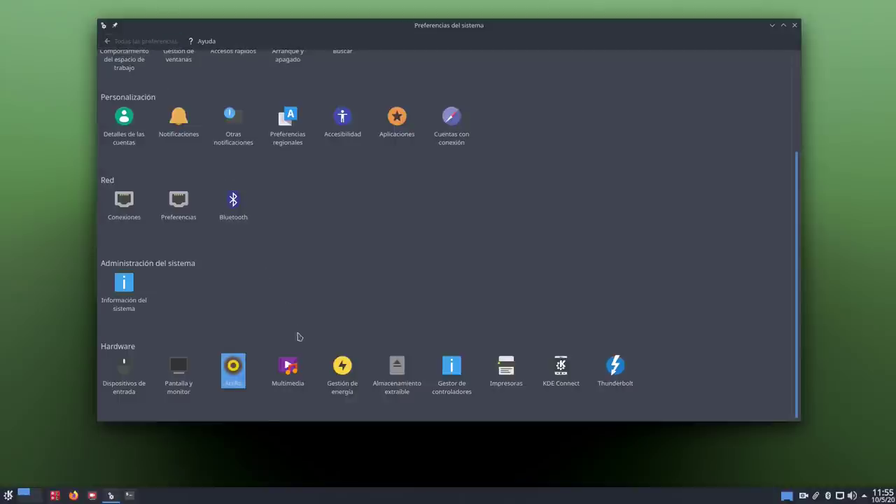
click(345, 370)
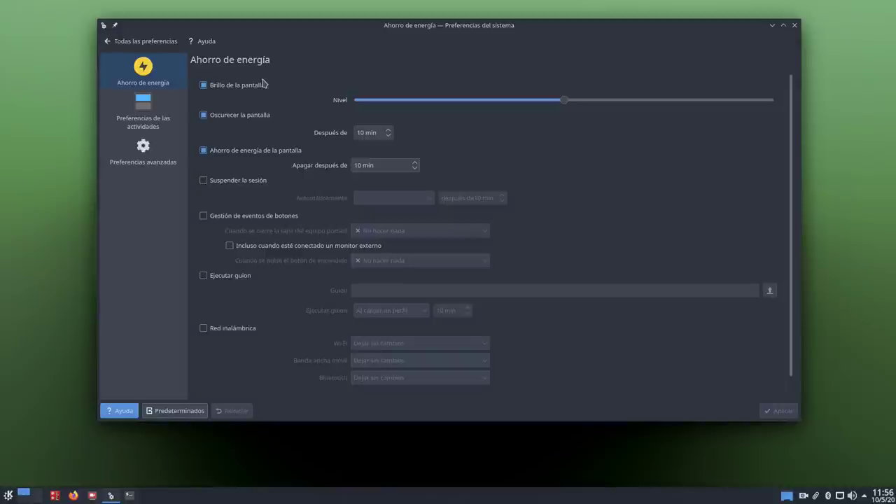
click(249, 85)
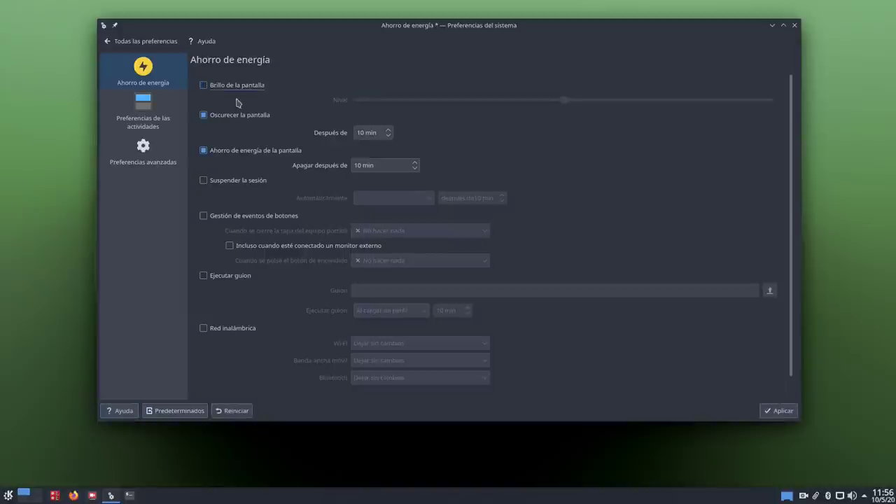
click(243, 116)
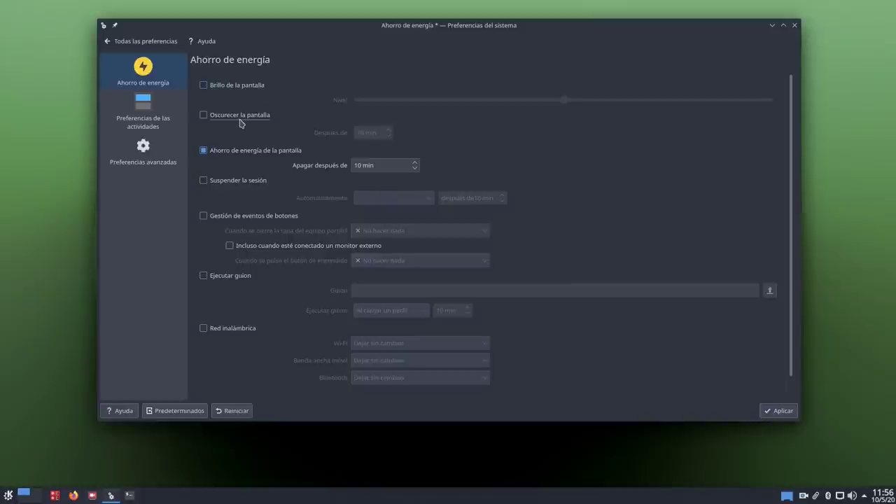
click(265, 157)
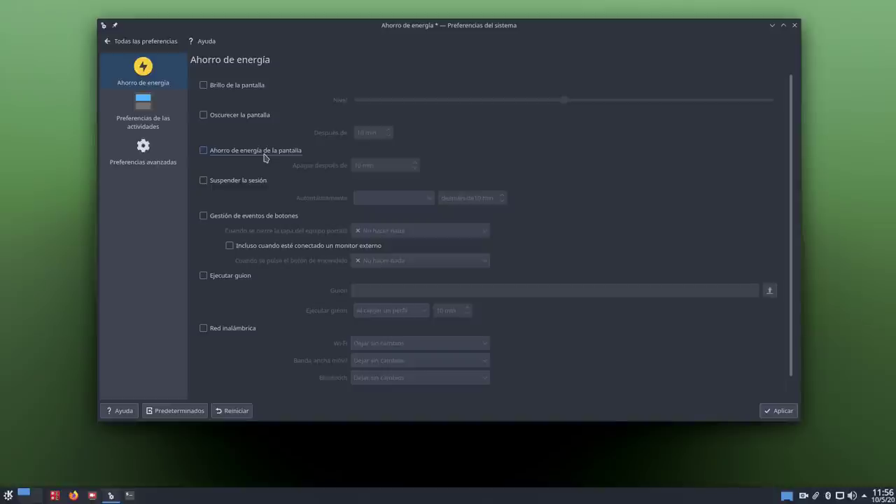
click(265, 158)
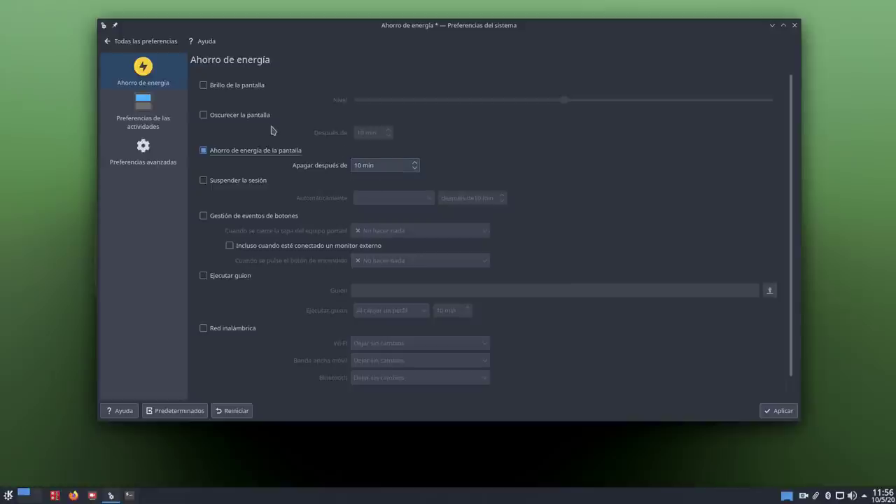
click(248, 116)
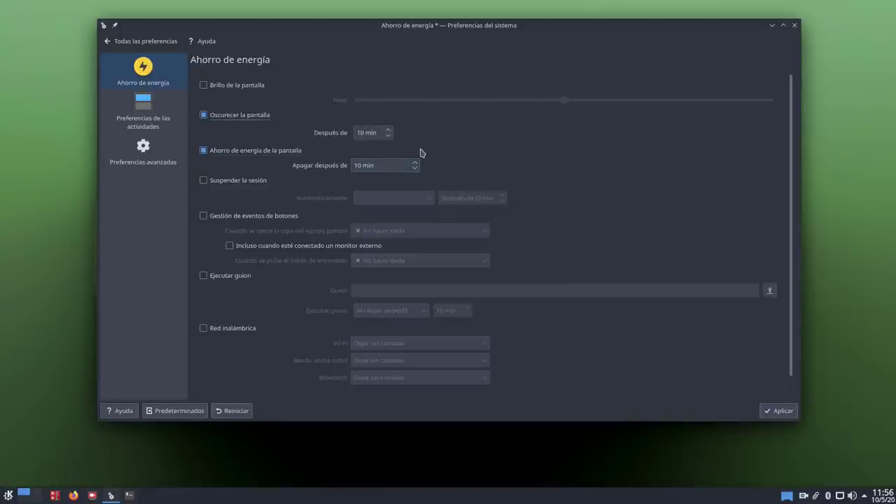
click(248, 85)
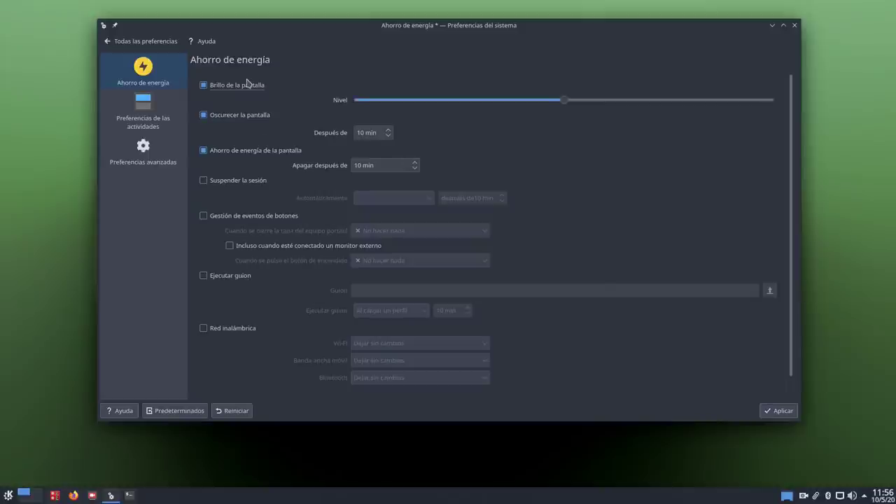
Step: Disable Brillo de la pantalla, Oscurecer la pantalla and Ahorro de energía de la pantalla, and apply the changes
click(240, 87)
click(230, 117)
click(227, 150)
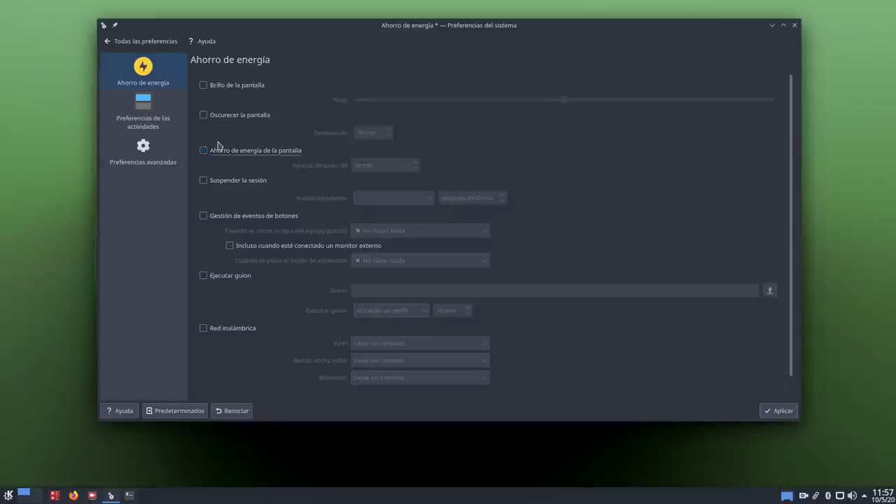
click(777, 412)
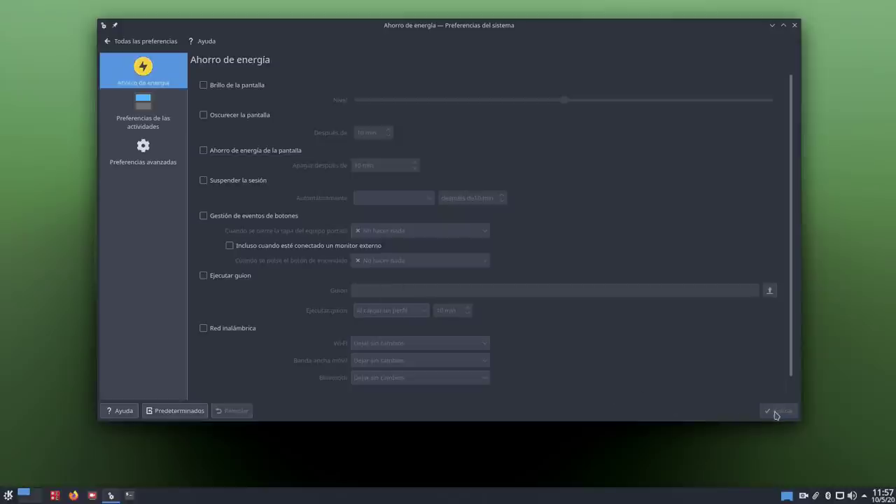
Step: Review the Preferencias de las actividades and Preferencias avanzadas power pages, recheck Ahorro de energía and close the system preferences
click(149, 117)
click(142, 152)
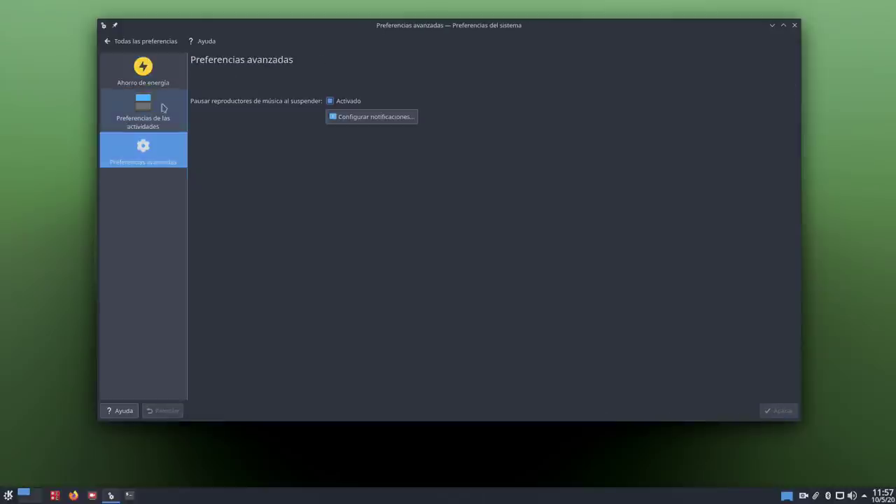
click(157, 70)
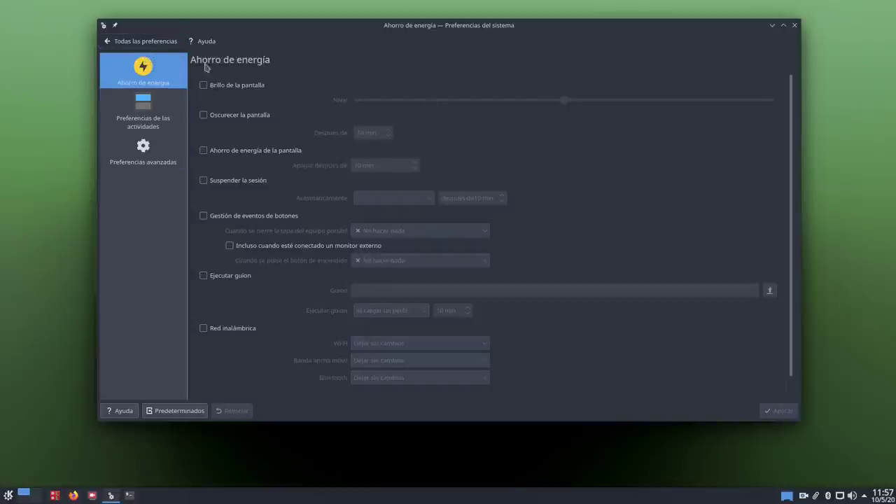
click(147, 43)
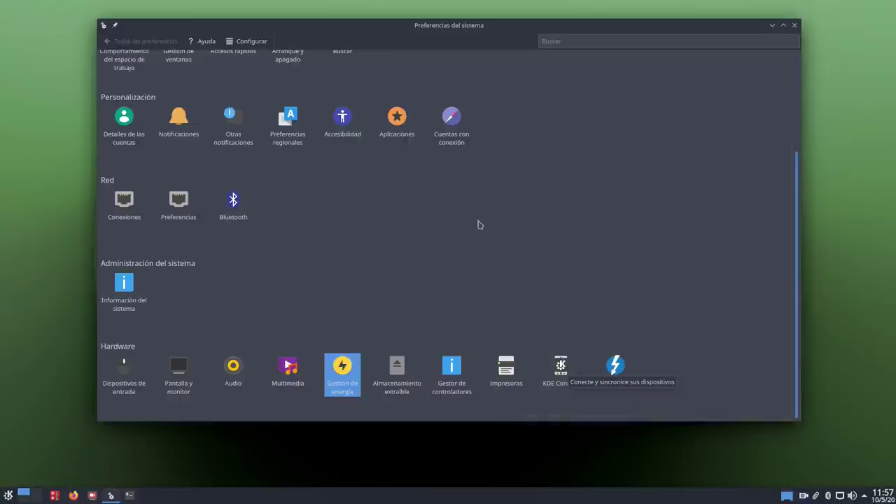
click(794, 26)
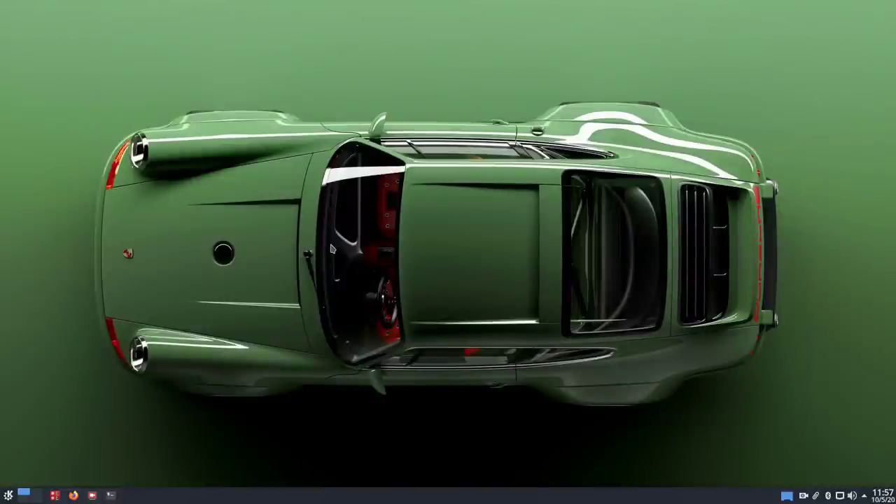
Step: Switch to Konsole, open its current profile for editing in an enlarged dialog and show the Aspecto settings
click(111, 495)
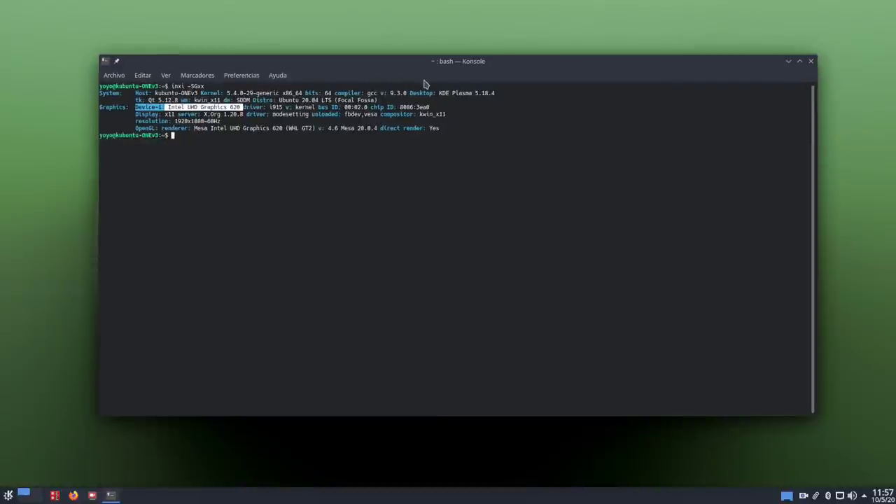
click(261, 243)
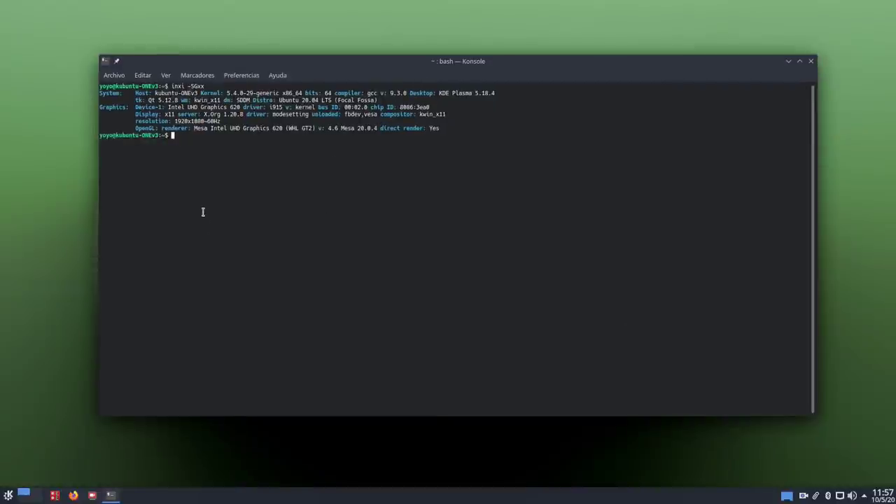
click(241, 75)
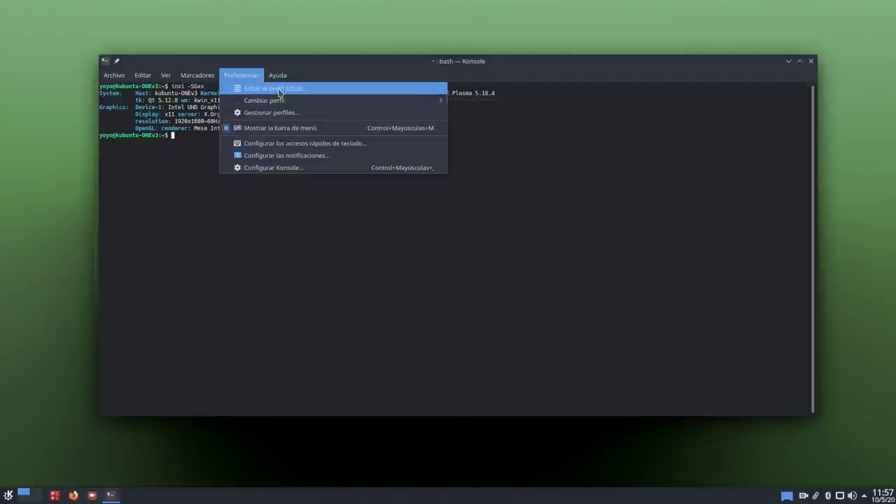
click(276, 89)
drag(366, 84, 187, 43)
drag(481, 312, 630, 432)
drag(310, 44, 353, 44)
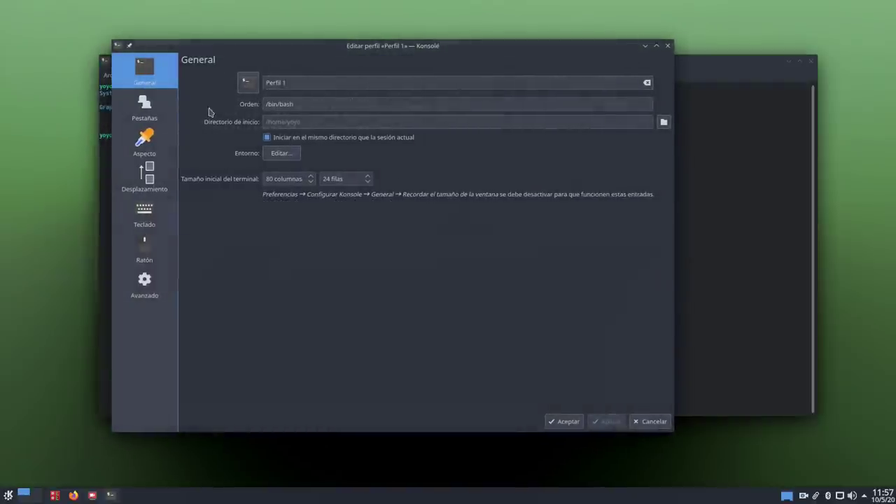
click(146, 140)
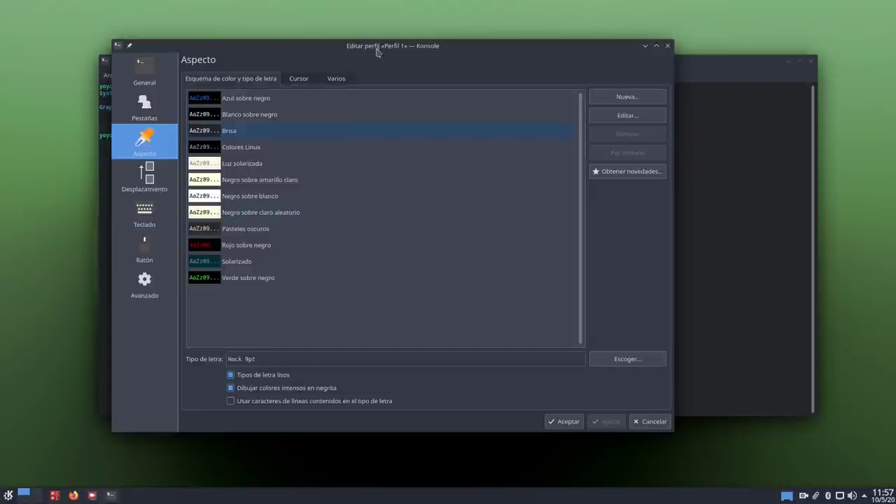
Step: Try the Colores Linux and Solarizado color schemes on the terminal, and return the profile to Brisa
drag(369, 46, 544, 84)
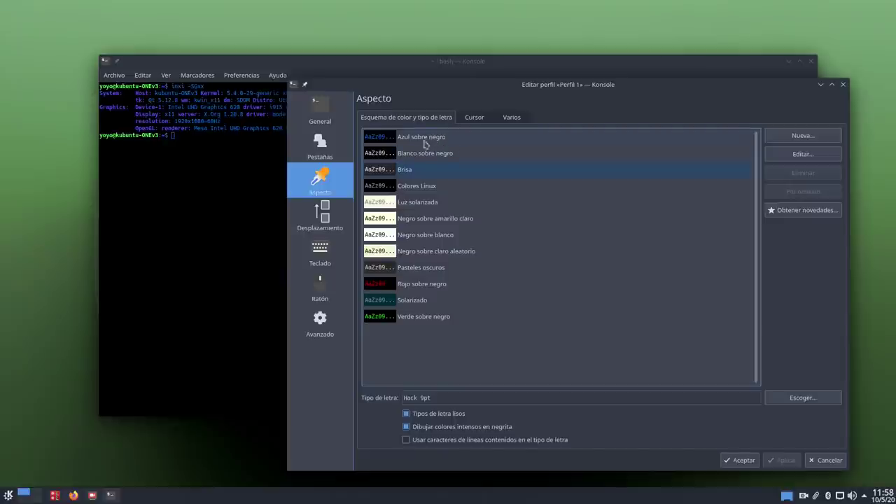
click(441, 186)
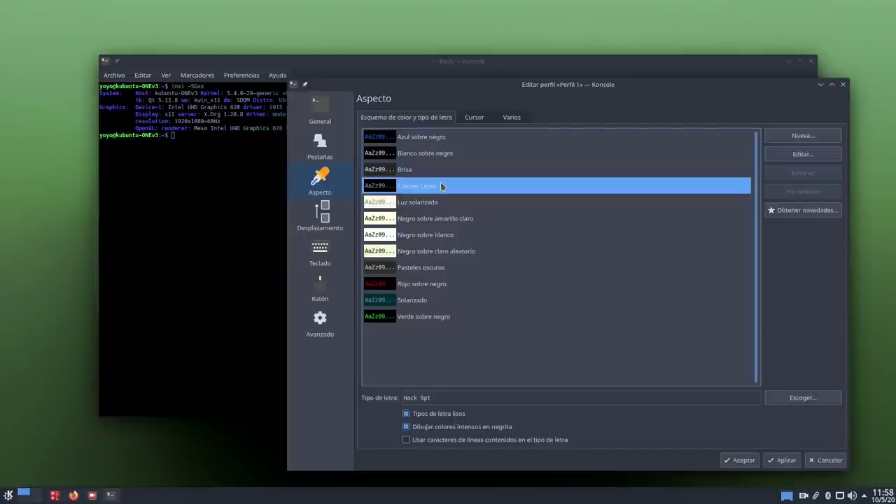
click(422, 171)
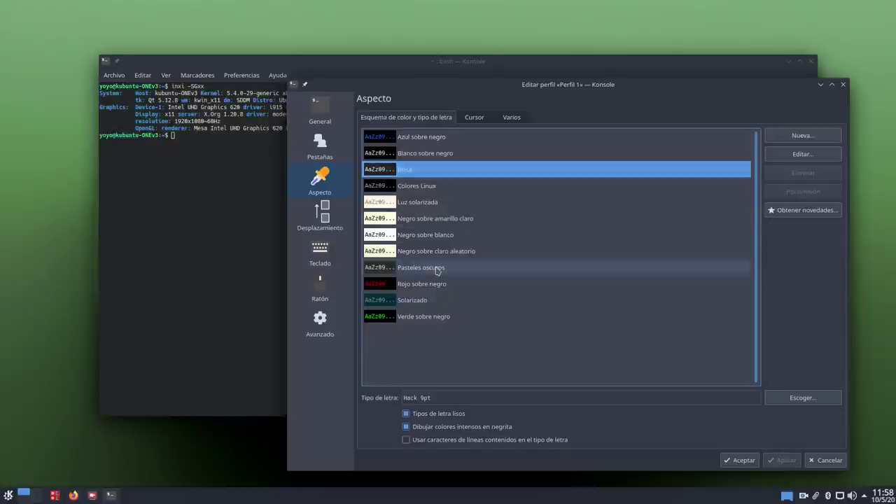
click(419, 302)
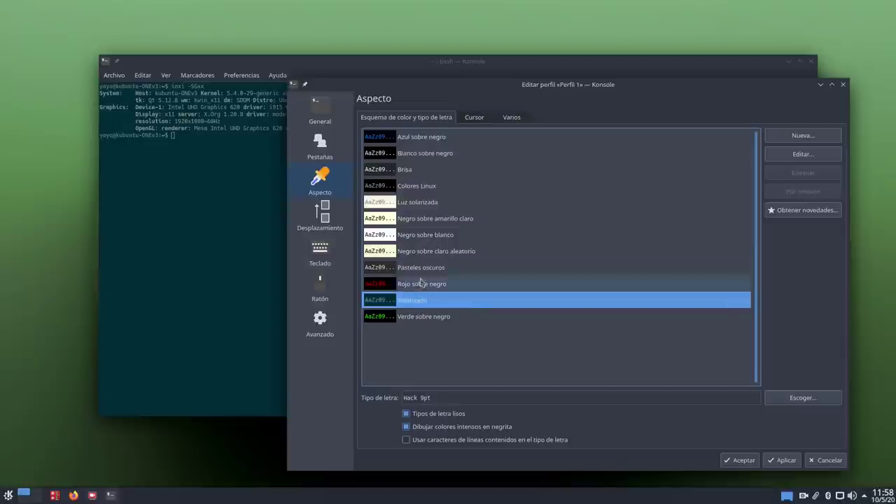
click(427, 173)
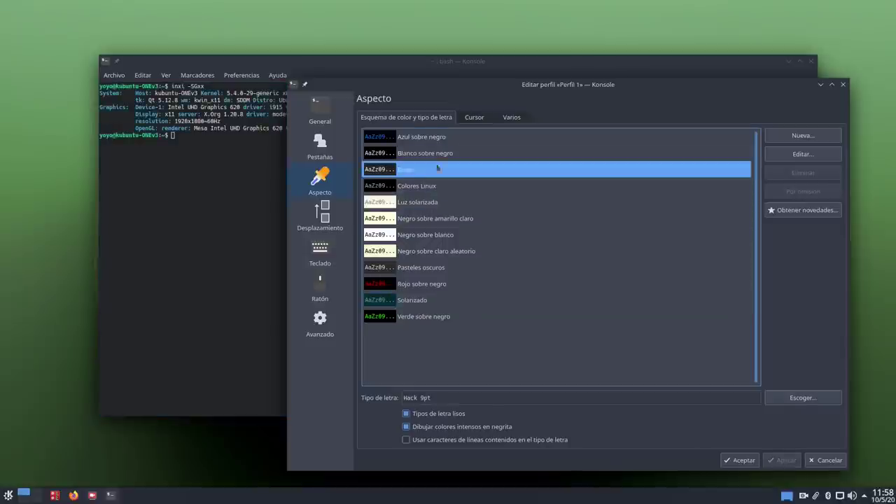
drag(527, 87, 432, 56)
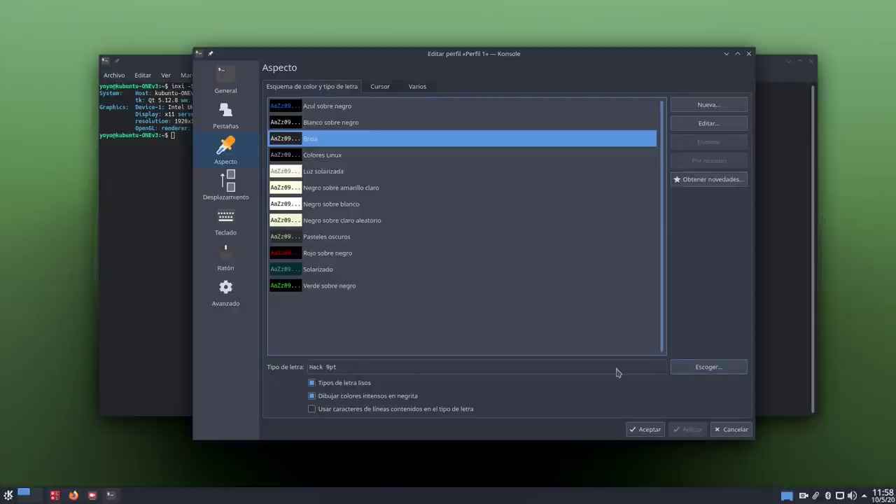
Step: Set the profile's Hack font size to 11, apply the change and accept the profile settings
click(709, 367)
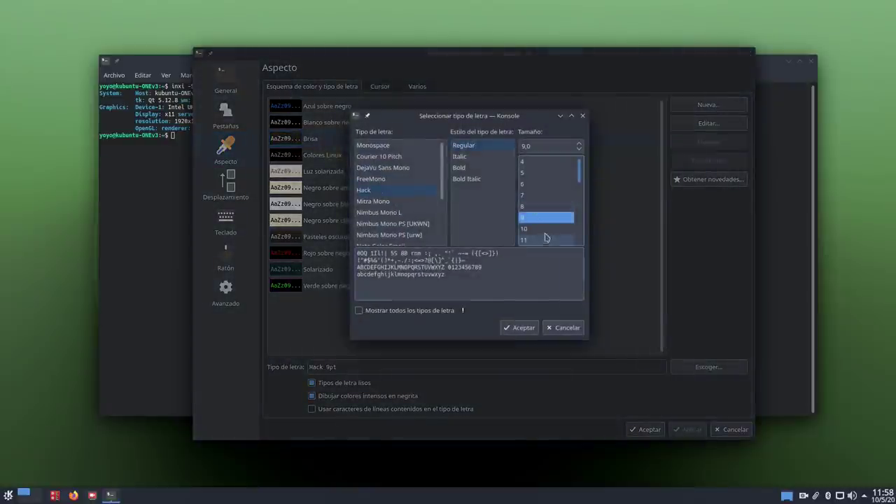
click(525, 240)
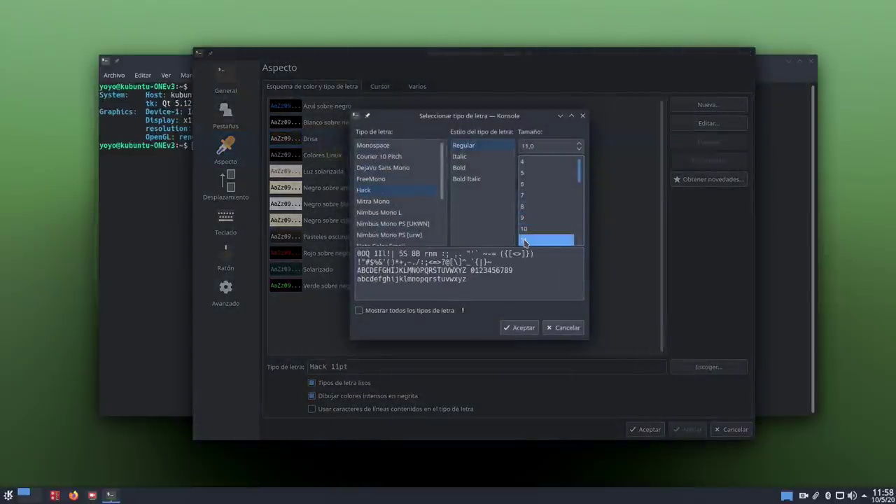
click(511, 328)
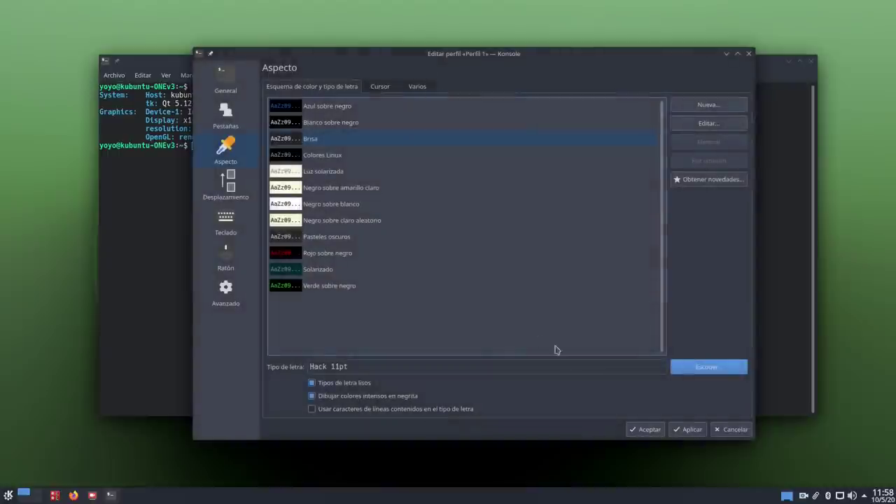
click(689, 429)
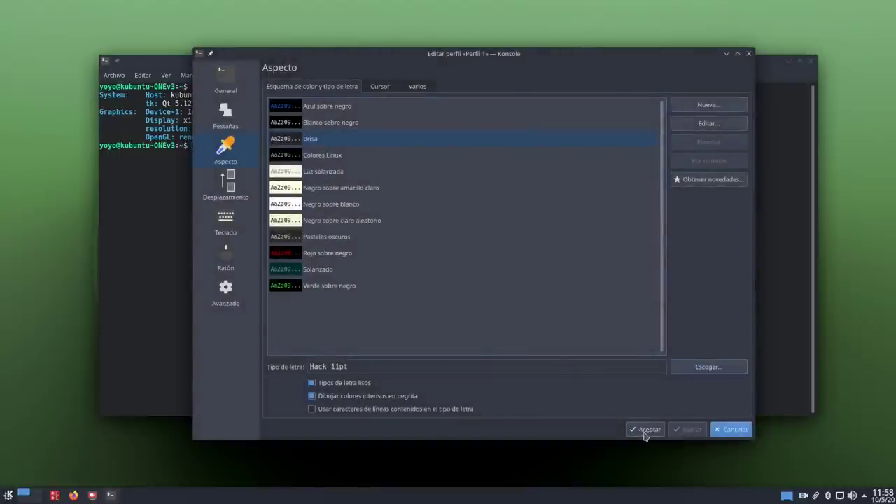
click(645, 430)
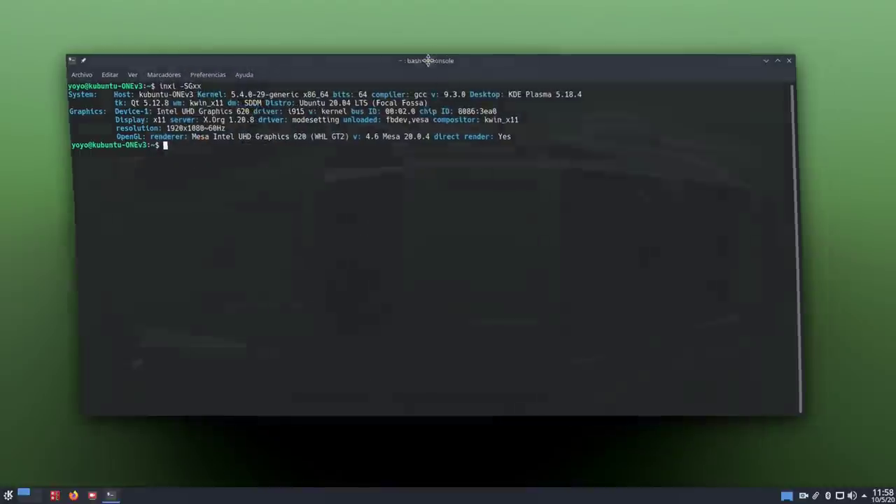
drag(211, 145, 58, 79)
click(194, 236)
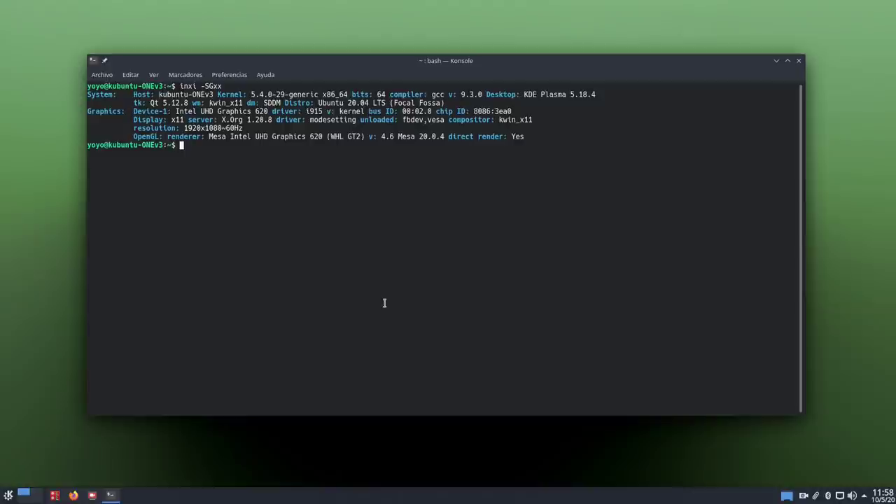
Step: Edit the current profile again and set its scrollbar position to Oculta, applying and accepting the change
click(231, 74)
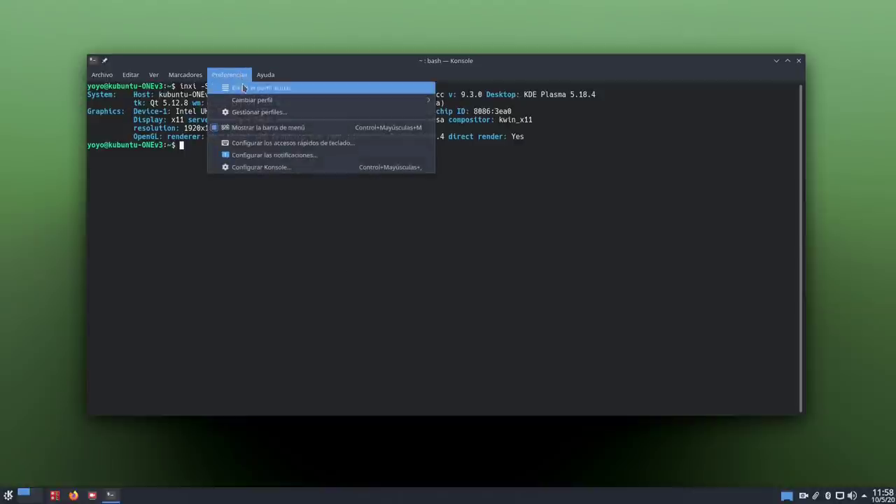
click(256, 92)
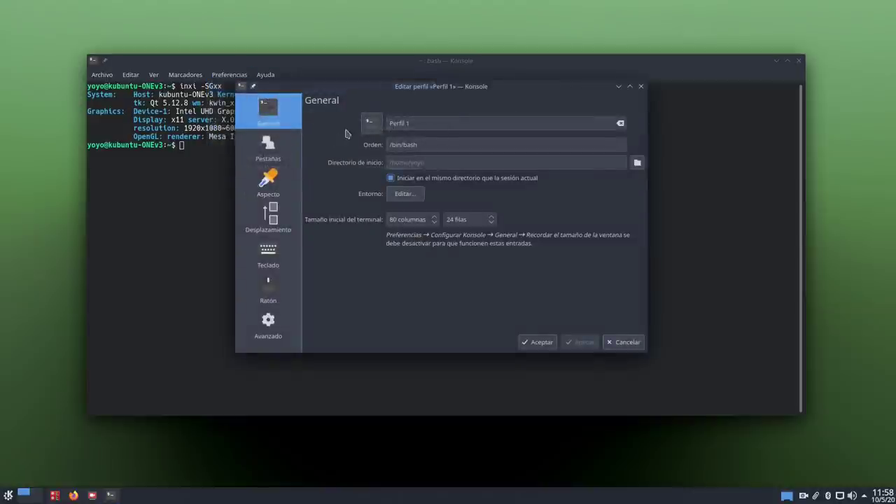
click(278, 182)
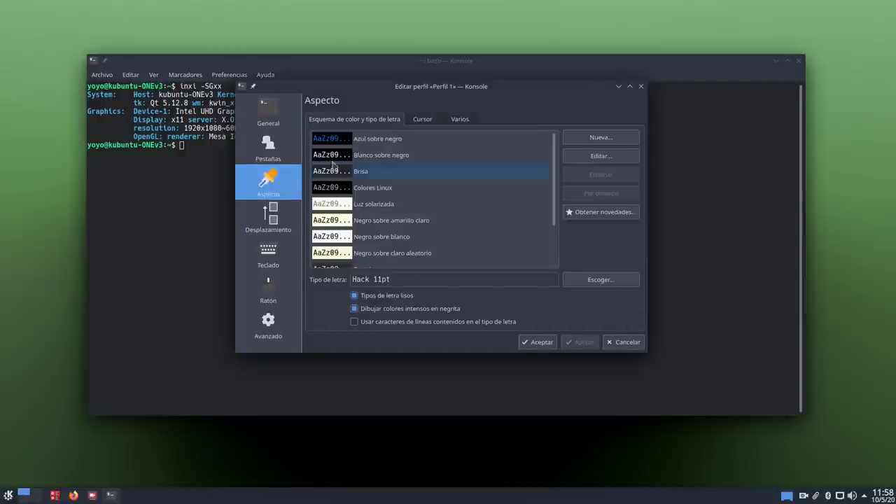
click(273, 222)
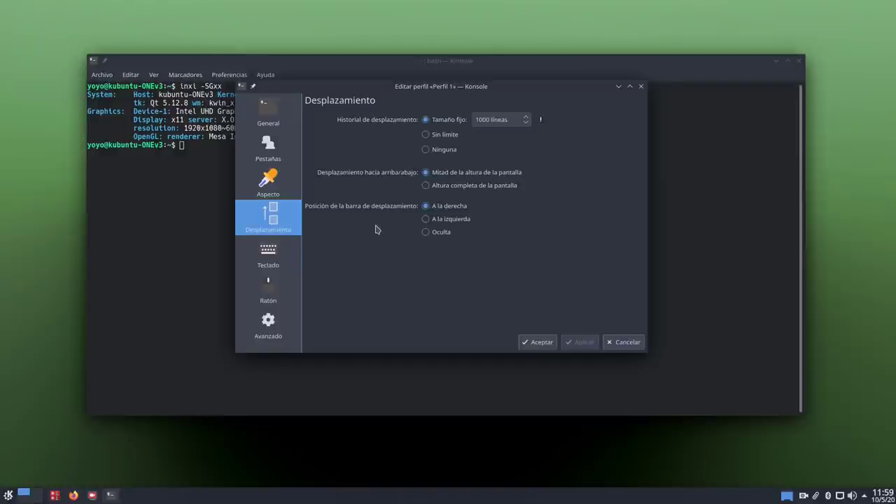
click(426, 233)
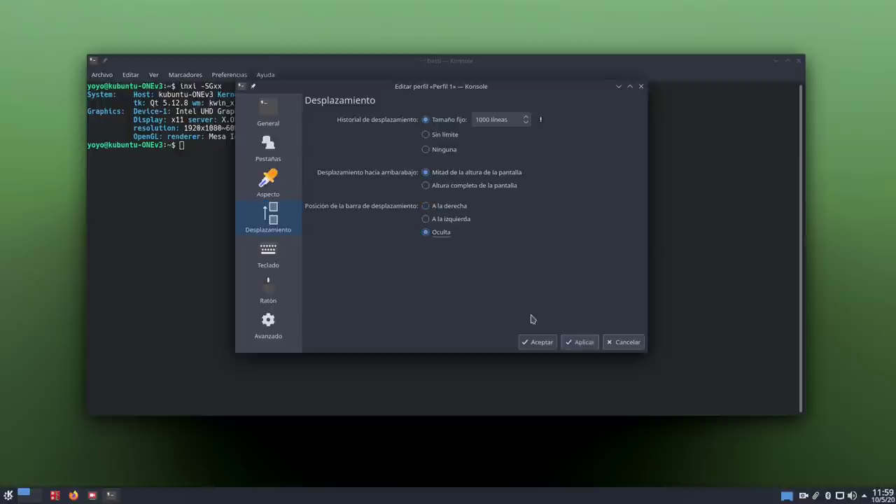
click(580, 341)
click(537, 341)
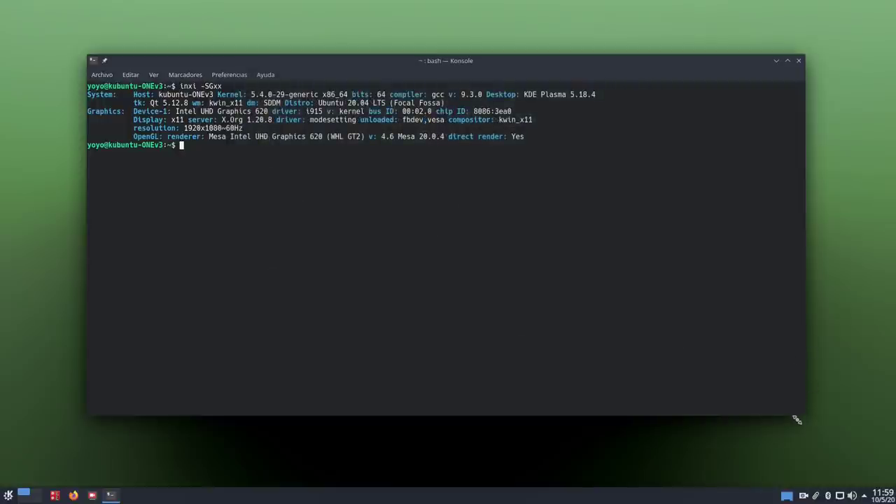
Step: Shrink and reposition the Konsole window on the desktop, and minimize it
drag(797, 420, 731, 381)
drag(462, 60, 486, 56)
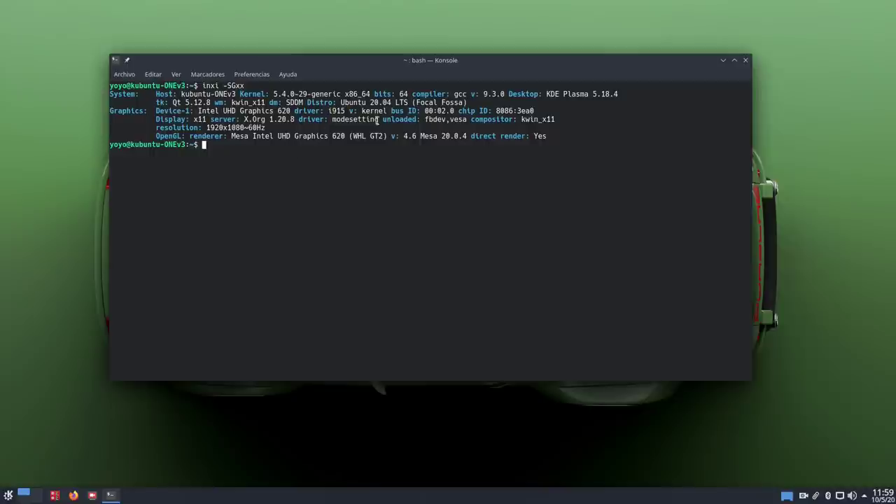
drag(438, 63, 423, 57)
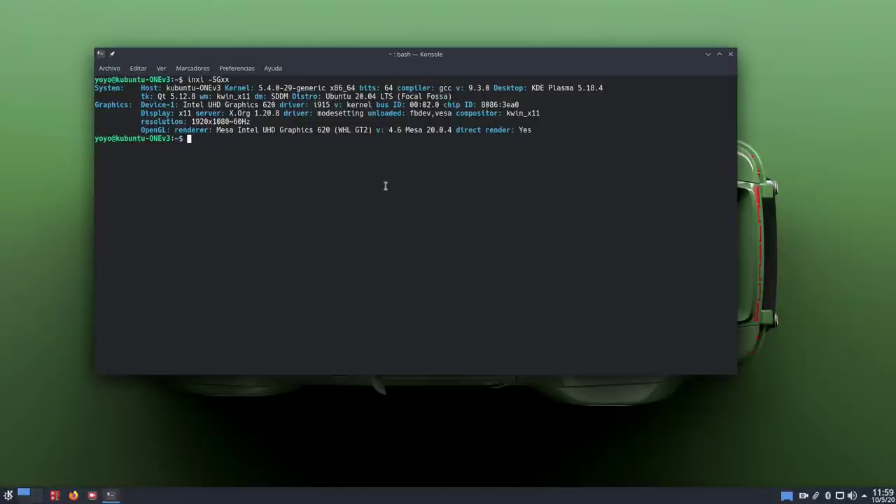
drag(488, 65, 461, 60)
mouse_move(709, 370)
mouse_down()
mouse_move(714, 430)
mouse_move(703, 378)
mouse_up()
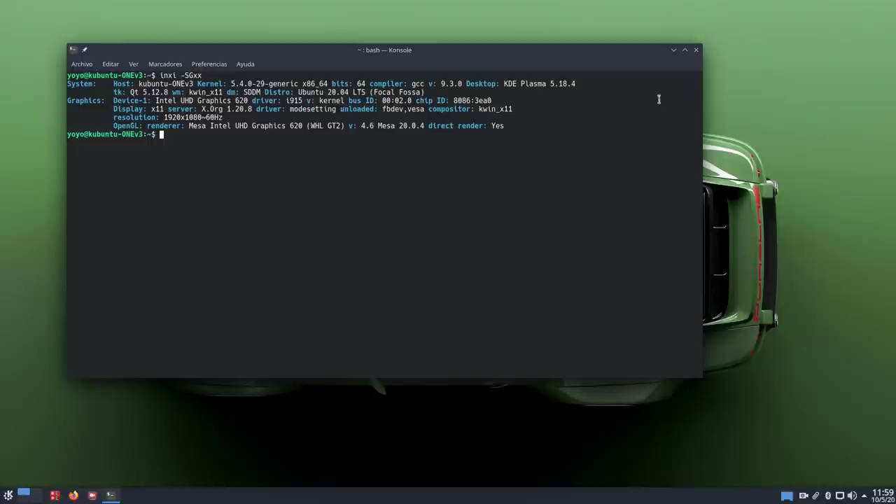
click(674, 50)
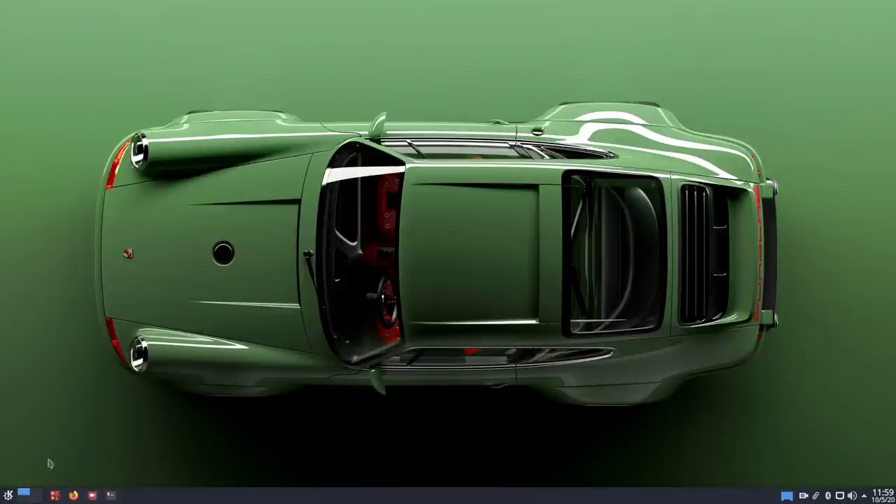
Step: Open the Dolphin file manager, widen its window and reposition it on the desktop
click(7, 495)
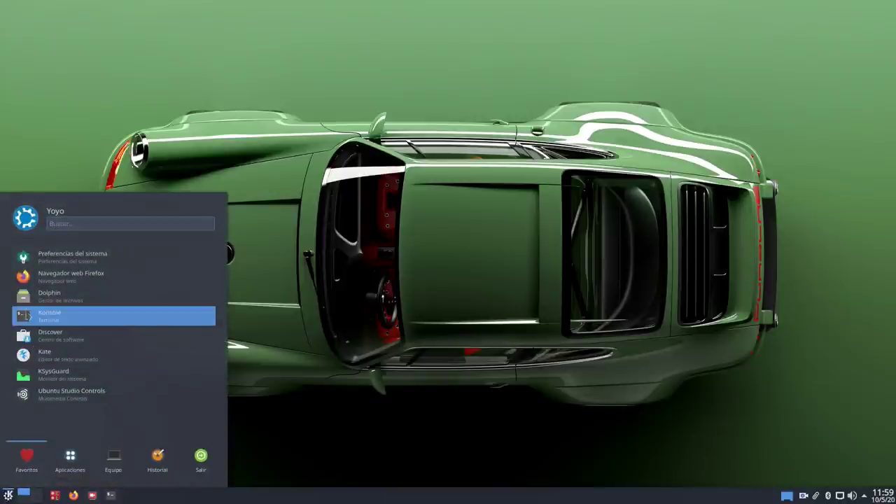
click(168, 298)
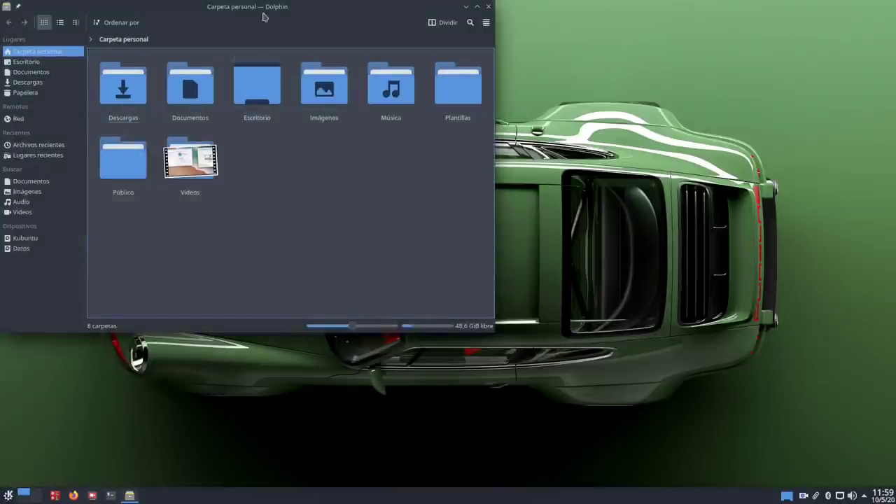
drag(601, 372, 633, 357)
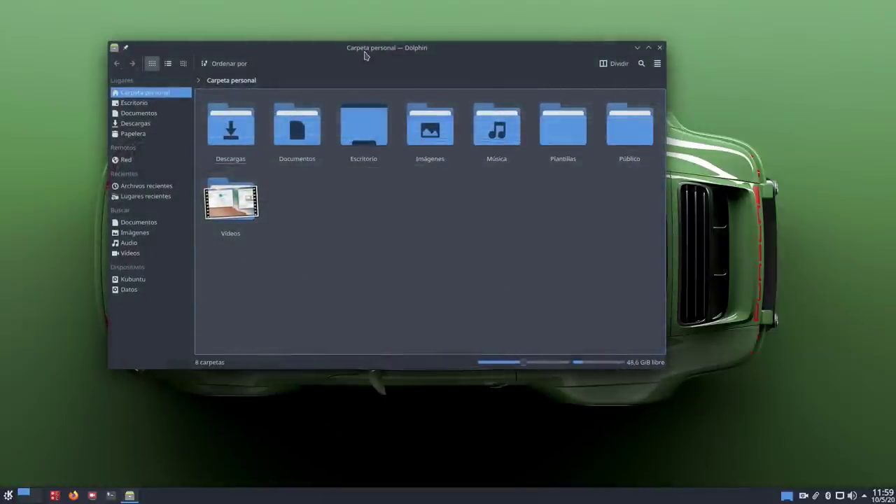
drag(366, 56, 432, 58)
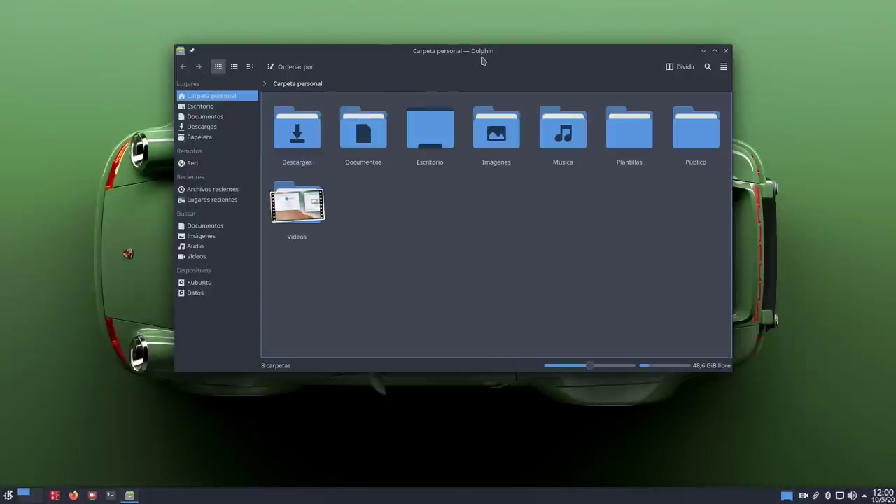
drag(481, 61, 440, 26)
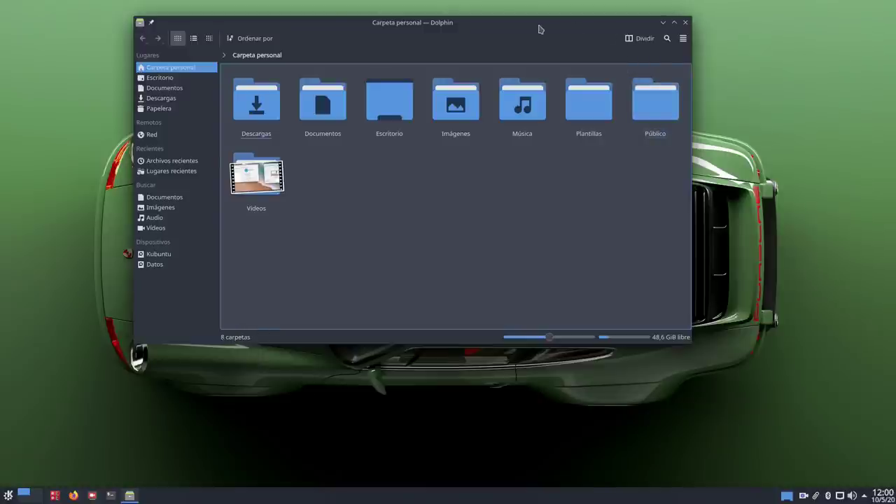
drag(539, 28, 512, 26)
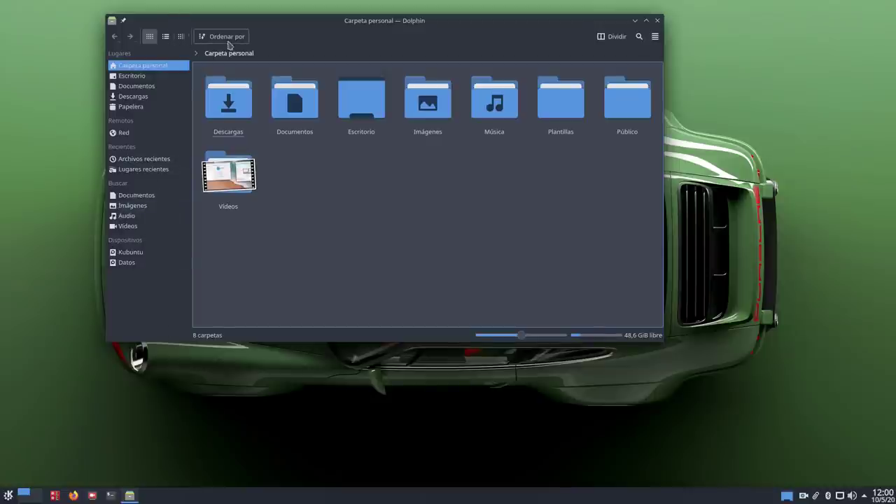
Step: Compare the compact and details views of Carpeta personal, return to icons and review the Ordenar por options
click(166, 37)
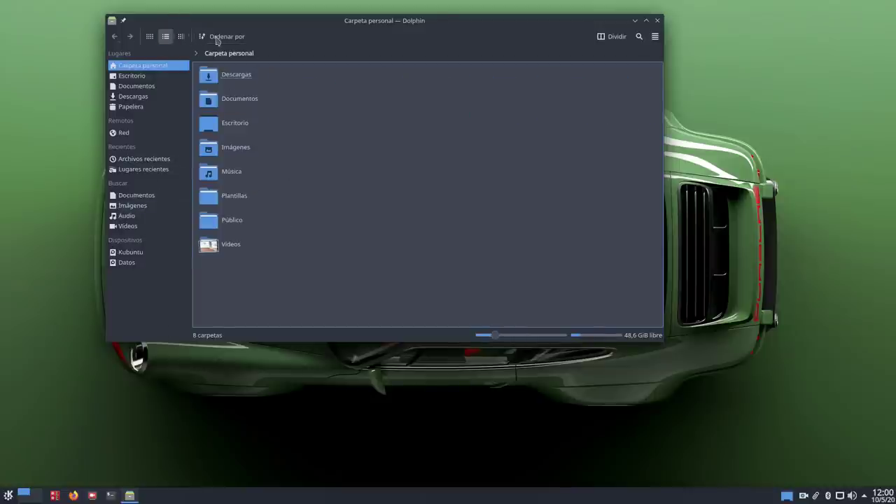
click(181, 37)
click(149, 36)
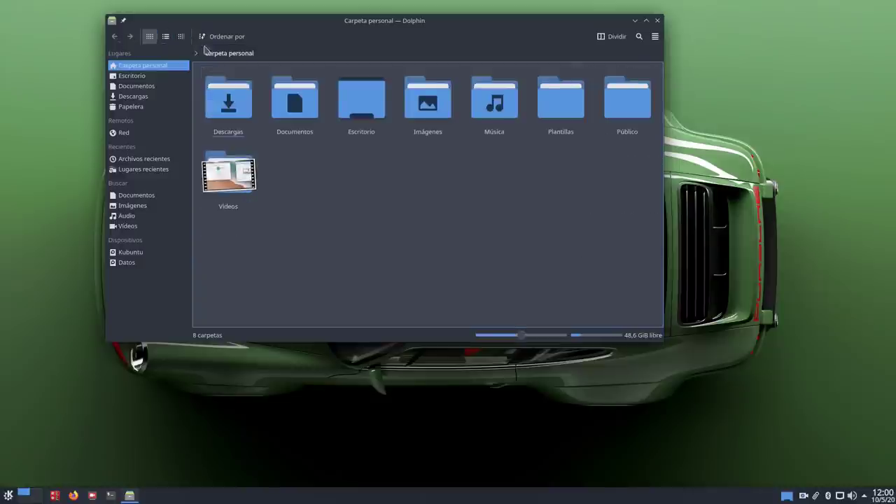
click(241, 37)
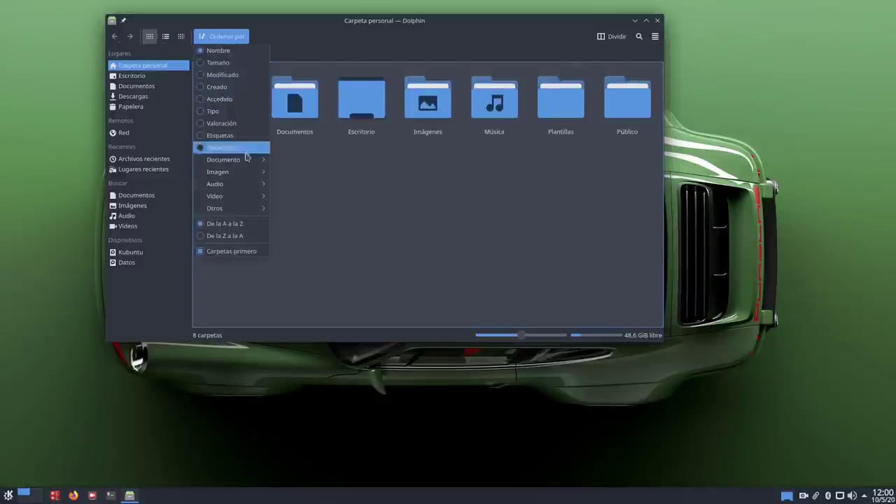
click(370, 224)
Step: Preview the split view of Carpeta personal, return to a single pane and review Dolphin's control options
click(613, 36)
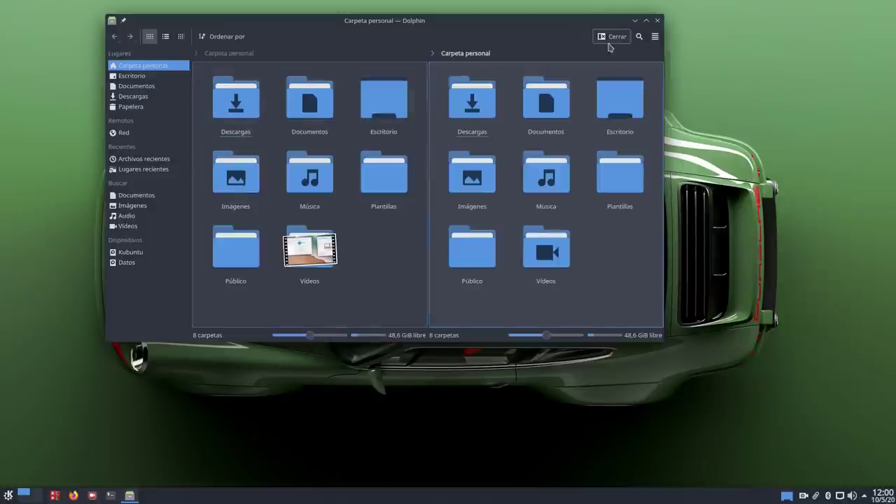
click(611, 39)
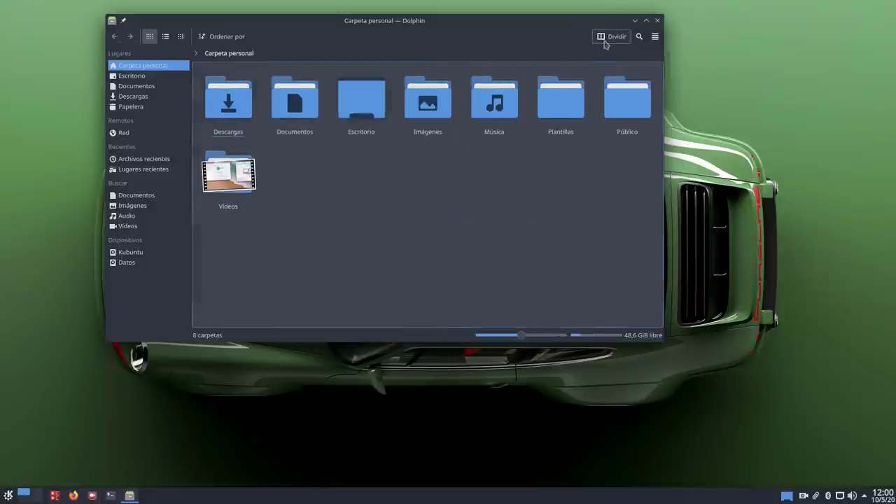
click(655, 37)
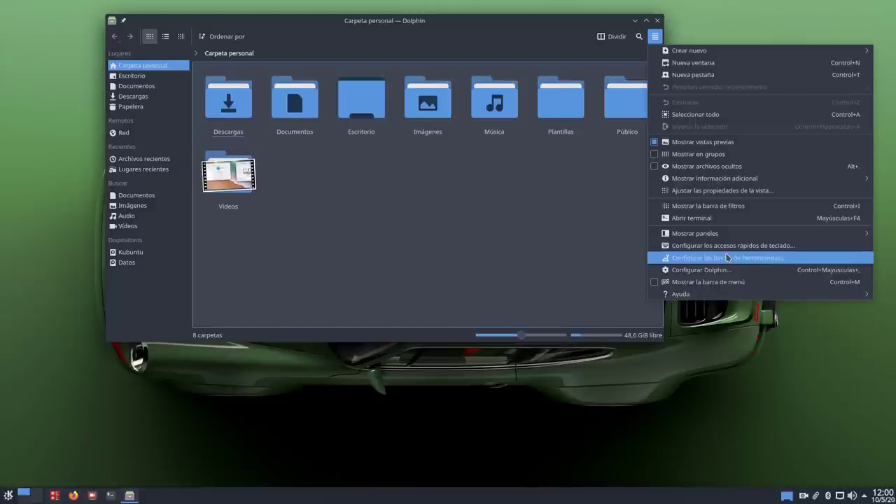
click(449, 274)
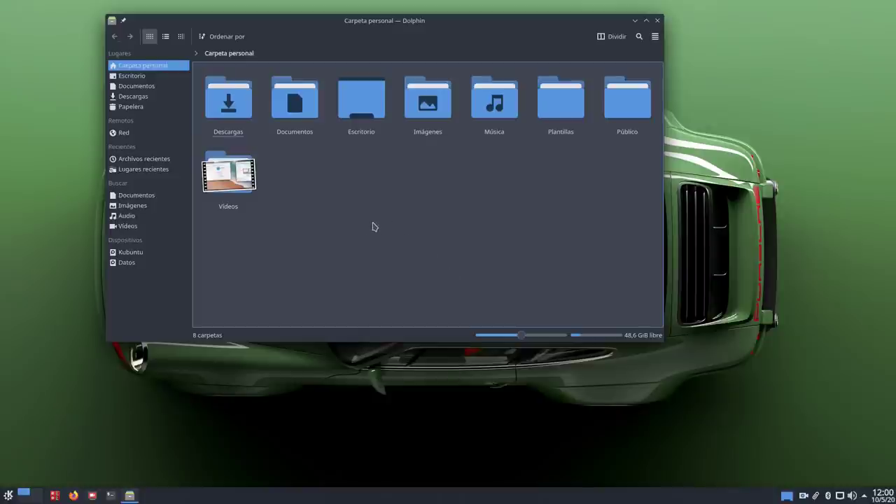
Step: Open Dolphin's preferences, enlarge the dialog and arrange it and the file manager window on the desktop
click(655, 36)
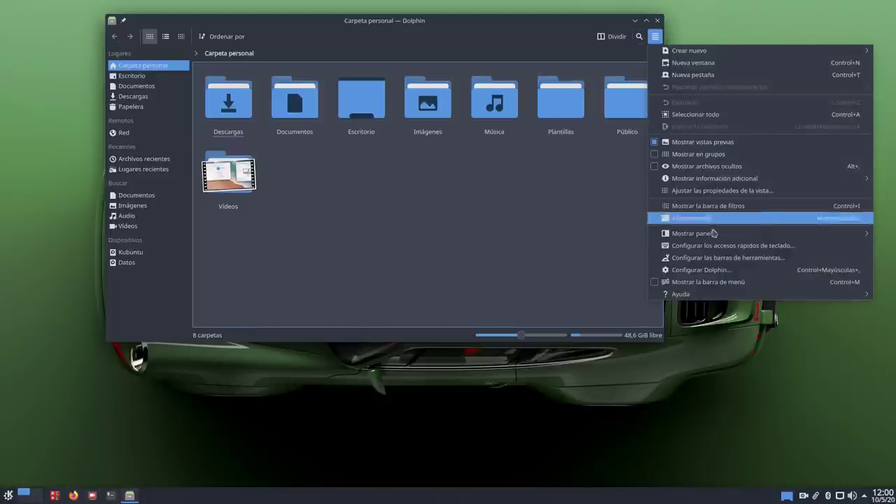
click(709, 270)
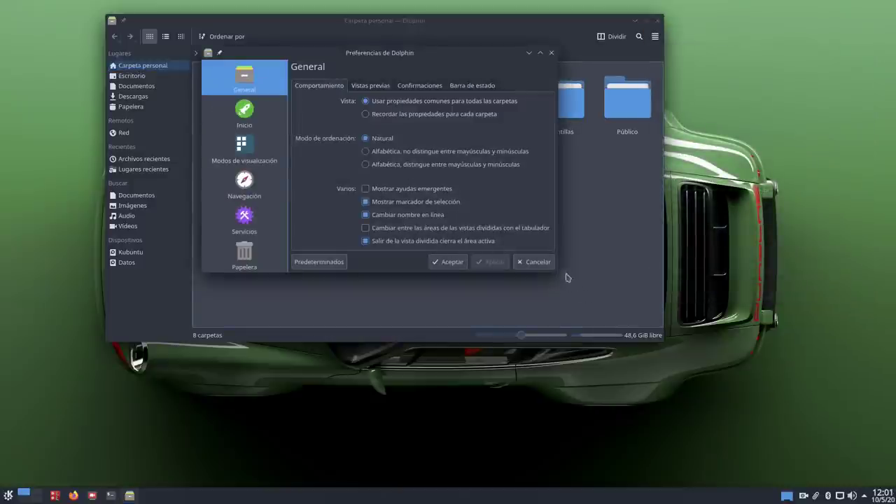
drag(555, 275, 744, 388)
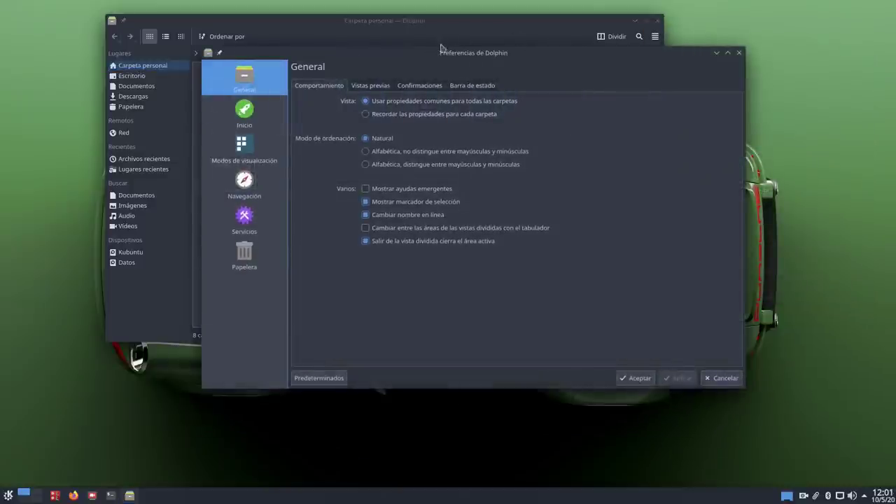
drag(440, 63, 534, 124)
drag(416, 21, 329, 17)
click(568, 127)
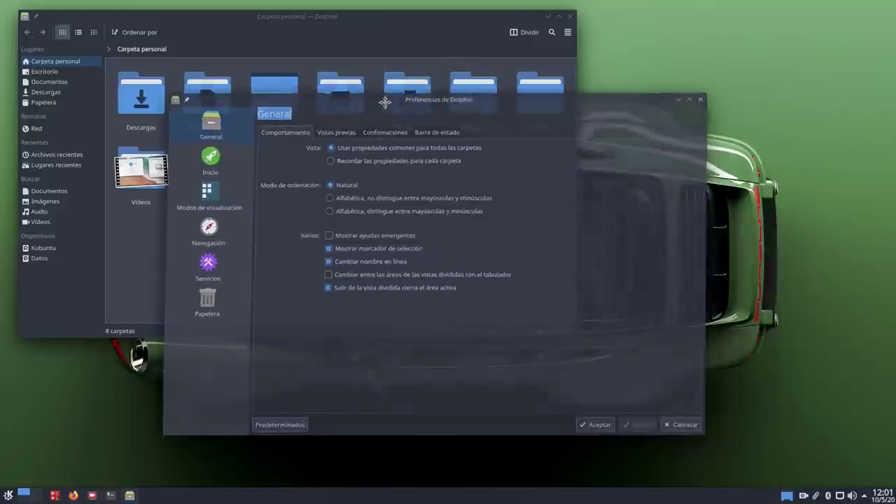
drag(510, 117, 384, 103)
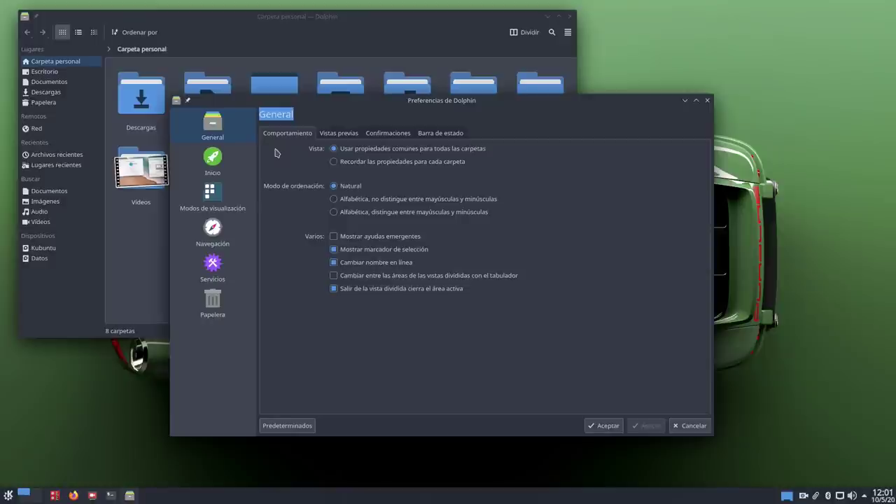
Step: Review the file types under Vistas previas and the Confirmaciones options in Dolphin's General preferences
click(343, 135)
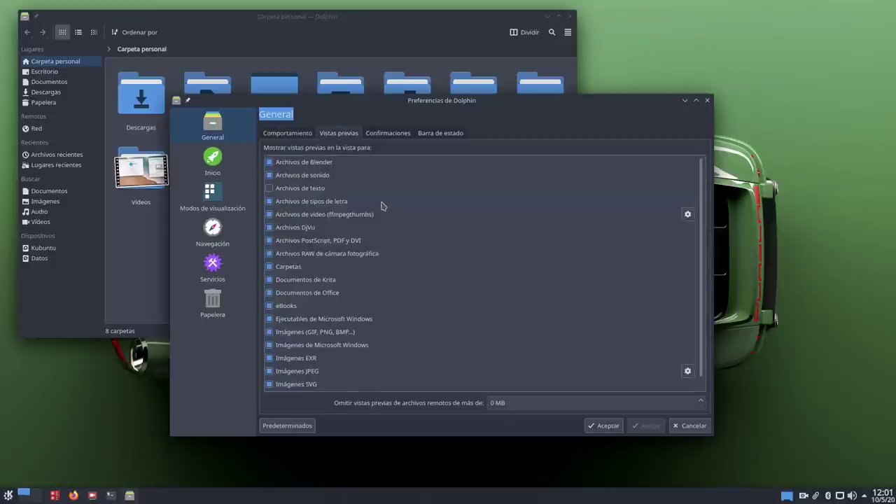
scroll(384, 206, down, 1)
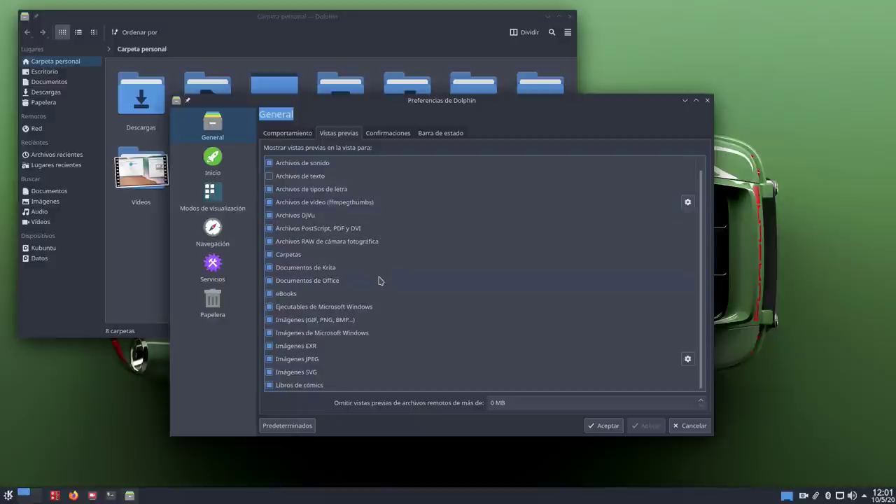
scroll(379, 277, up, 1)
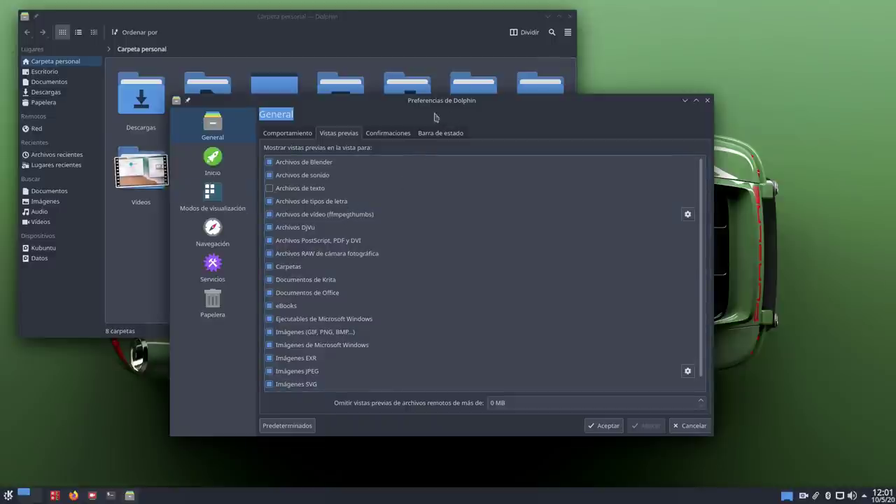
click(386, 135)
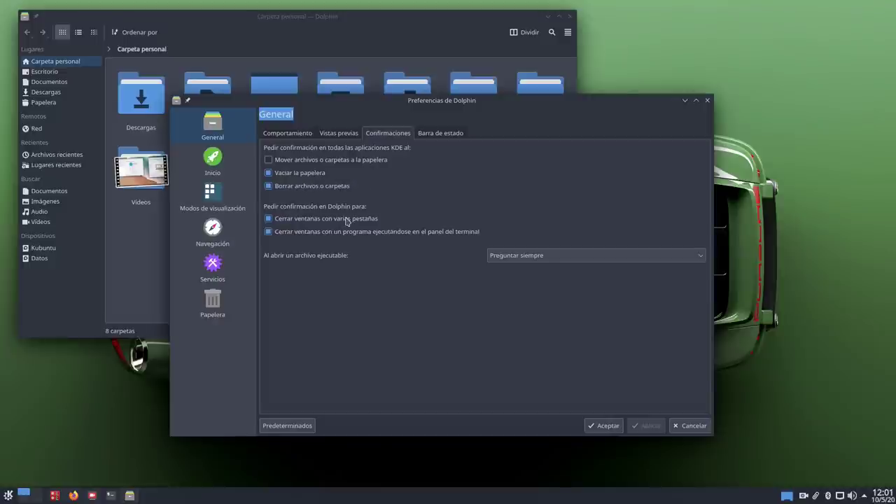
Step: Turn off Mostrar información de espacio for Dolphin's status bar, and slightly enlarge the folder icons in Carpeta personal
click(453, 136)
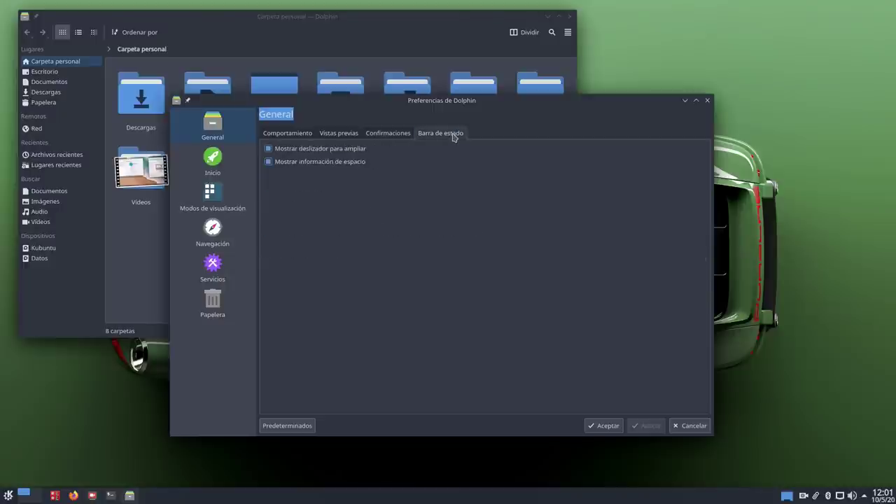
drag(454, 102, 469, 114)
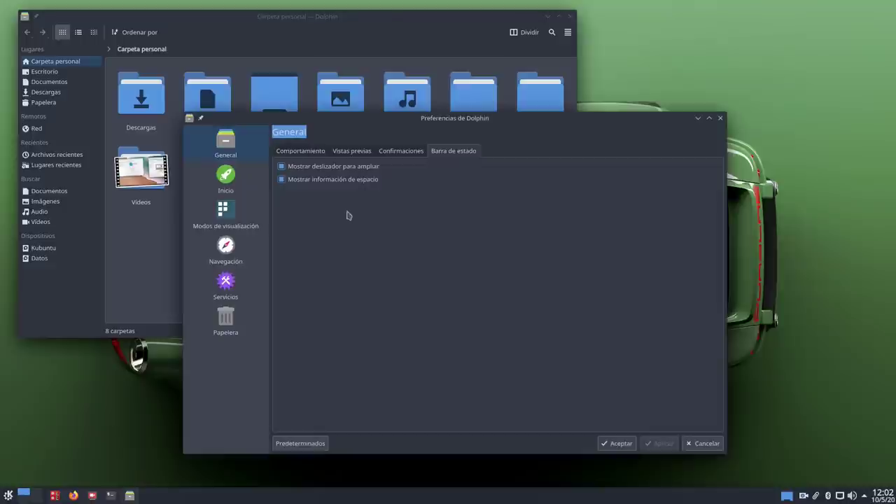
click(333, 181)
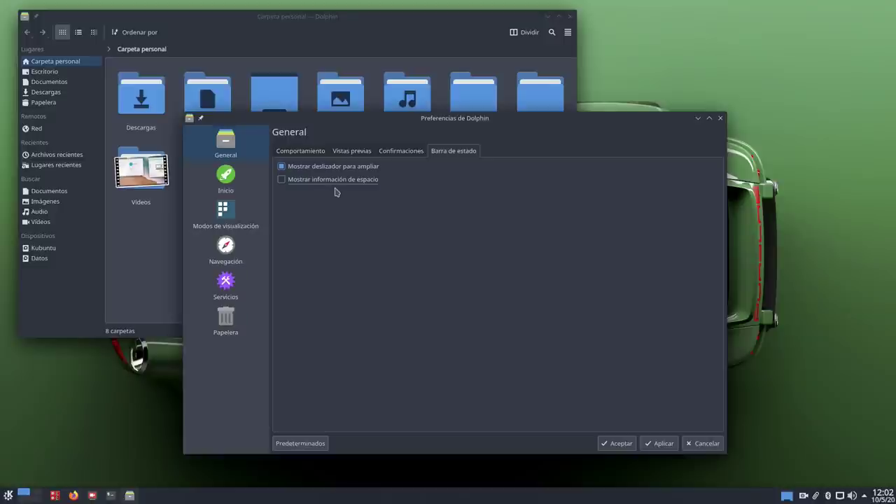
click(659, 443)
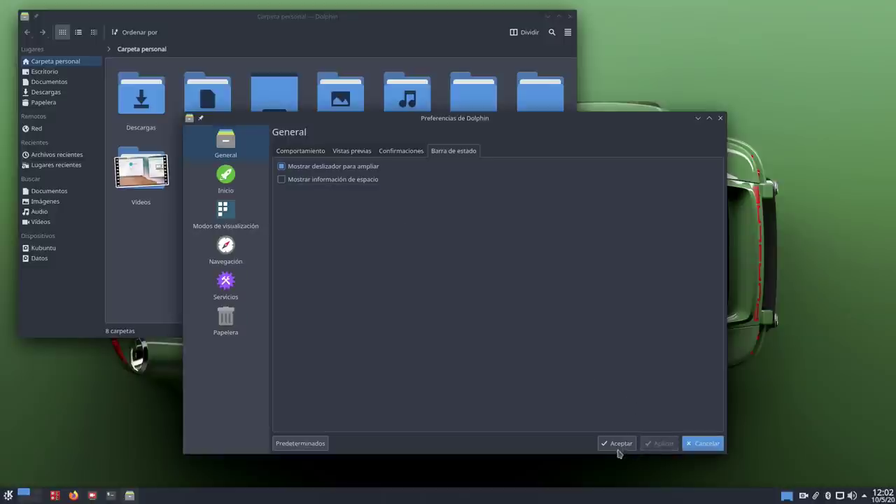
click(616, 443)
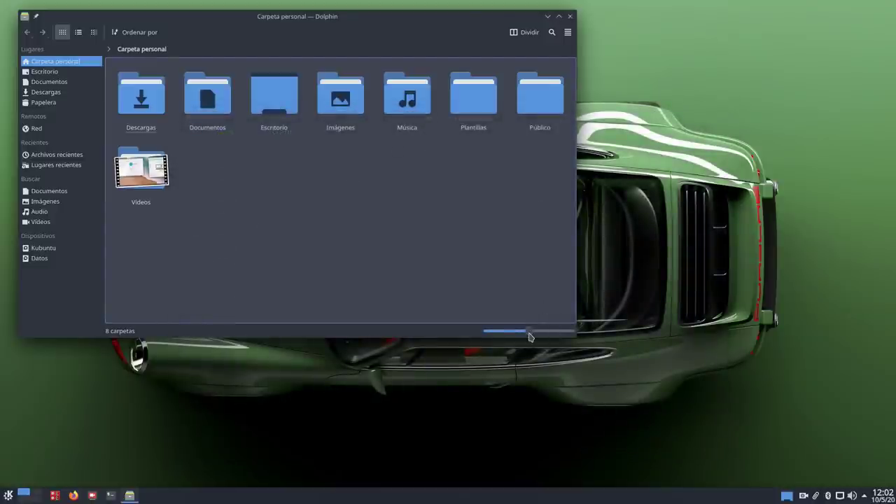
mouse_move(530, 332)
mouse_down()
mouse_move(521, 334)
mouse_move(535, 336)
mouse_up()
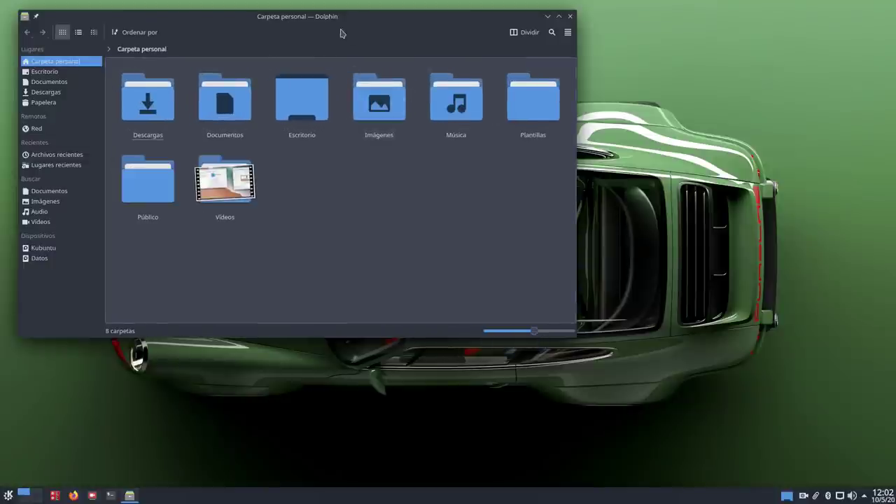
drag(343, 32, 353, 41)
Step: Reopen Dolphin's preferences in an enlarged, repositioned dialog and check the Barra de estado options
click(578, 41)
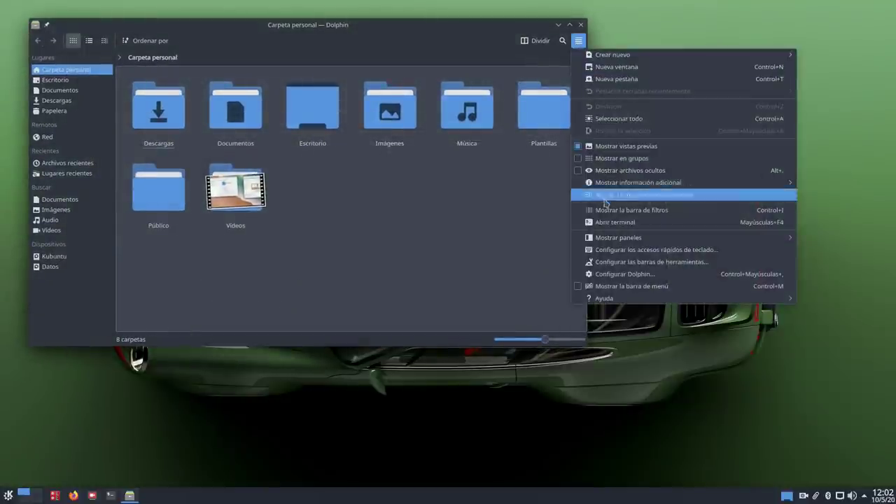
click(626, 274)
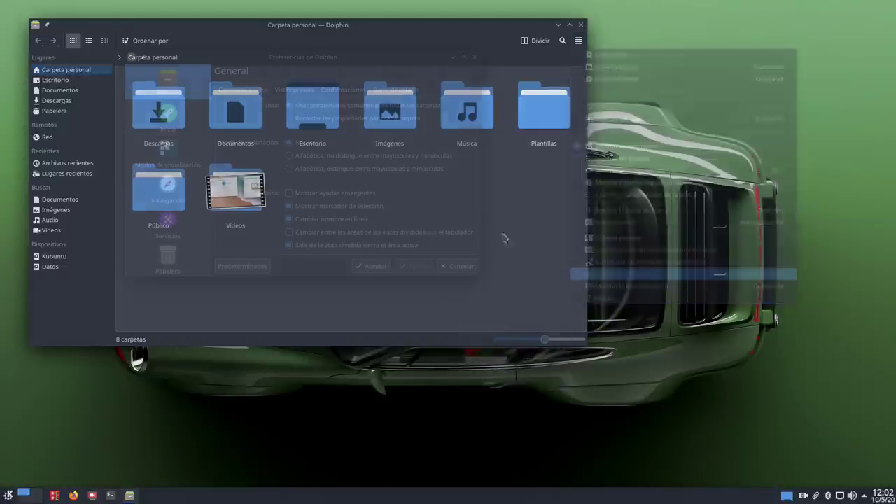
drag(479, 277, 552, 363)
click(402, 92)
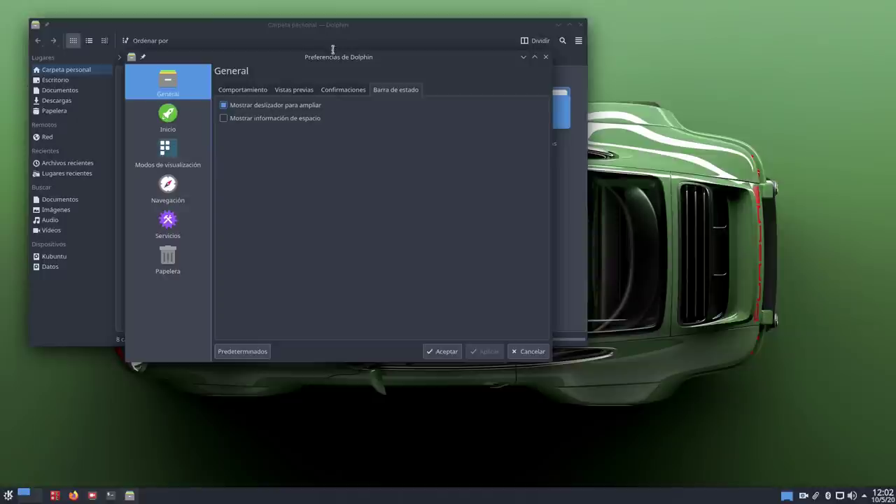
drag(336, 58, 366, 158)
Step: Review the Inicio, Modos de visualización, Navegación and Servicios preferences, enlarging the dialog for the services list
click(349, 151)
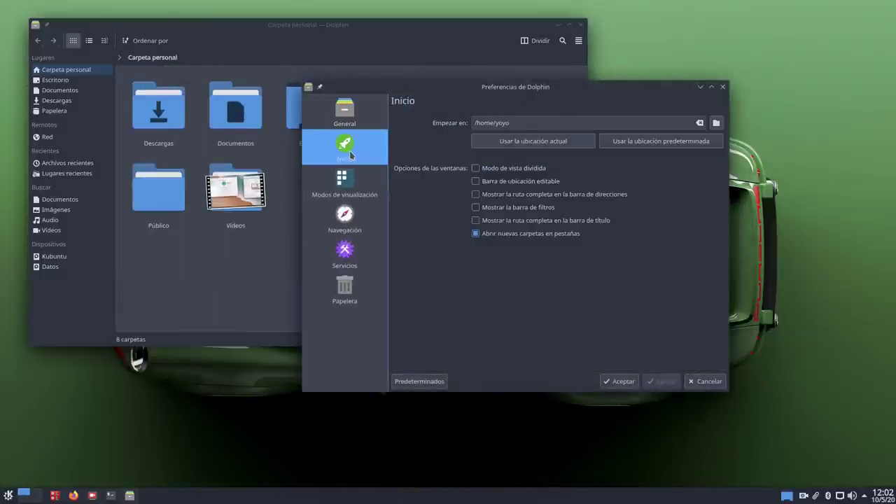
click(349, 180)
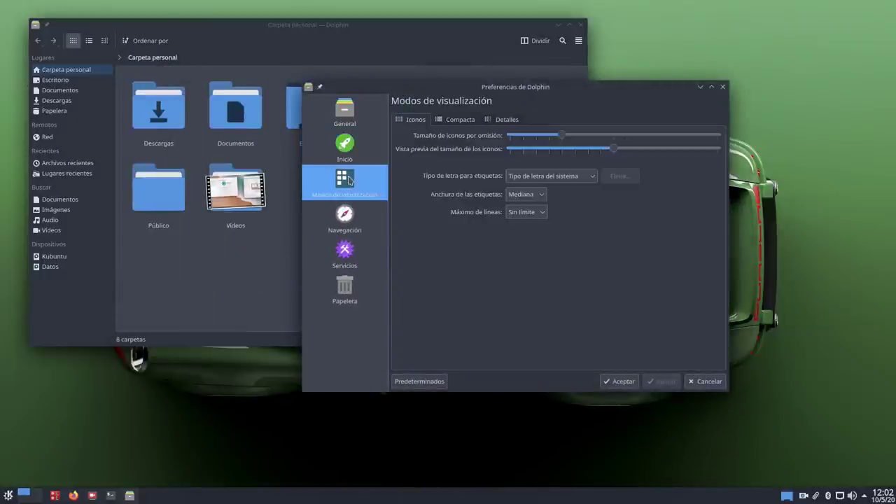
click(345, 219)
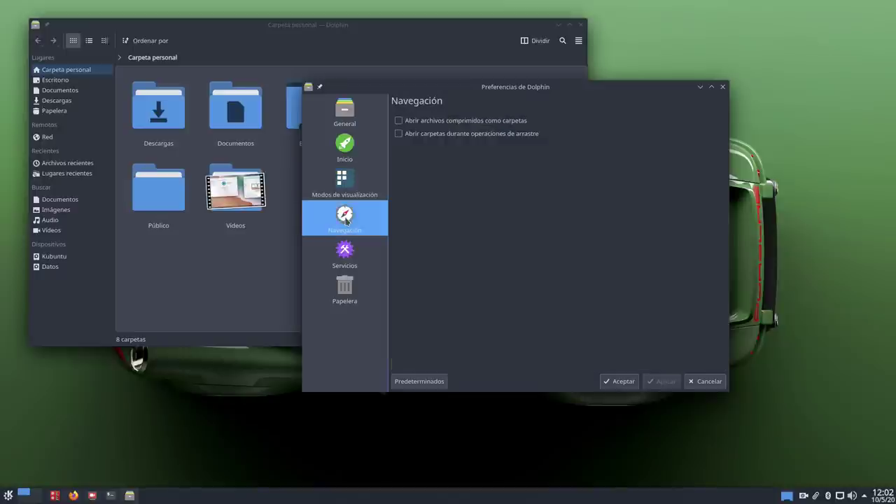
click(357, 257)
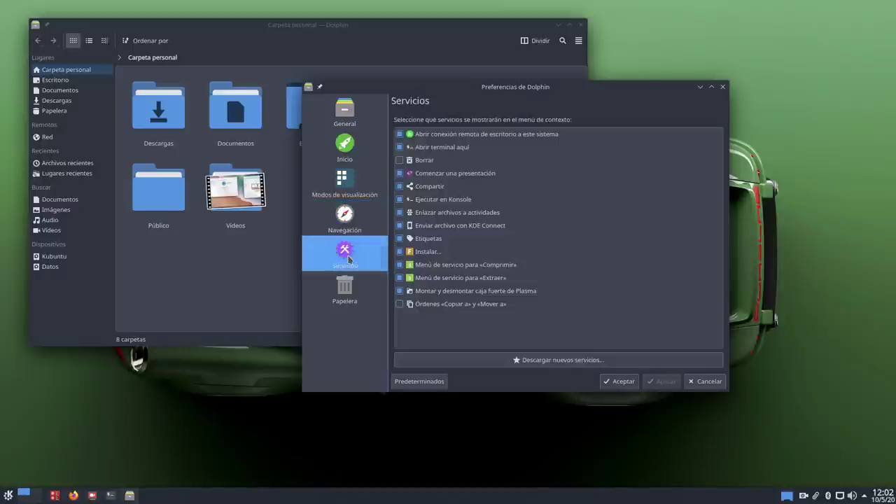
drag(540, 89, 473, 54)
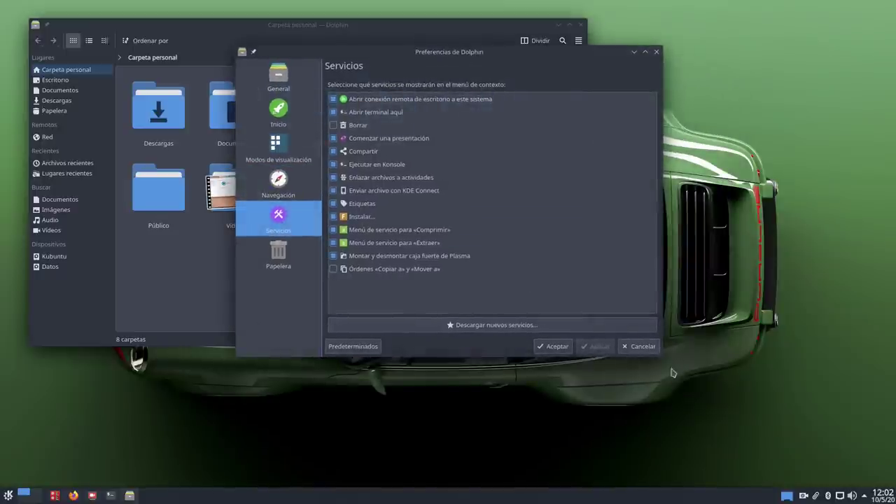
drag(668, 362, 756, 415)
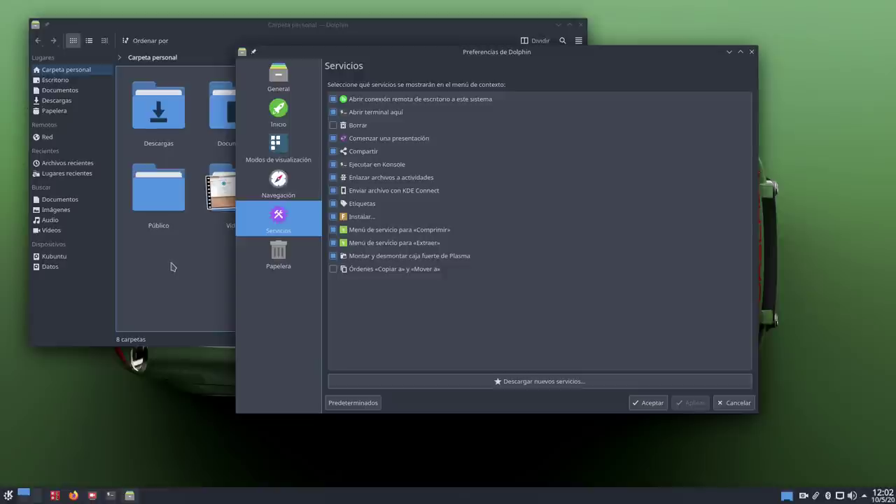
Step: Set the preferences aside, open the Walls folder inside Imágenes and examine the context menu of easter-5025932_1920.jpg
click(196, 155)
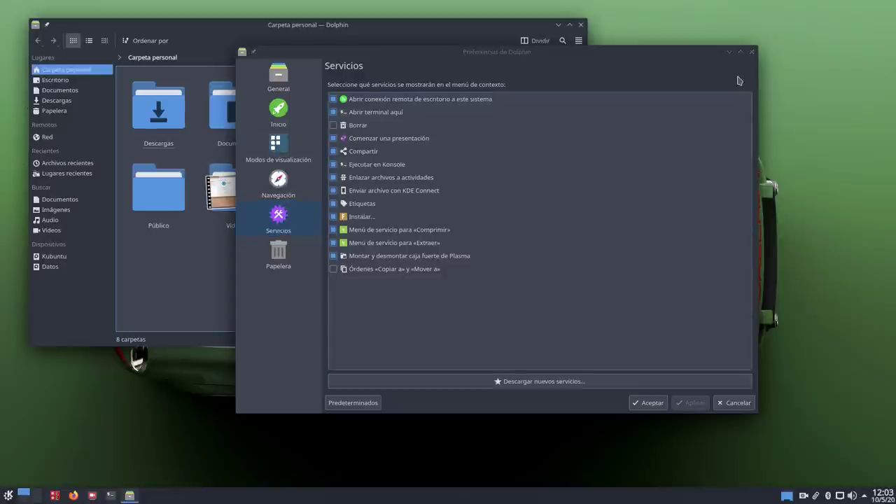
click(752, 52)
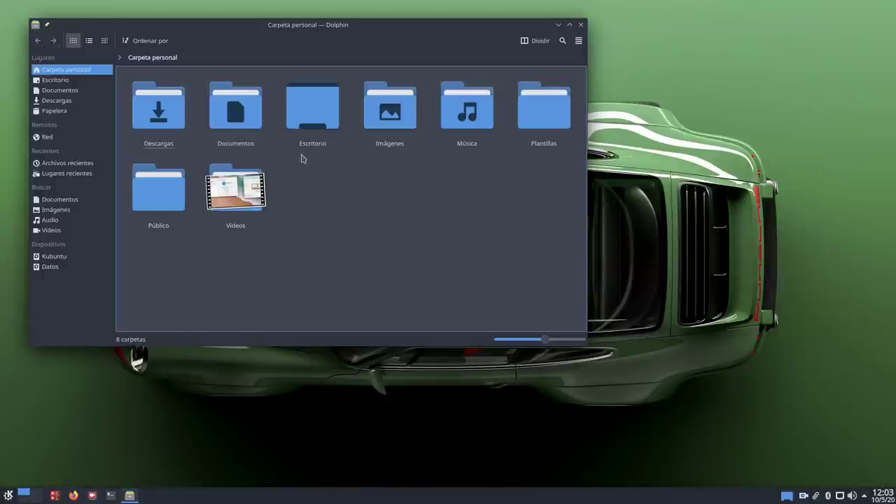
click(393, 118)
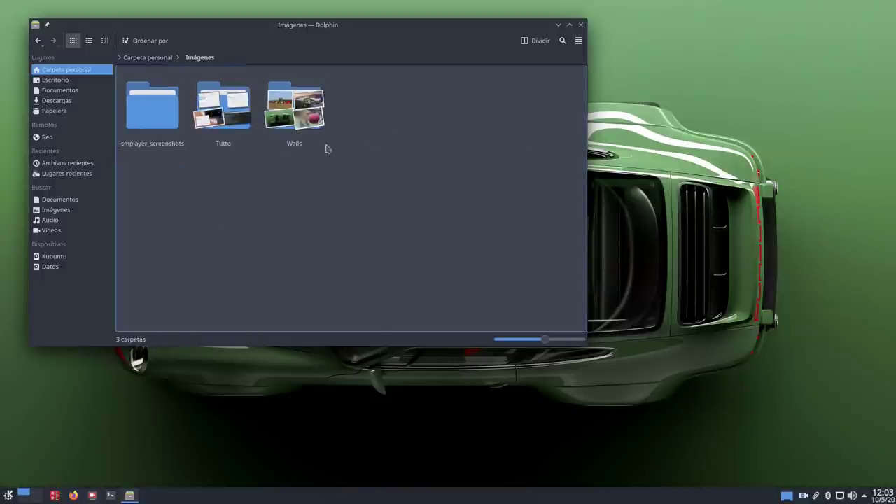
click(284, 140)
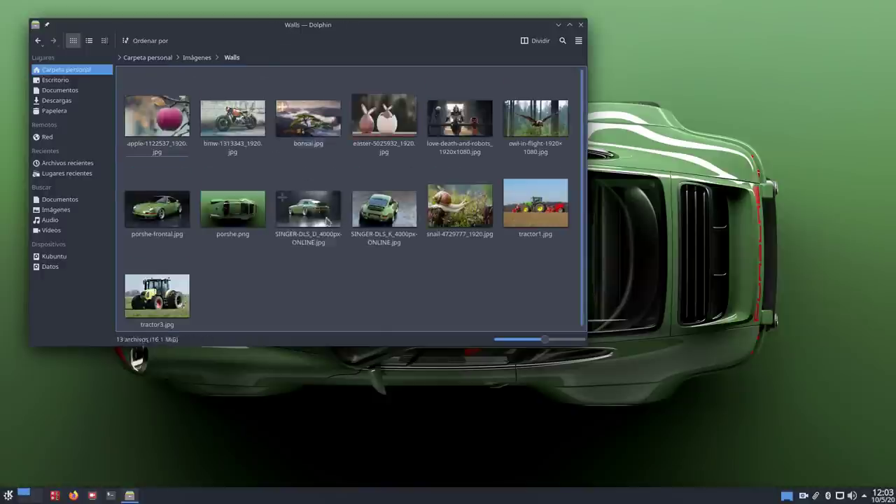
right_click(367, 127)
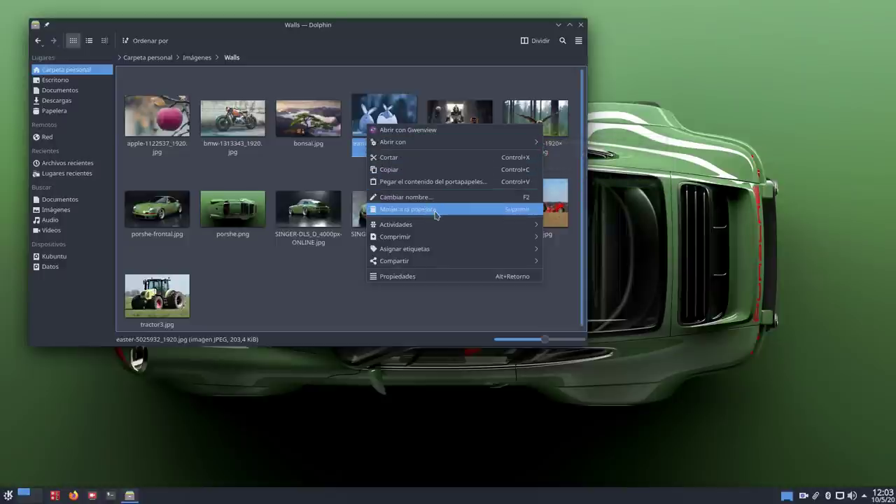
click(256, 311)
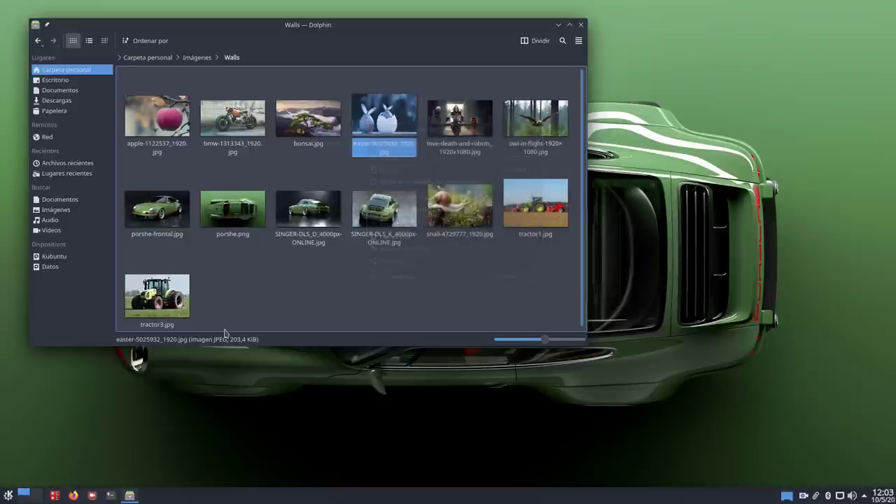
Step: Return to Dolphin's preferences, enable the Borrar and Órdenes «Copiar a» y «Mover a» context menu services, and accept the changes
click(133, 497)
click(129, 496)
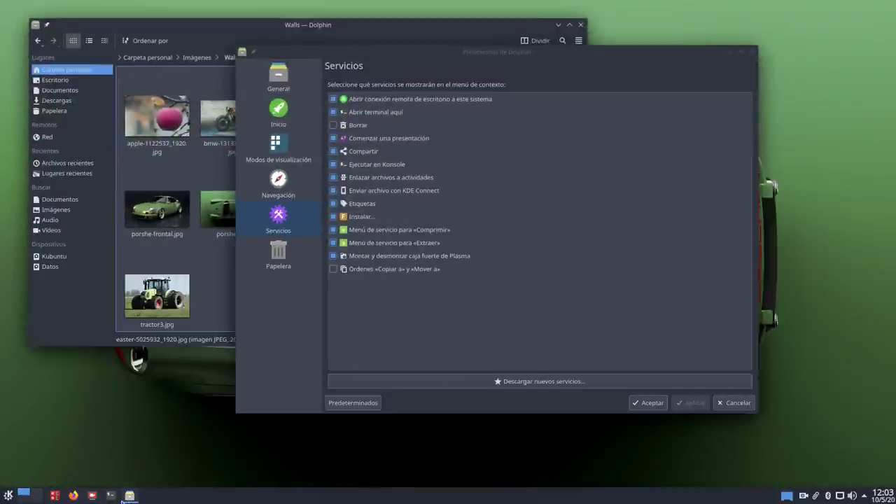
drag(528, 52, 666, 74)
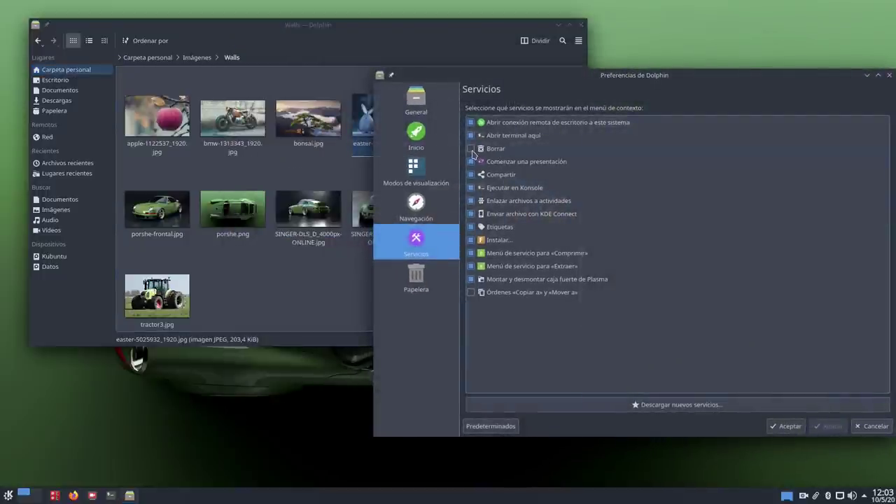
click(471, 149)
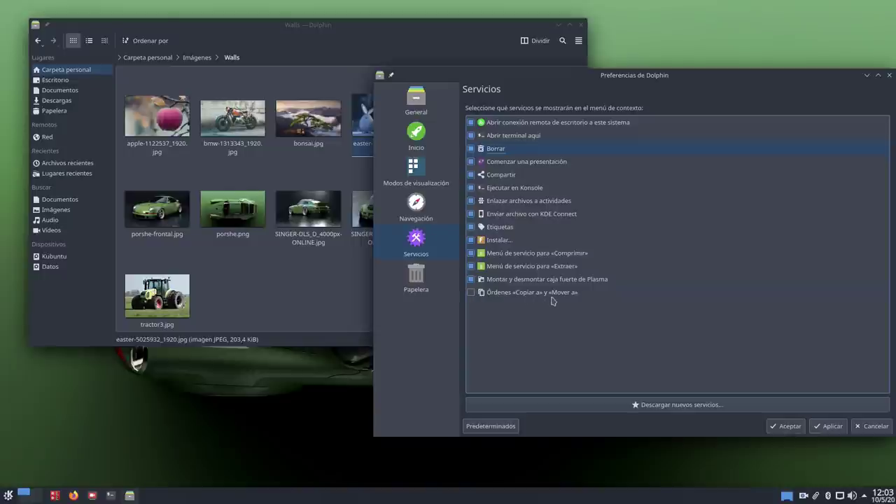
click(471, 292)
drag(667, 102, 608, 100)
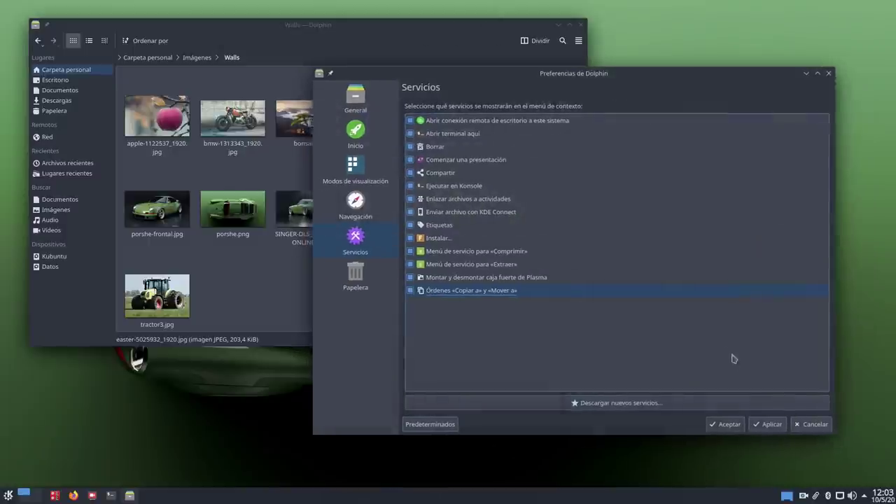
click(766, 424)
click(725, 424)
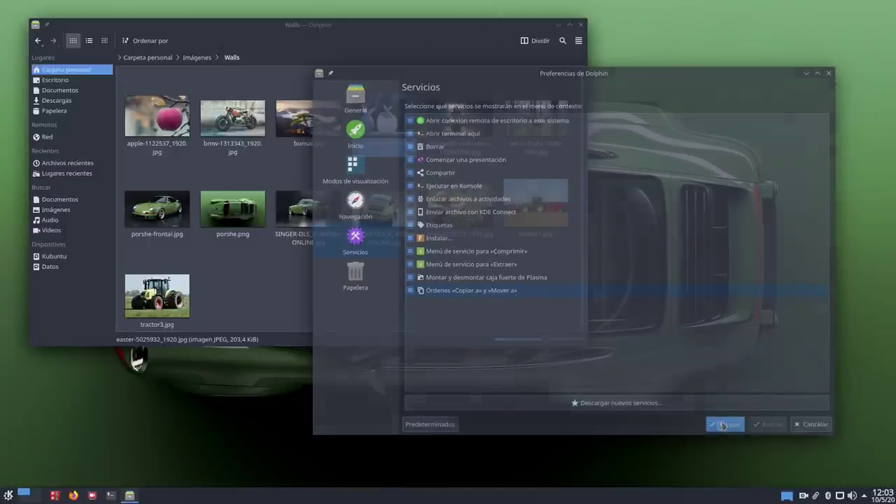
Step: Examine the Copiar en and Mover a options in the context menu of easter-5025932_1920.jpg
right_click(376, 118)
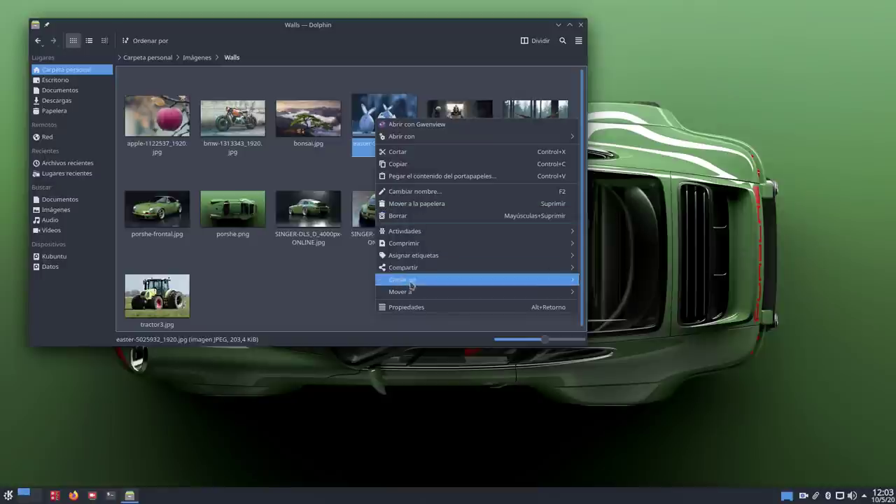
mouse_move(413, 292)
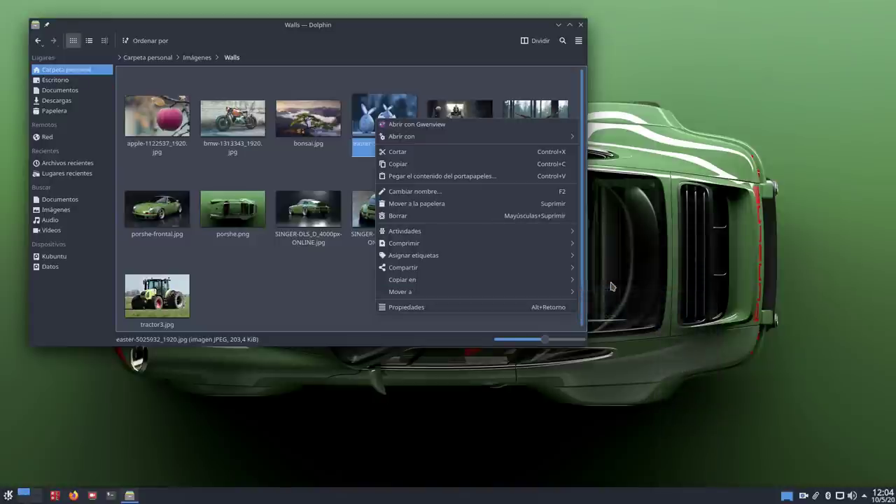
mouse_move(483, 280)
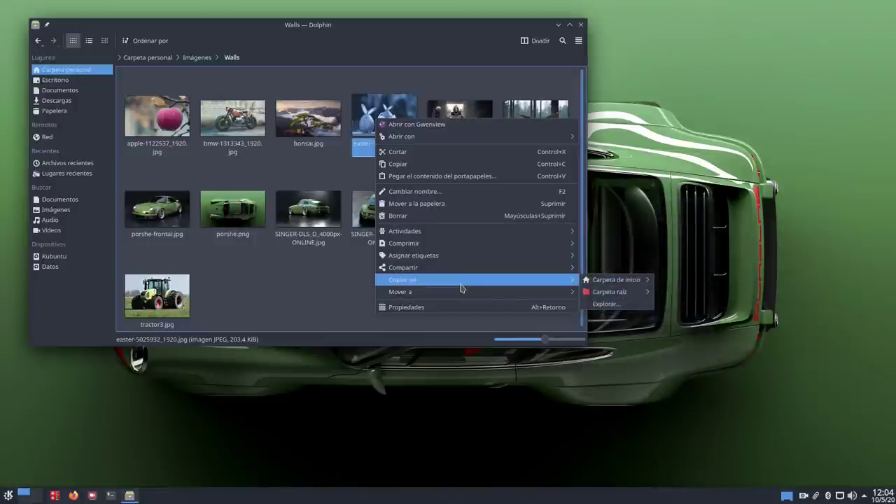
click(344, 299)
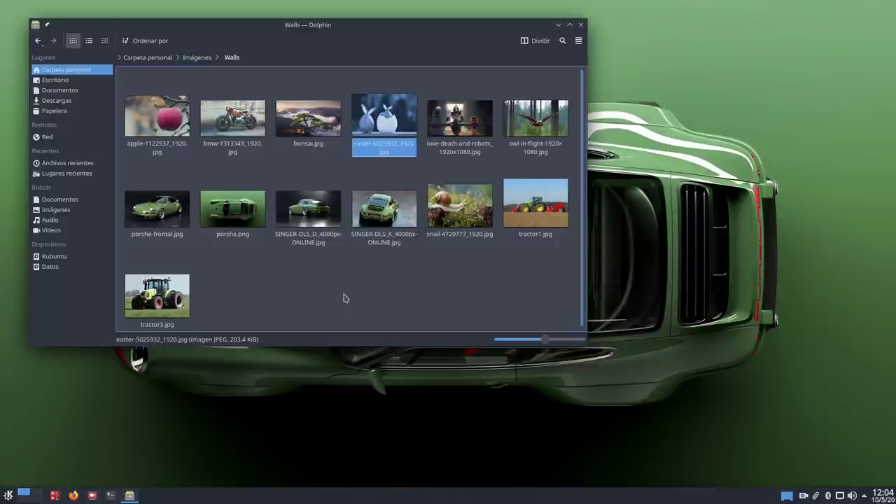
Step: Reopen Dolphin's preferences, enlarge the dialog and review the Servicios and Papelera settings
click(578, 42)
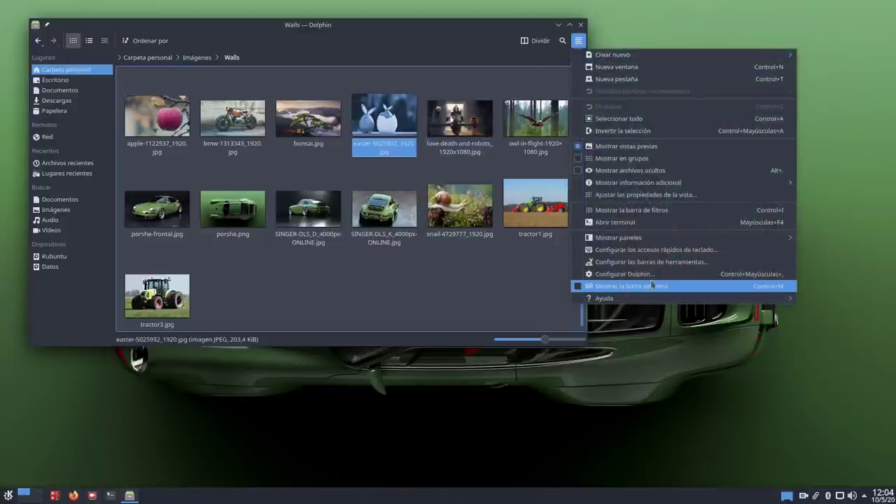
click(651, 281)
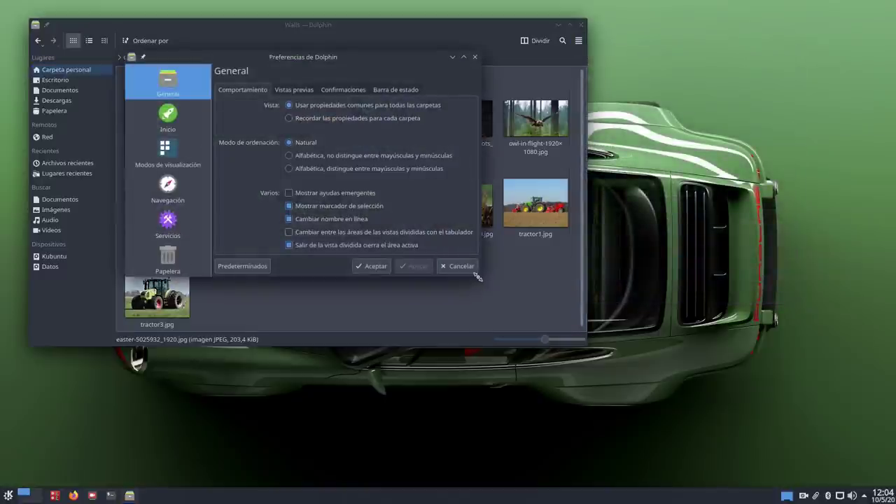
drag(477, 276, 645, 382)
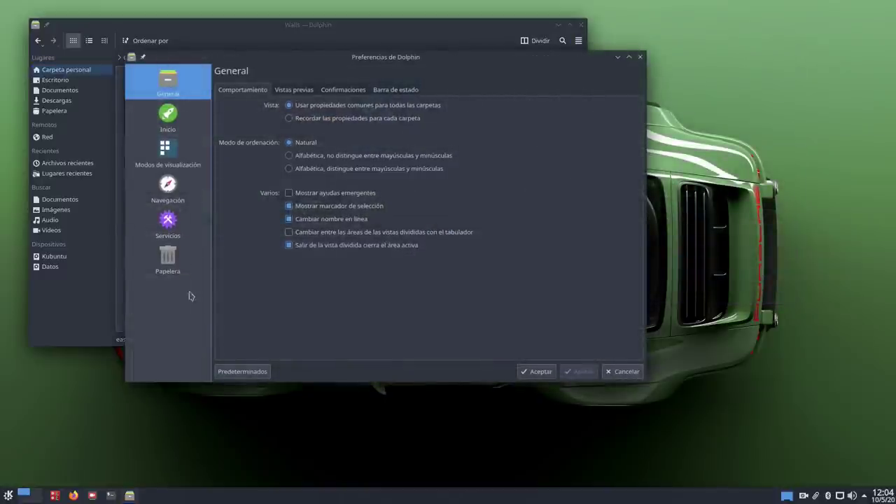
click(168, 225)
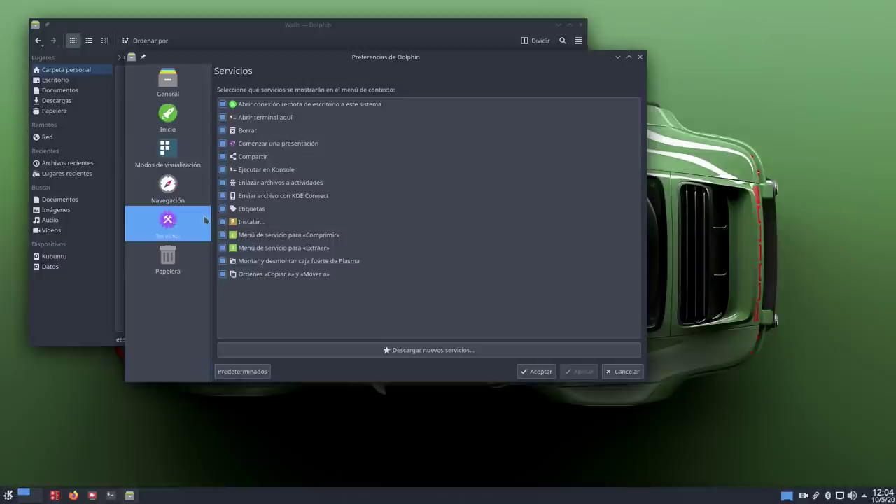
click(171, 268)
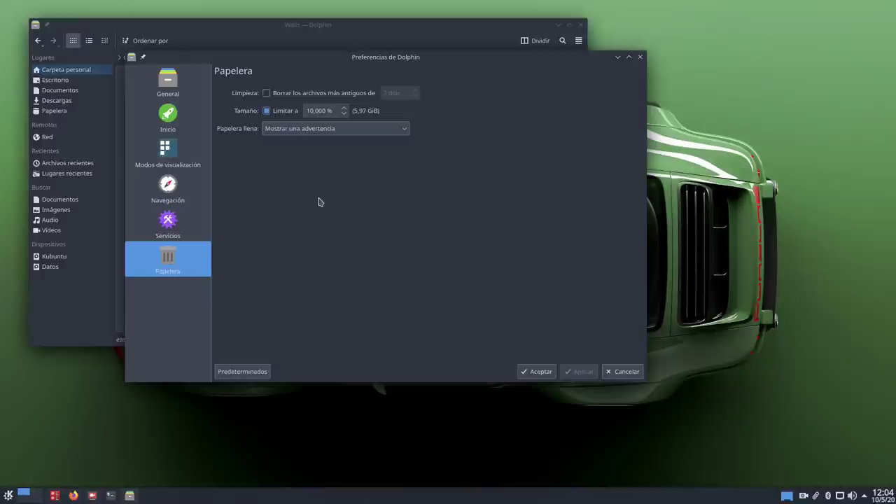
Step: Look through the Modos de visualización, Inicio, General and Servicios preferences again and accept the dialog
click(183, 230)
click(182, 166)
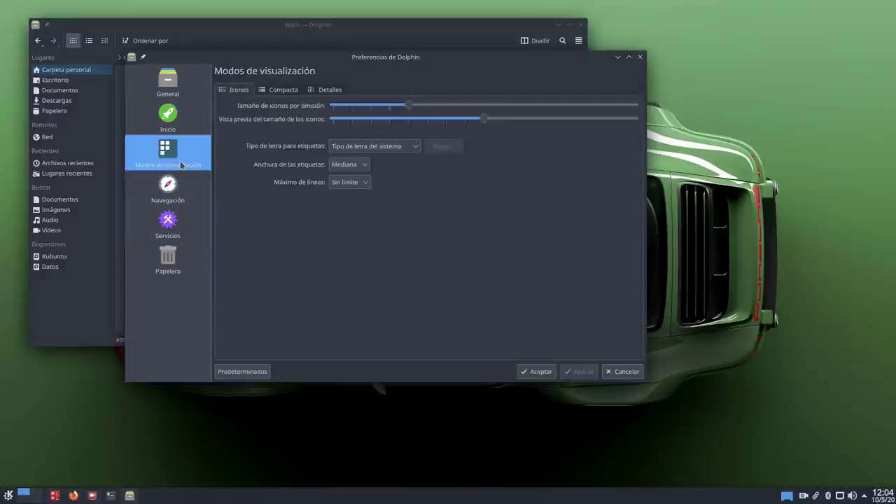
click(184, 131)
click(175, 85)
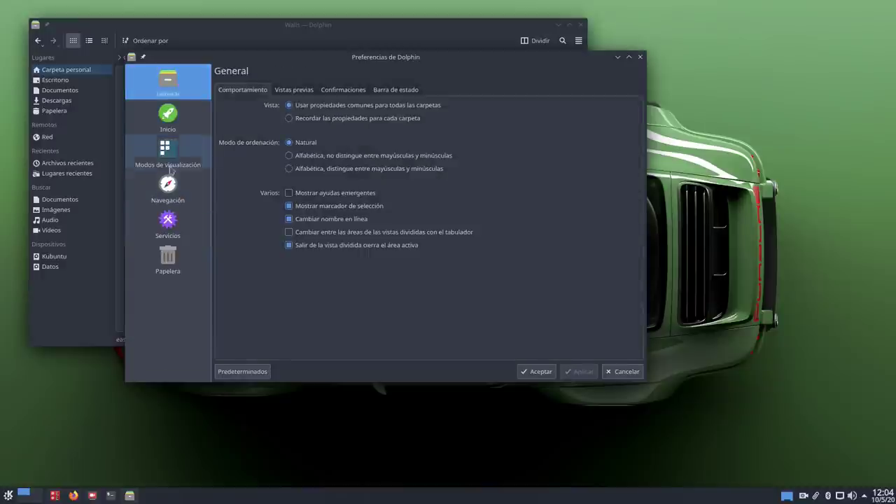
click(170, 228)
click(175, 249)
click(171, 231)
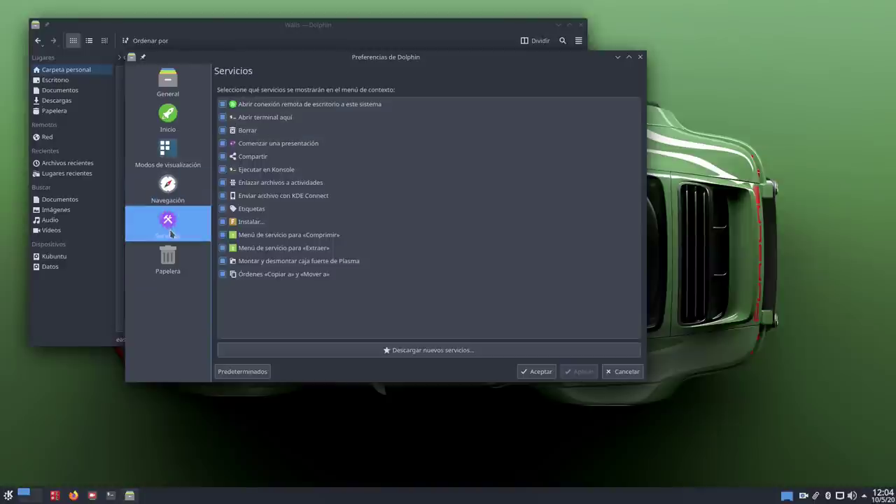
click(542, 376)
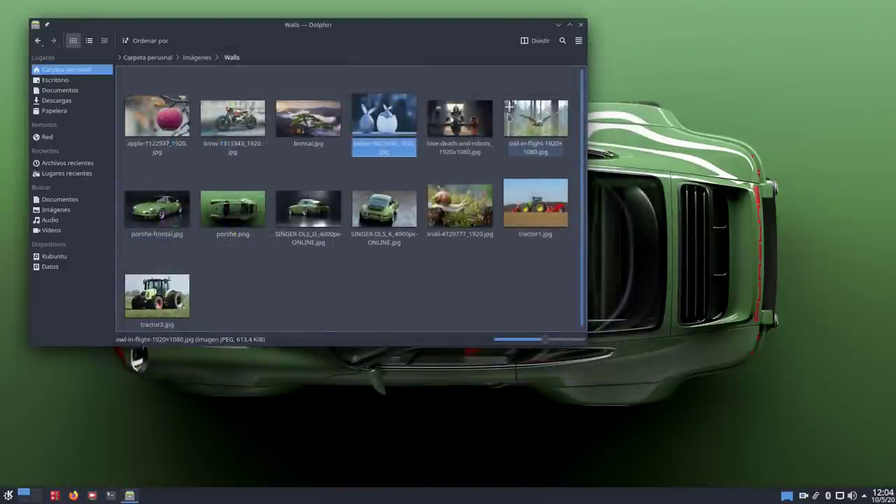
Step: Close the Walls window, relaunch Dolphin on the personal folder and move its window towards the middle of the desktop
click(581, 26)
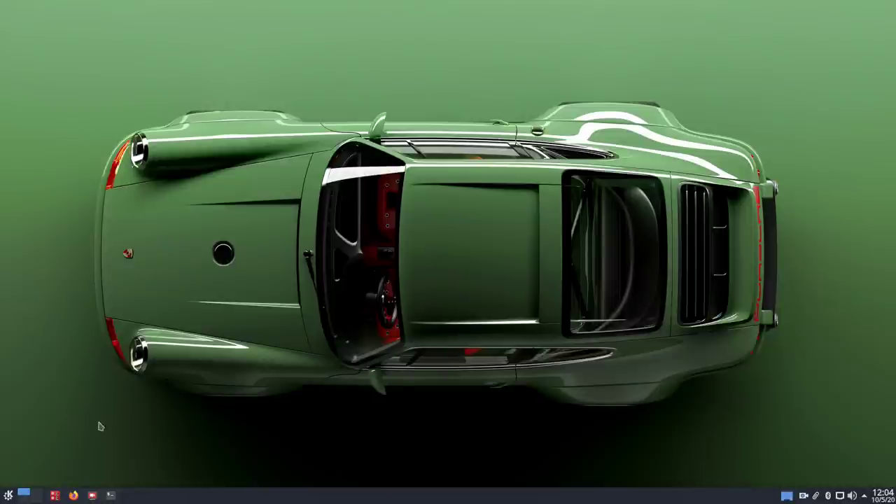
click(9, 495)
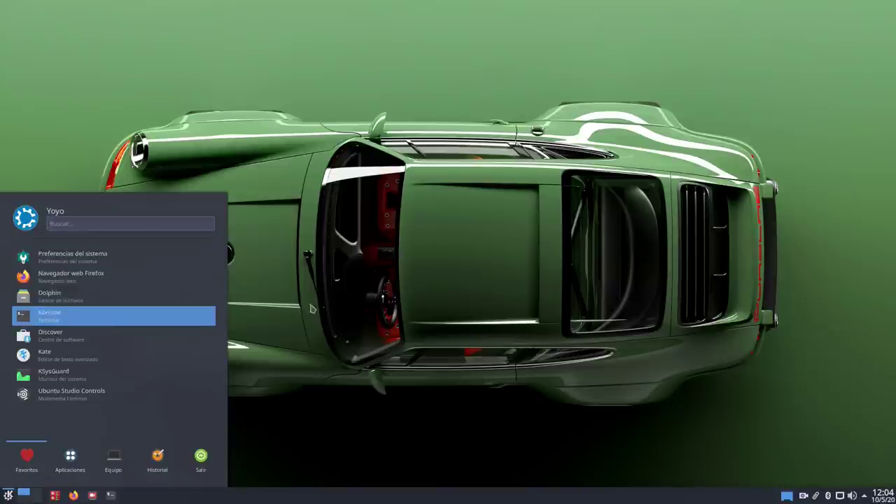
click(496, 278)
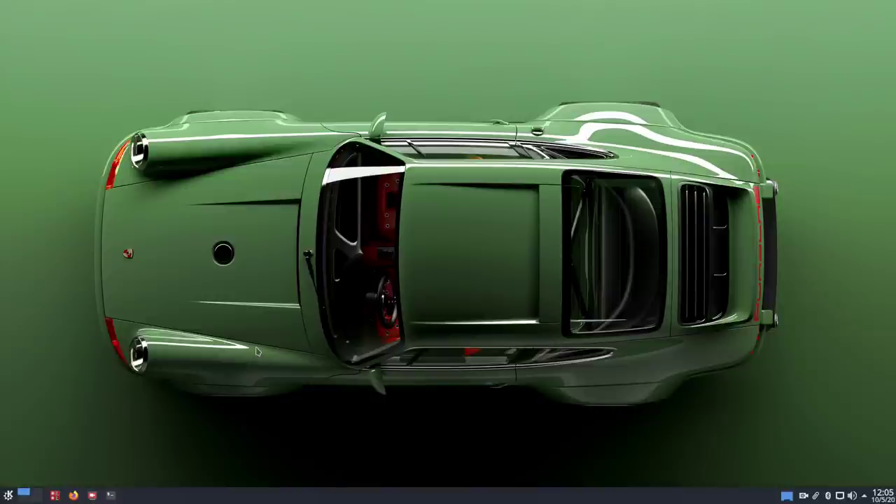
click(7, 497)
click(51, 297)
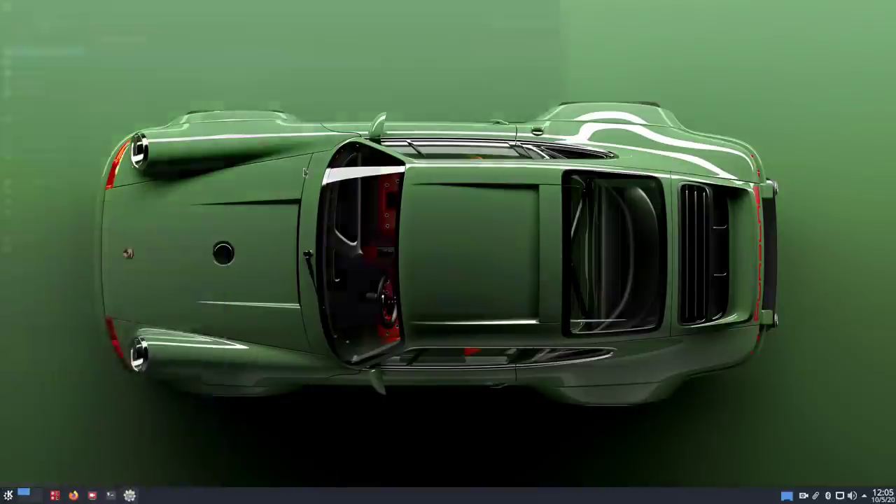
drag(308, 9, 449, 26)
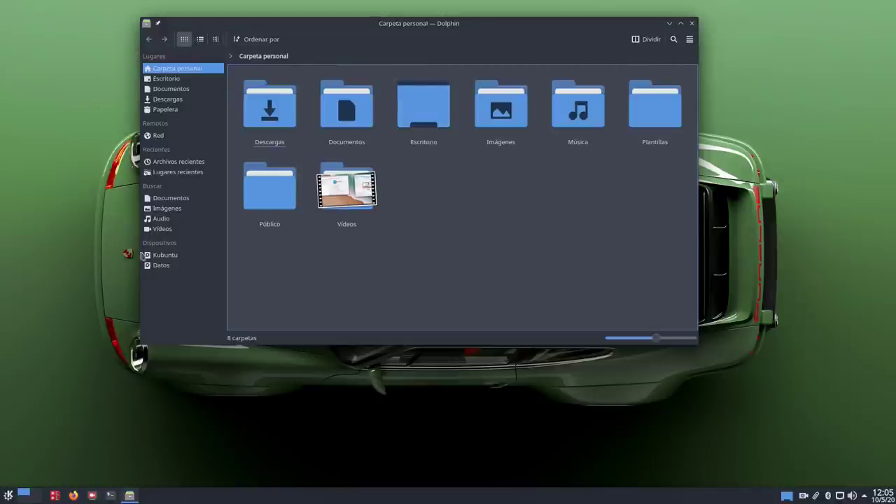
Step: Unlock Dolphin's panels, dock the Lugares panel on the right side of the file view and lock the panels again
right_click(176, 299)
click(230, 343)
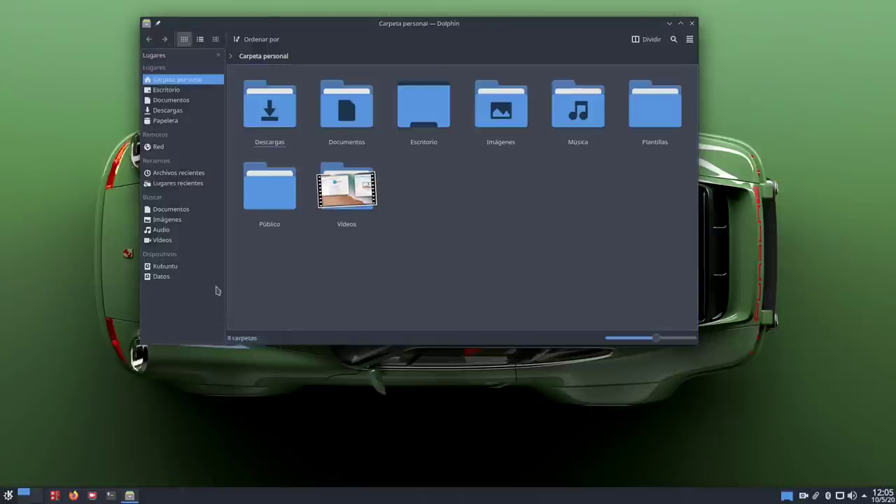
drag(186, 62, 669, 94)
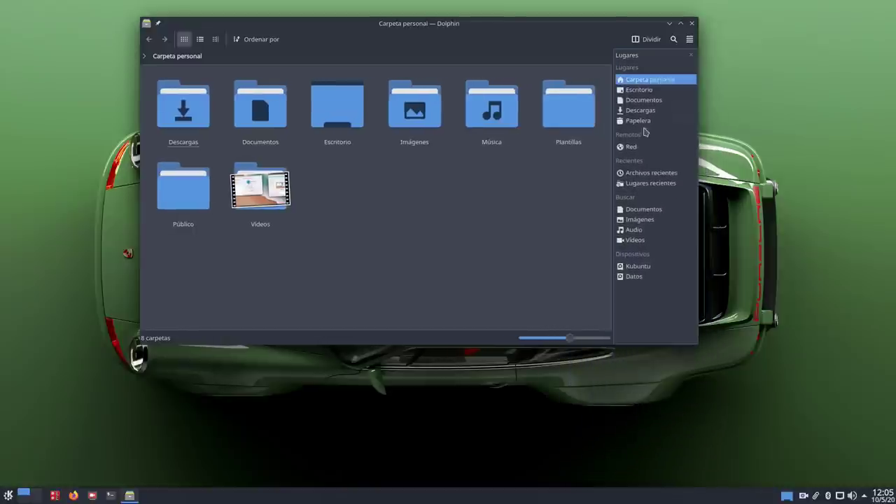
right_click(651, 321)
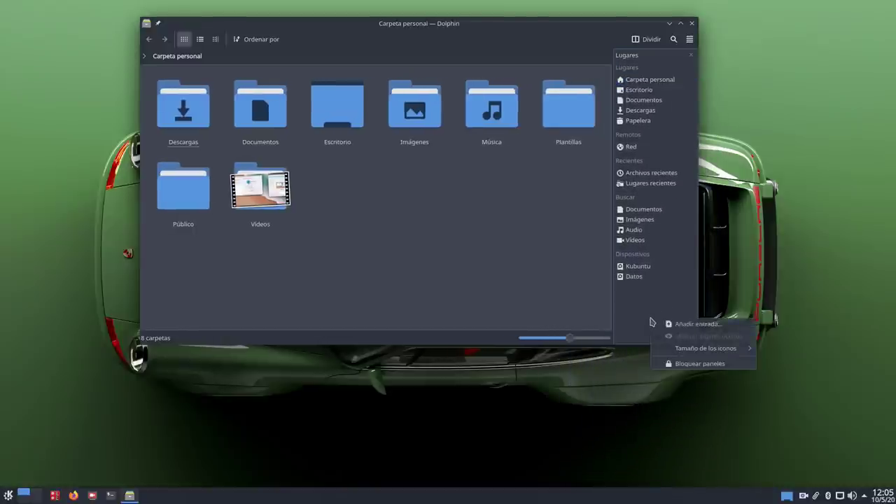
click(695, 364)
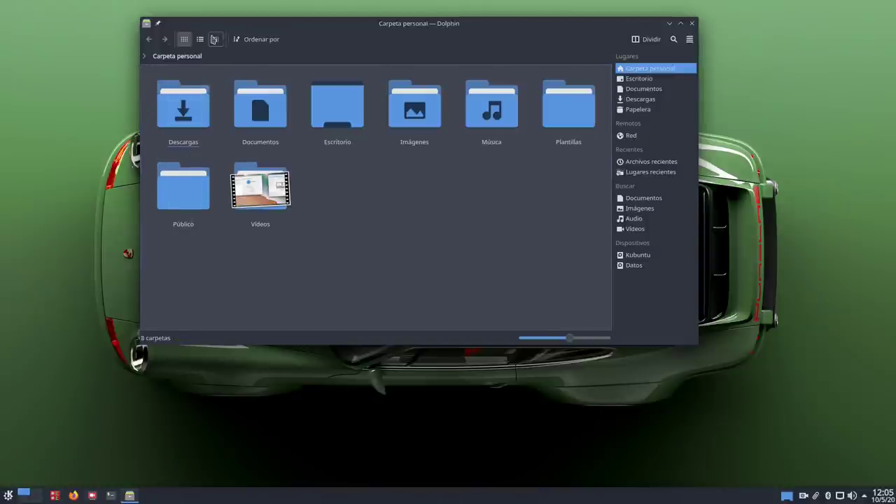
Step: Unlock the toolbar position and dock the main toolbar vertically along the left edge of Dolphin
right_click(205, 34)
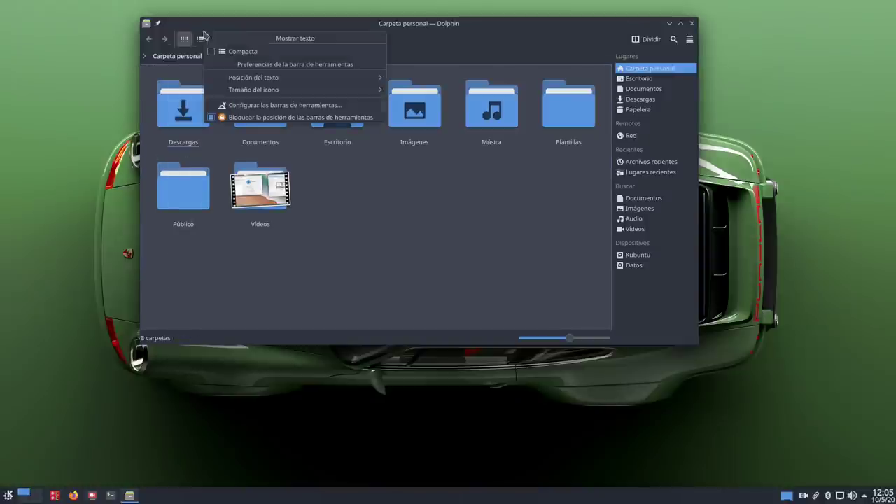
click(286, 118)
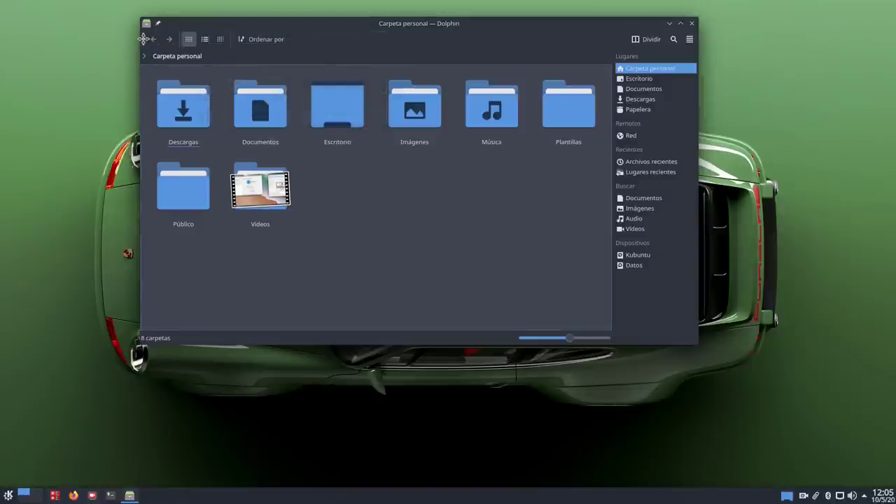
drag(143, 39, 150, 77)
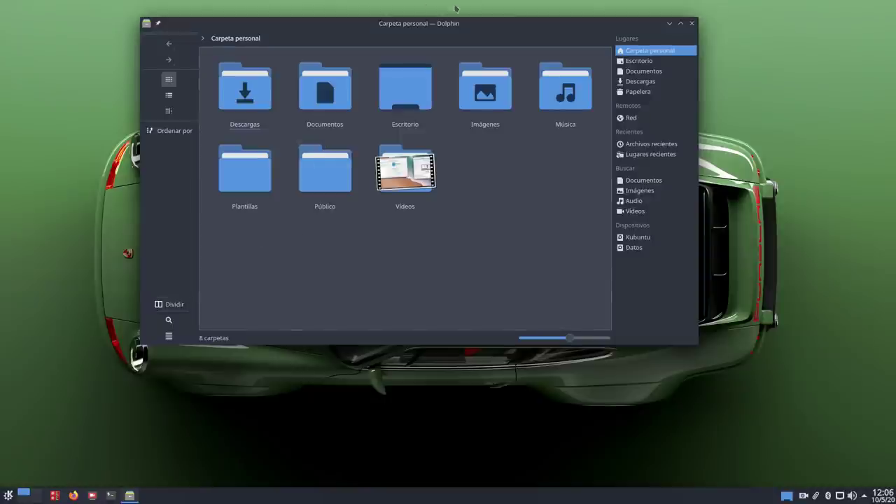
Step: Shift the Dolphin window slightly and set the vertical toolbar's text position to Solo iconos
drag(453, 26, 465, 27)
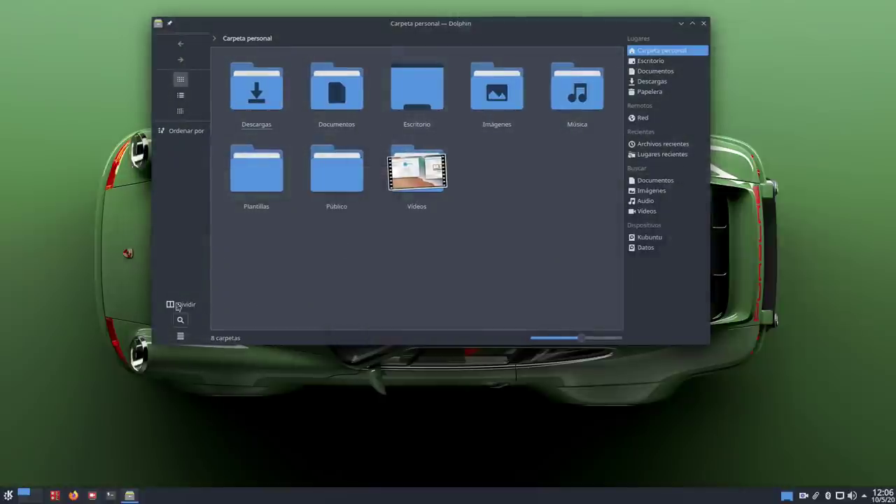
right_click(180, 226)
mouse_move(252, 248)
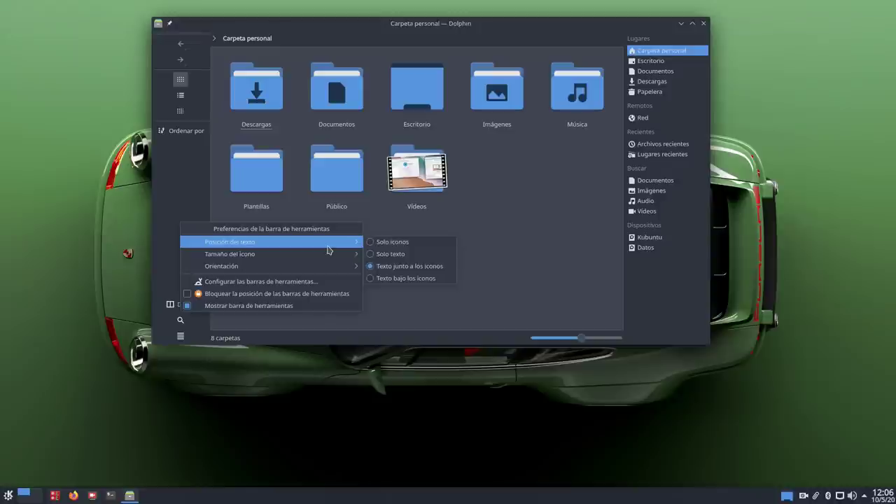
click(391, 244)
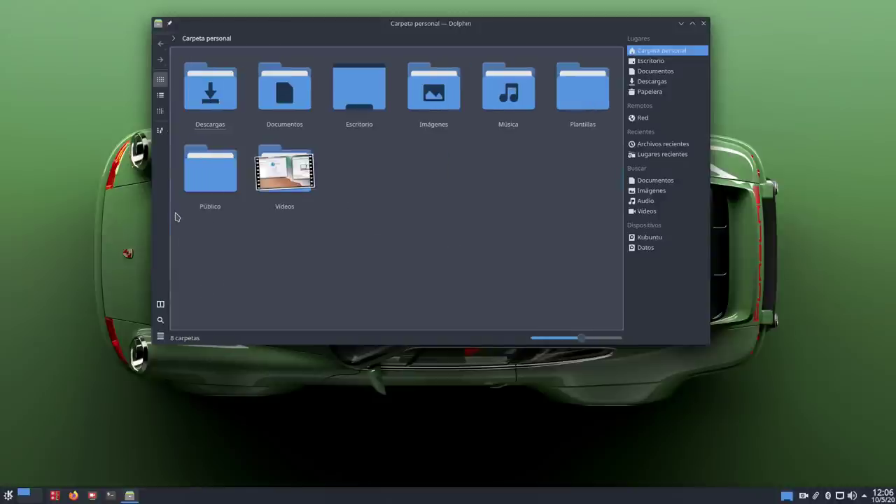
Step: Check the options in Dolphin's control menu, dismiss it and reposition the window on the desktop
click(161, 337)
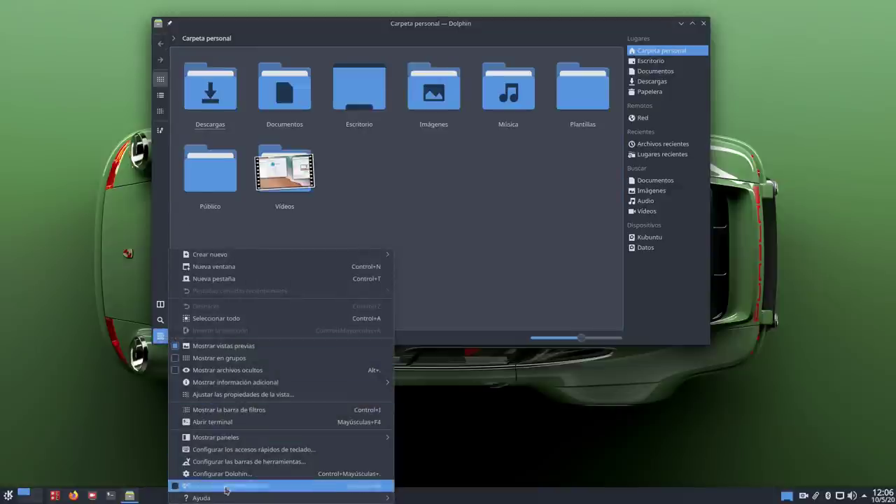
click(435, 251)
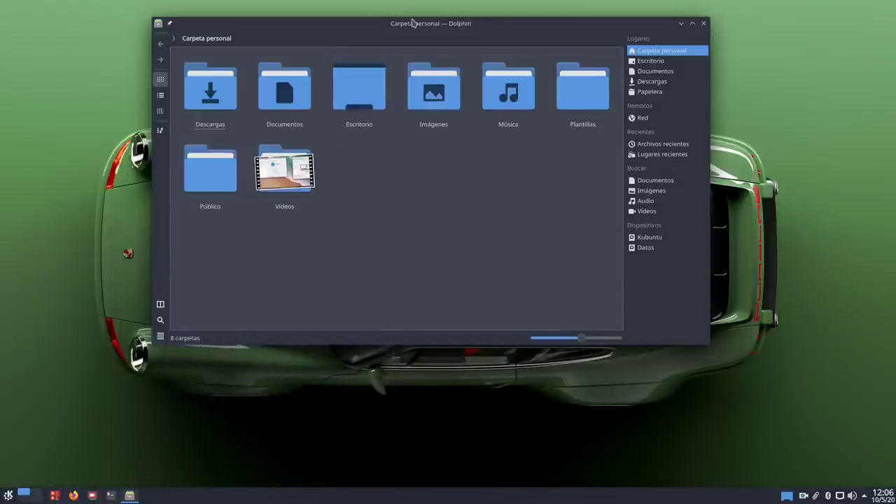
drag(412, 26, 334, 9)
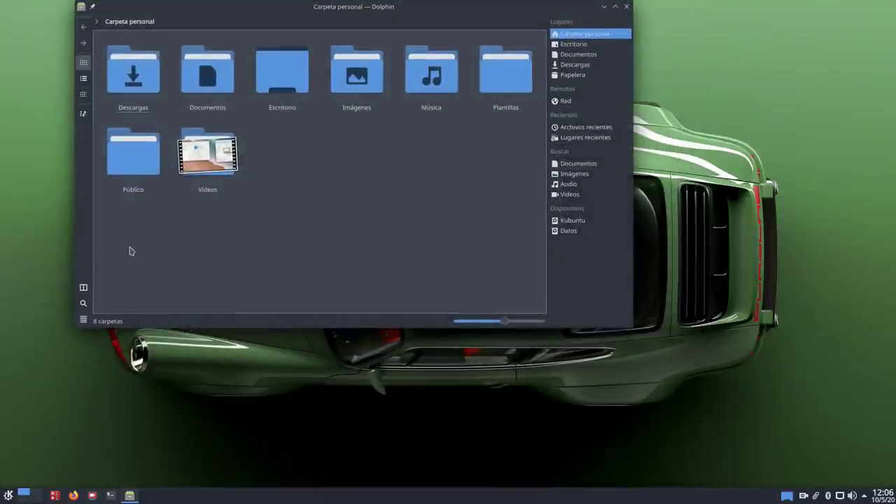
drag(330, 10, 389, 37)
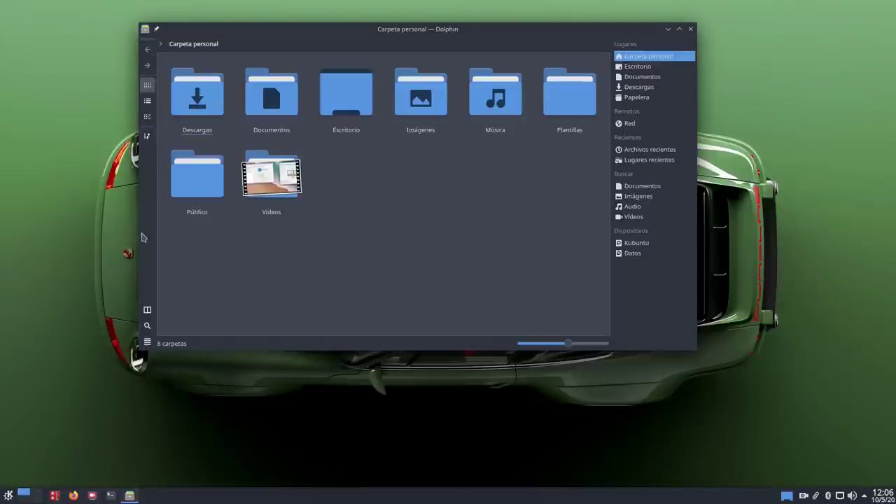
Step: Check the toolbar's Orientación choices and lock the position of the toolbars
right_click(146, 239)
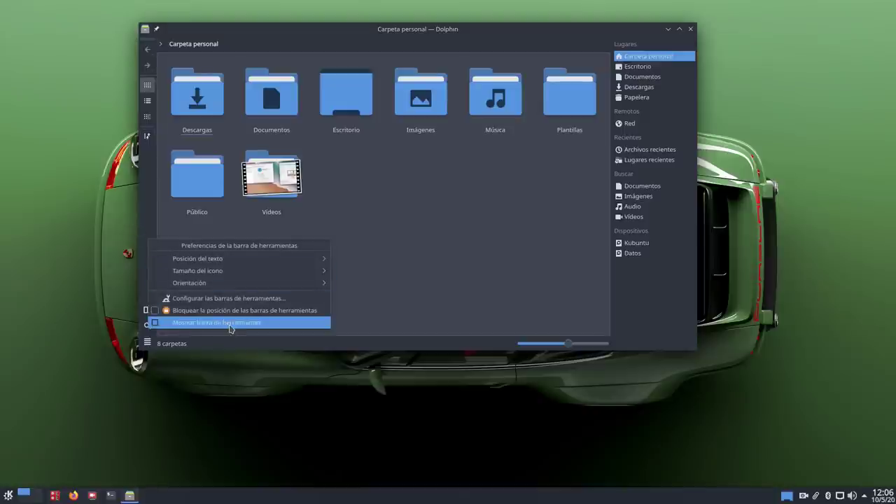
mouse_move(246, 283)
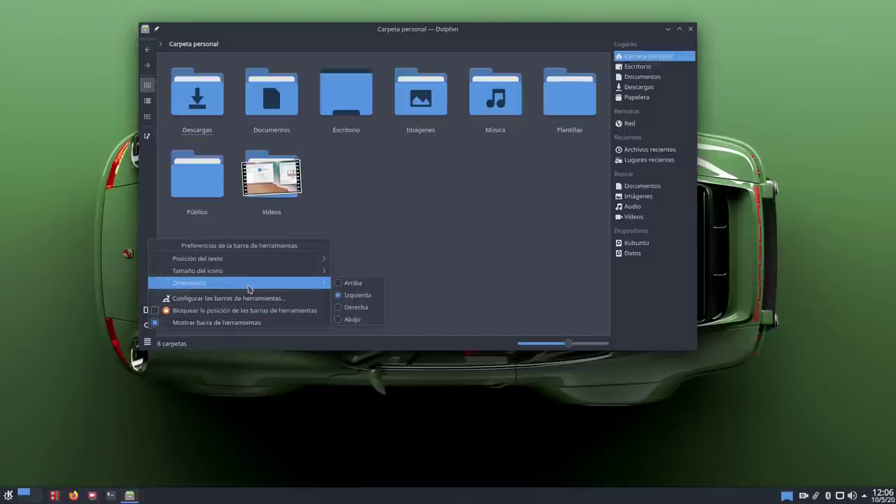
click(213, 313)
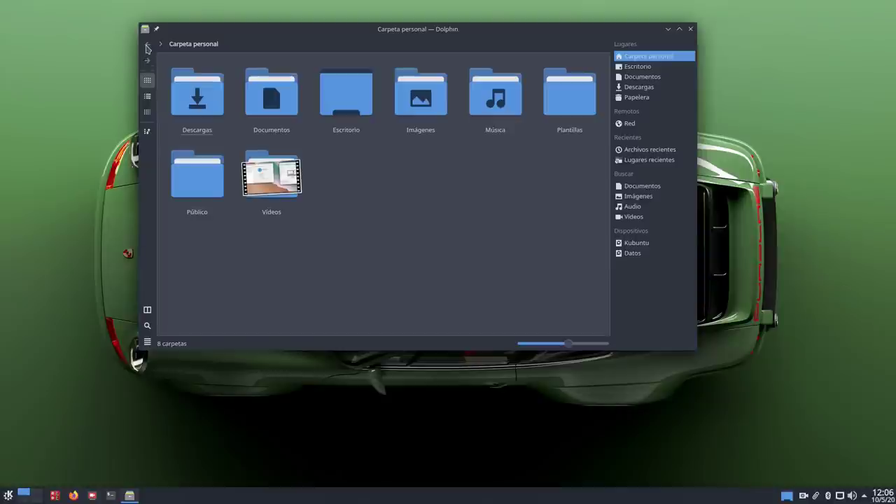
Step: Try out the vertical toolbar's Atrás, Dividir and Ordenar por controls in the home folder, leaving the view as a single pane
click(414, 105)
click(147, 43)
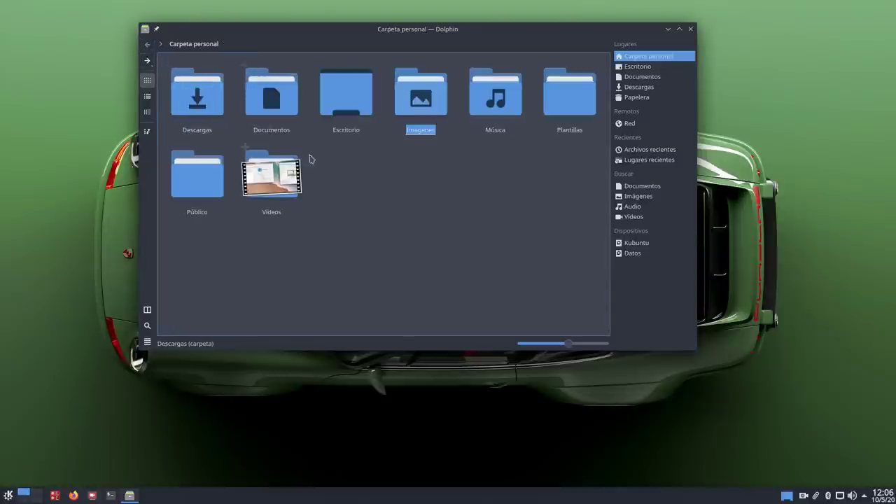
click(147, 309)
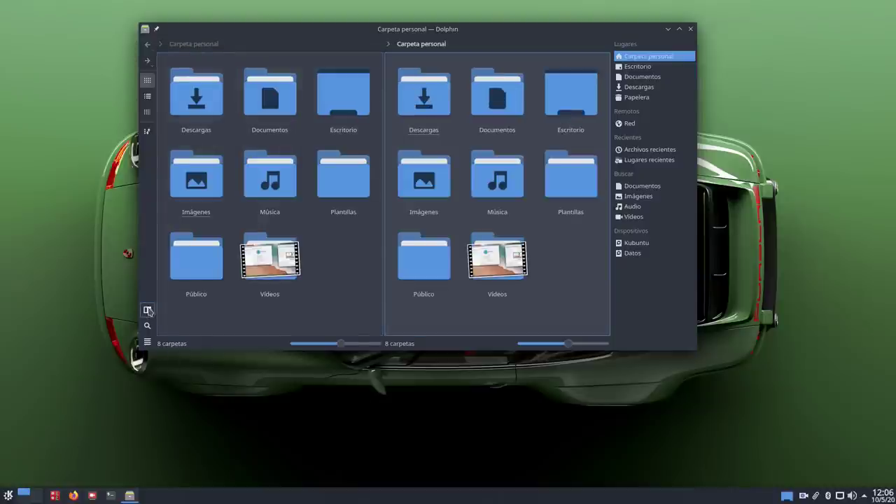
click(148, 310)
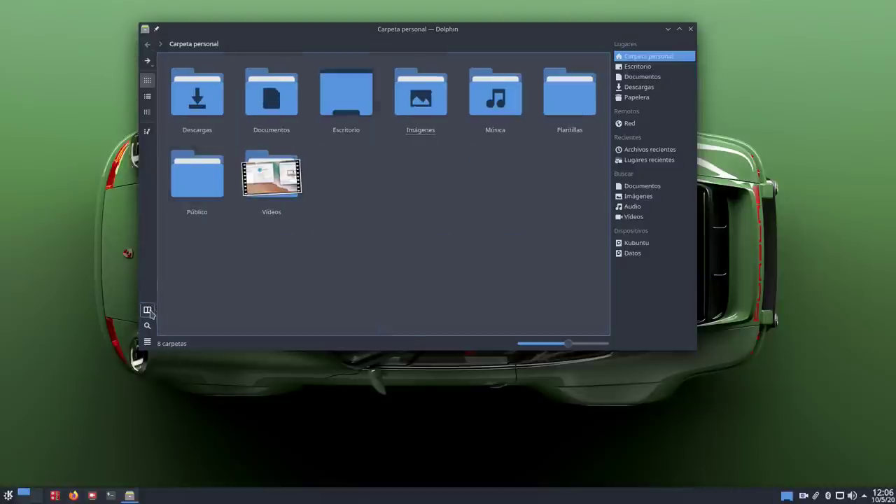
click(147, 132)
click(371, 298)
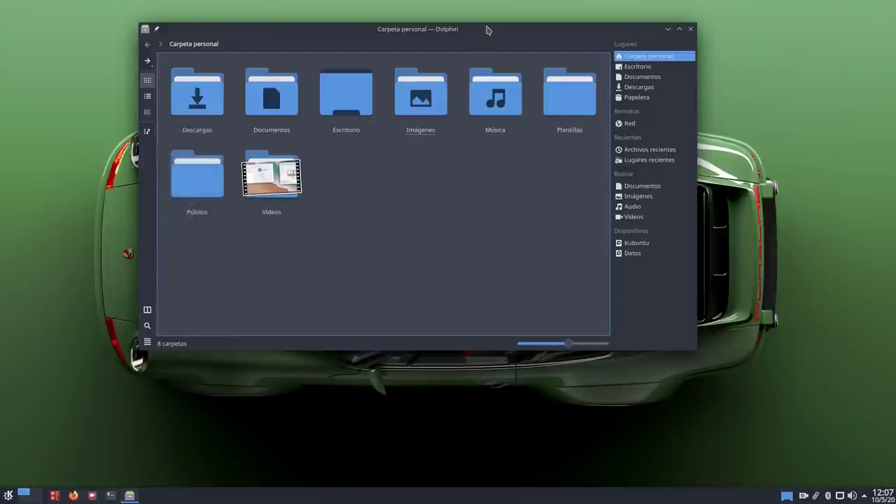
Step: Move the Dolphin window toward the desktop's upper-left corner, make it smaller, and bring up its toolbar configuration dialog
drag(488, 29, 386, 16)
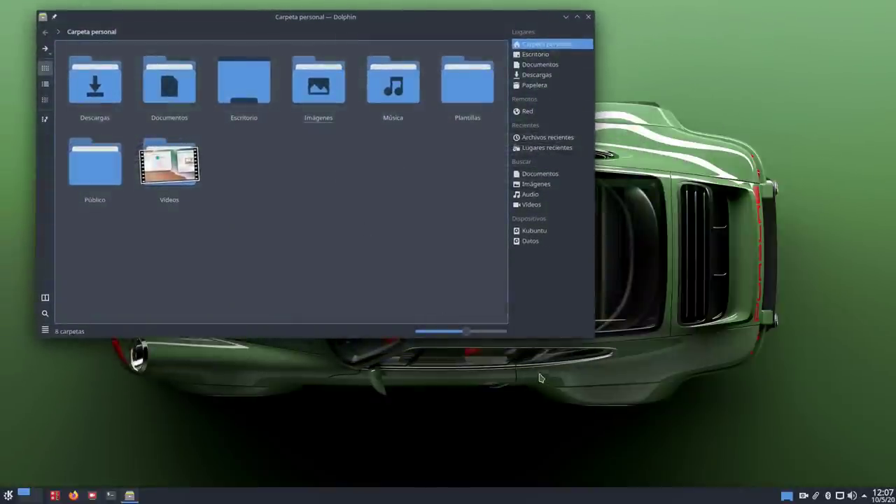
drag(599, 342, 544, 327)
click(44, 315)
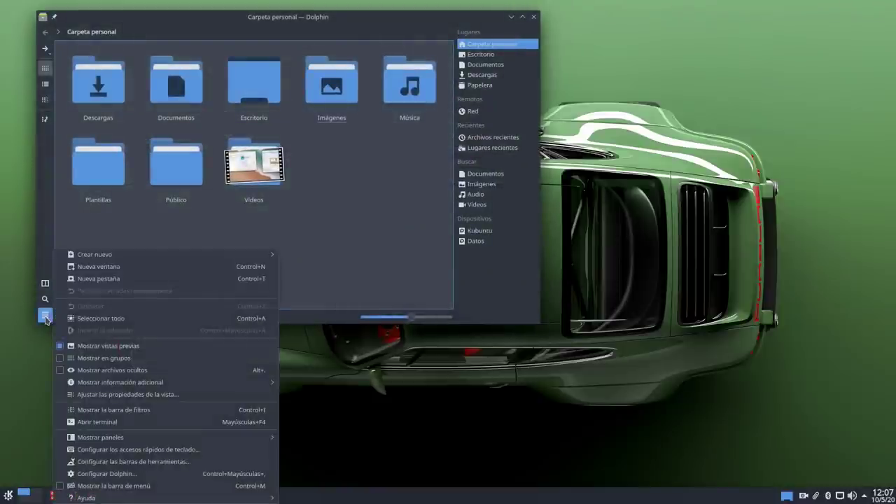
click(159, 462)
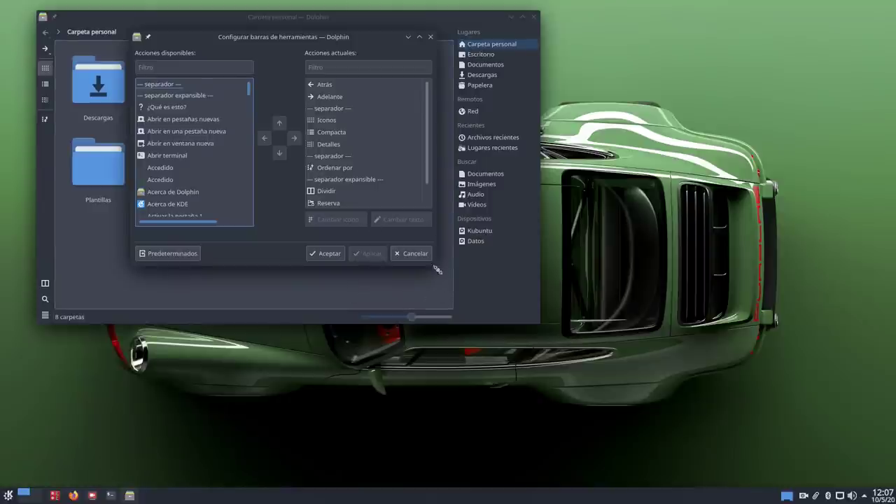
Step: Enlarge the toolbar configuration dialog and place it so Dolphin's vertical toolbar stays uncovered
drag(434, 264, 650, 409)
drag(328, 37, 500, 80)
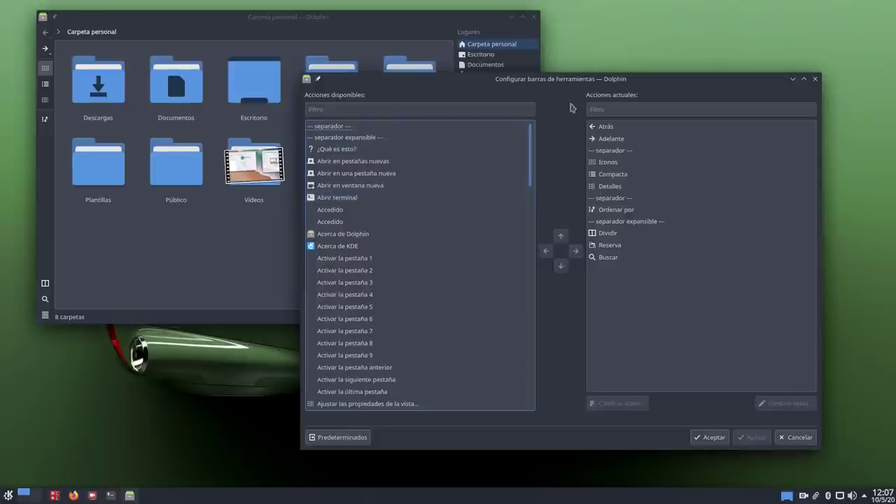
drag(542, 85, 573, 85)
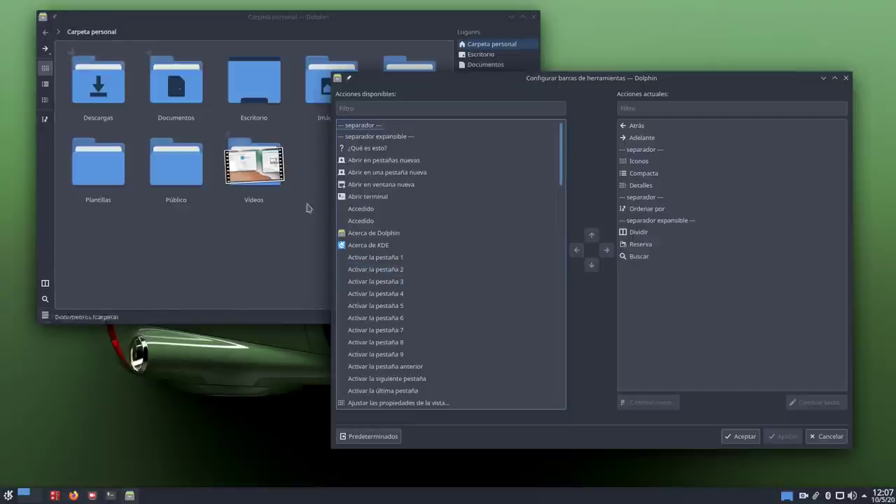
Step: Find the Inicio action among the available actions and add it to the current toolbar actions
scroll(375, 270, down, 5)
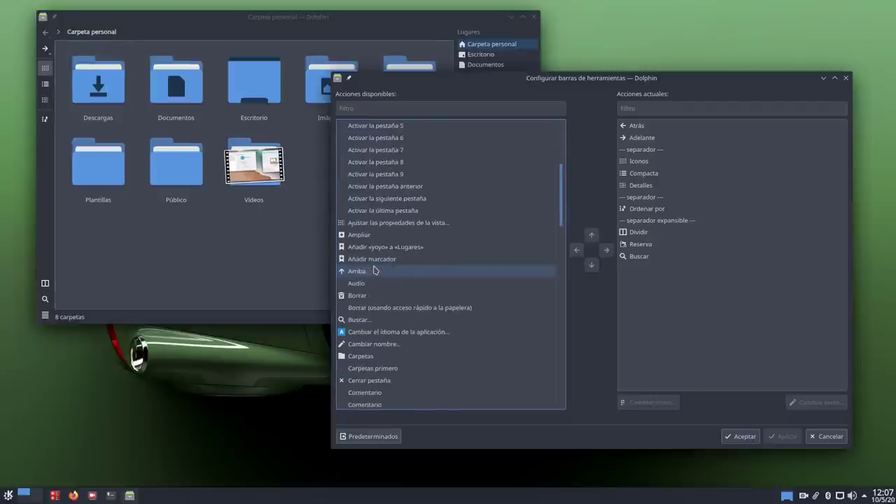
scroll(413, 267, down, 4)
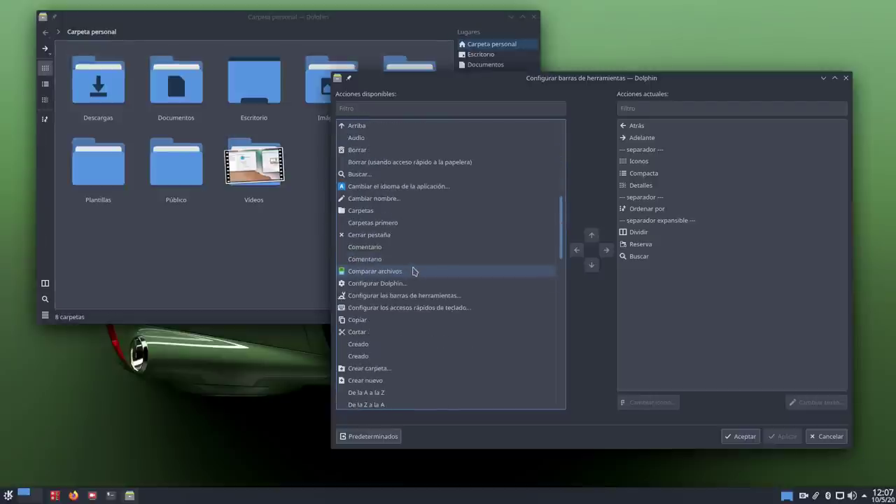
scroll(442, 255, down, 3)
scroll(447, 263, up, 12)
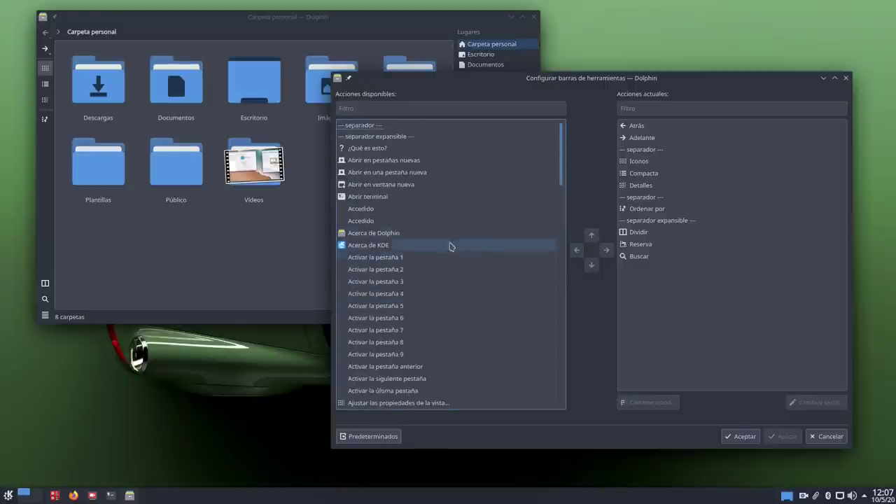
scroll(453, 249, down, 4)
scroll(413, 294, down, 8)
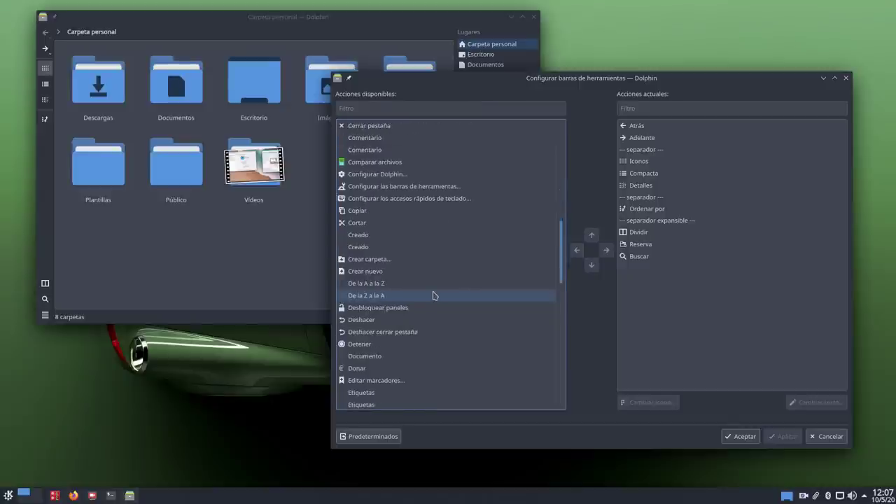
scroll(432, 295, down, 2)
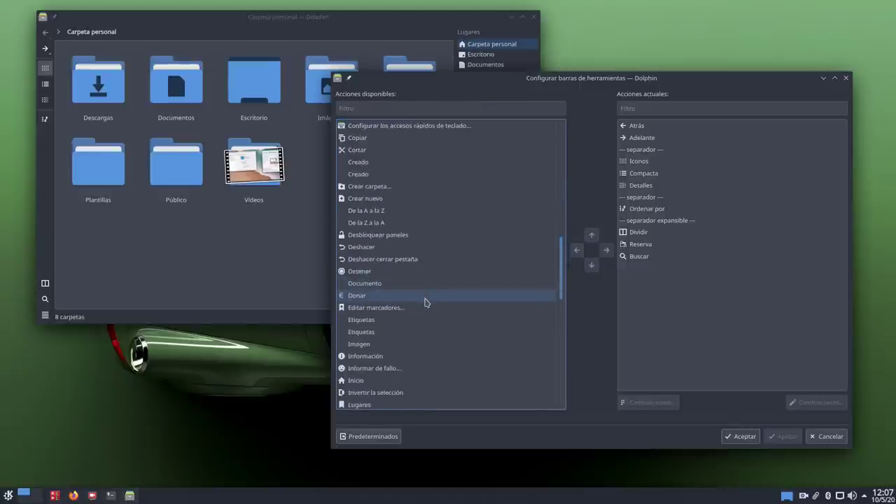
click(387, 381)
scroll(420, 336, down, 3)
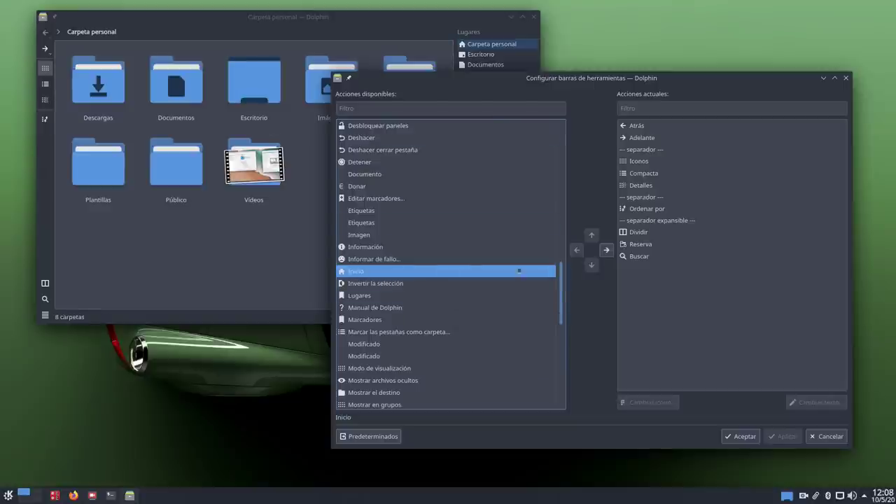
click(607, 251)
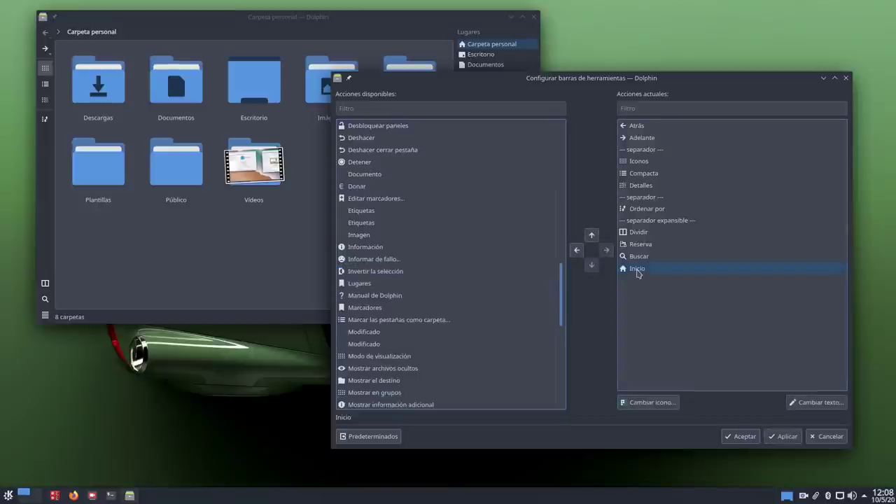
Step: Move Inicio to the first position in the current toolbar actions and apply the change
click(592, 237)
click(592, 237)
click(592, 237)
click(592, 237)
click(591, 237)
click(592, 236)
click(592, 237)
click(592, 237)
click(592, 237)
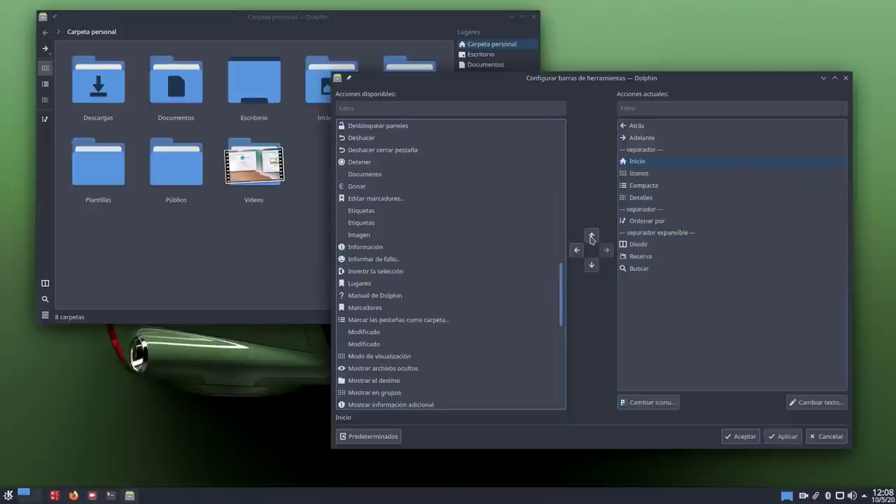
click(592, 237)
click(592, 237)
click(592, 237)
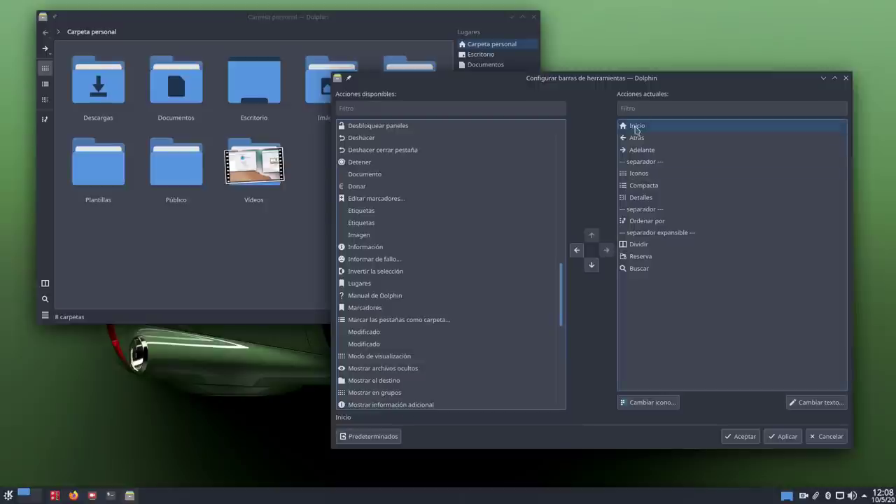
click(788, 437)
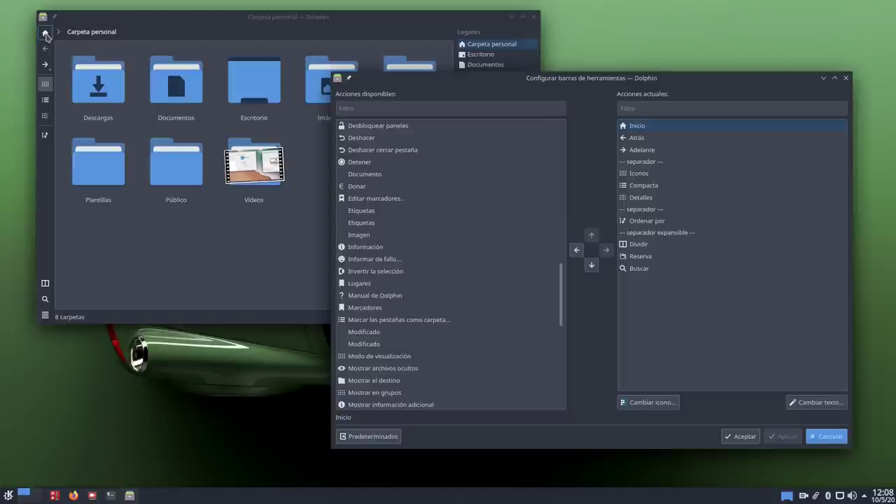
Step: Add the Arriba action directly below Inicio in the current toolbar actions, apply it and accept the toolbar configuration
scroll(369, 283, up, 15)
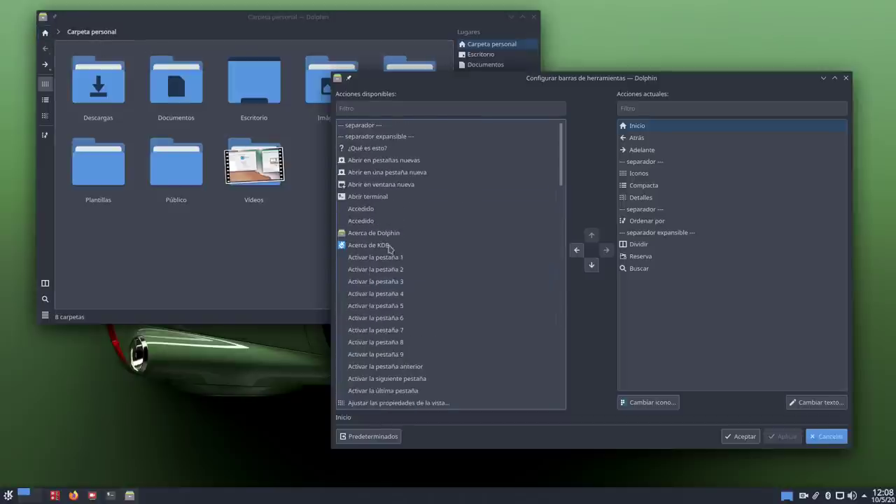
scroll(433, 276, down, 4)
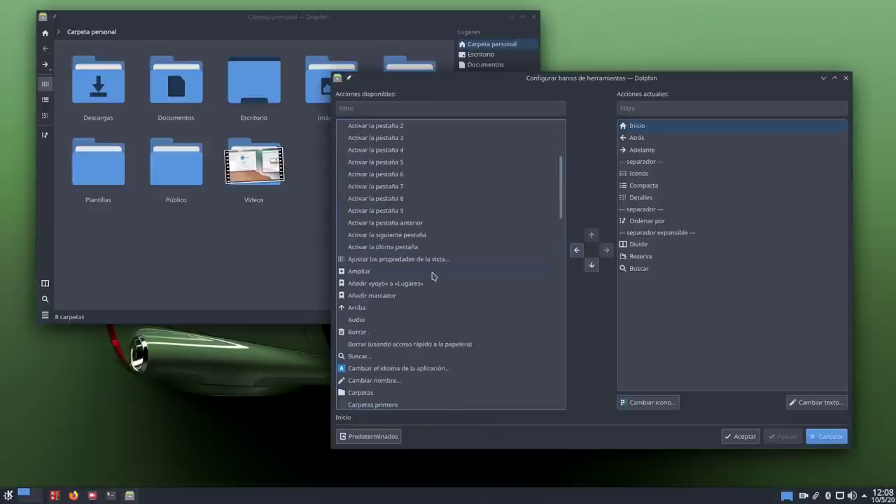
click(360, 309)
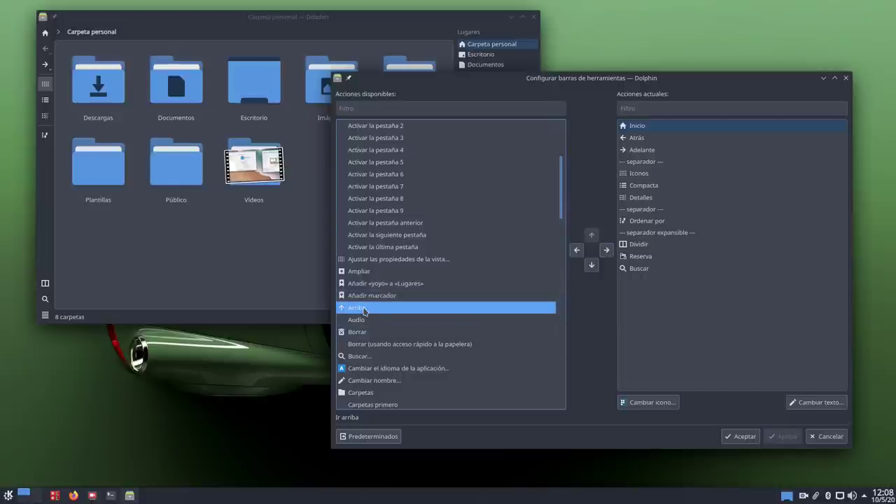
click(607, 251)
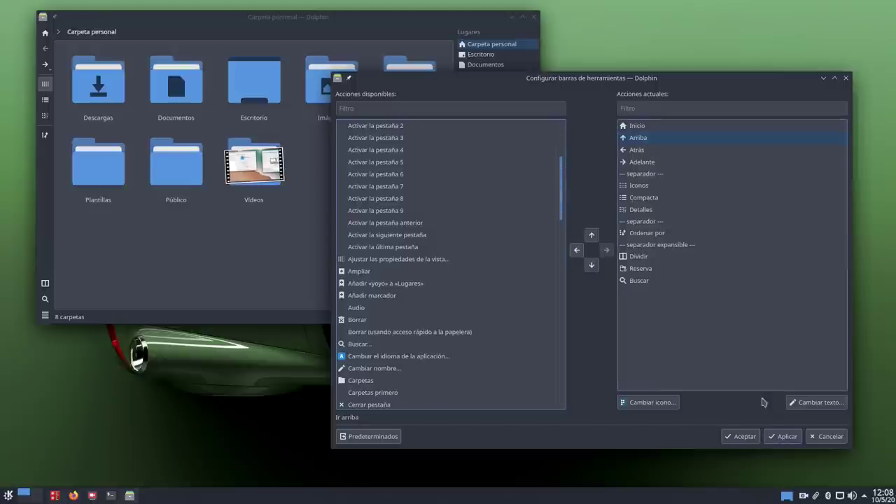
click(786, 436)
click(146, 266)
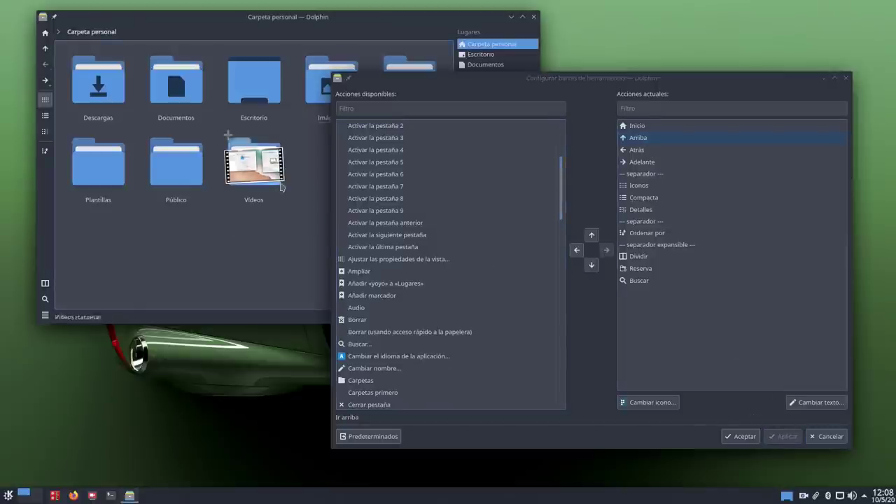
click(748, 438)
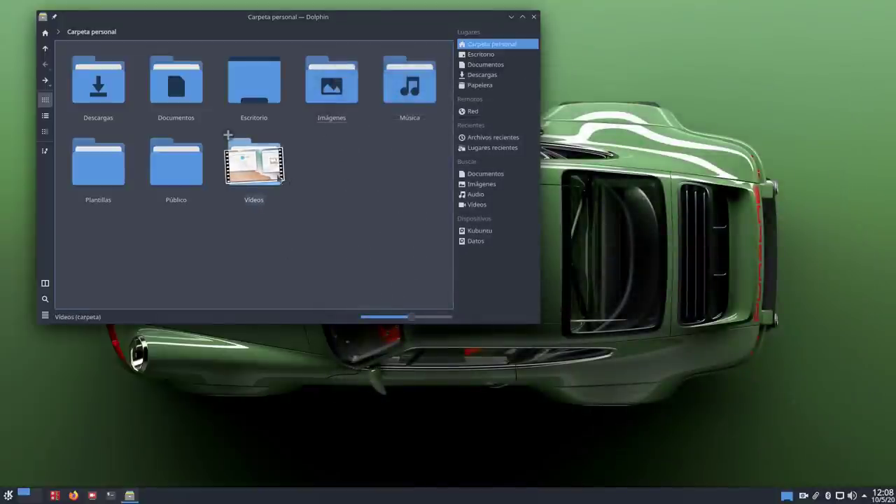
Step: Test the new Arriba toolbar action by entering Imágenes and its Walls subfolder and going back up to the home folder
click(326, 81)
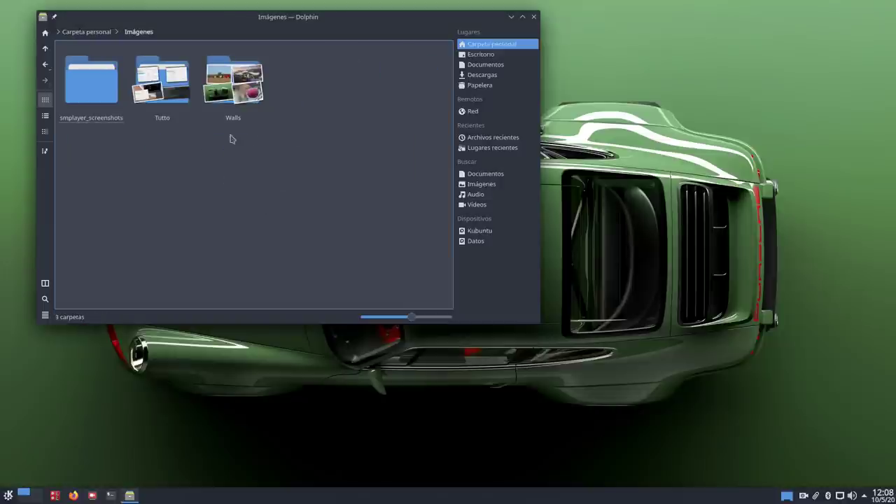
click(45, 49)
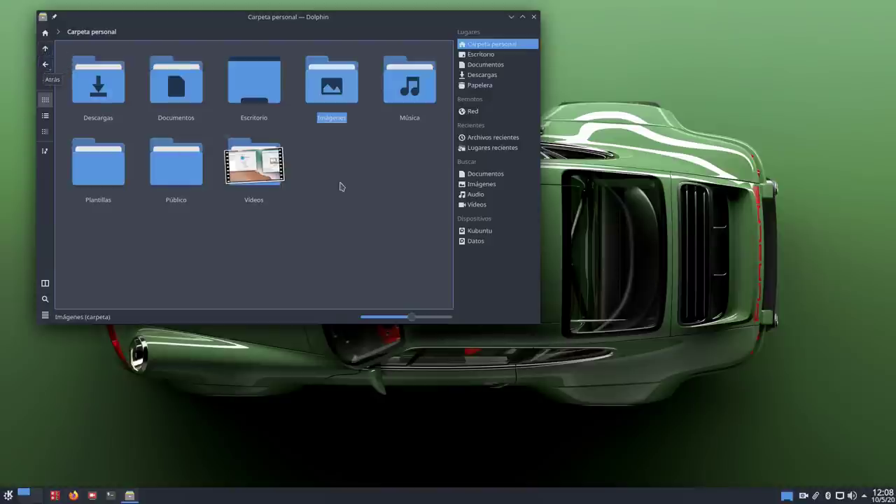
click(328, 88)
click(210, 60)
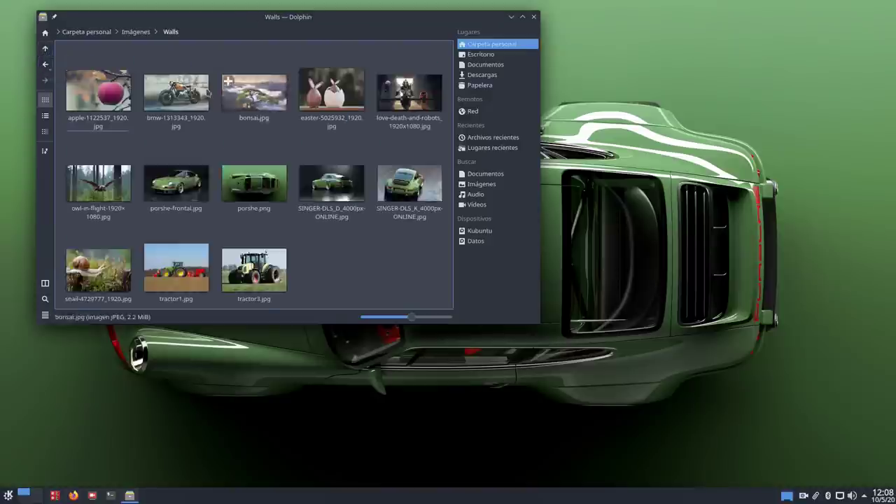
click(46, 48)
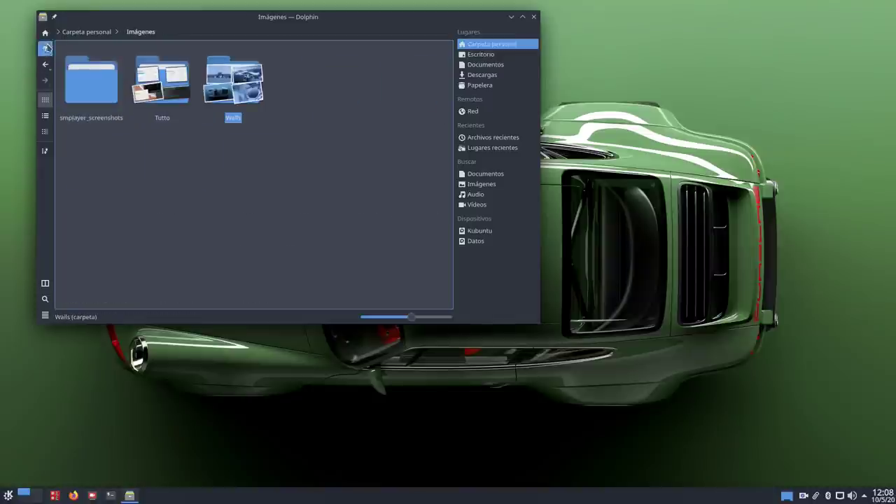
click(45, 47)
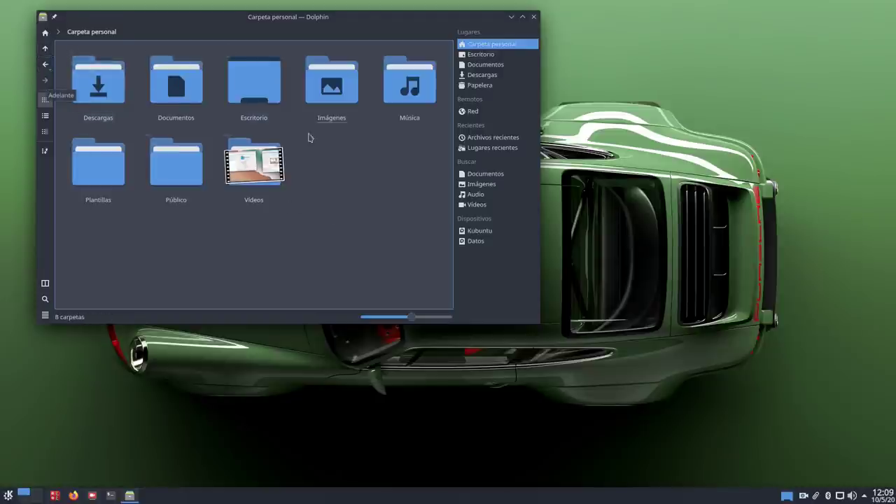
Step: Shift the Dolphin window slightly, reopen the toolbar configuration dialog, and enlarge and move it clear of the vertical toolbar
drag(327, 20, 364, 28)
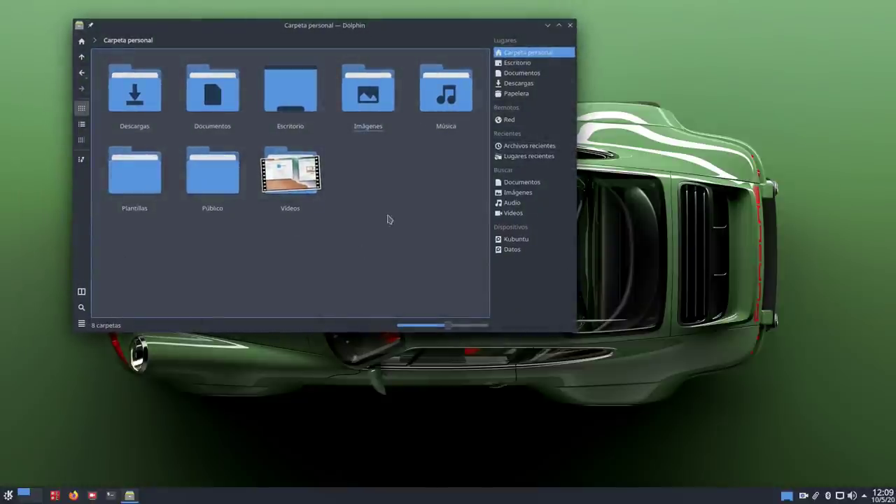
click(81, 323)
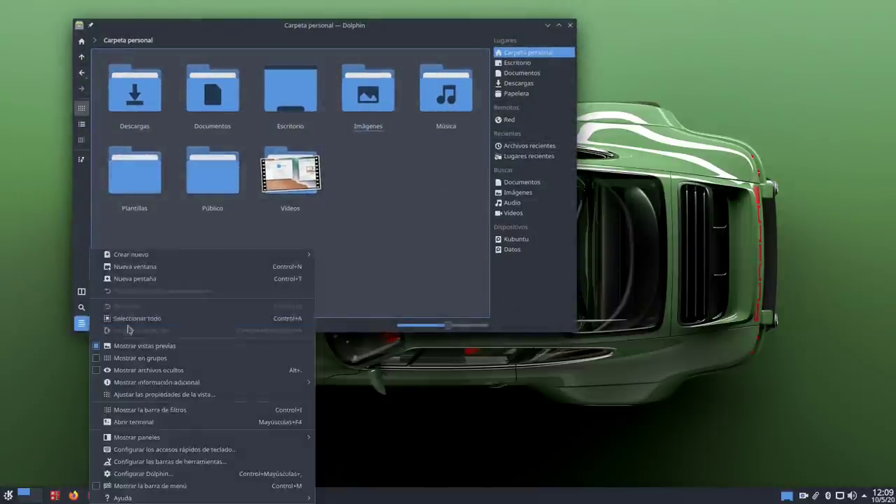
click(182, 463)
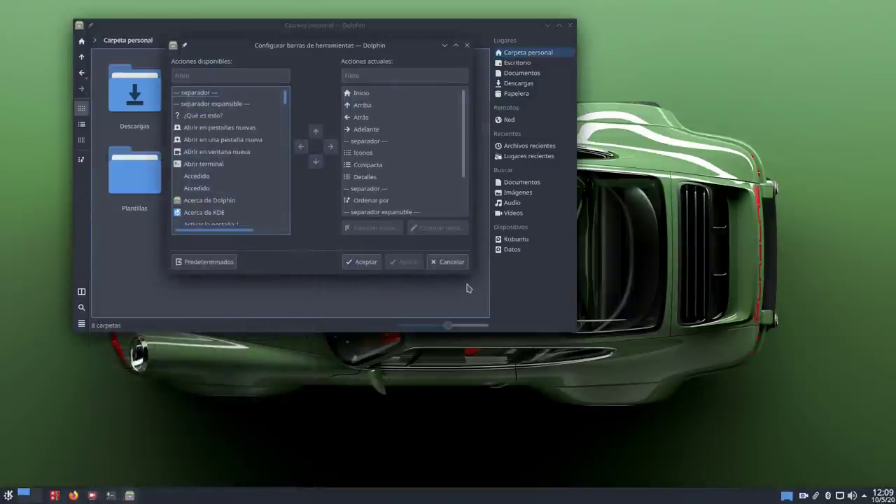
drag(469, 275, 651, 390)
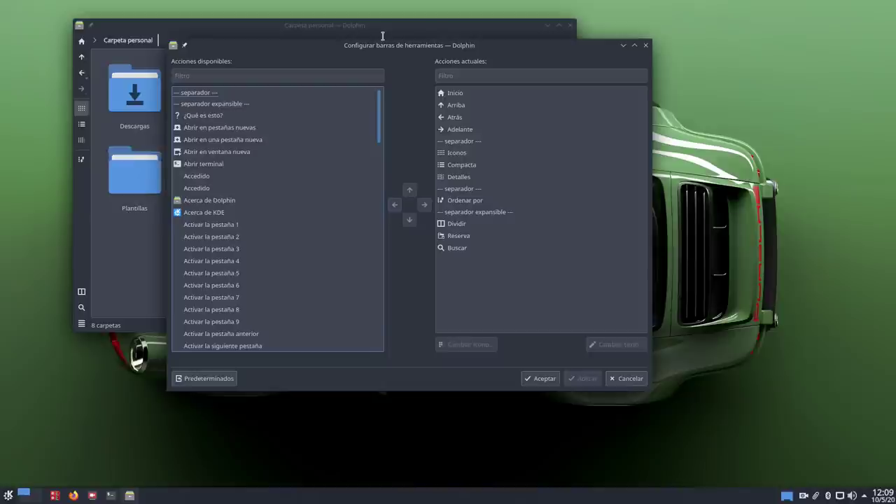
drag(381, 46, 501, 48)
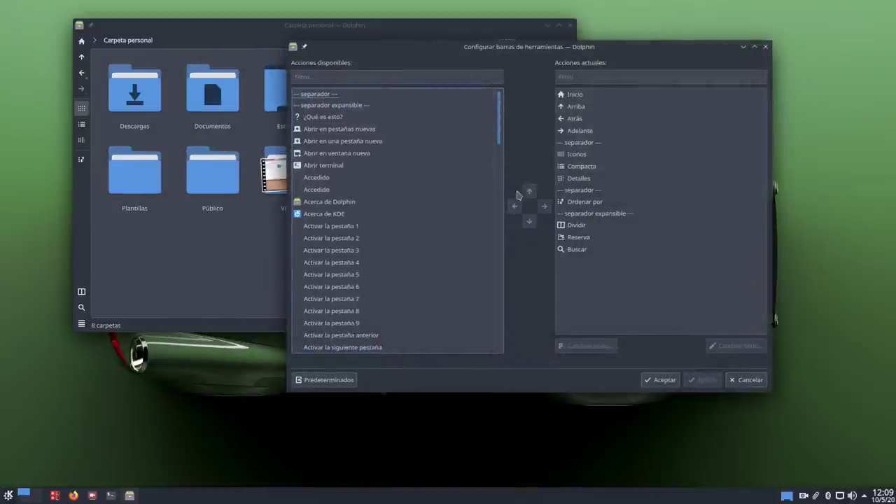
click(92, 495)
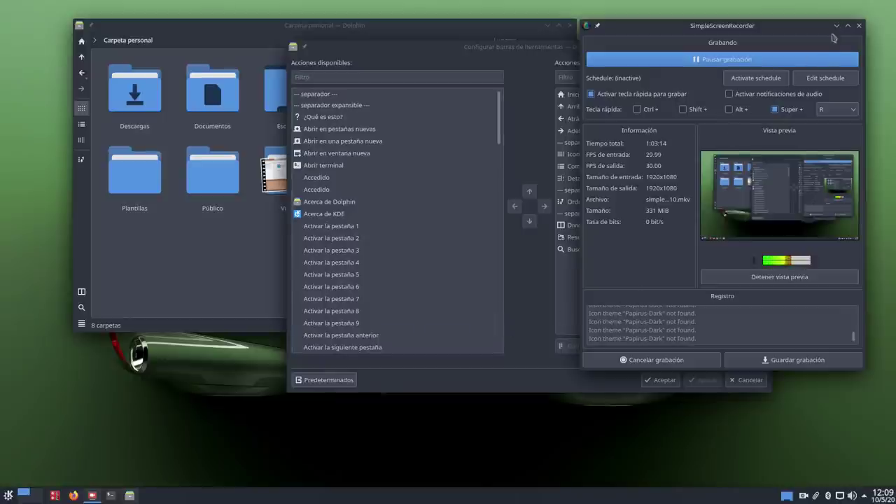
click(836, 26)
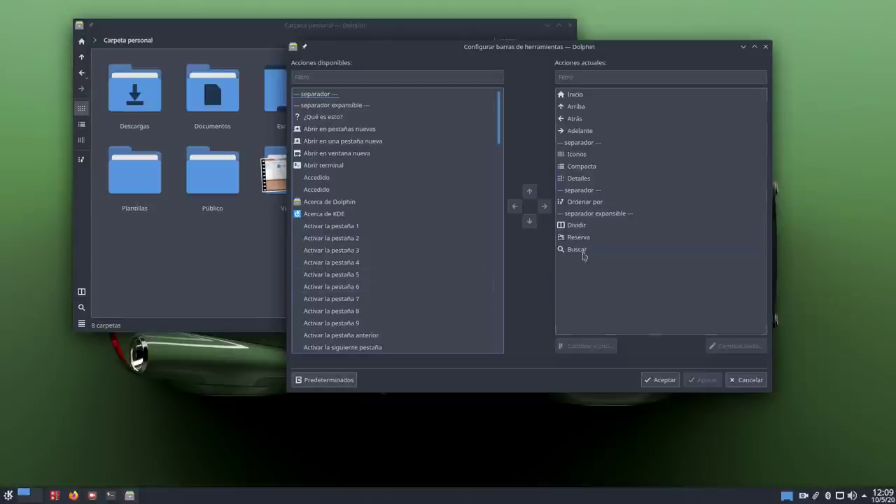
Step: Move the Dividir action up in the current toolbar actions so it sits directly below Detalles
click(576, 226)
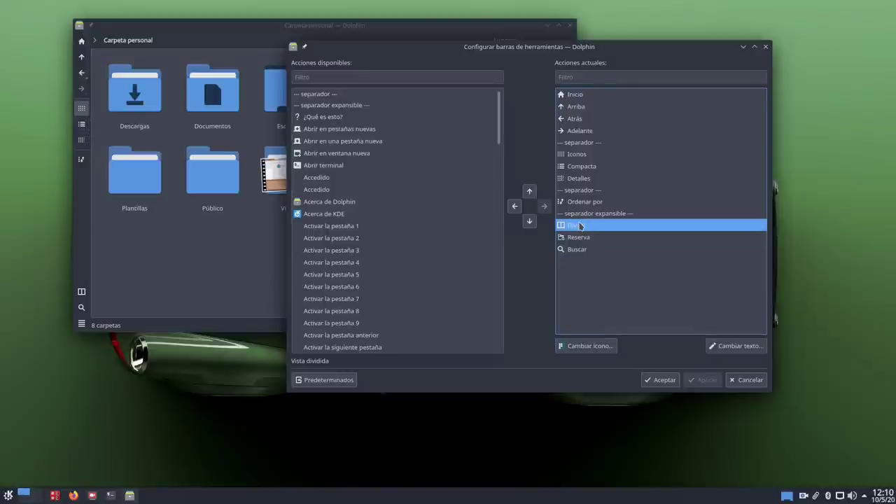
click(530, 193)
click(529, 193)
click(530, 194)
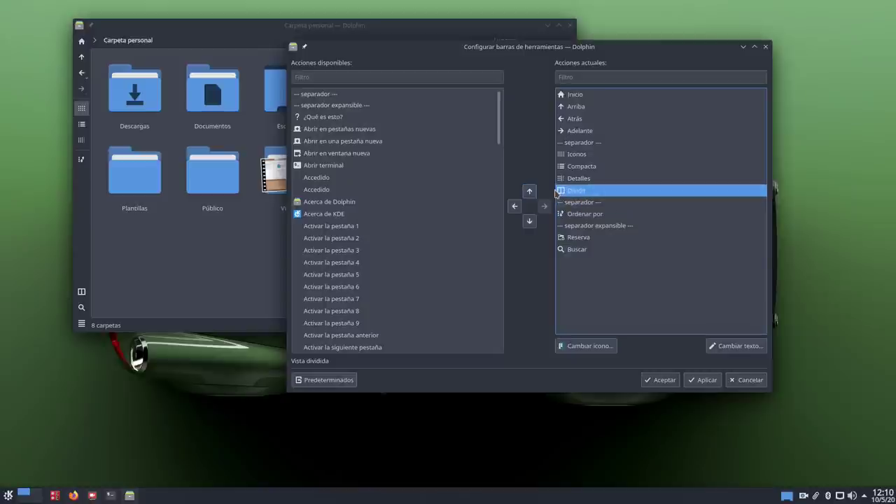
Step: Move the Buscar action up to directly above Ordenar por in the current toolbar actions and apply the change
click(573, 250)
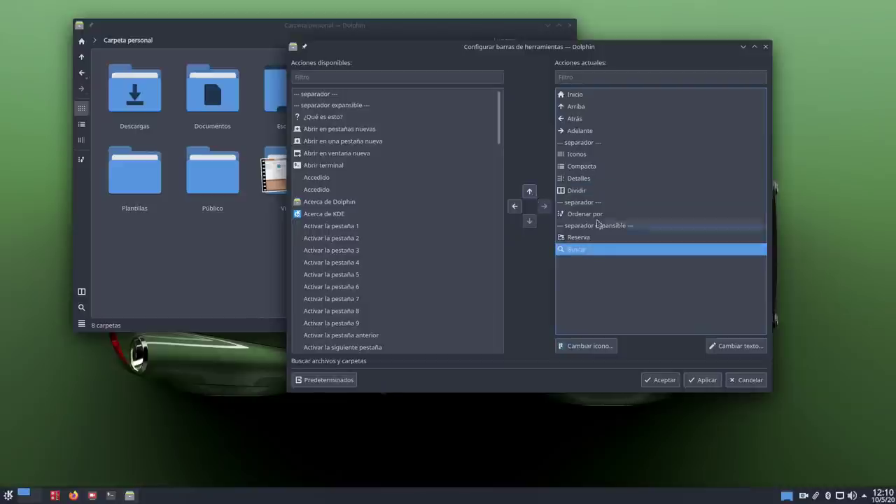
click(531, 194)
click(530, 193)
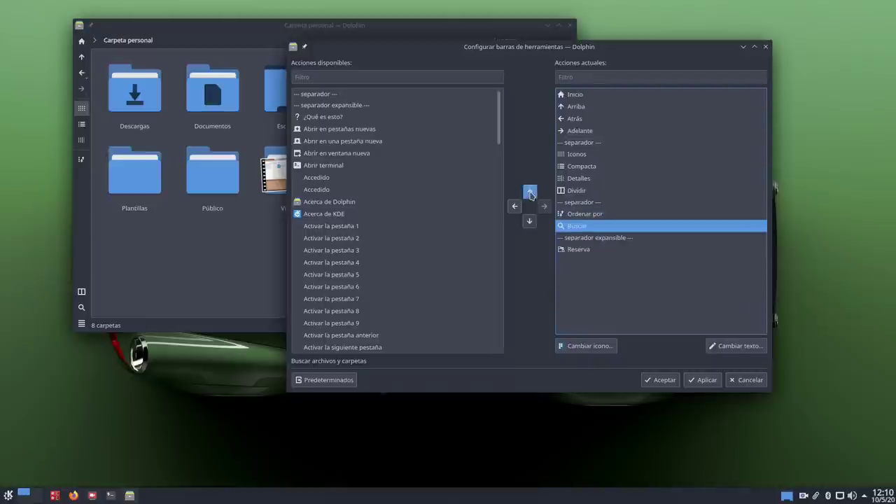
click(530, 193)
click(701, 380)
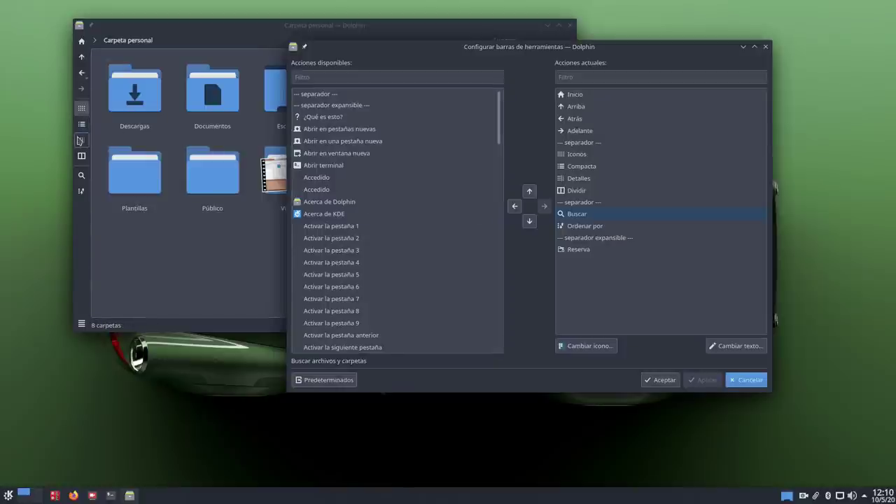
Step: Add the Mostrar archivos ocultos action to the current toolbar actions and place it directly below Dividir
scroll(367, 268, down, 4)
scroll(363, 267, down, 2)
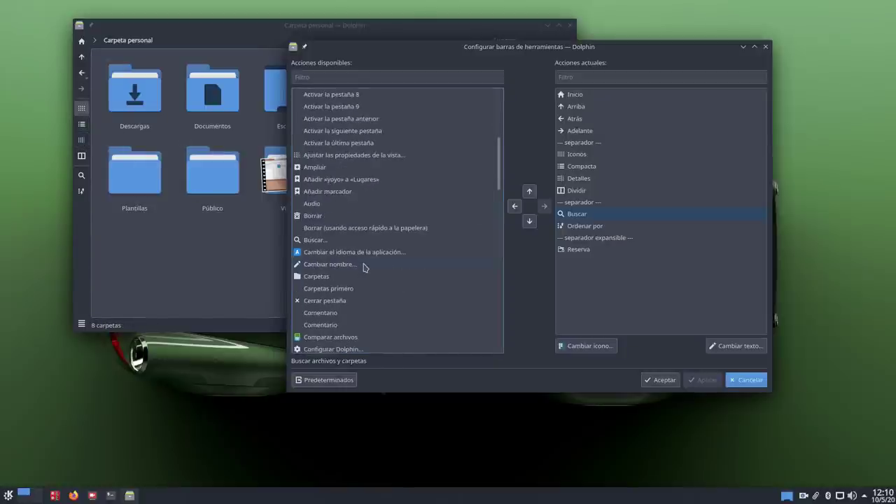
scroll(347, 251, down, 10)
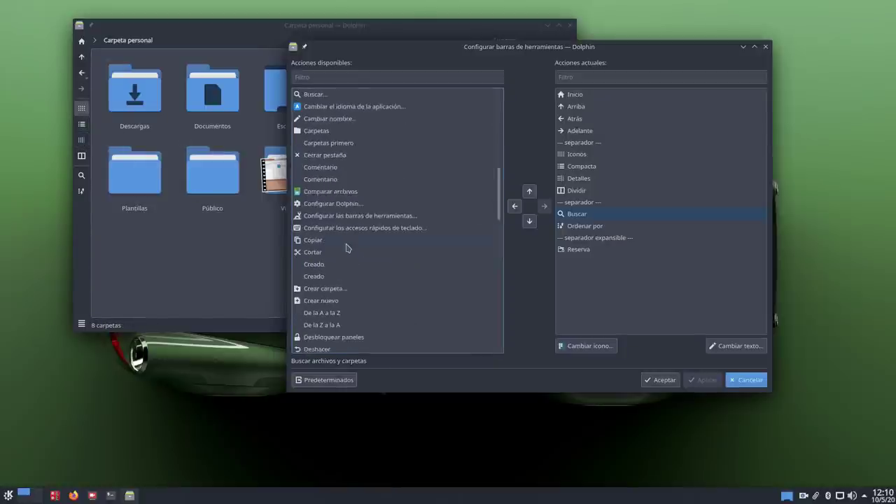
scroll(347, 247, down, 2)
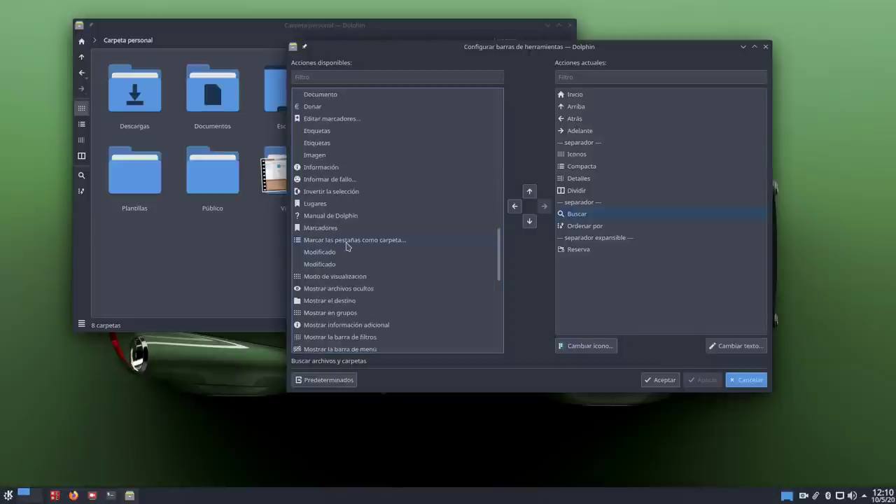
scroll(346, 247, down, 1)
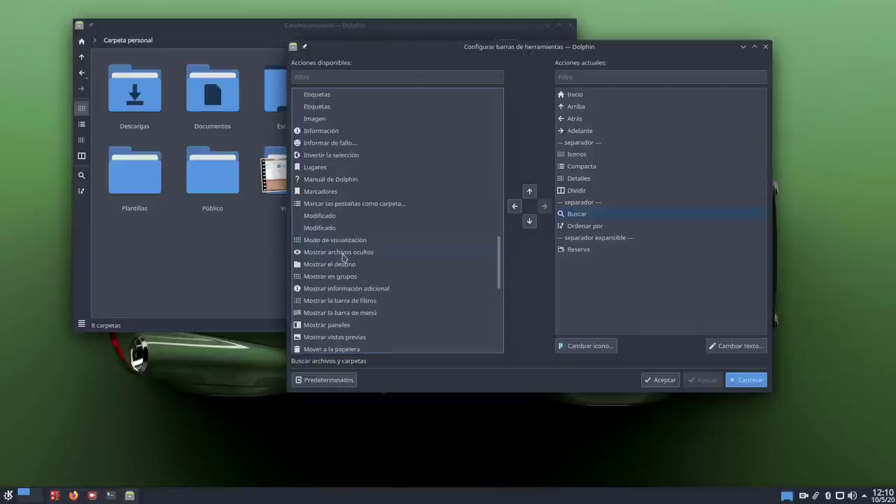
click(343, 253)
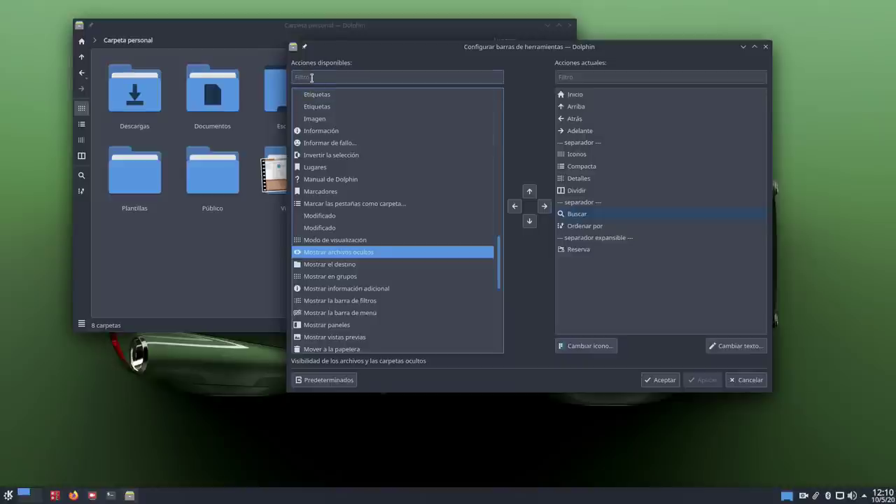
click(544, 208)
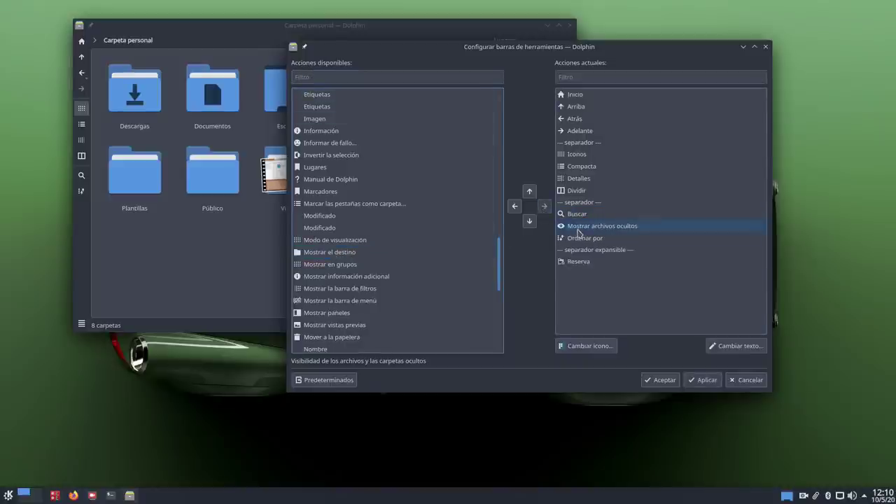
drag(579, 233, 534, 196)
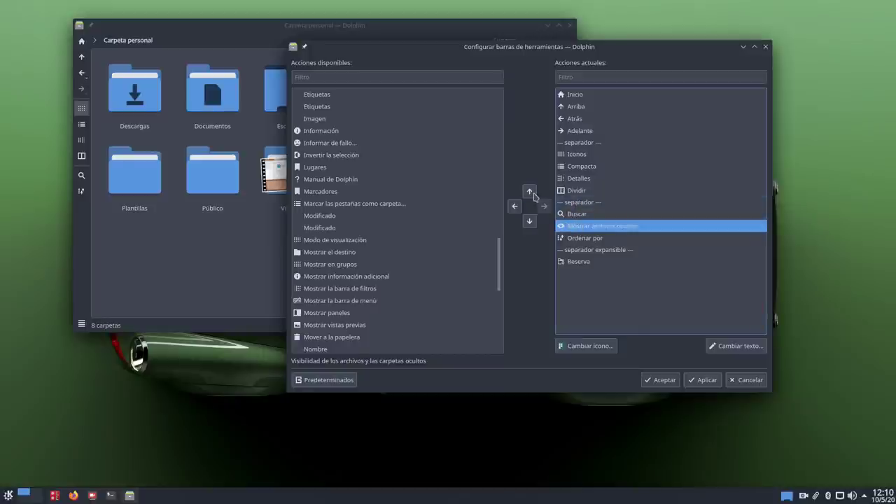
click(532, 193)
click(533, 192)
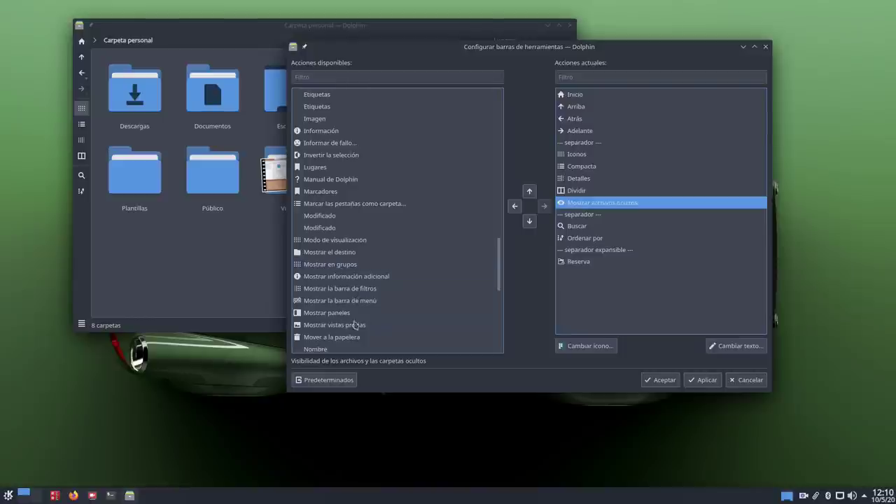
Step: Add the Mostrar vistas previas action directly above Mostrar archivos ocultos in the current toolbar actions and apply the change
click(329, 327)
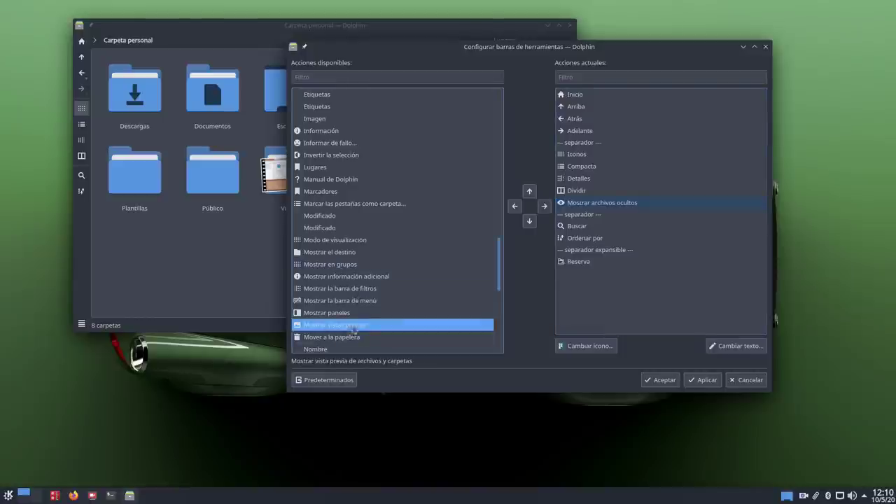
click(544, 206)
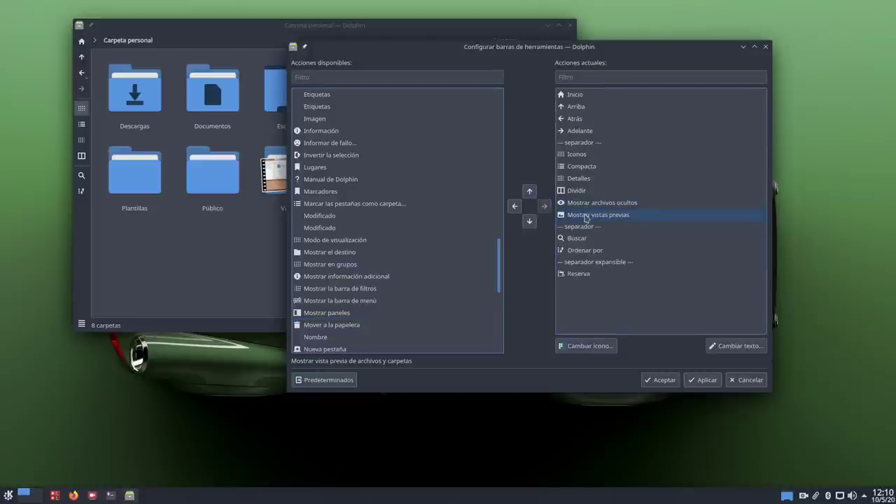
click(530, 192)
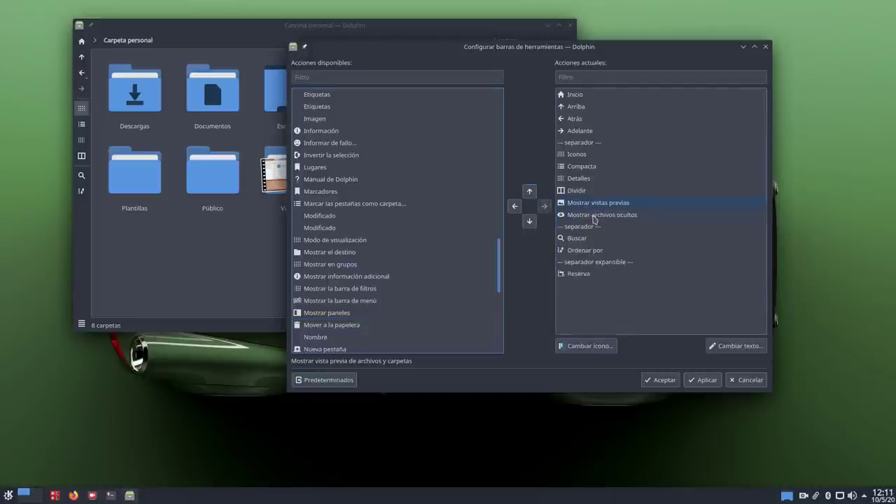
click(703, 381)
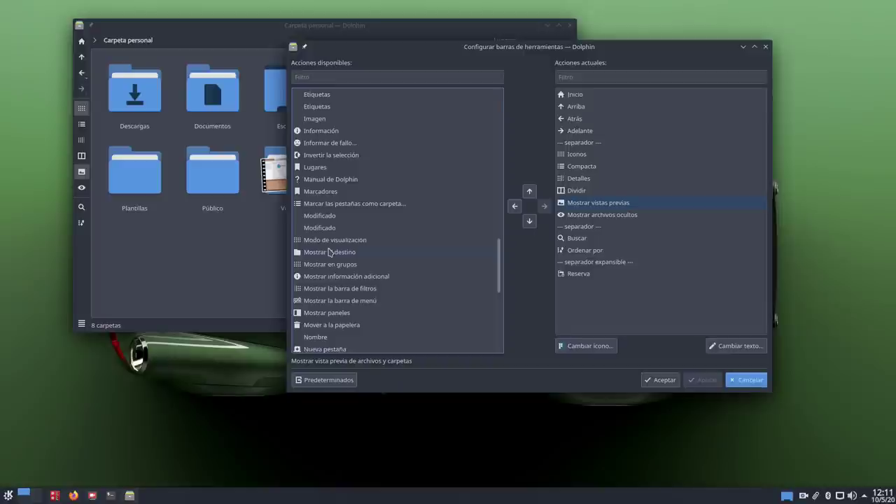
Step: Add the Abrir terminal action directly below Mostrar archivos ocultos, apply it and accept the toolbar configuration
scroll(329, 252, up, 15)
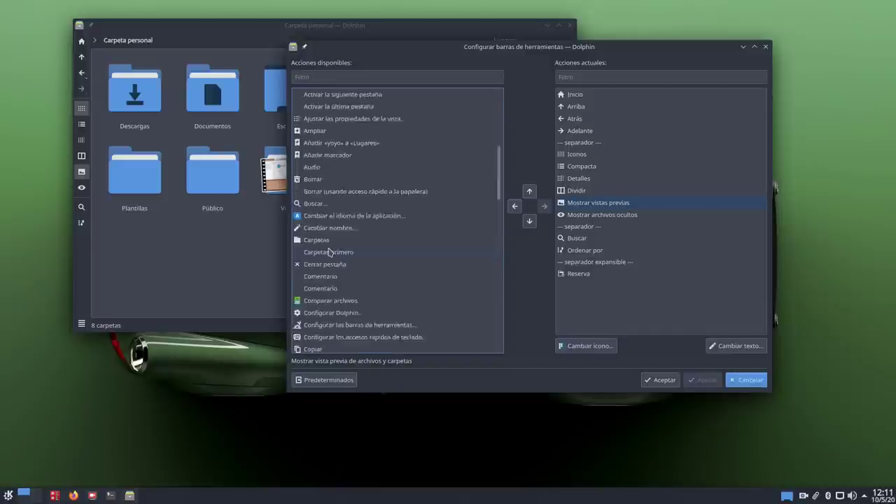
scroll(329, 252, up, 3)
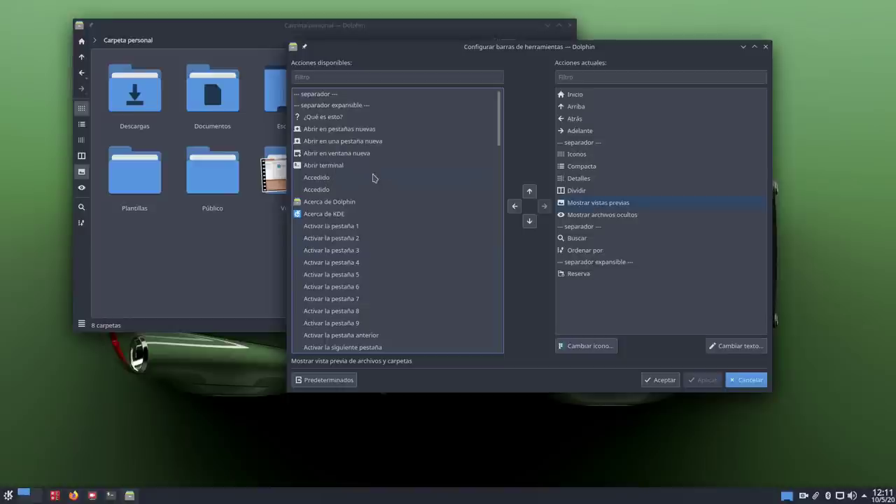
click(329, 166)
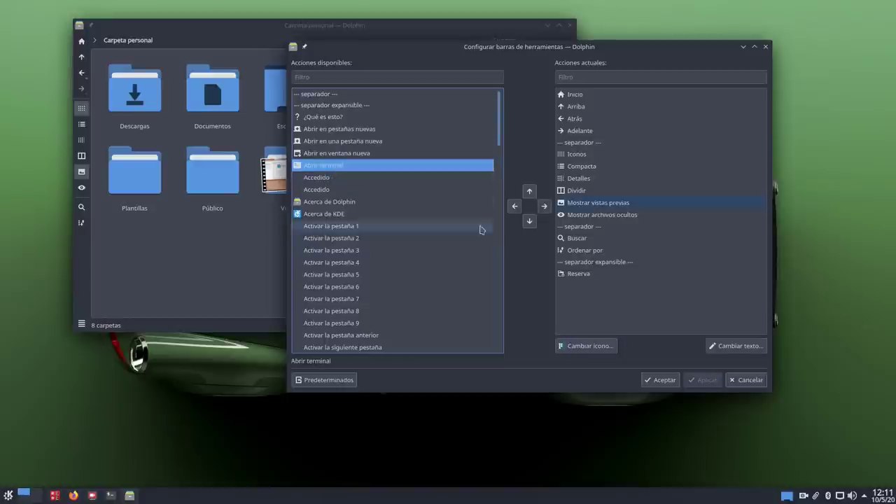
click(544, 207)
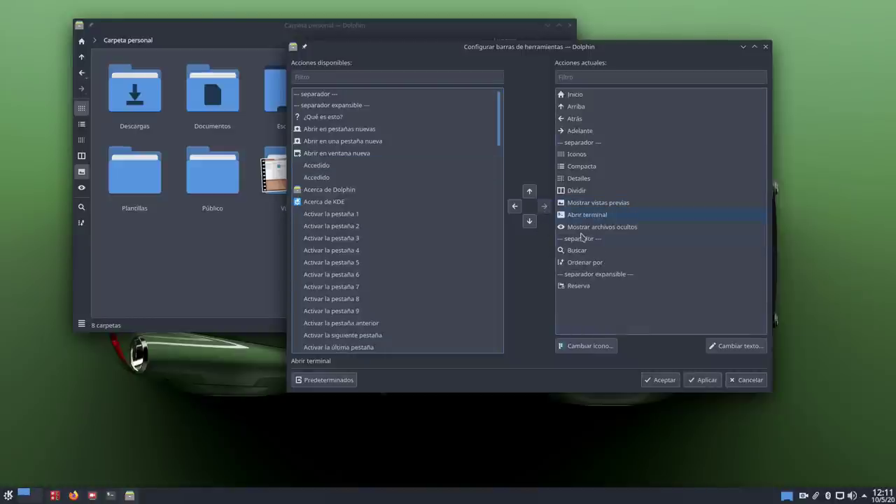
click(530, 220)
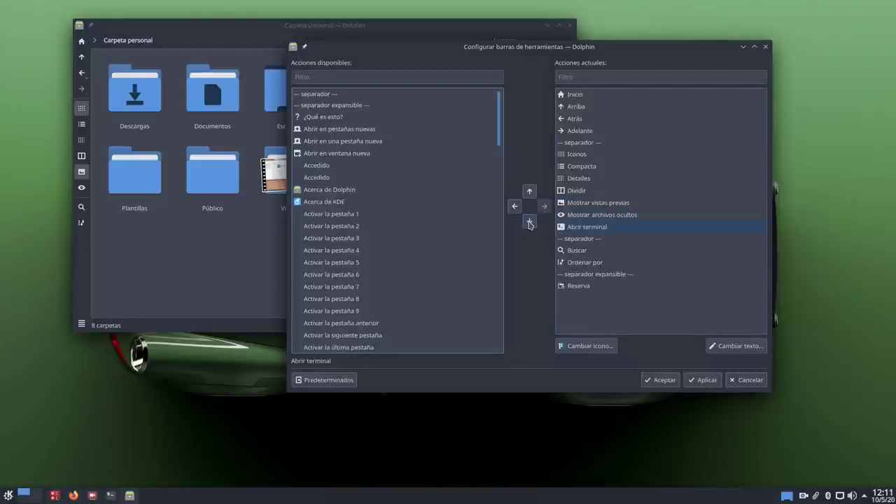
click(703, 379)
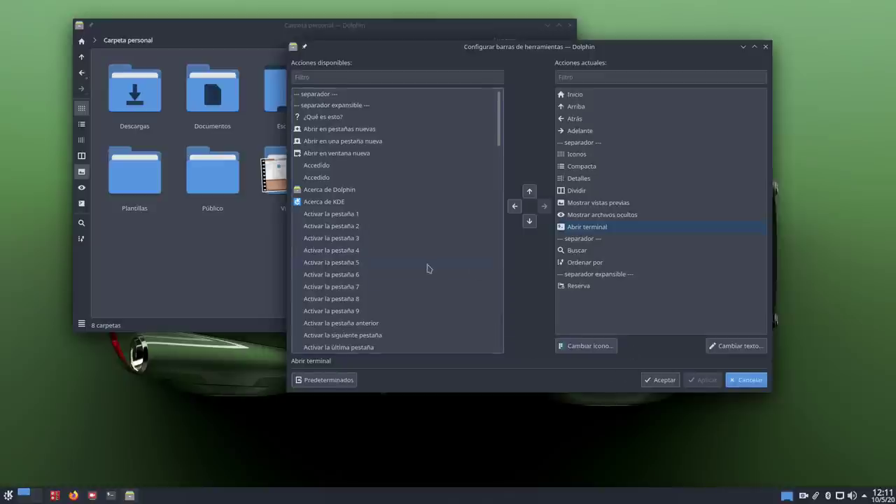
click(658, 382)
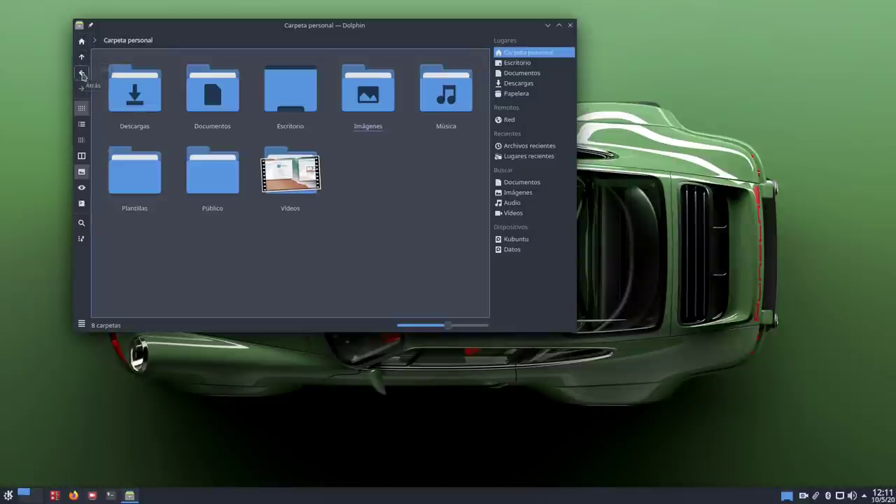
Step: Test the Compacta, Detalles and Dividir toolbar actions on the home folder, closing the split and returning to the Iconos view
click(82, 126)
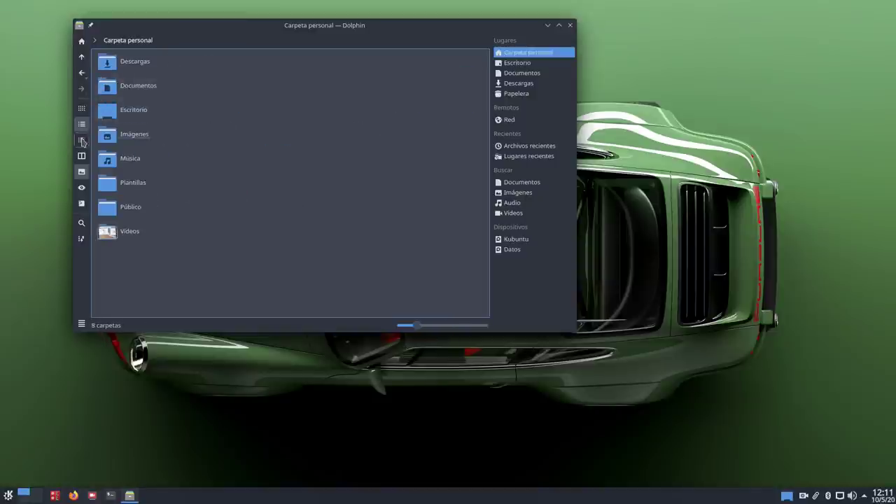
click(81, 140)
click(81, 156)
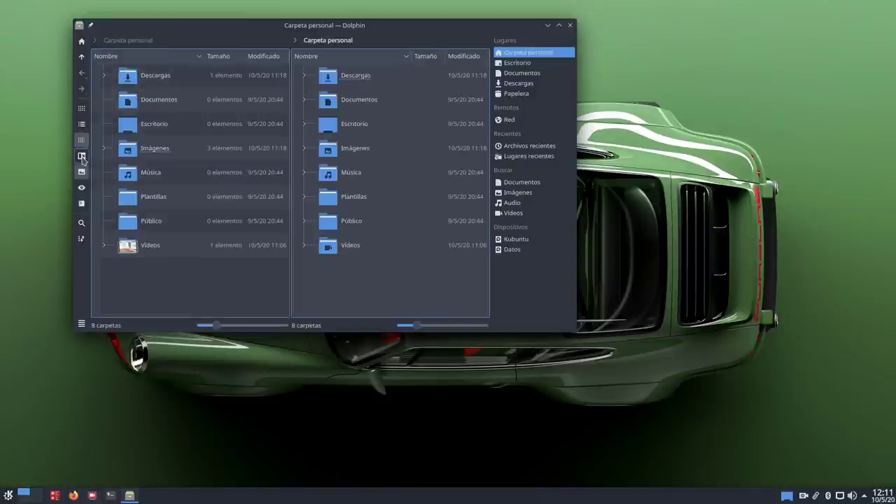
click(82, 155)
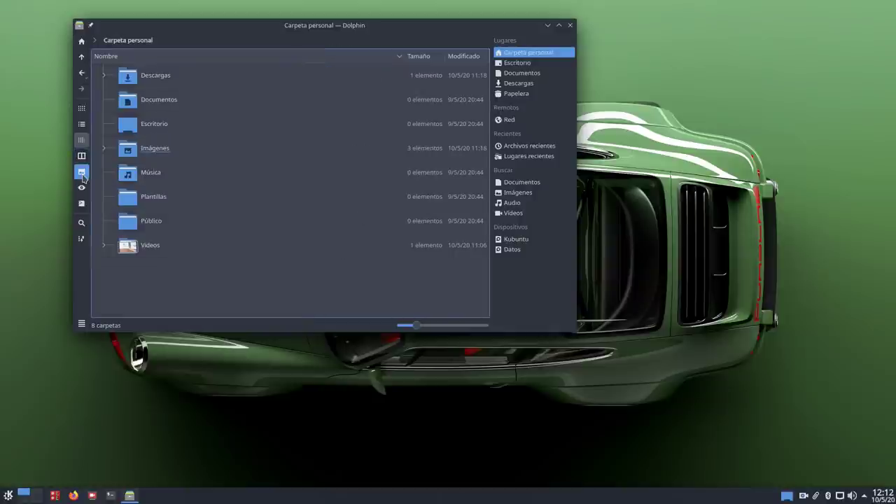
click(81, 108)
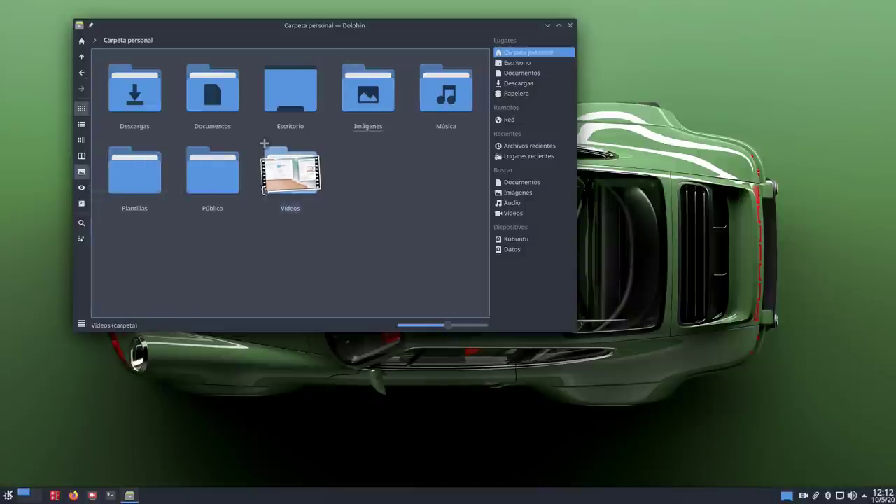
Step: Test the previews action by toggling it repeatedly, leaving previews off, and set the icon size to 128 pixels
click(81, 172)
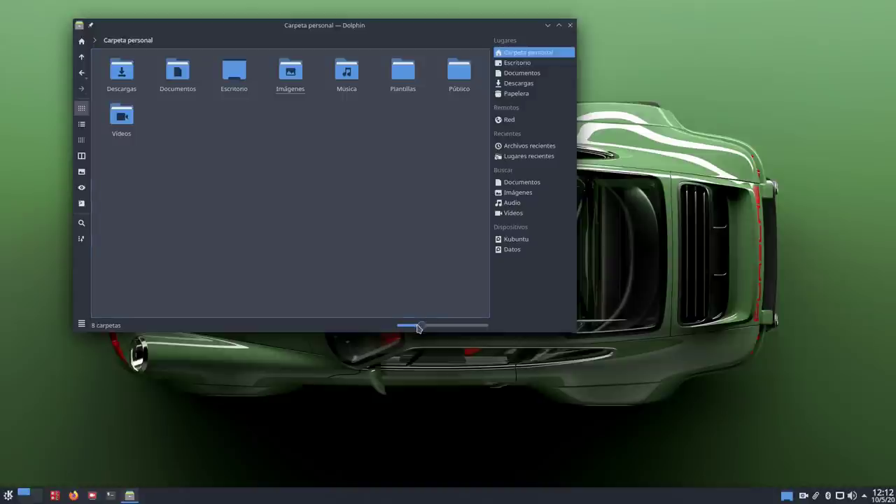
drag(420, 325, 442, 330)
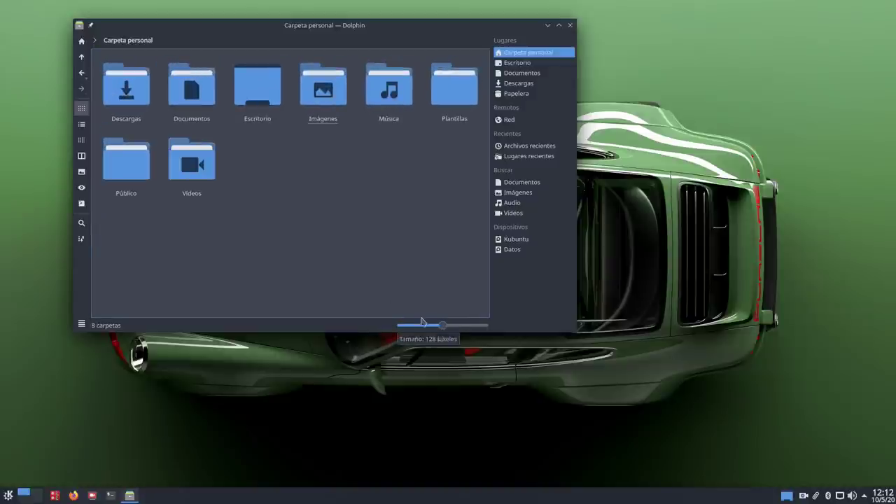
click(81, 173)
click(81, 172)
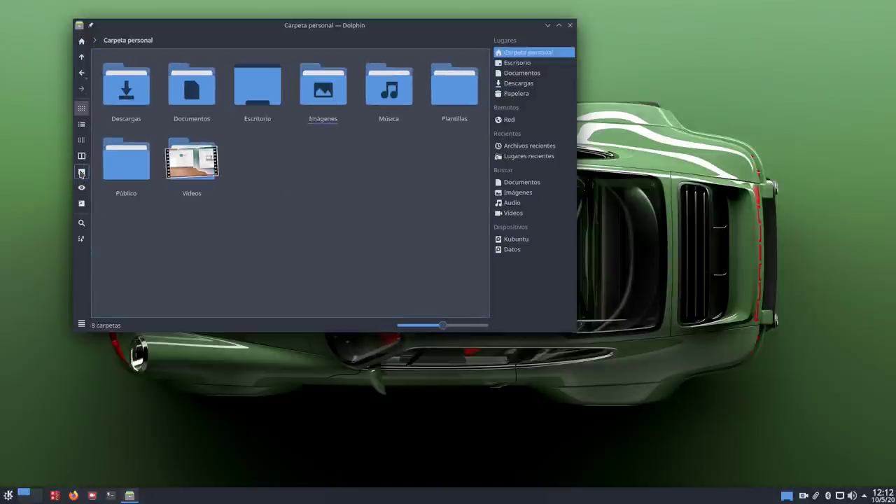
click(82, 172)
click(81, 173)
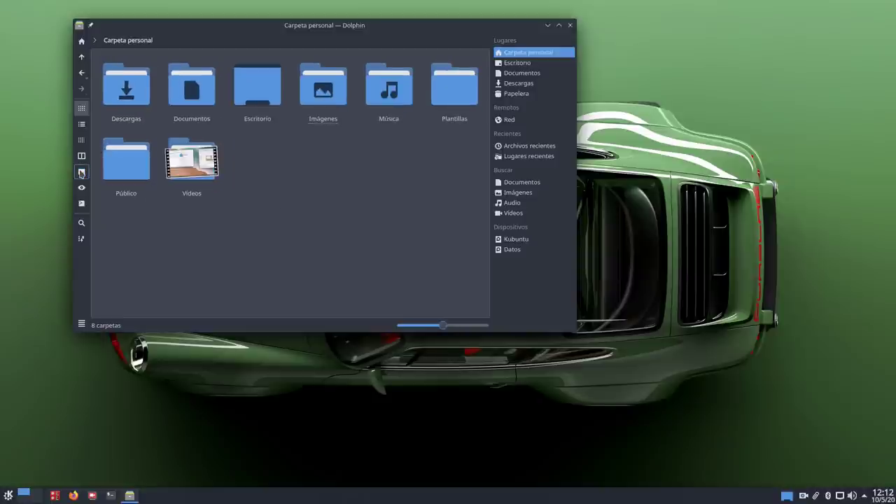
Step: Test the hidden files action by toggling it twice on the home folder, leaving hidden files off
click(81, 190)
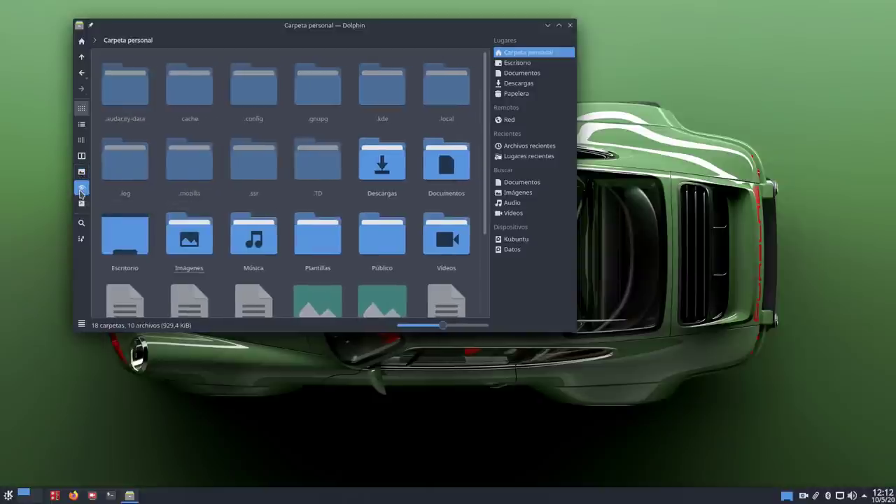
click(81, 189)
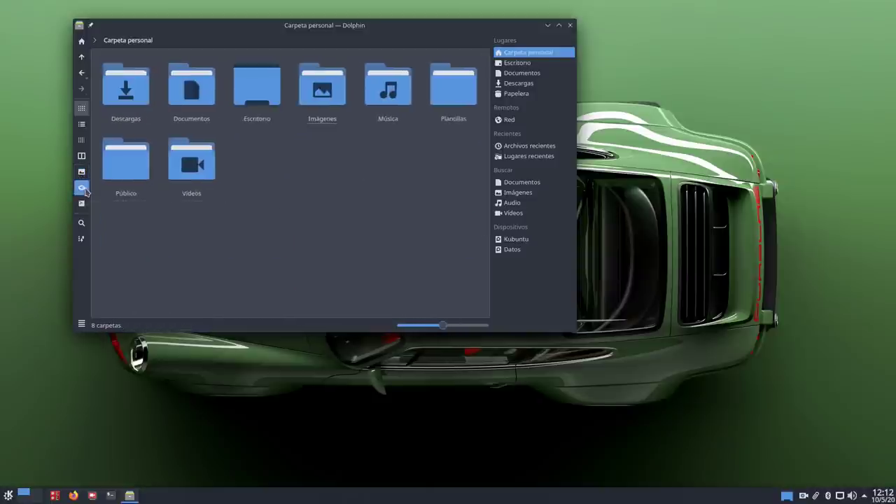
click(82, 190)
click(81, 190)
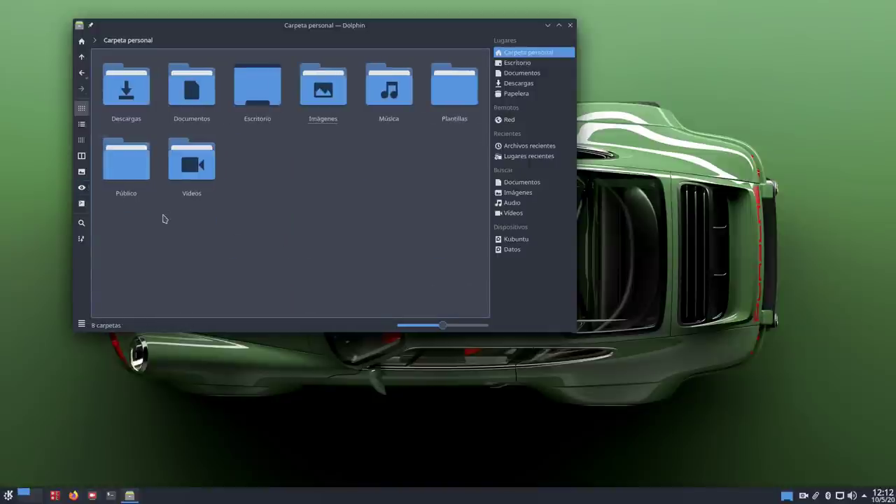
Step: Test the Abrir terminal action from the home folder and the Música folder, closing each terminal and returning to the home folder
click(82, 203)
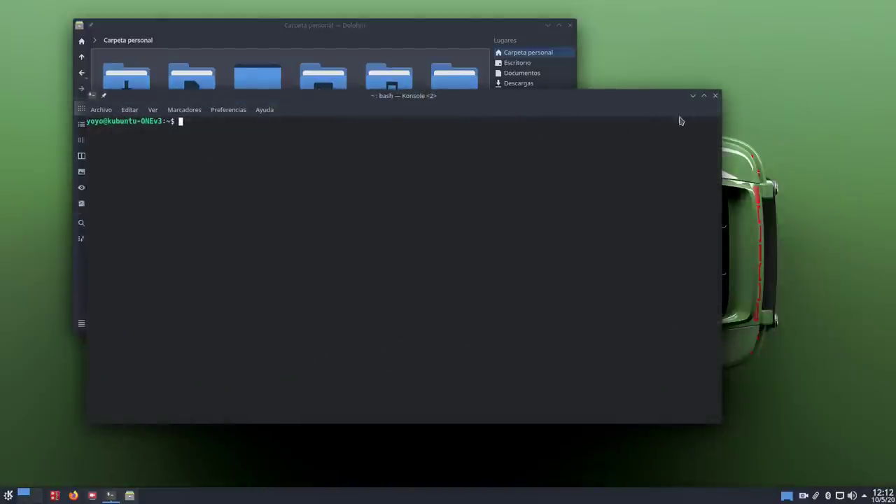
click(715, 97)
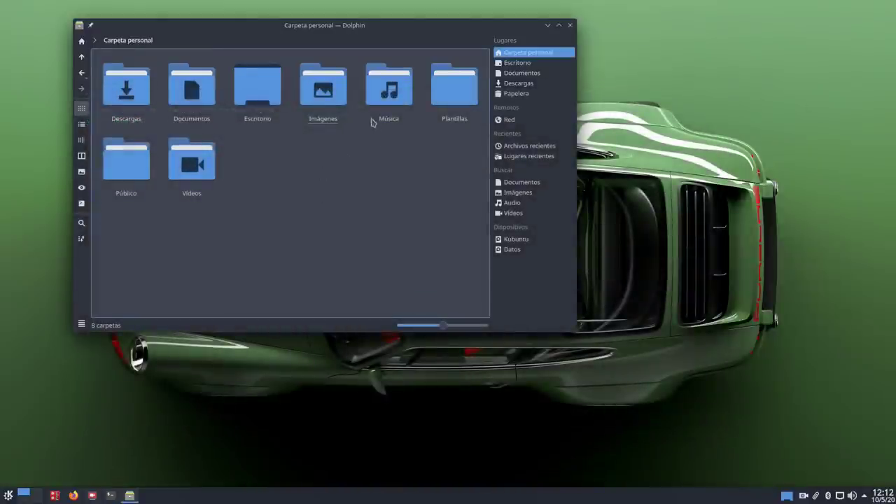
click(386, 94)
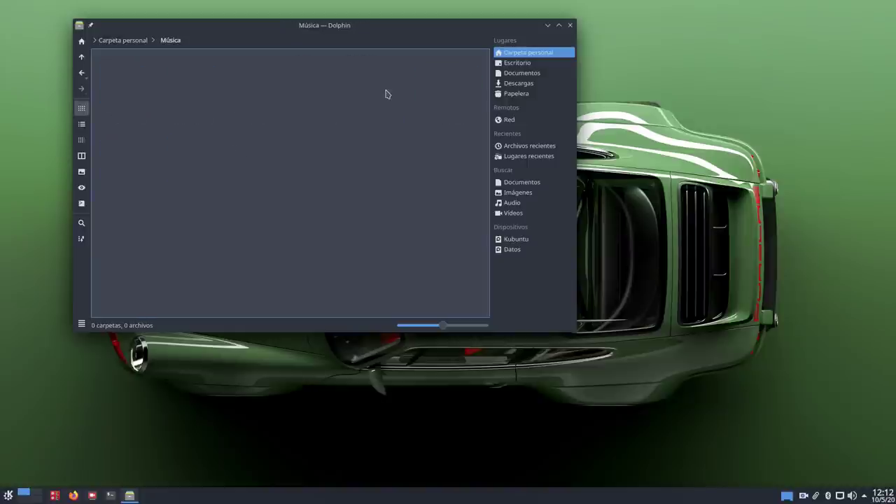
click(81, 203)
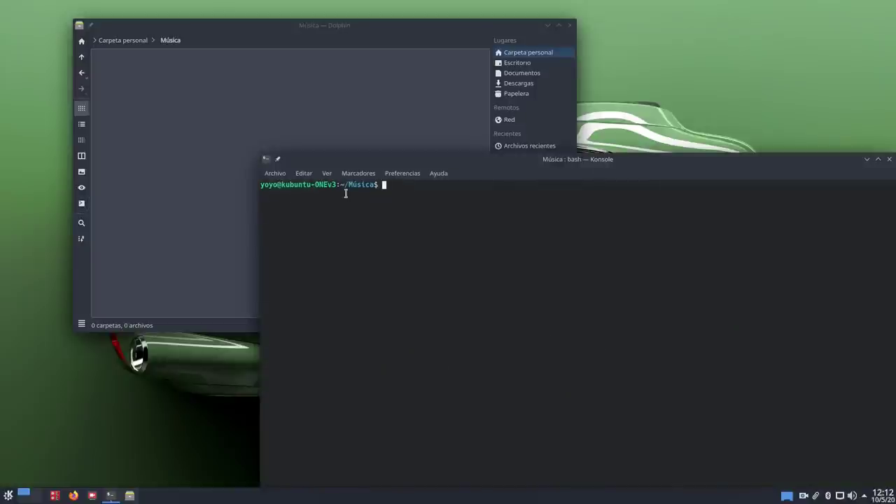
drag(488, 176, 322, 152)
click(722, 137)
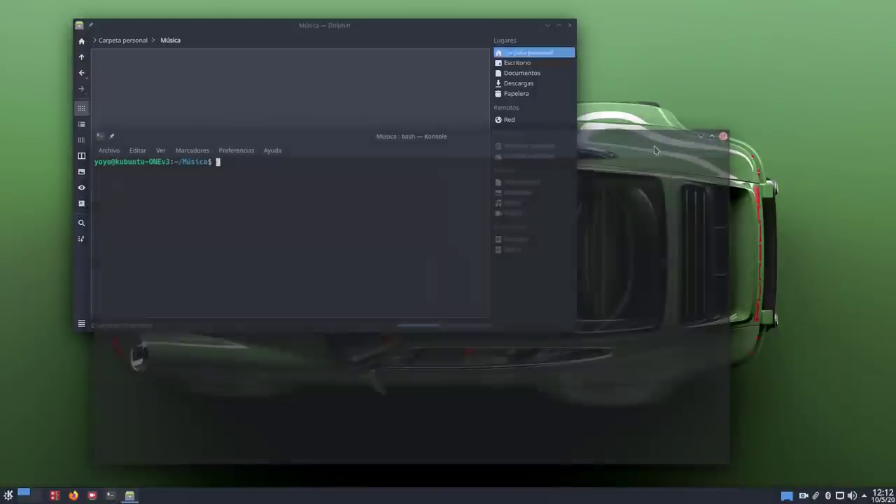
click(81, 42)
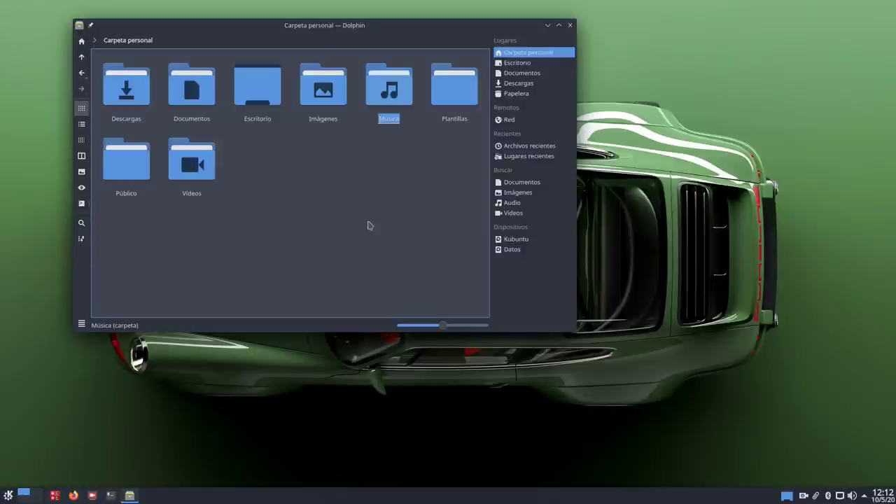
Step: Enlarge the file manager window and examine the remaining control options, including additional information, panels and help, without changing any
drag(577, 334, 710, 386)
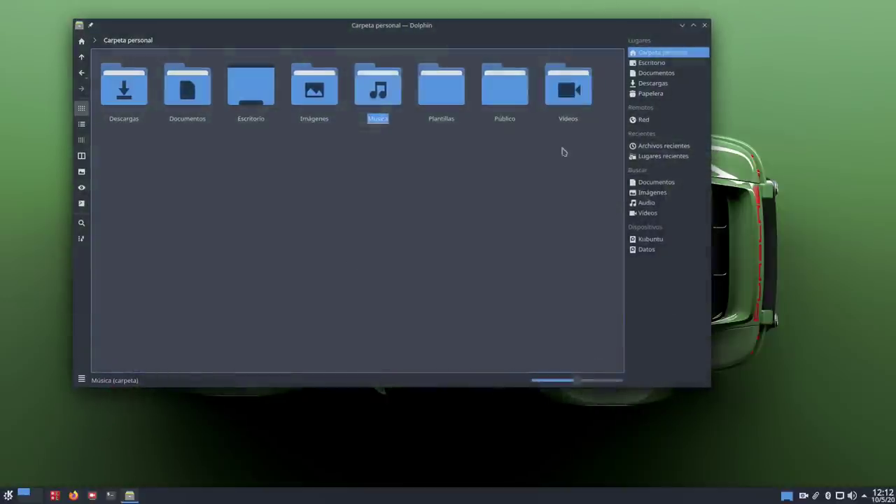
click(80, 381)
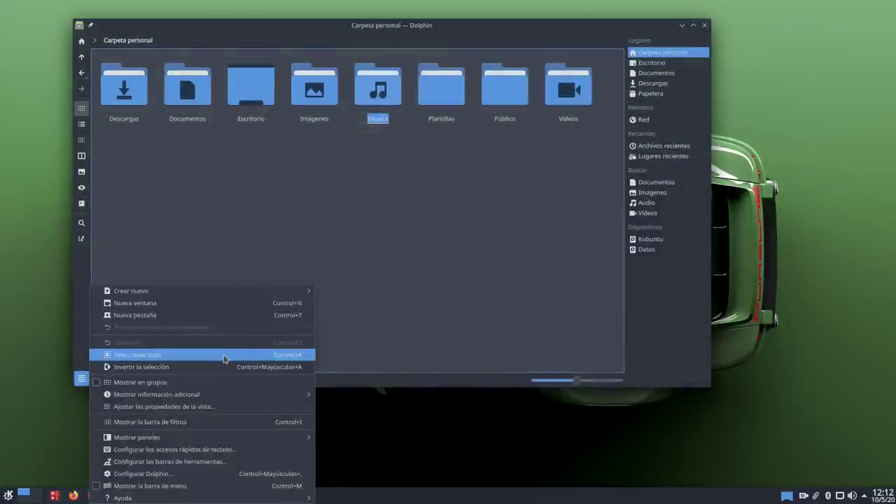
mouse_move(187, 437)
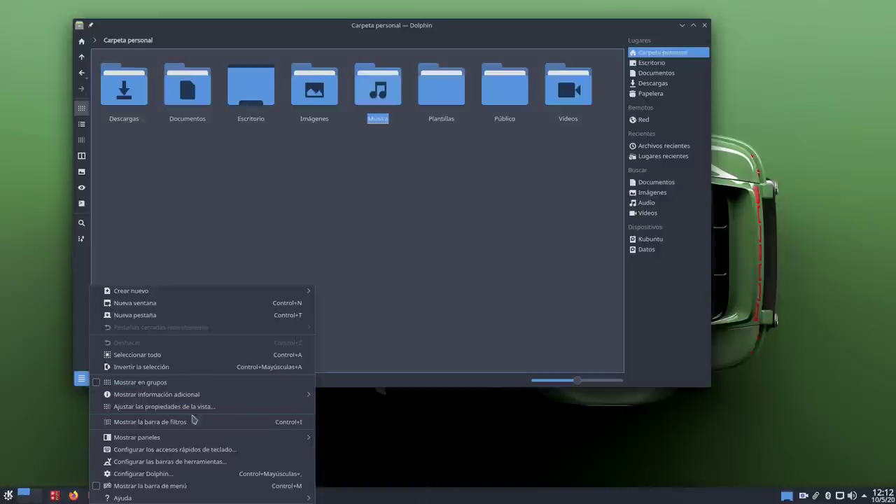
mouse_move(188, 497)
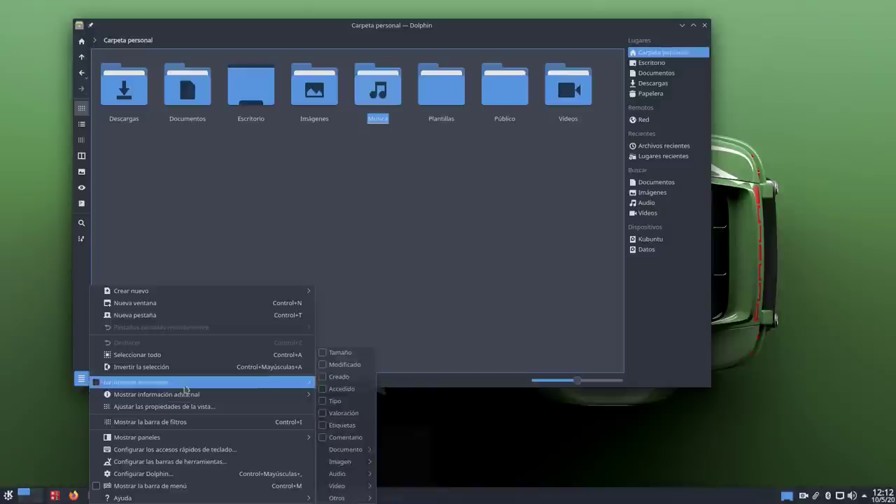
click(275, 244)
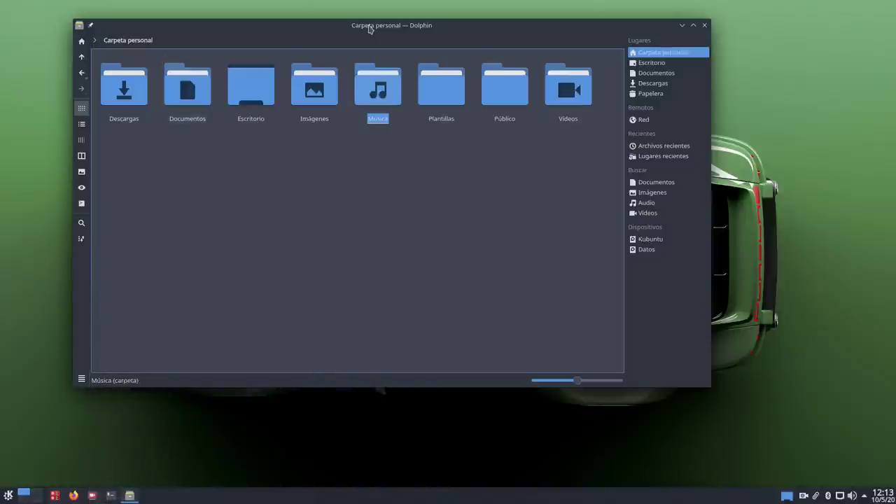
Step: Clear the folder selection, then reposition the window near the desktop's upper-left corner and resize it to fit six folders per row
drag(371, 28, 342, 20)
click(258, 298)
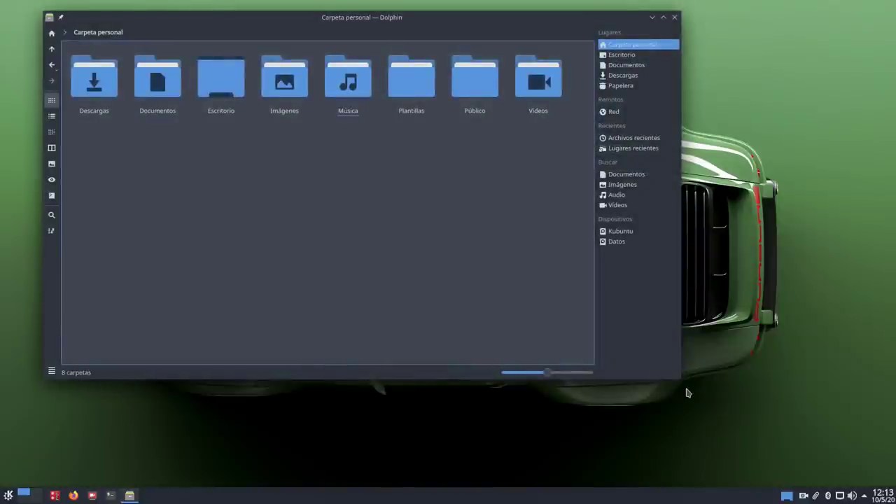
drag(678, 379, 497, 312)
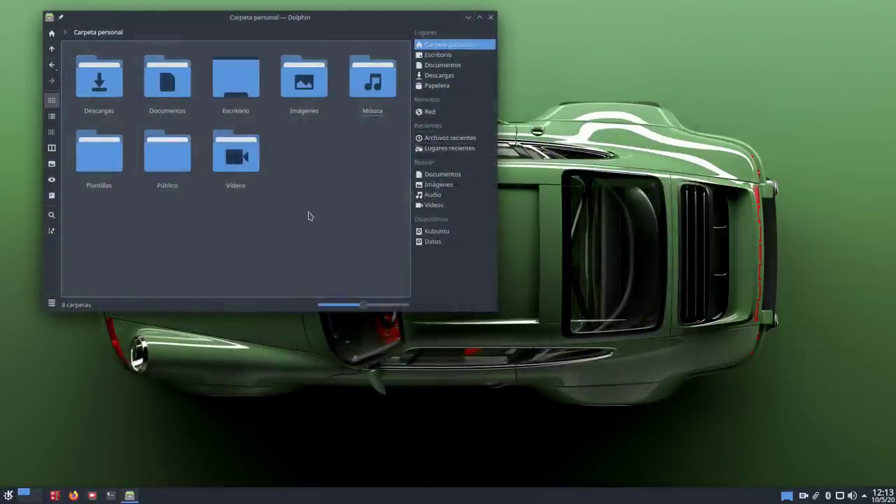
click(299, 28)
drag(297, 23, 315, 31)
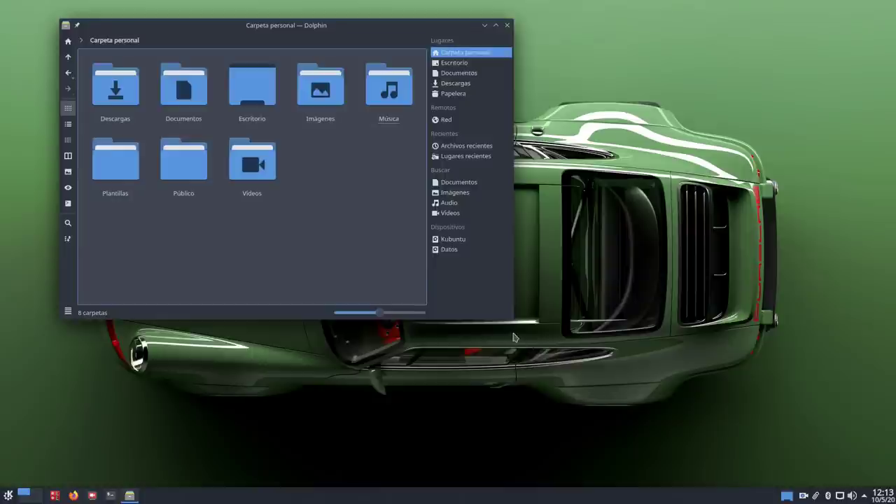
drag(510, 319, 586, 354)
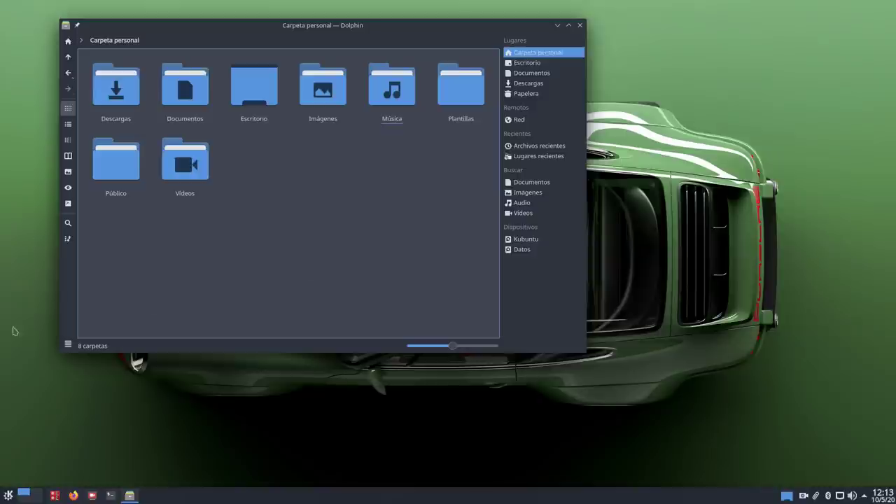
Step: Unlock the toolbar position, dock the toolbar horizontally above the location bar, and lock its position again
right_click(68, 292)
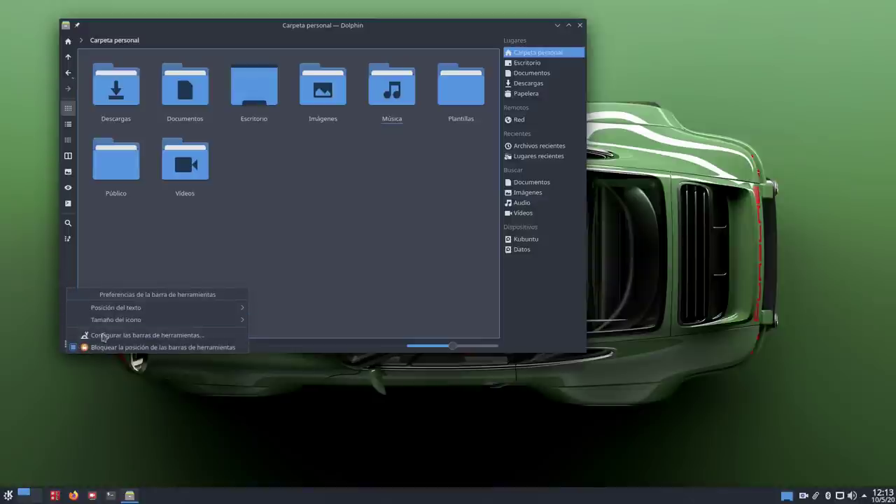
click(140, 347)
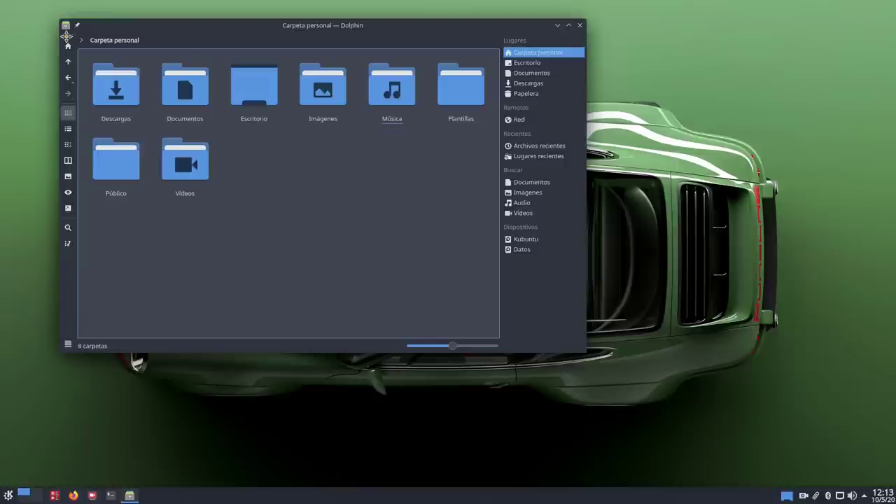
drag(66, 35, 92, 40)
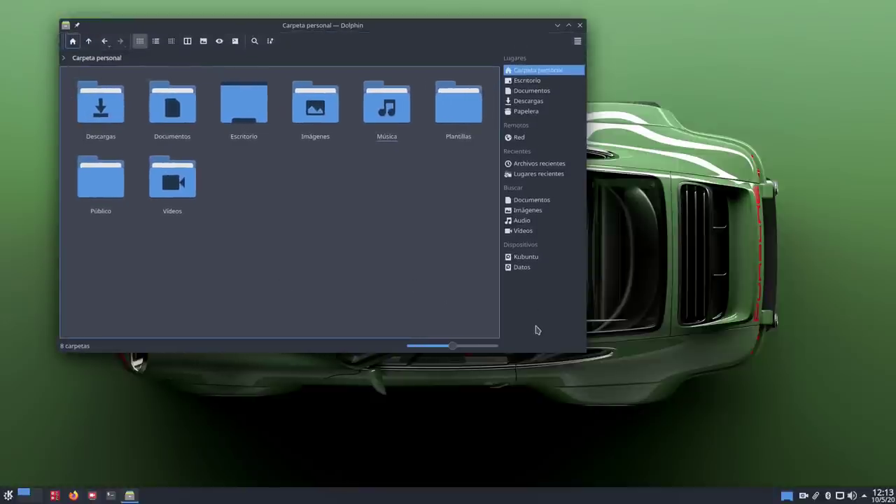
right_click(296, 47)
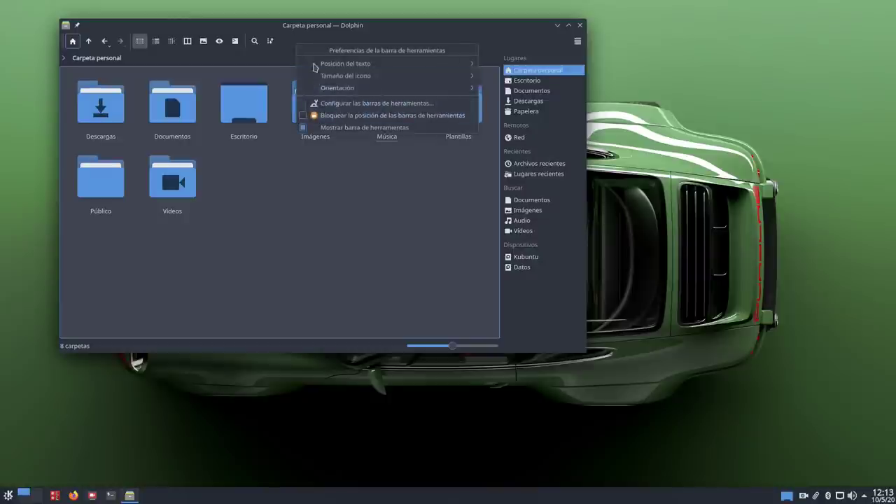
click(303, 115)
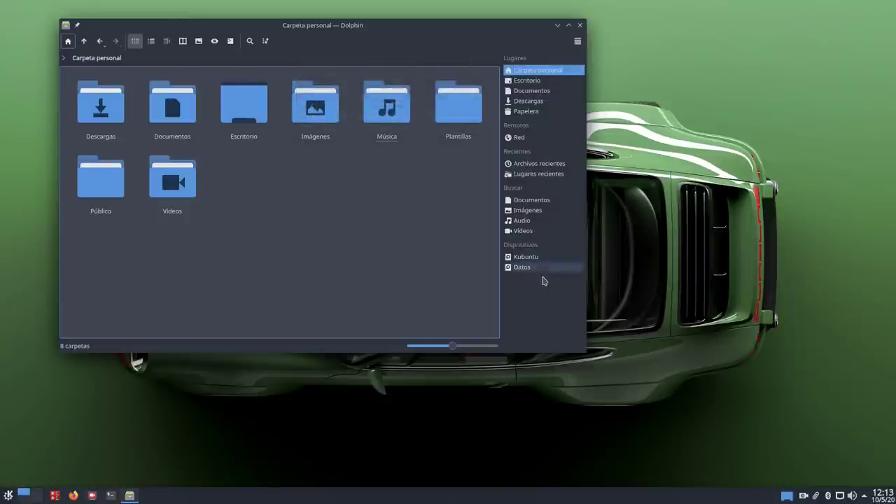
Step: Unlock the panels, dock the Lugares panel on the left of the folder view, and lock the panels again
right_click(543, 310)
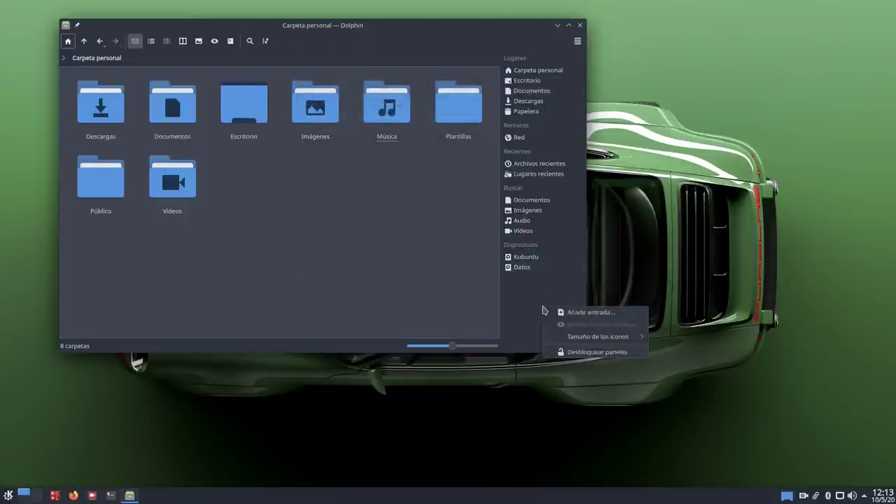
click(597, 352)
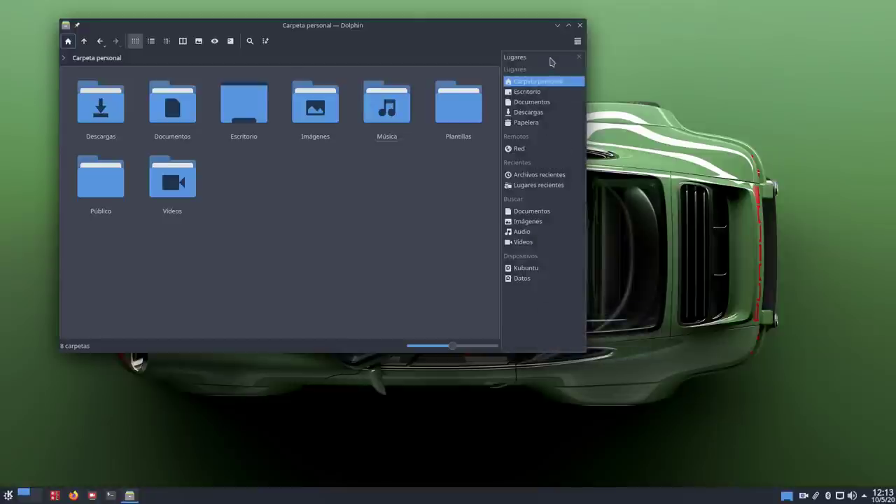
drag(550, 60, 96, 85)
right_click(119, 297)
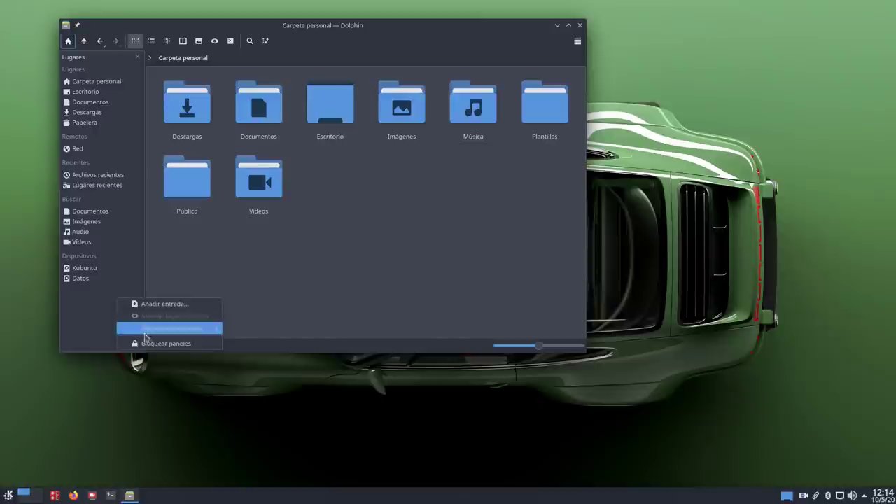
click(168, 343)
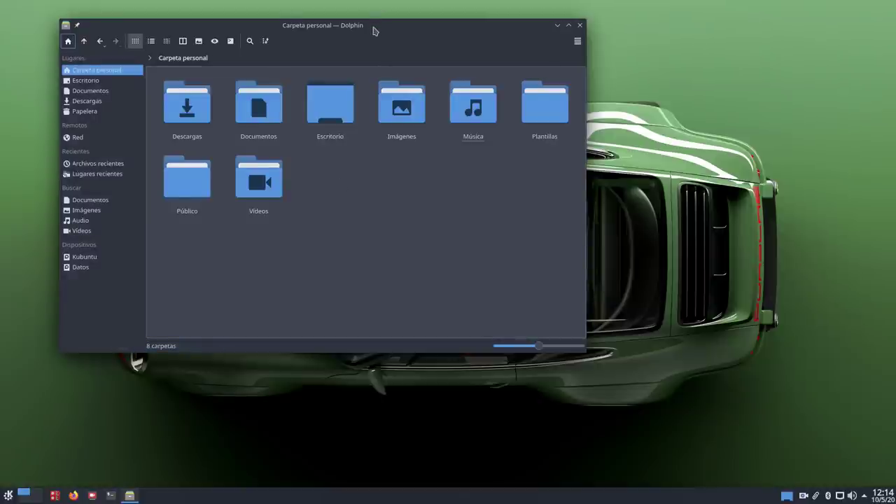
Step: Move the window toward the desktop's centre, make it slightly smaller, and review the control options without changing any
drag(372, 28, 443, 37)
drag(650, 362, 612, 335)
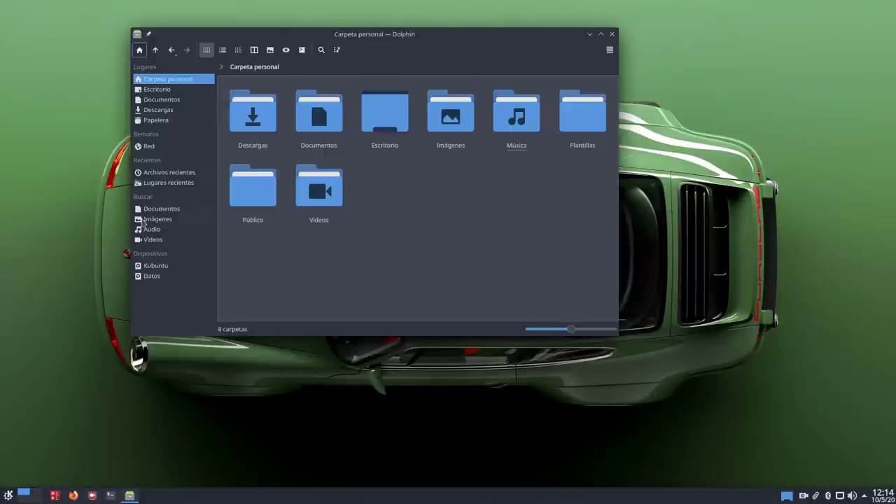
click(610, 50)
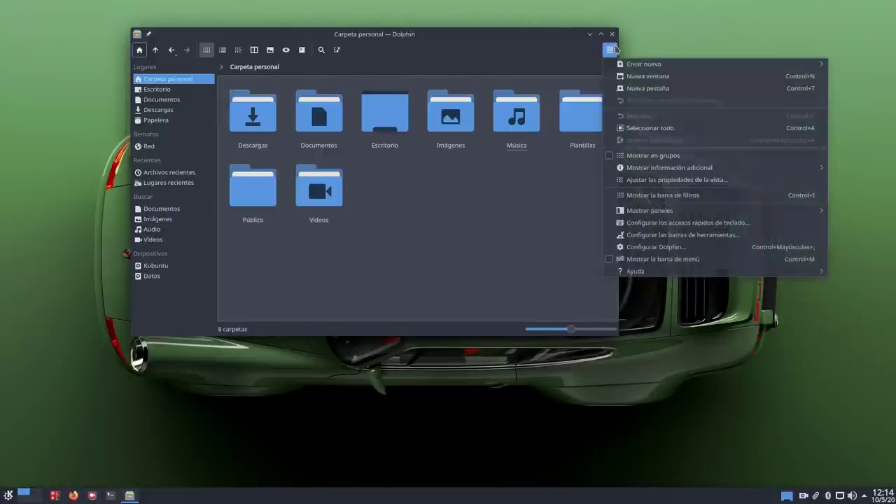
click(519, 280)
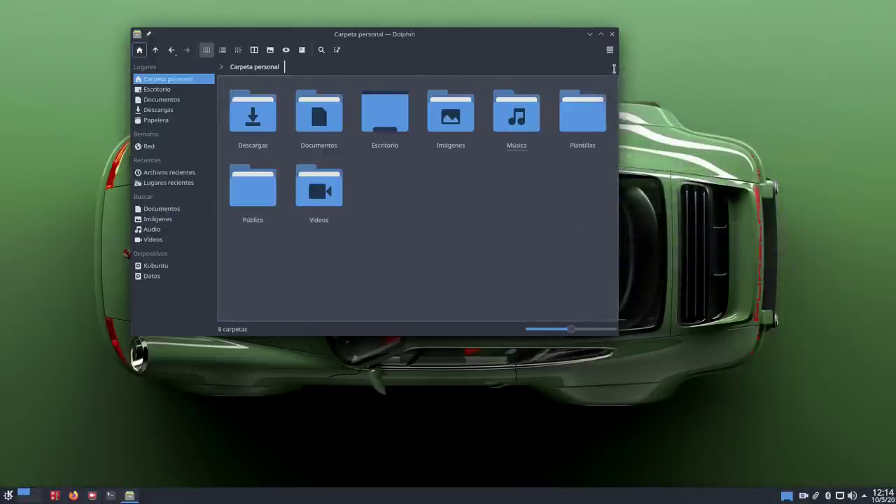
click(610, 50)
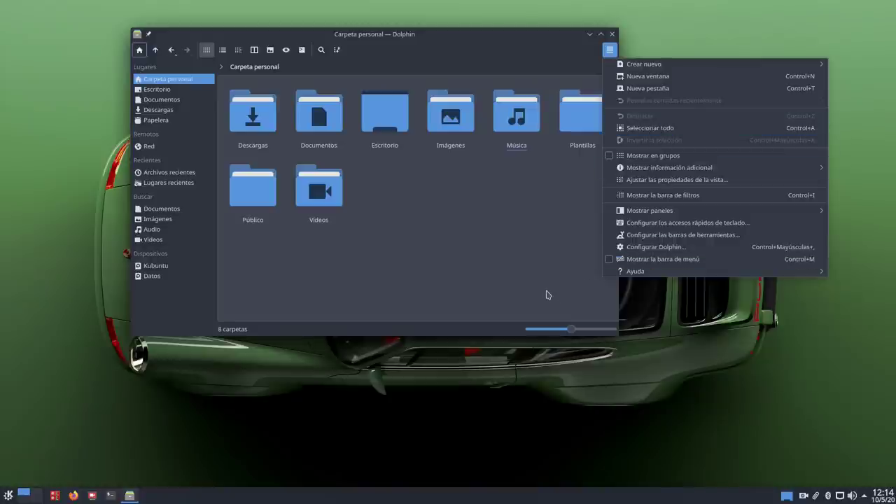
click(516, 243)
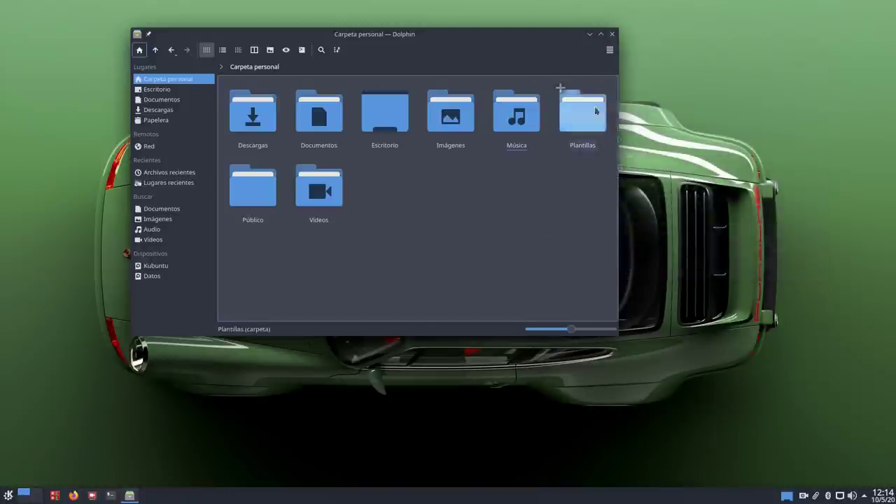
Step: Show the Información panel beside the home folder's contents
click(610, 49)
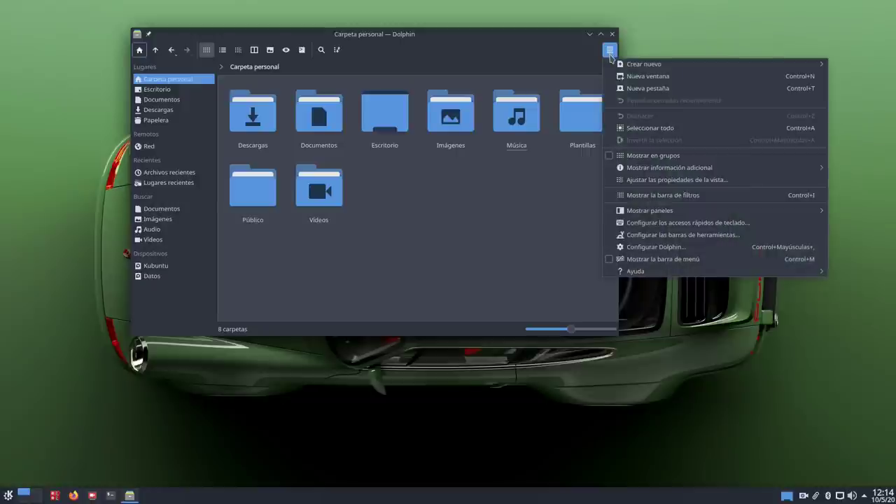
mouse_move(674, 210)
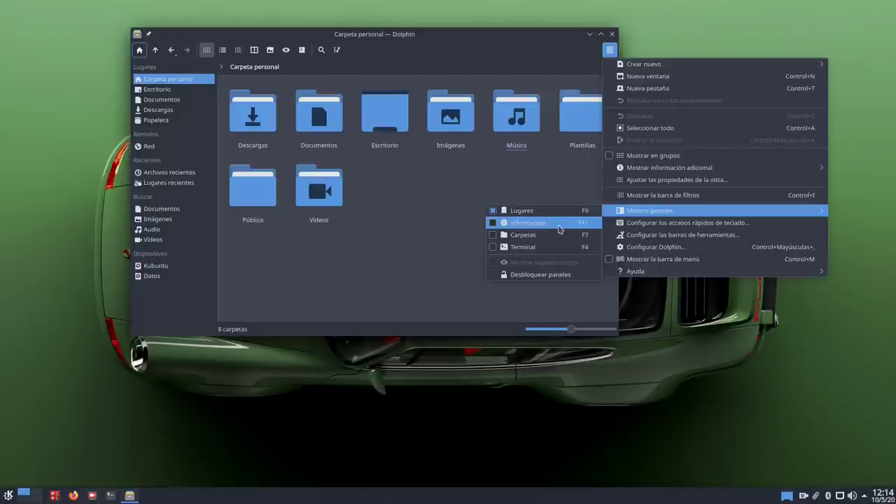
click(559, 226)
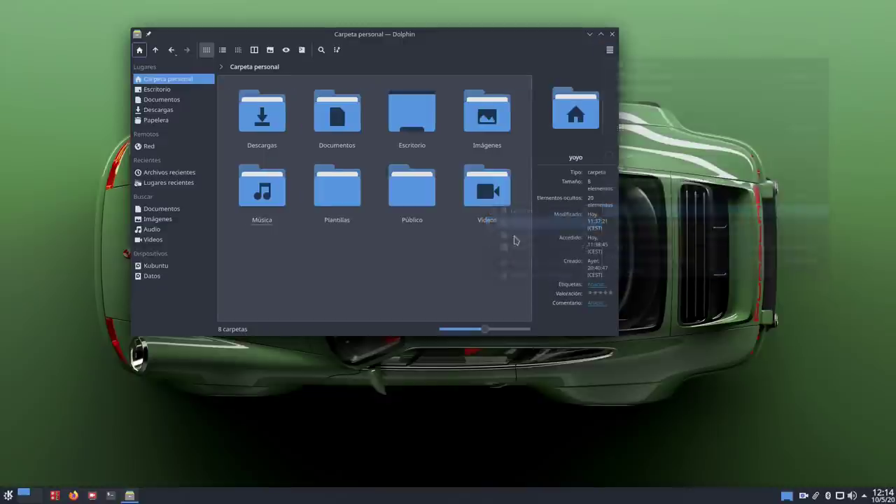
Step: Enlarge the Dolphin window and widen the Información panel so its details fit
drag(616, 337, 700, 357)
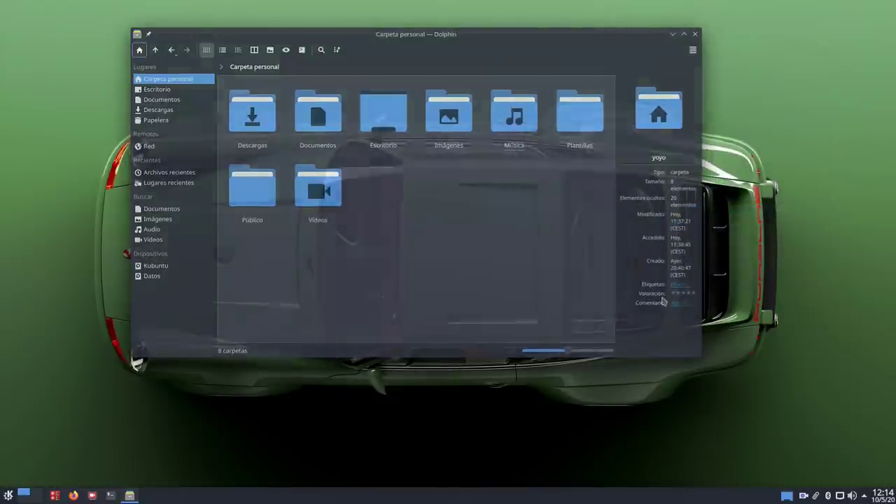
drag(614, 266, 570, 278)
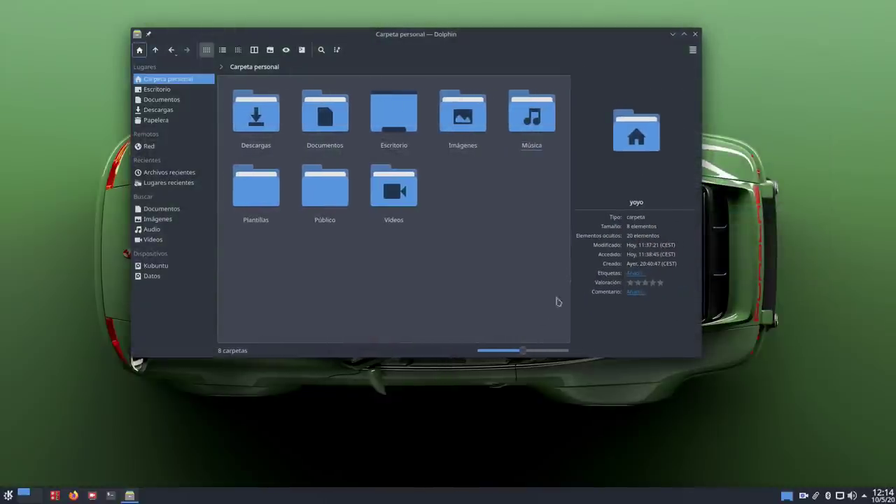
drag(697, 359, 725, 373)
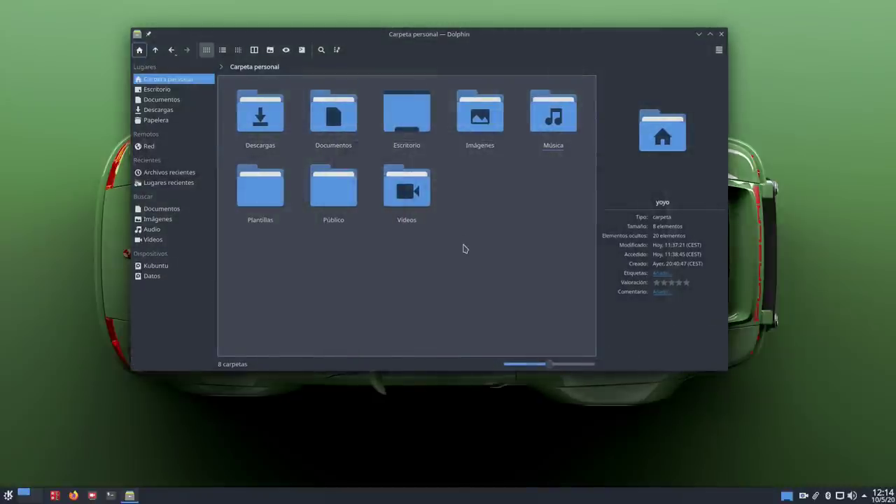
Step: Open the Walls folder inside Imágenes and turn on file previews
click(492, 146)
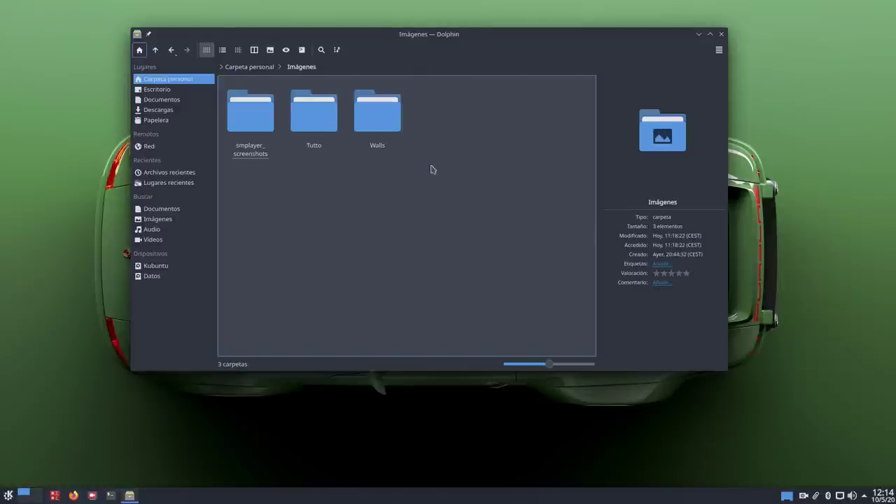
click(355, 89)
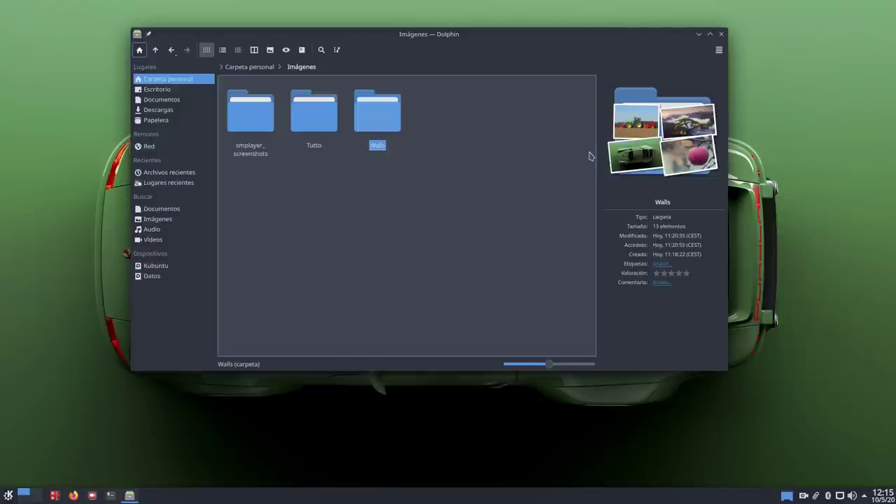
click(370, 121)
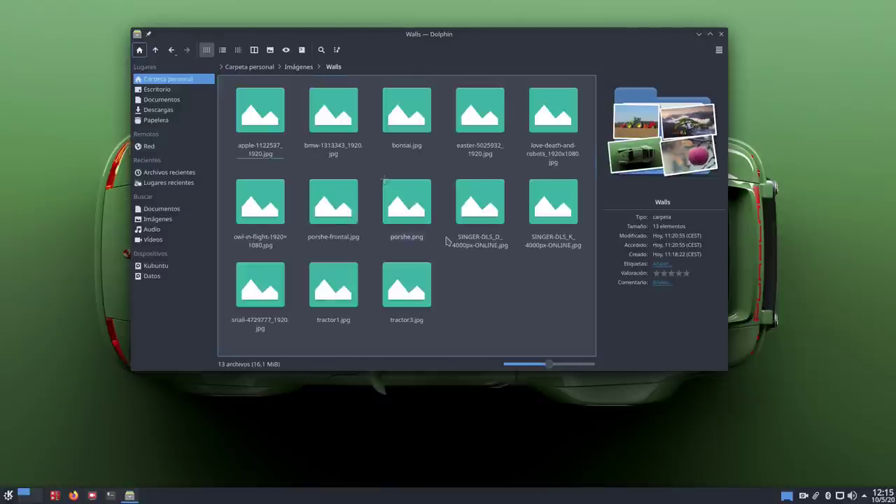
click(270, 50)
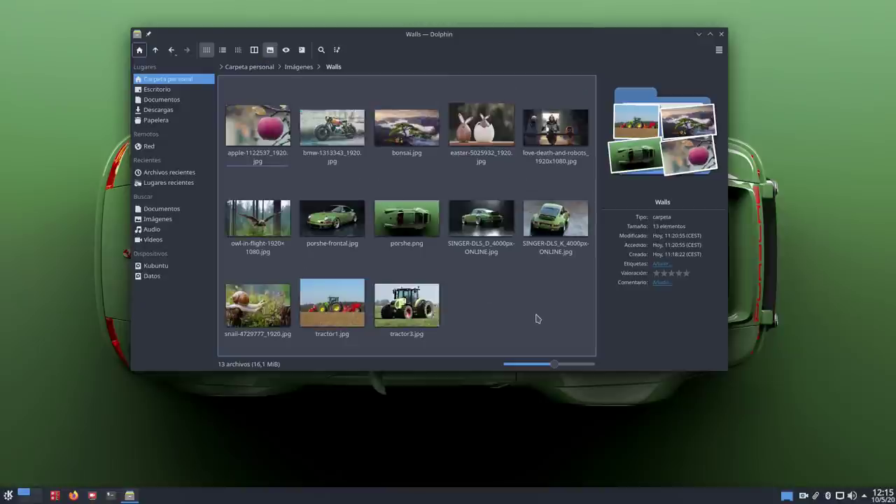
Step: Examine the Información details of tractor1.jpg and apple-1122537_1920.jpg, then return to the home folder
click(331, 304)
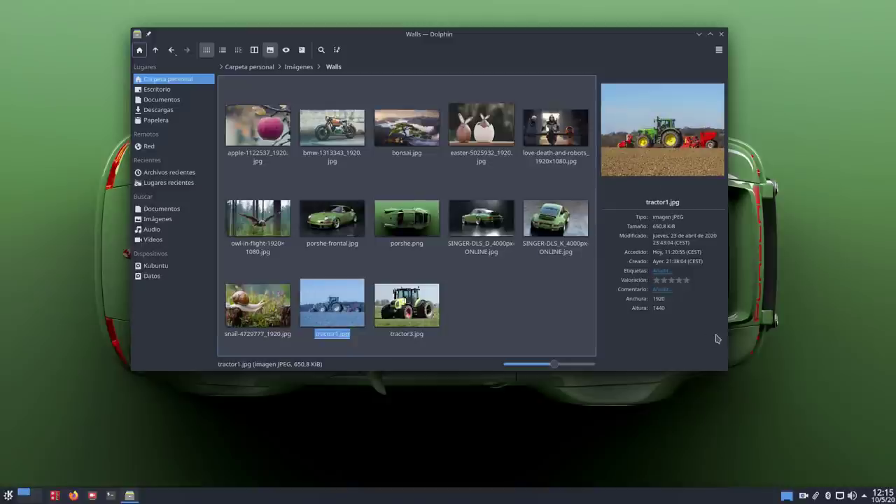
key(Home)
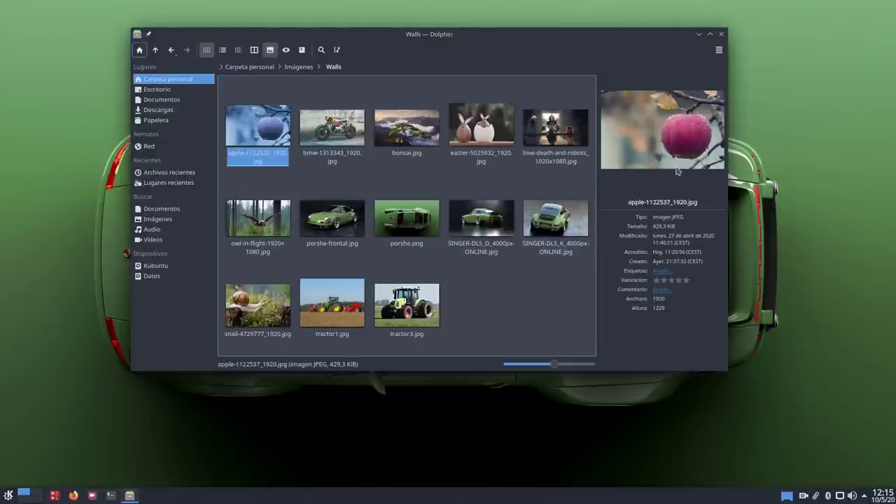
click(252, 67)
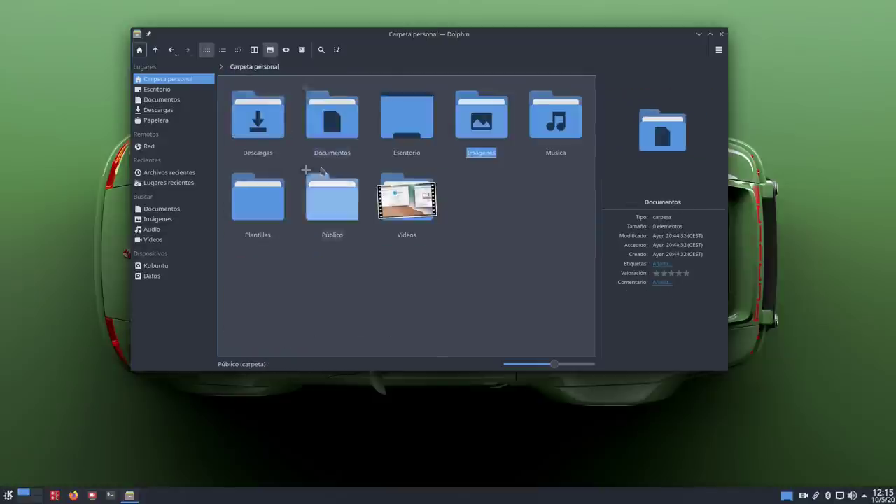
Step: Visit the Descargas, Vídeos and Música folders, checking their contents in the Información panel, and return to the home folder
click(261, 150)
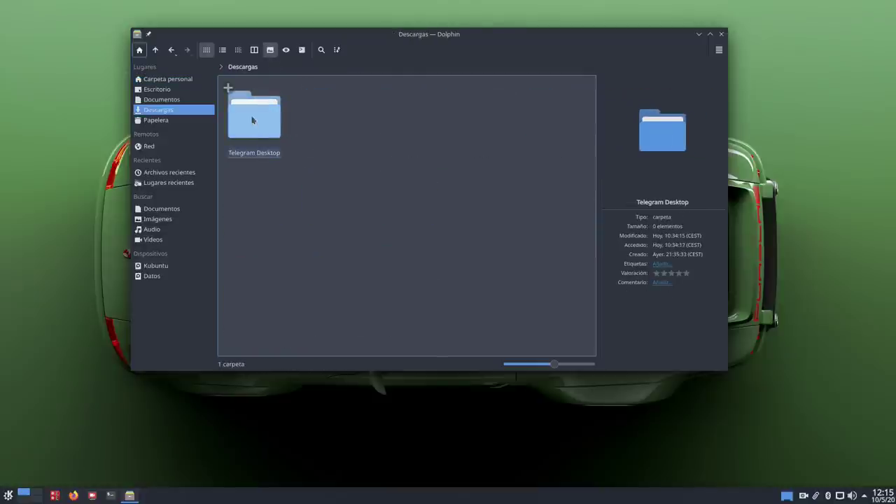
click(139, 51)
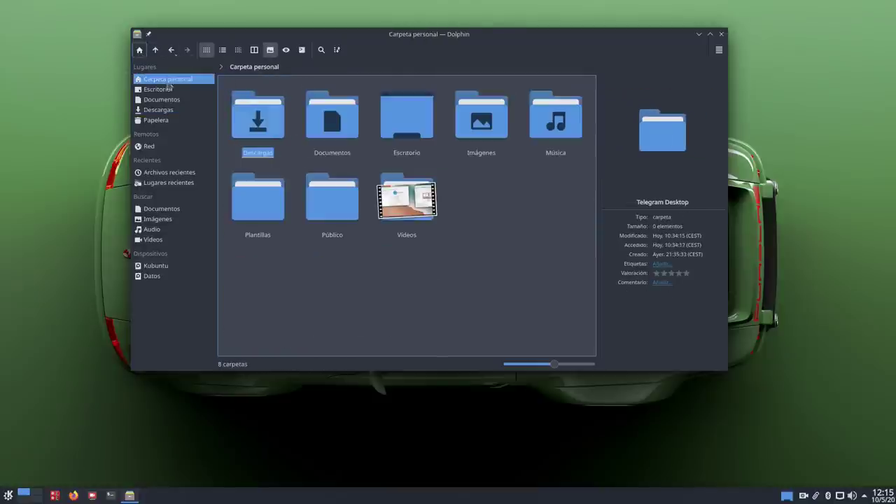
click(377, 259)
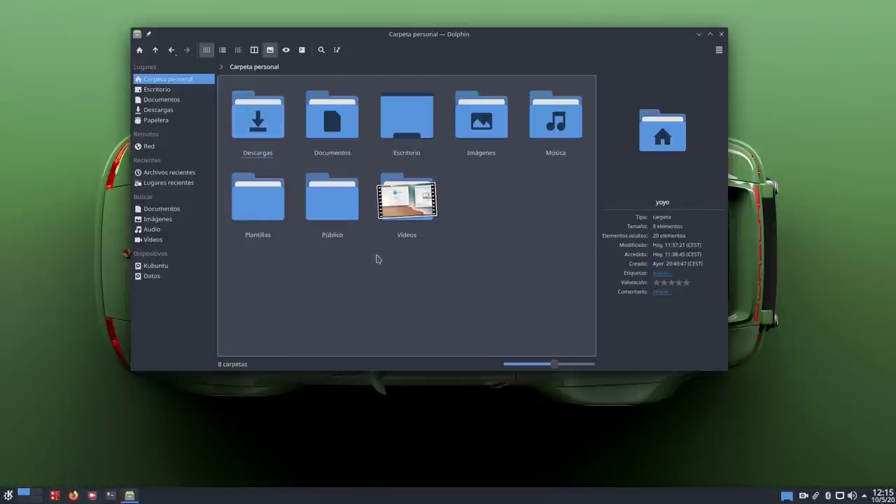
click(392, 187)
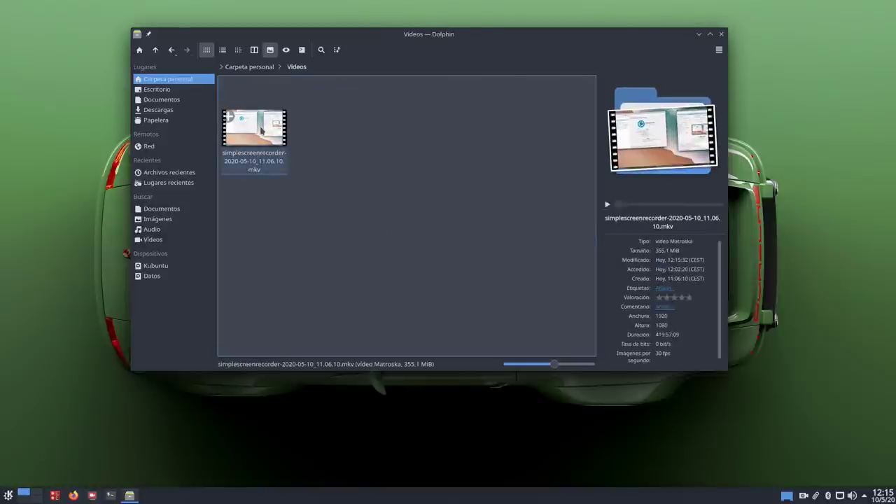
click(155, 49)
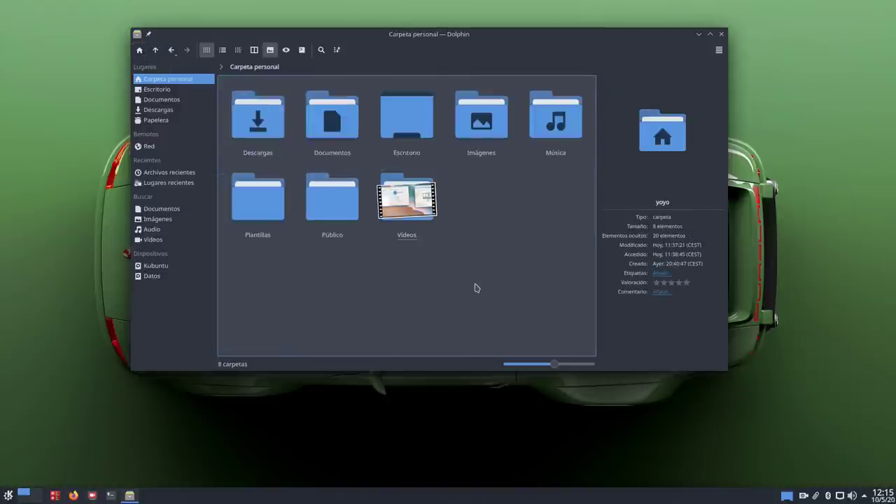
click(553, 119)
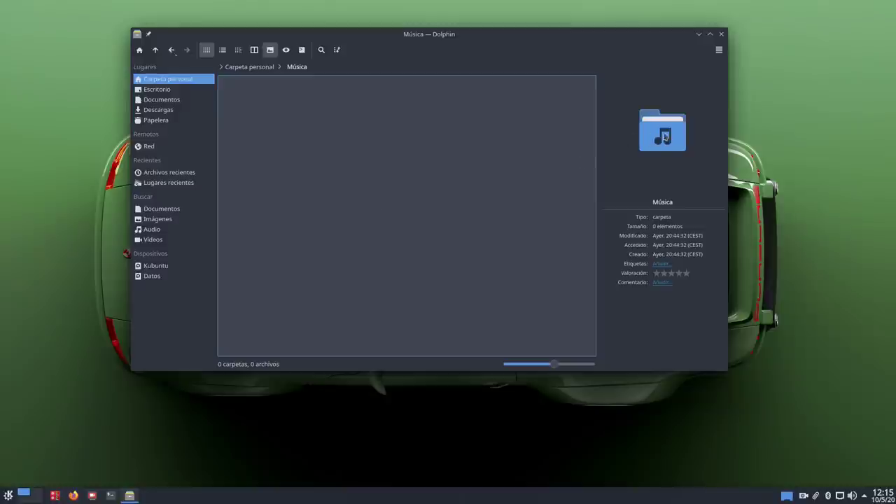
click(140, 50)
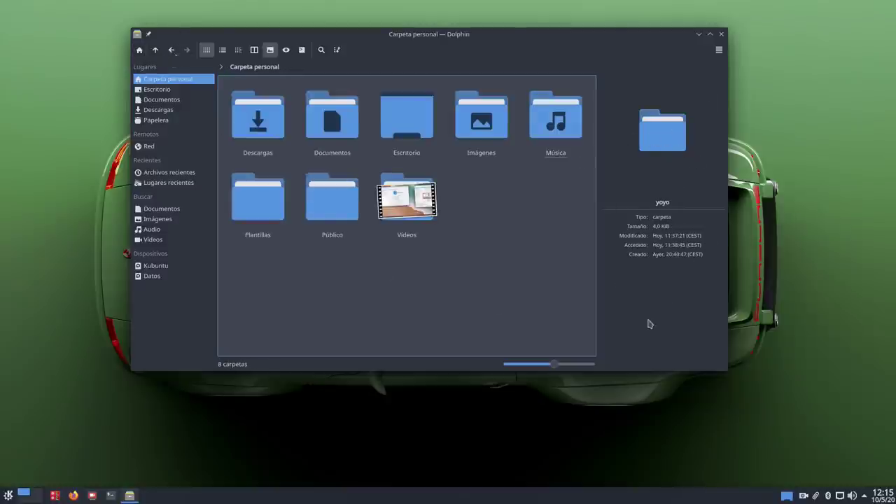
Step: Narrow the Información panel slightly and close the Dolphin window
mouse_move(596, 262)
mouse_down()
mouse_move(614, 263)
mouse_move(600, 262)
mouse_move(619, 274)
mouse_move(609, 273)
mouse_up()
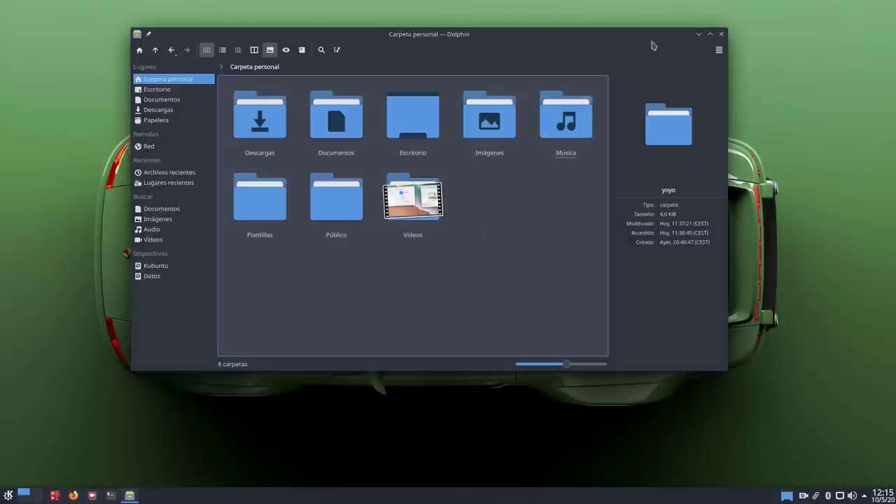
click(721, 35)
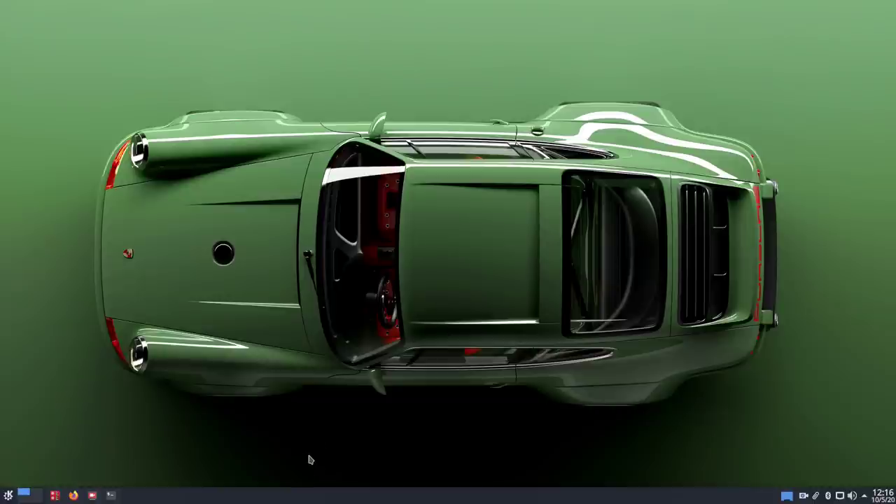
right_click(547, 52)
click(335, 240)
click(8, 495)
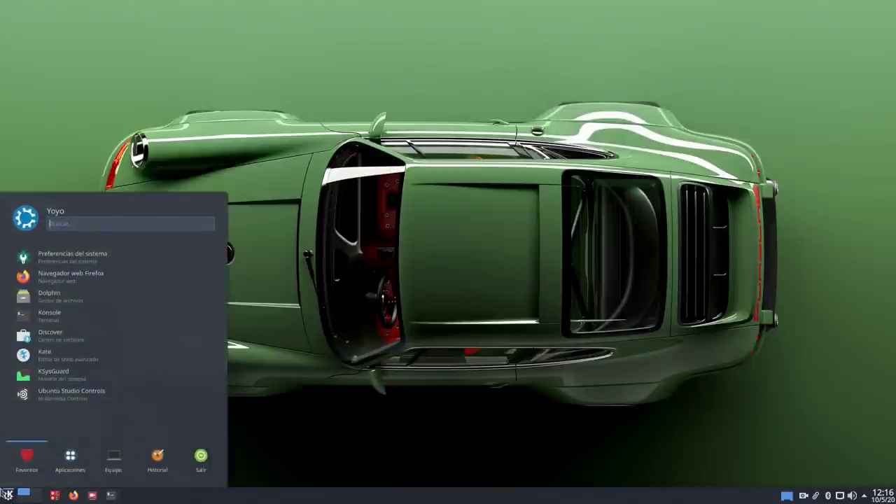
click(373, 385)
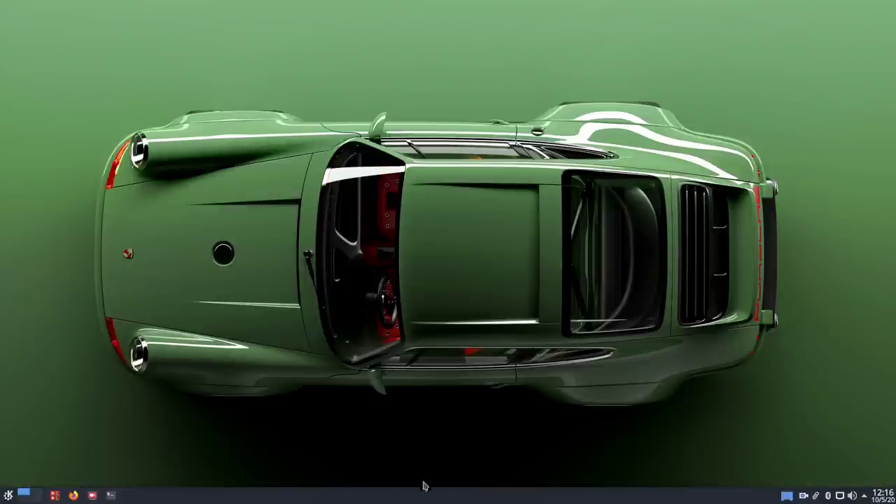
right_click(545, 55)
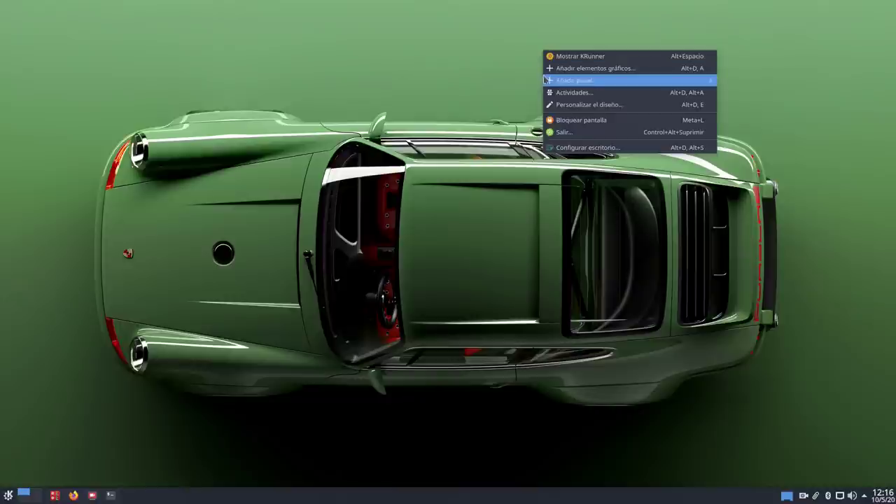
click(453, 358)
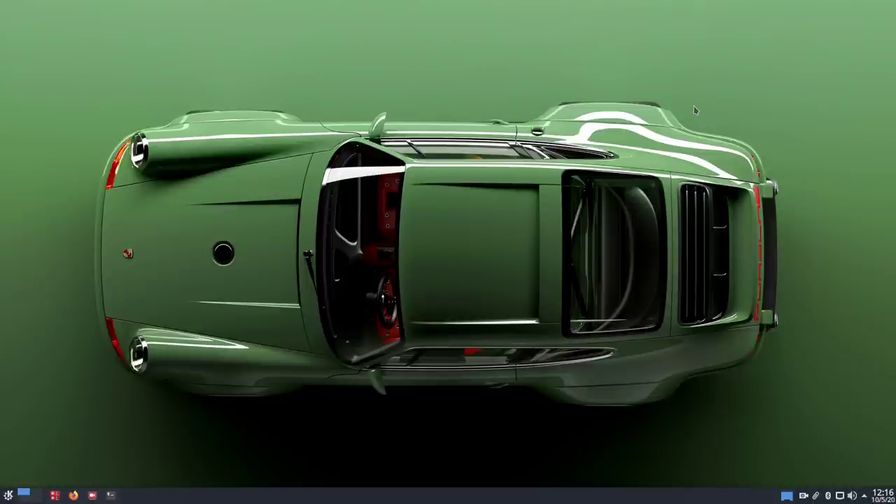
Step: Enter the desktop's layout customization mode and move the taskbar panel to the upper edge of the screen
right_click(716, 94)
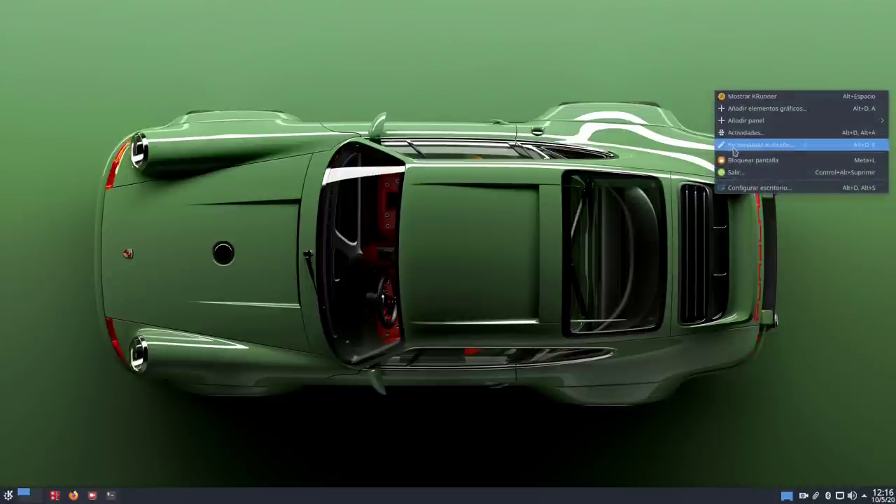
click(740, 145)
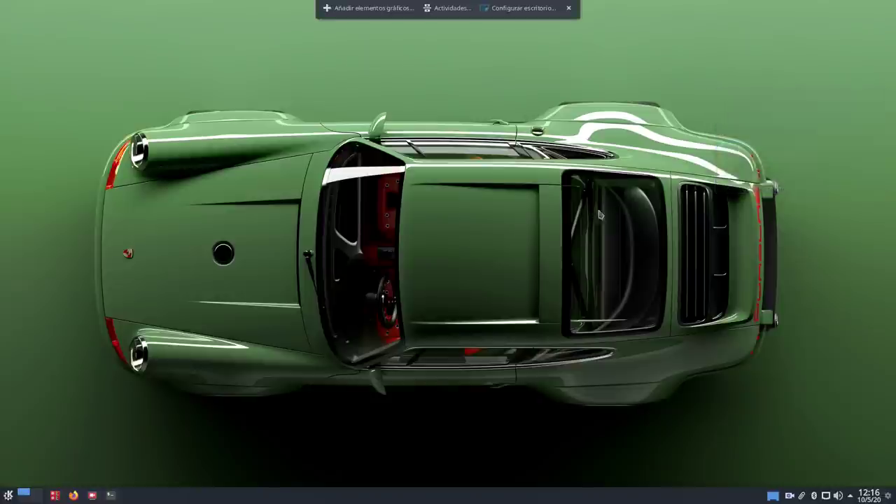
click(889, 496)
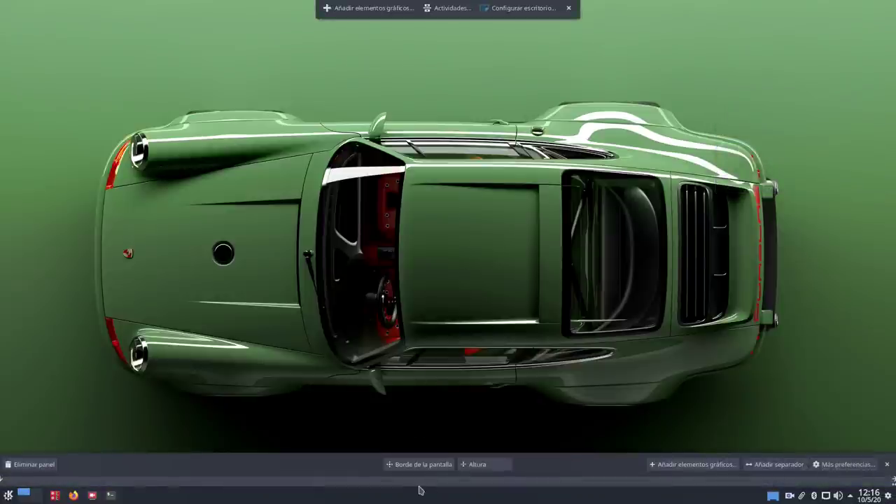
drag(417, 462, 388, 56)
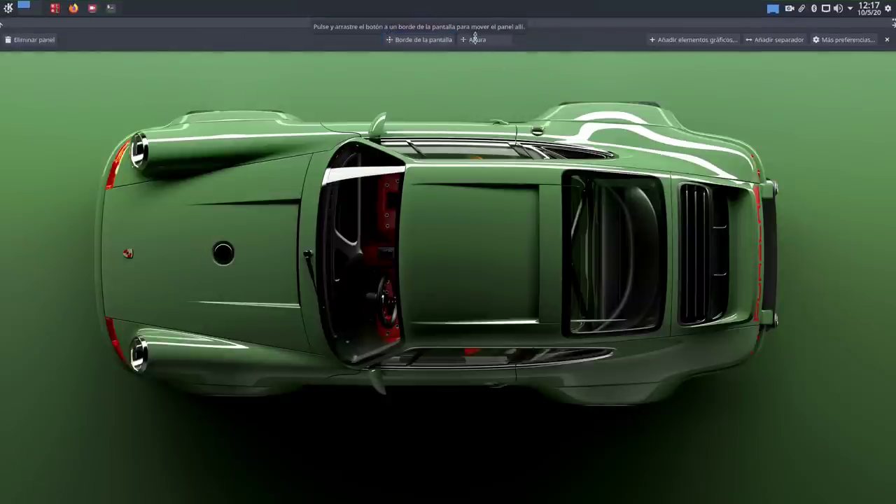
Step: Reduce the height of the relocated panel and leave the layout customization mode
drag(475, 36, 475, 34)
click(462, 185)
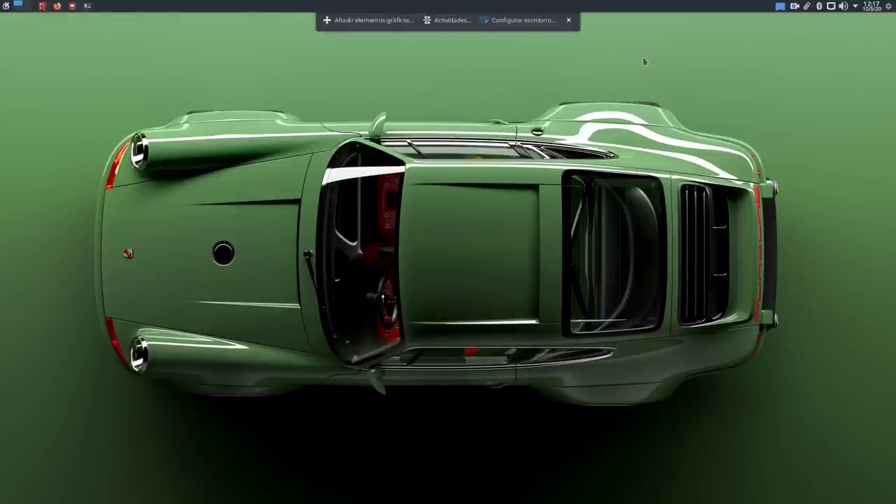
click(569, 20)
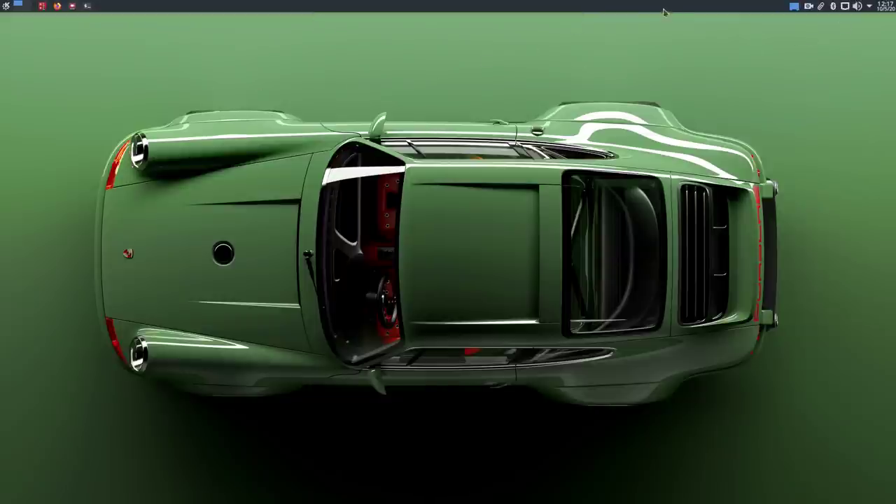
Step: Reopen the panel's layout settings, increase its height slightly, and leave the customization mode
right_click(722, 82)
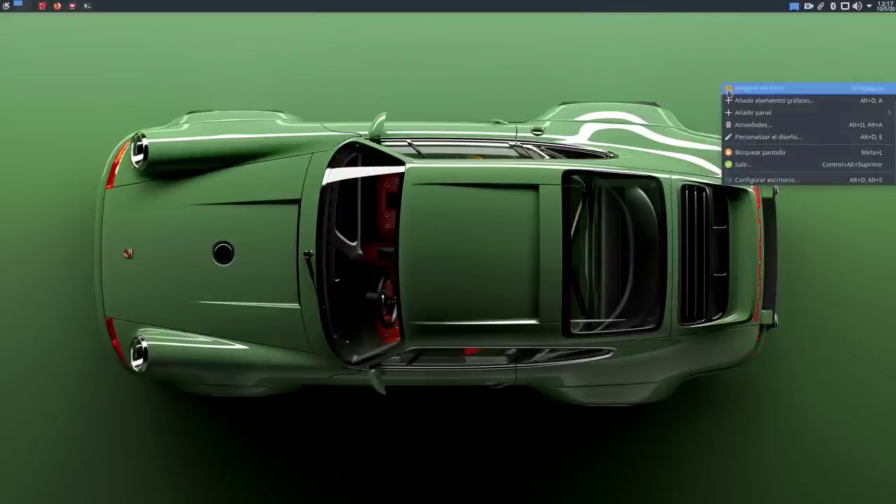
click(774, 142)
click(889, 6)
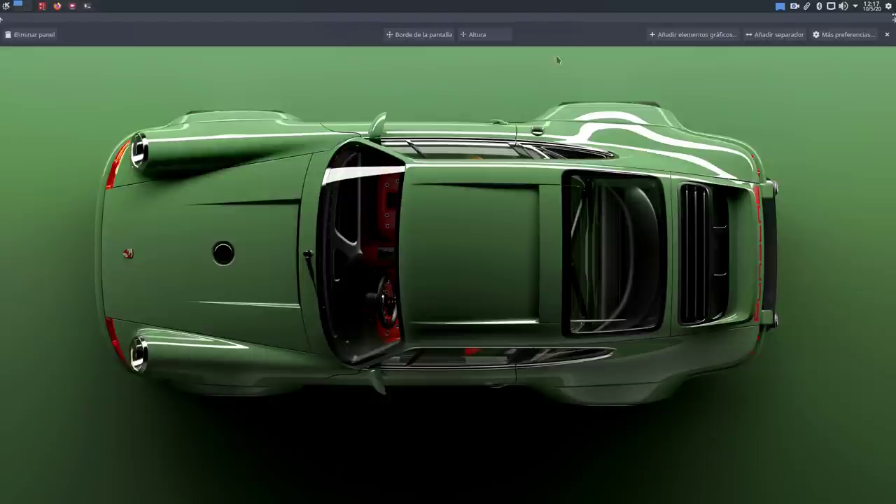
drag(492, 38, 492, 39)
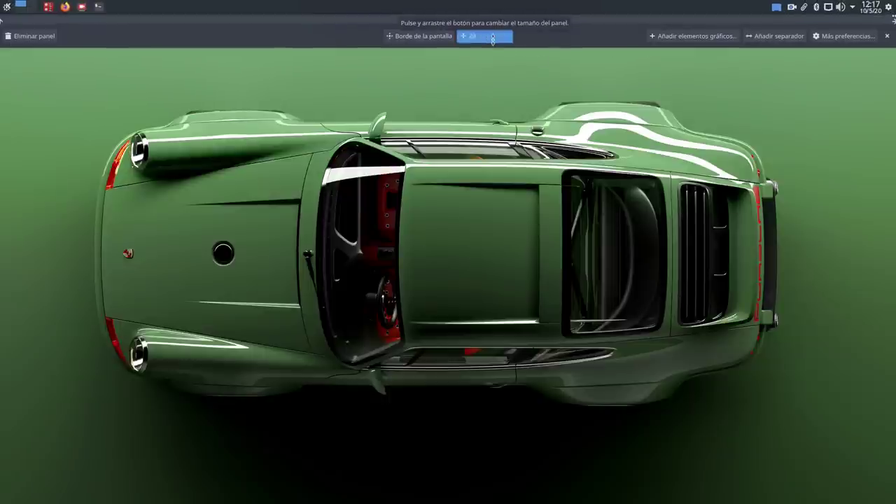
click(122, 139)
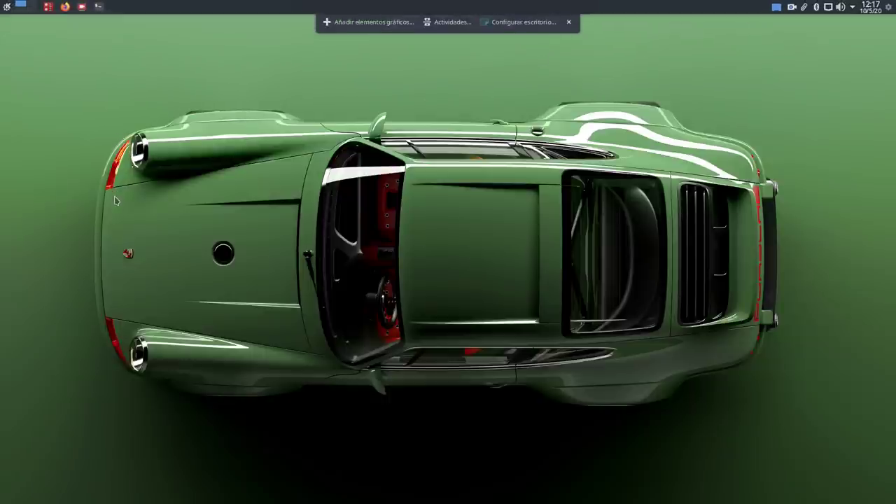
click(568, 22)
Step: Switch to Konsole, install Latte Dock with "sudo apt install latte-dock", authorize with the account password, and minimize the terminal
click(99, 7)
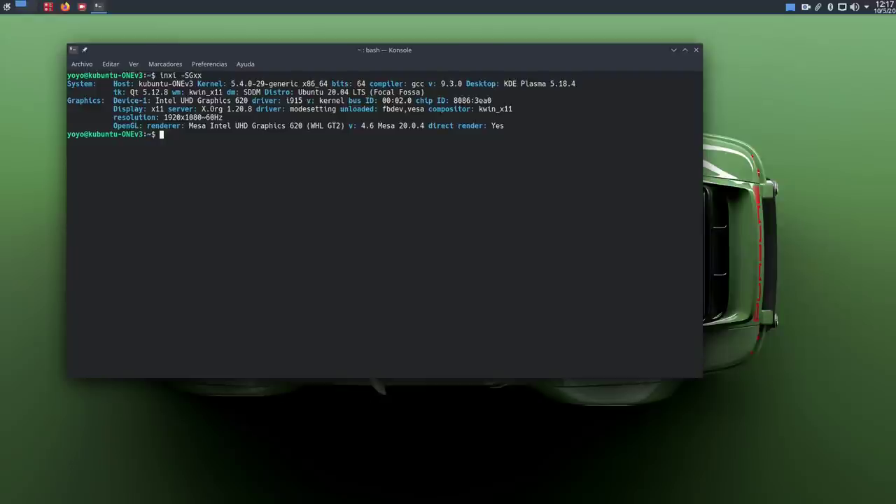
text(sudo apt install latte-dock)
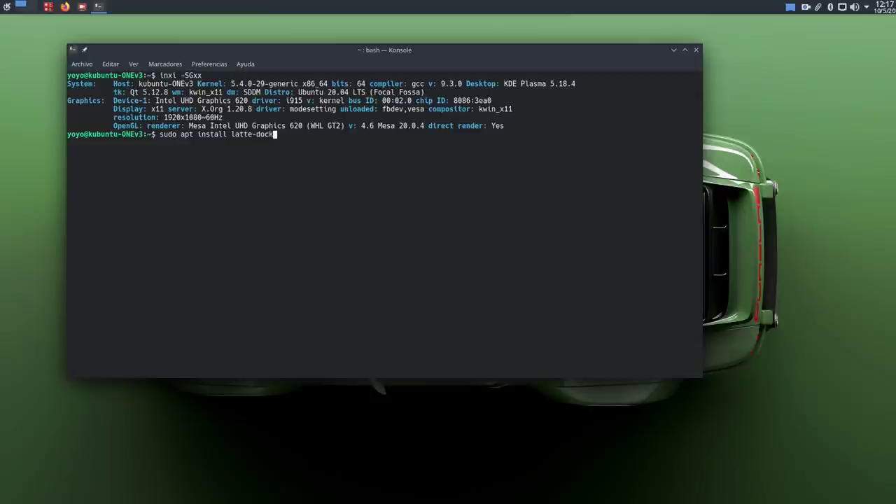
key(Return)
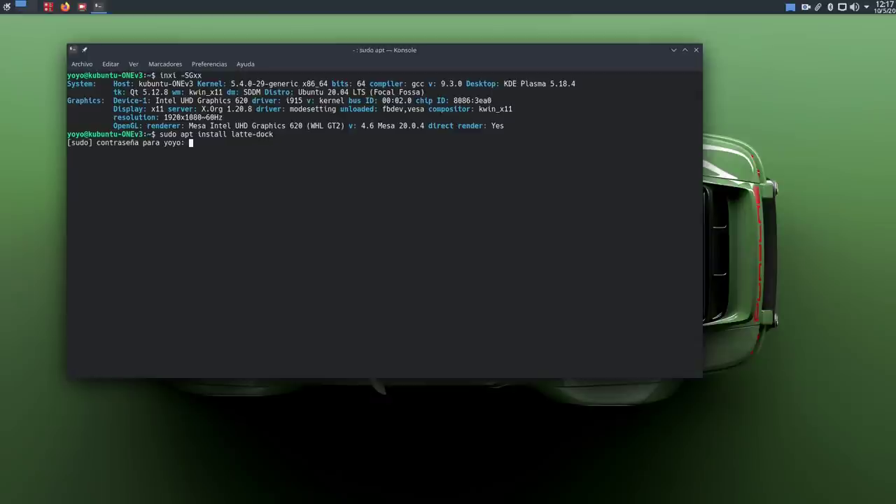
key(Return)
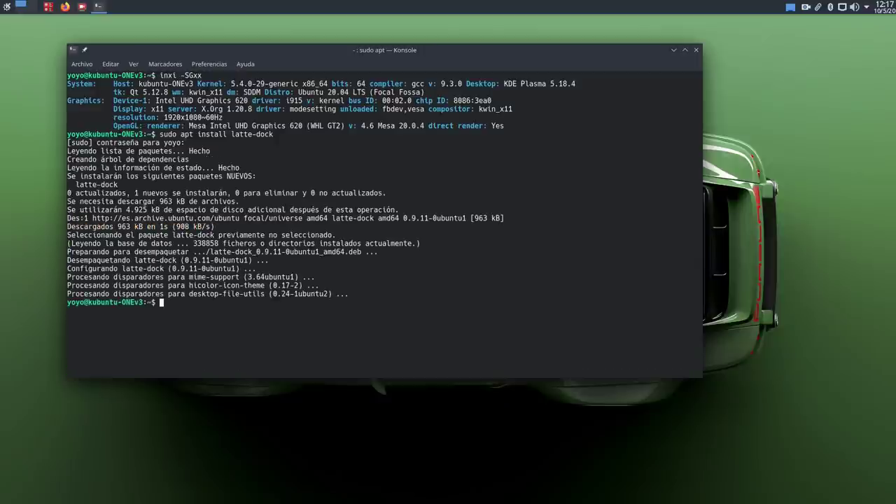
click(674, 50)
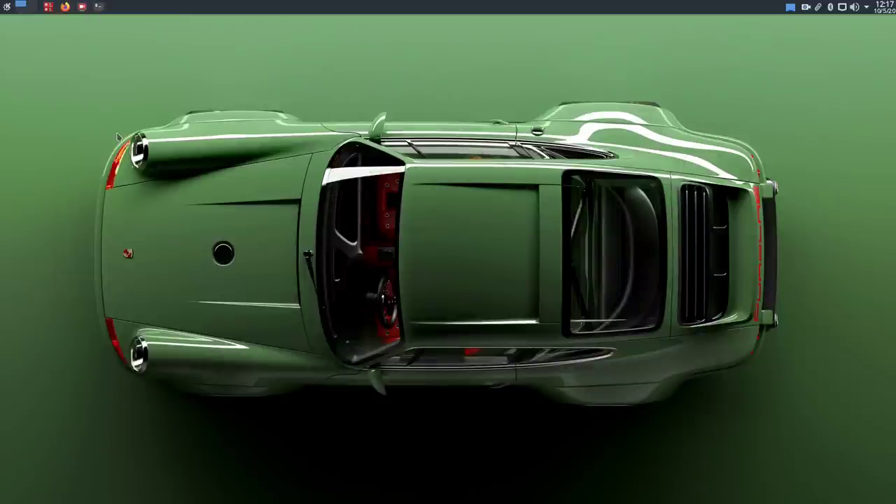
Step: Search the application launcher for "lat" and launch the Latte dock
click(6, 7)
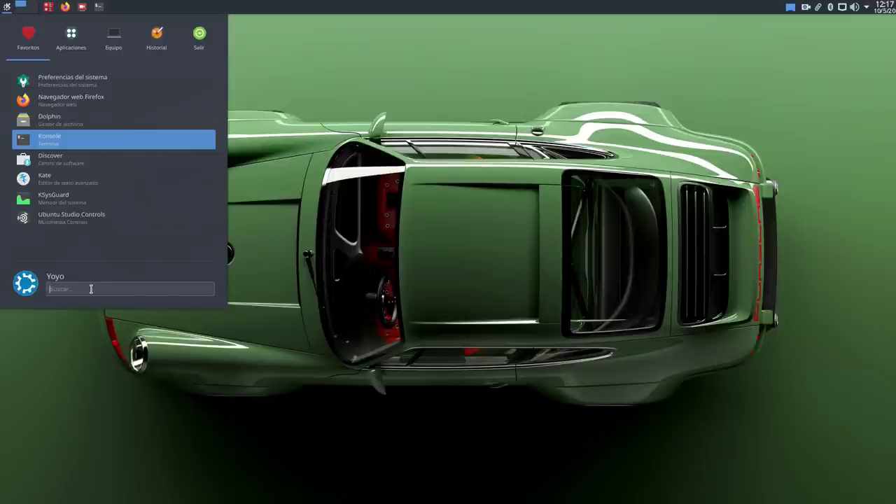
text(l)
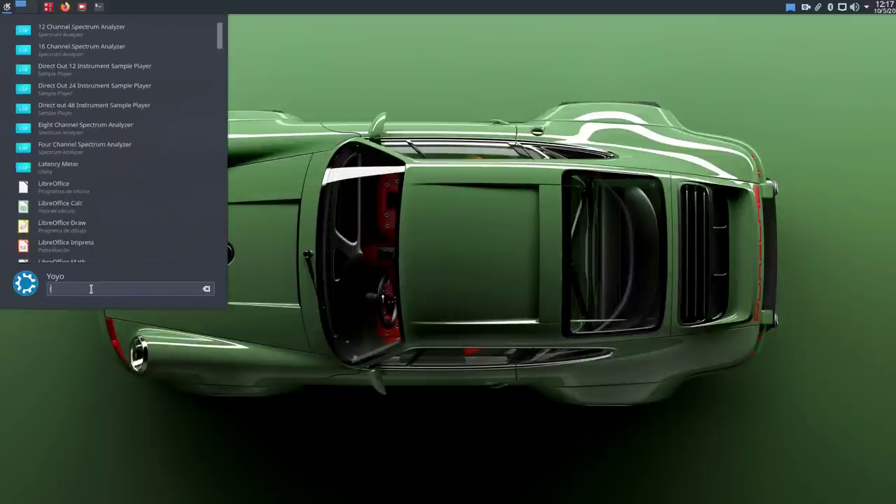
text(at)
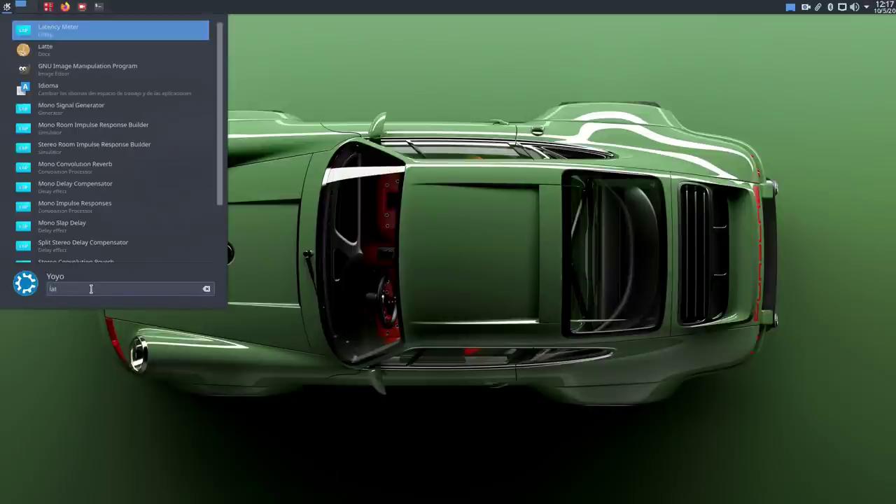
scroll(112, 78, down, 1)
click(58, 36)
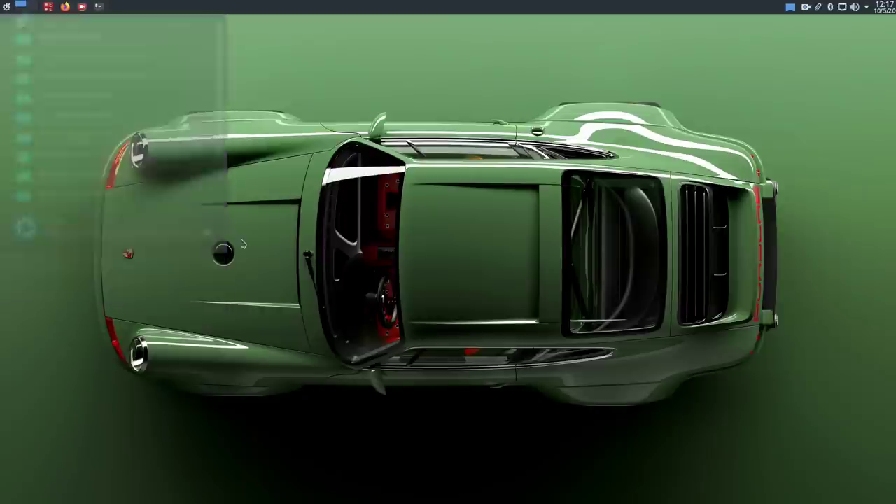